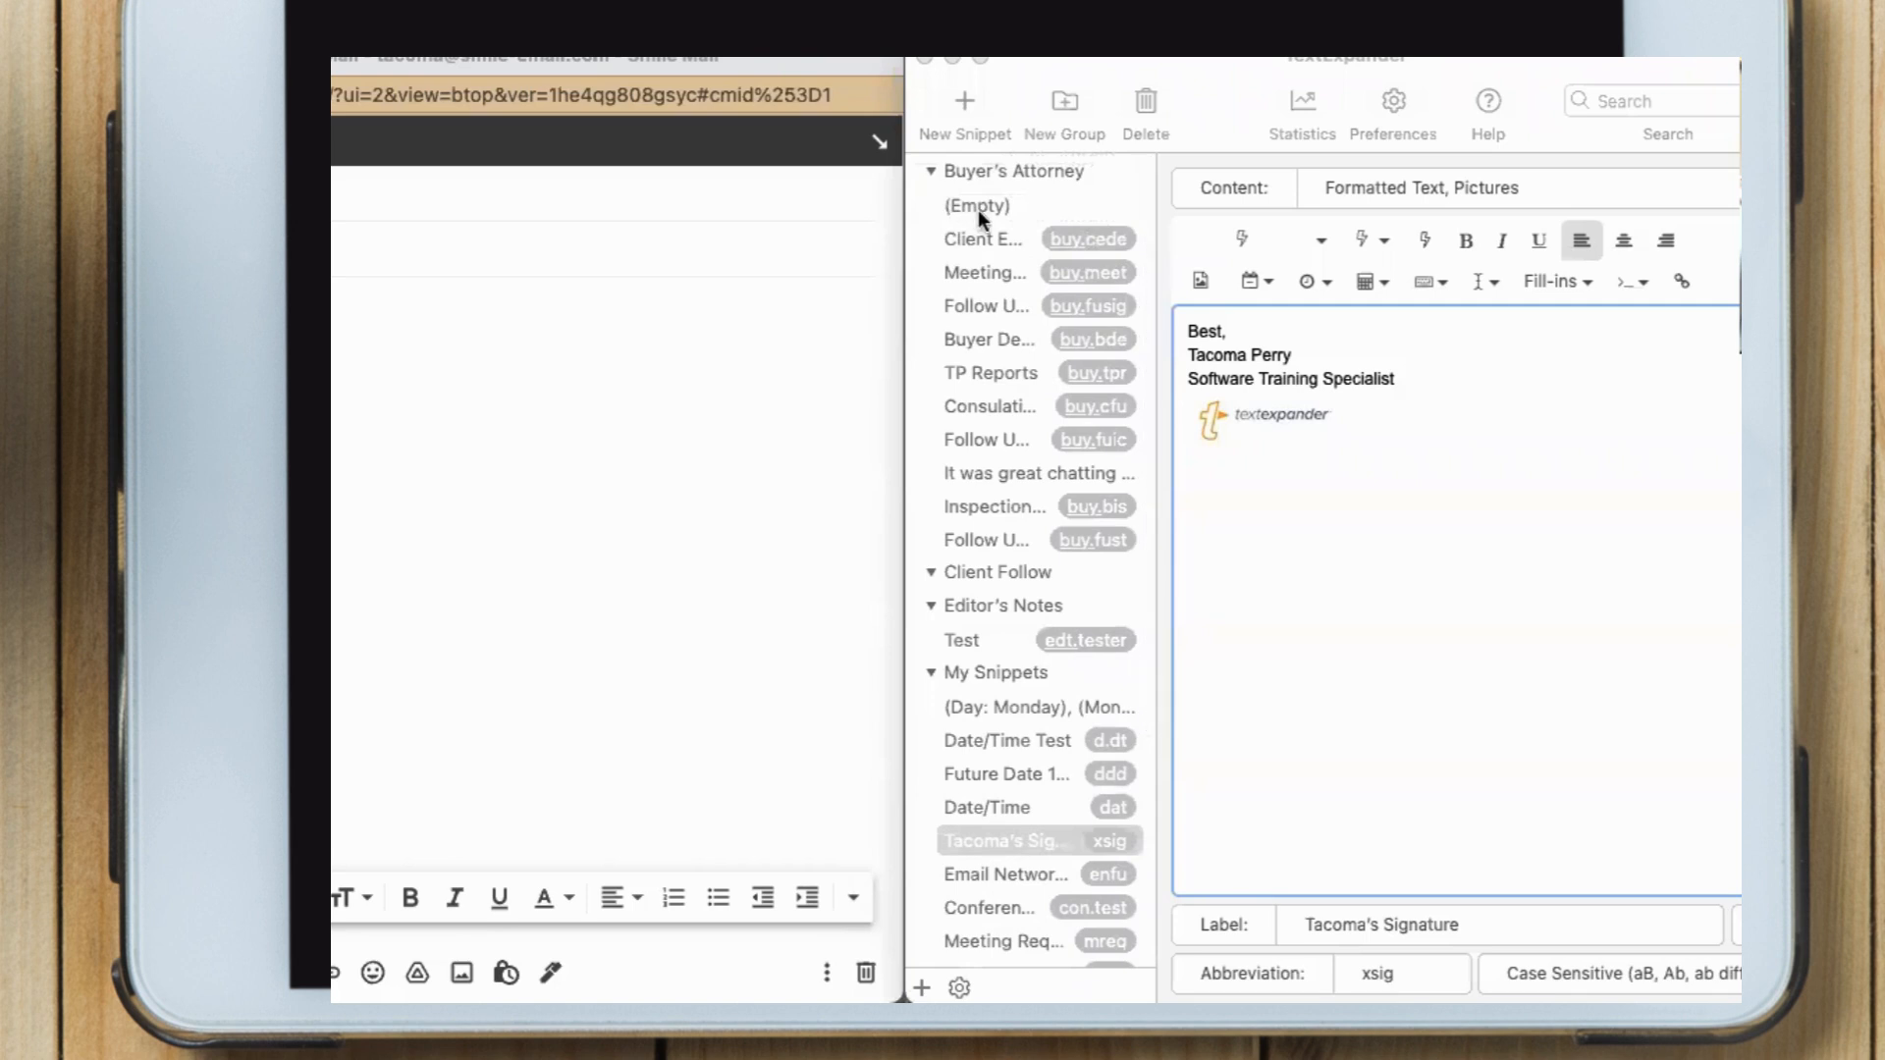
Set the content type of the empty snippet in the Buyer's Attorney group to Formatted Text, Pictures
click(976, 203)
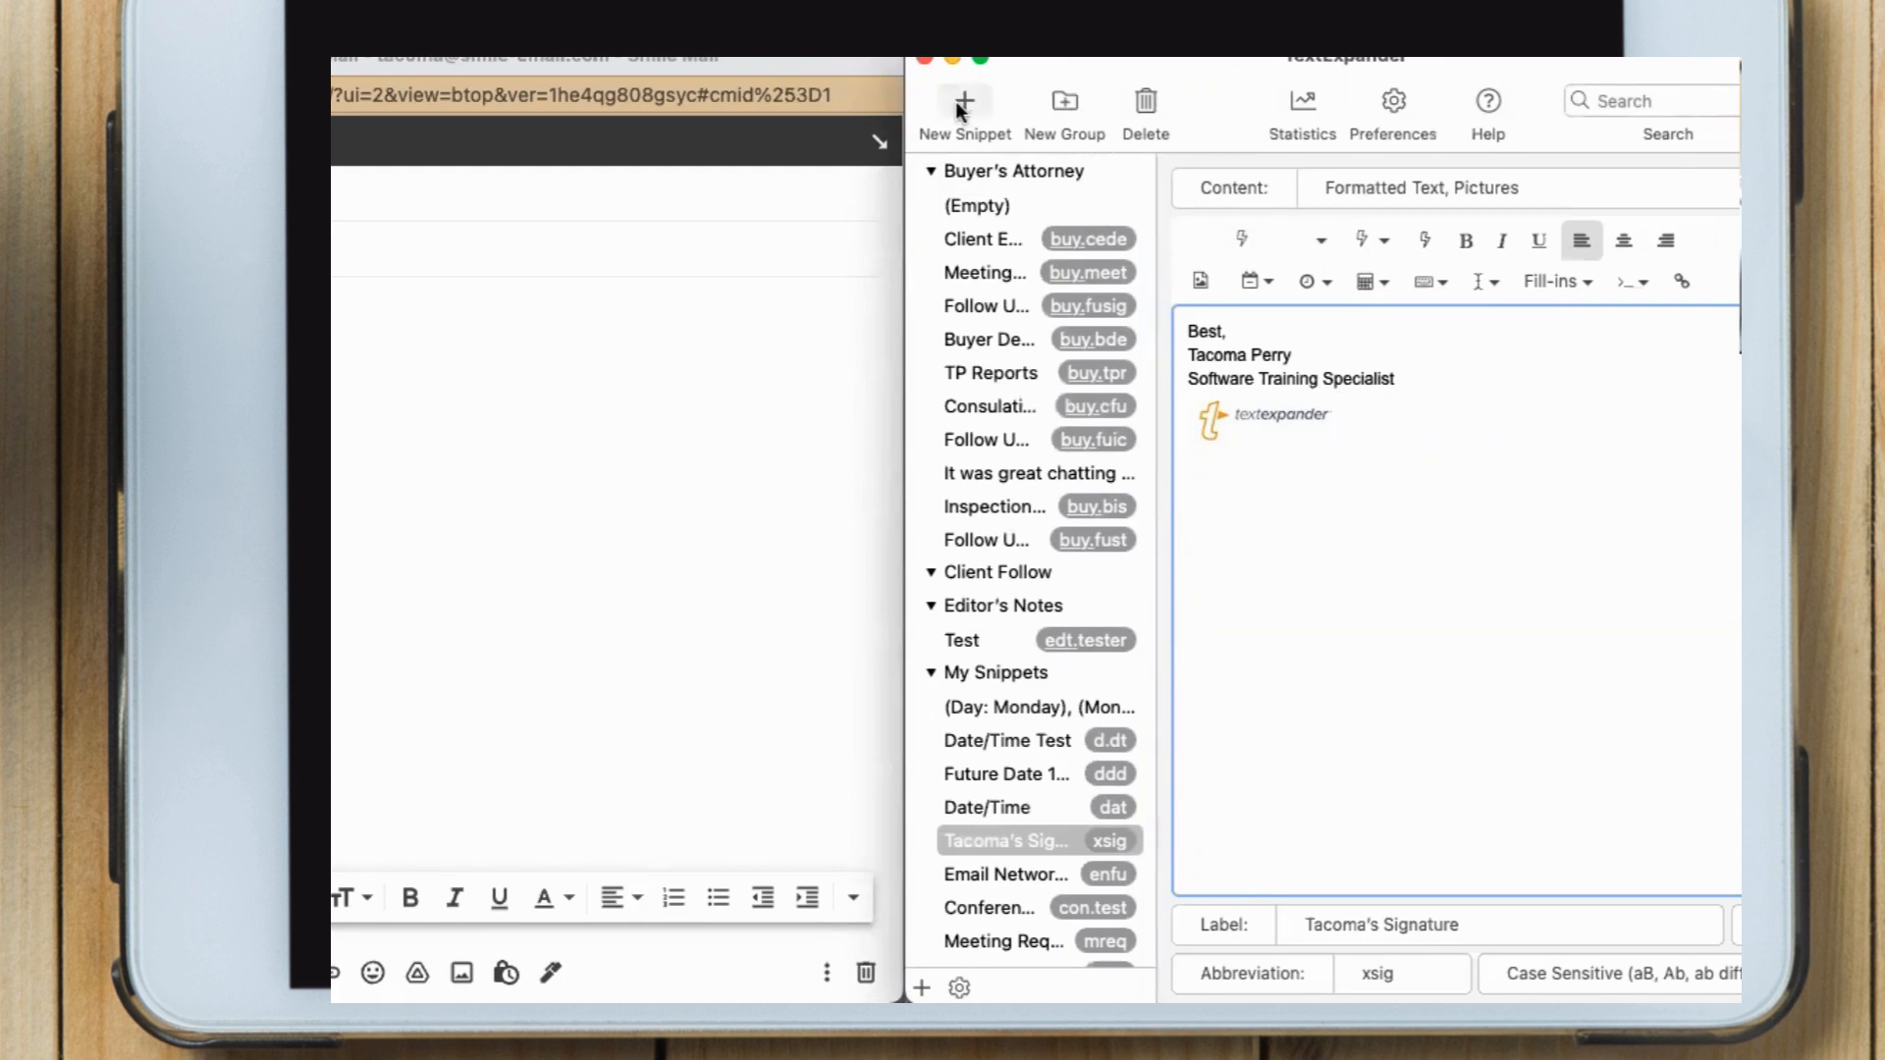
click(1343, 186)
click(1343, 185)
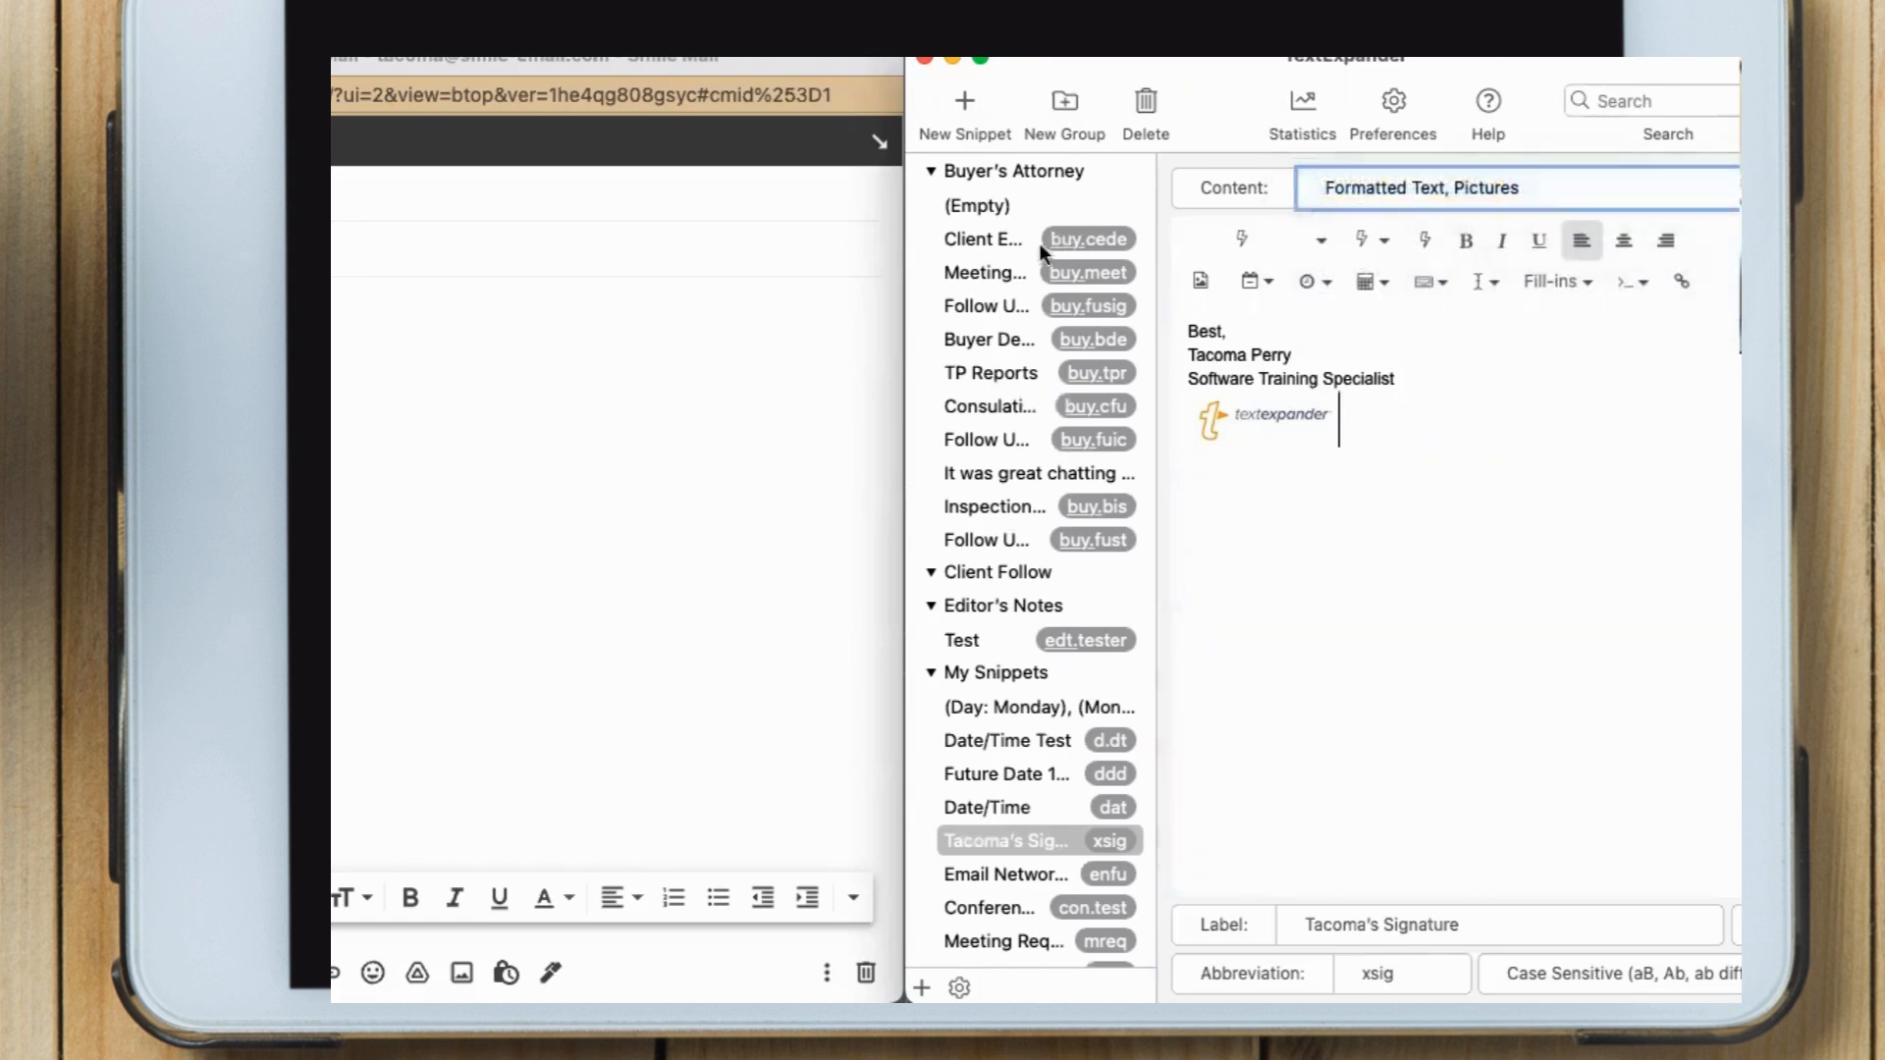
click(1005, 204)
click(1399, 184)
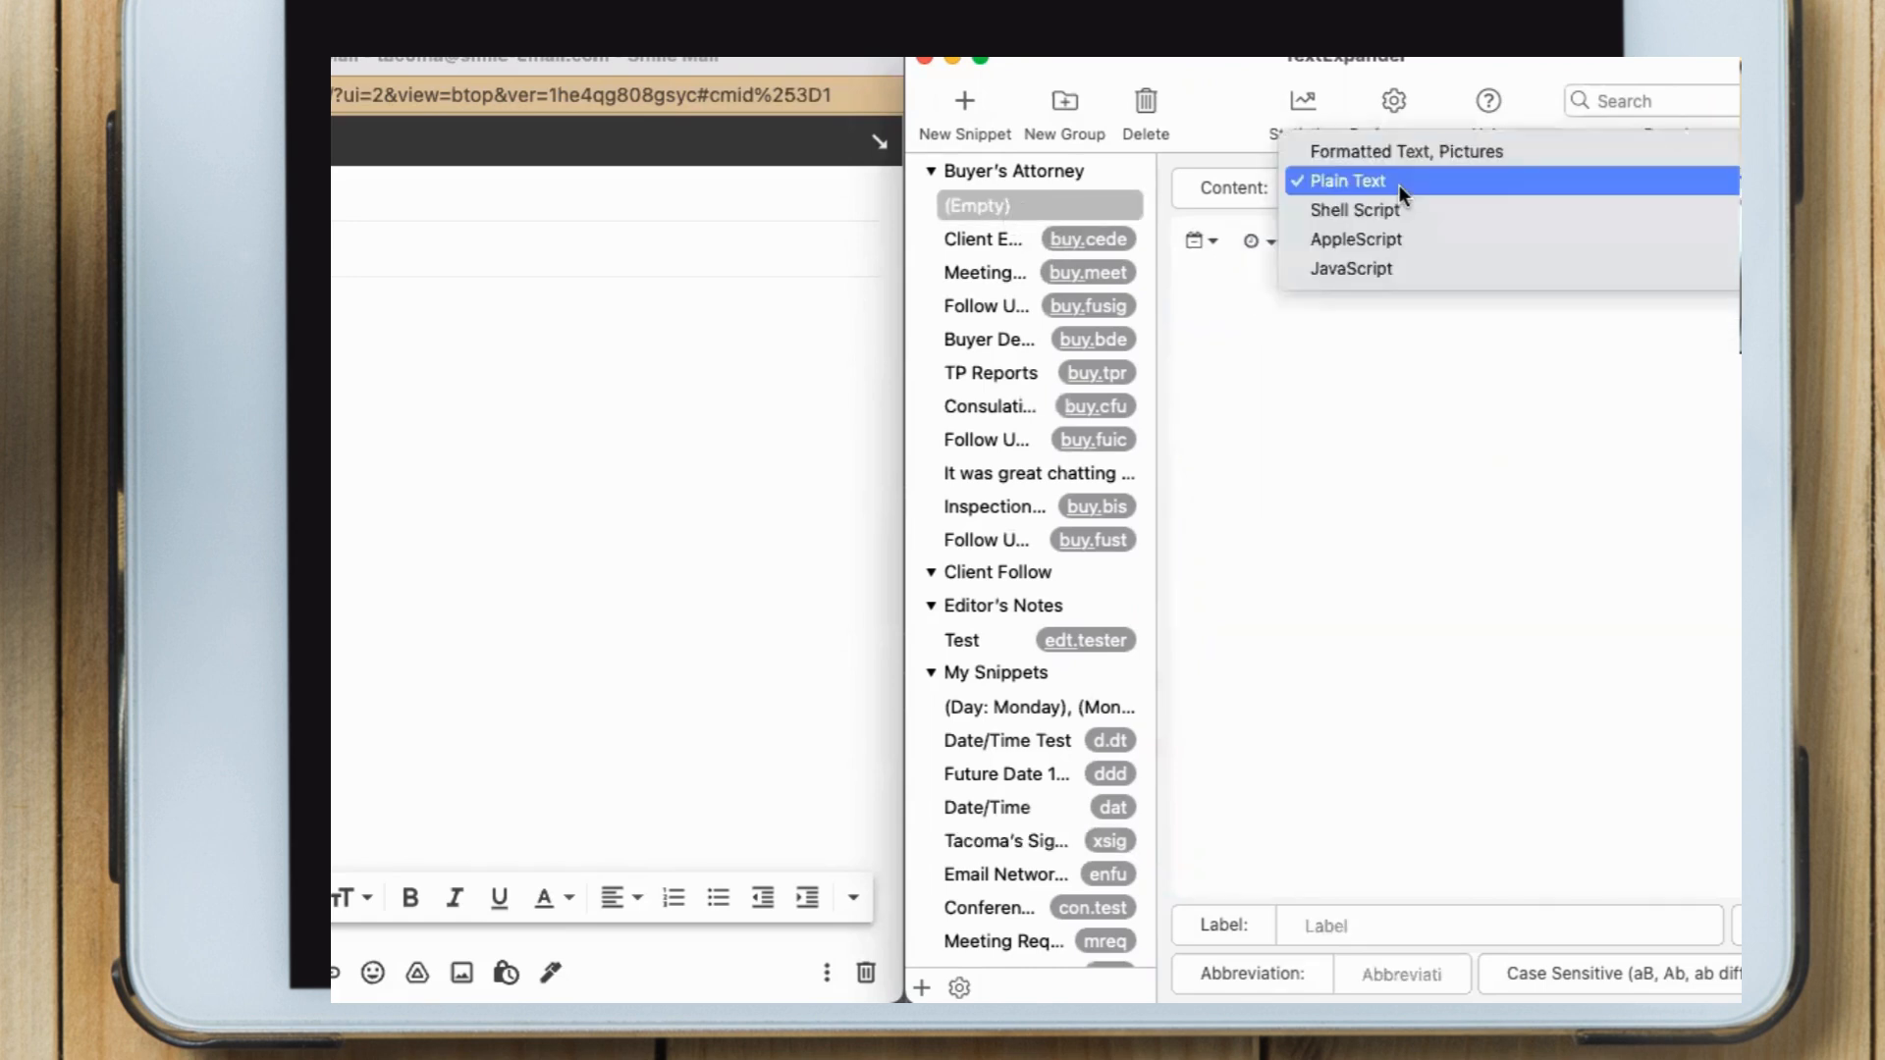
click(1346, 151)
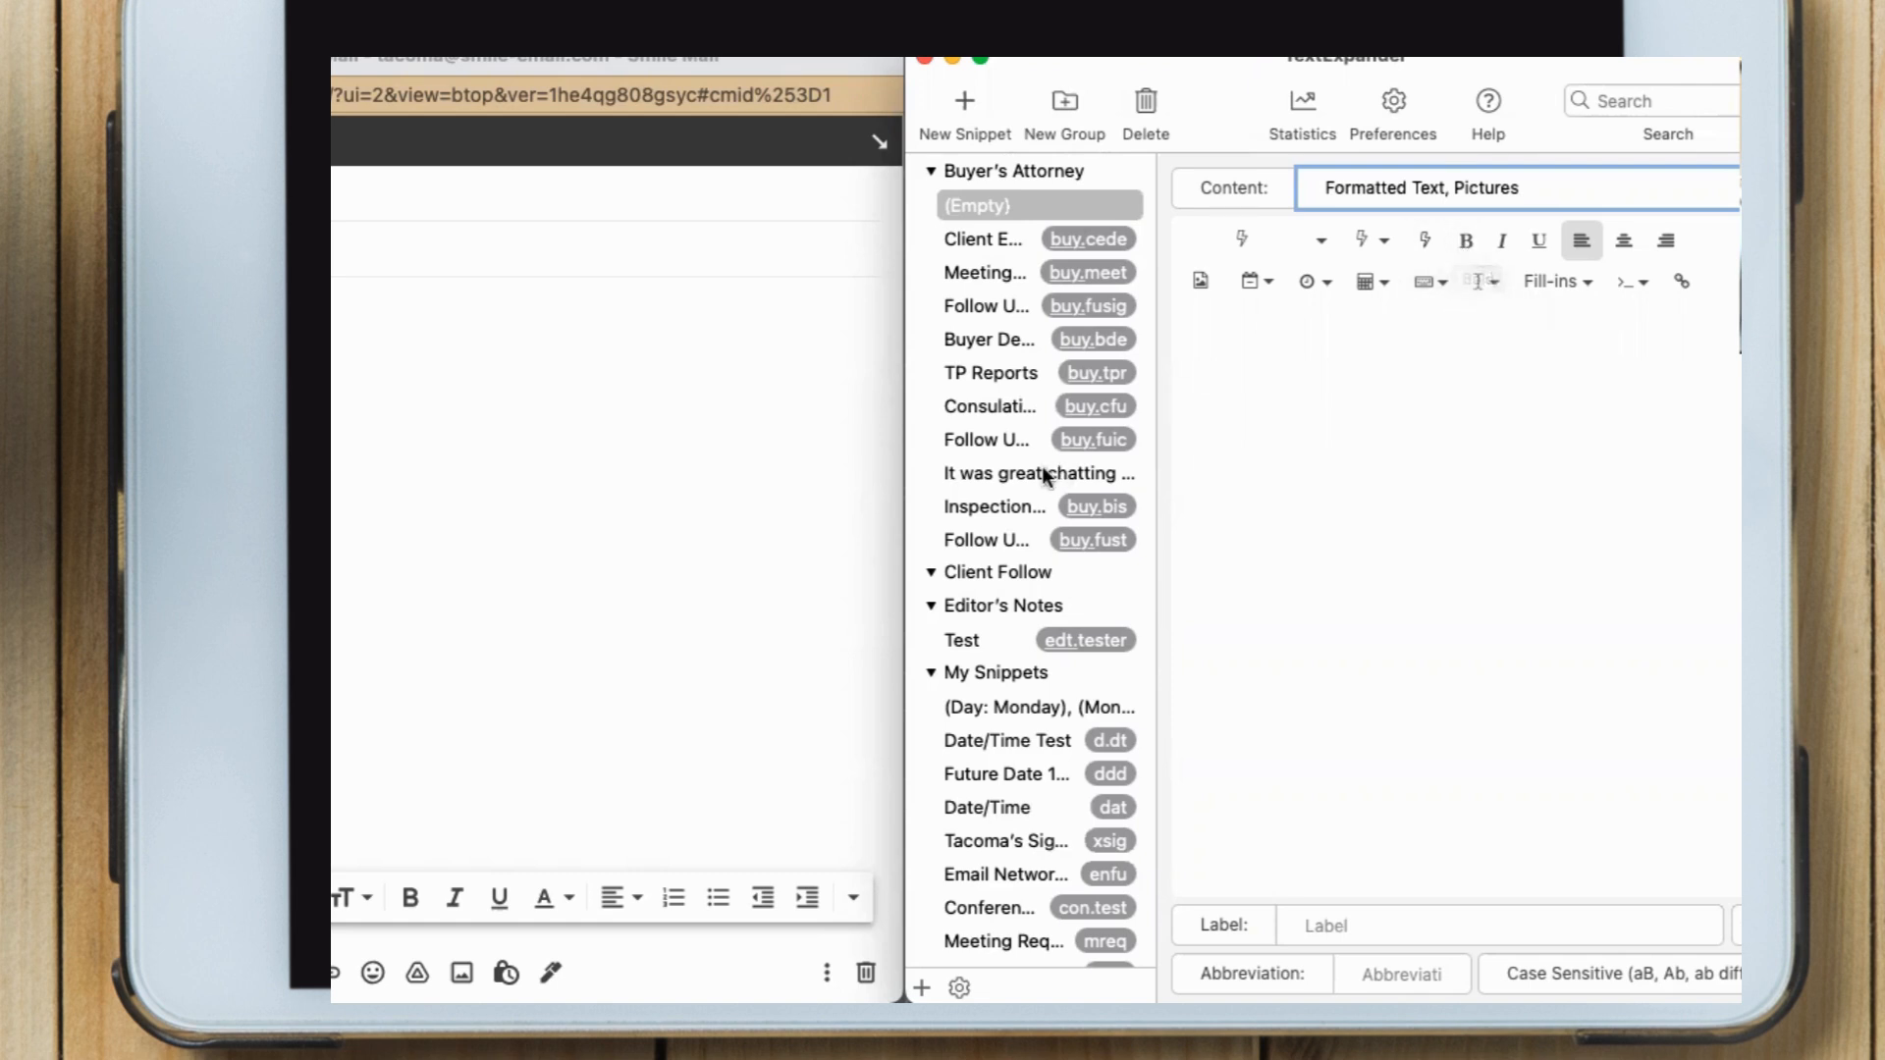
View the Test snippet in Editor's Notes and examine the content type options of the Client Email Re Demands snippet
click(985, 639)
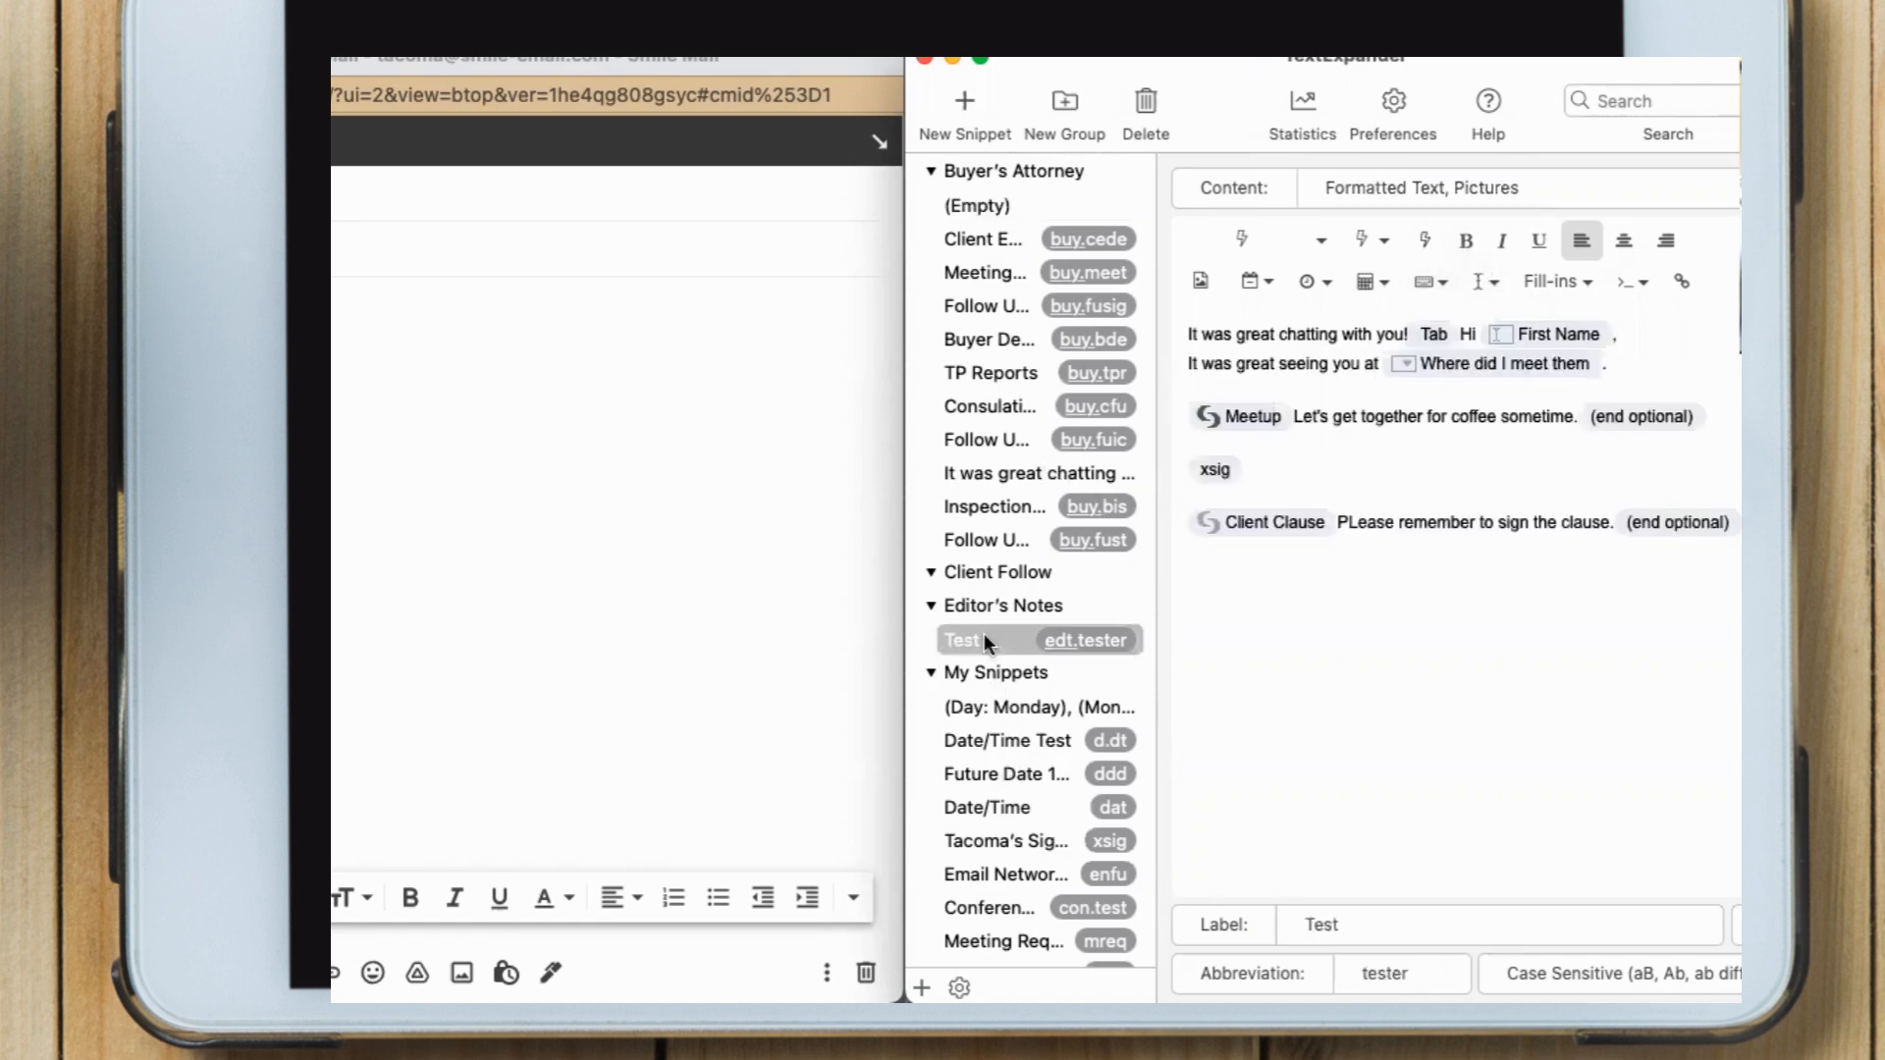
click(978, 244)
click(1419, 188)
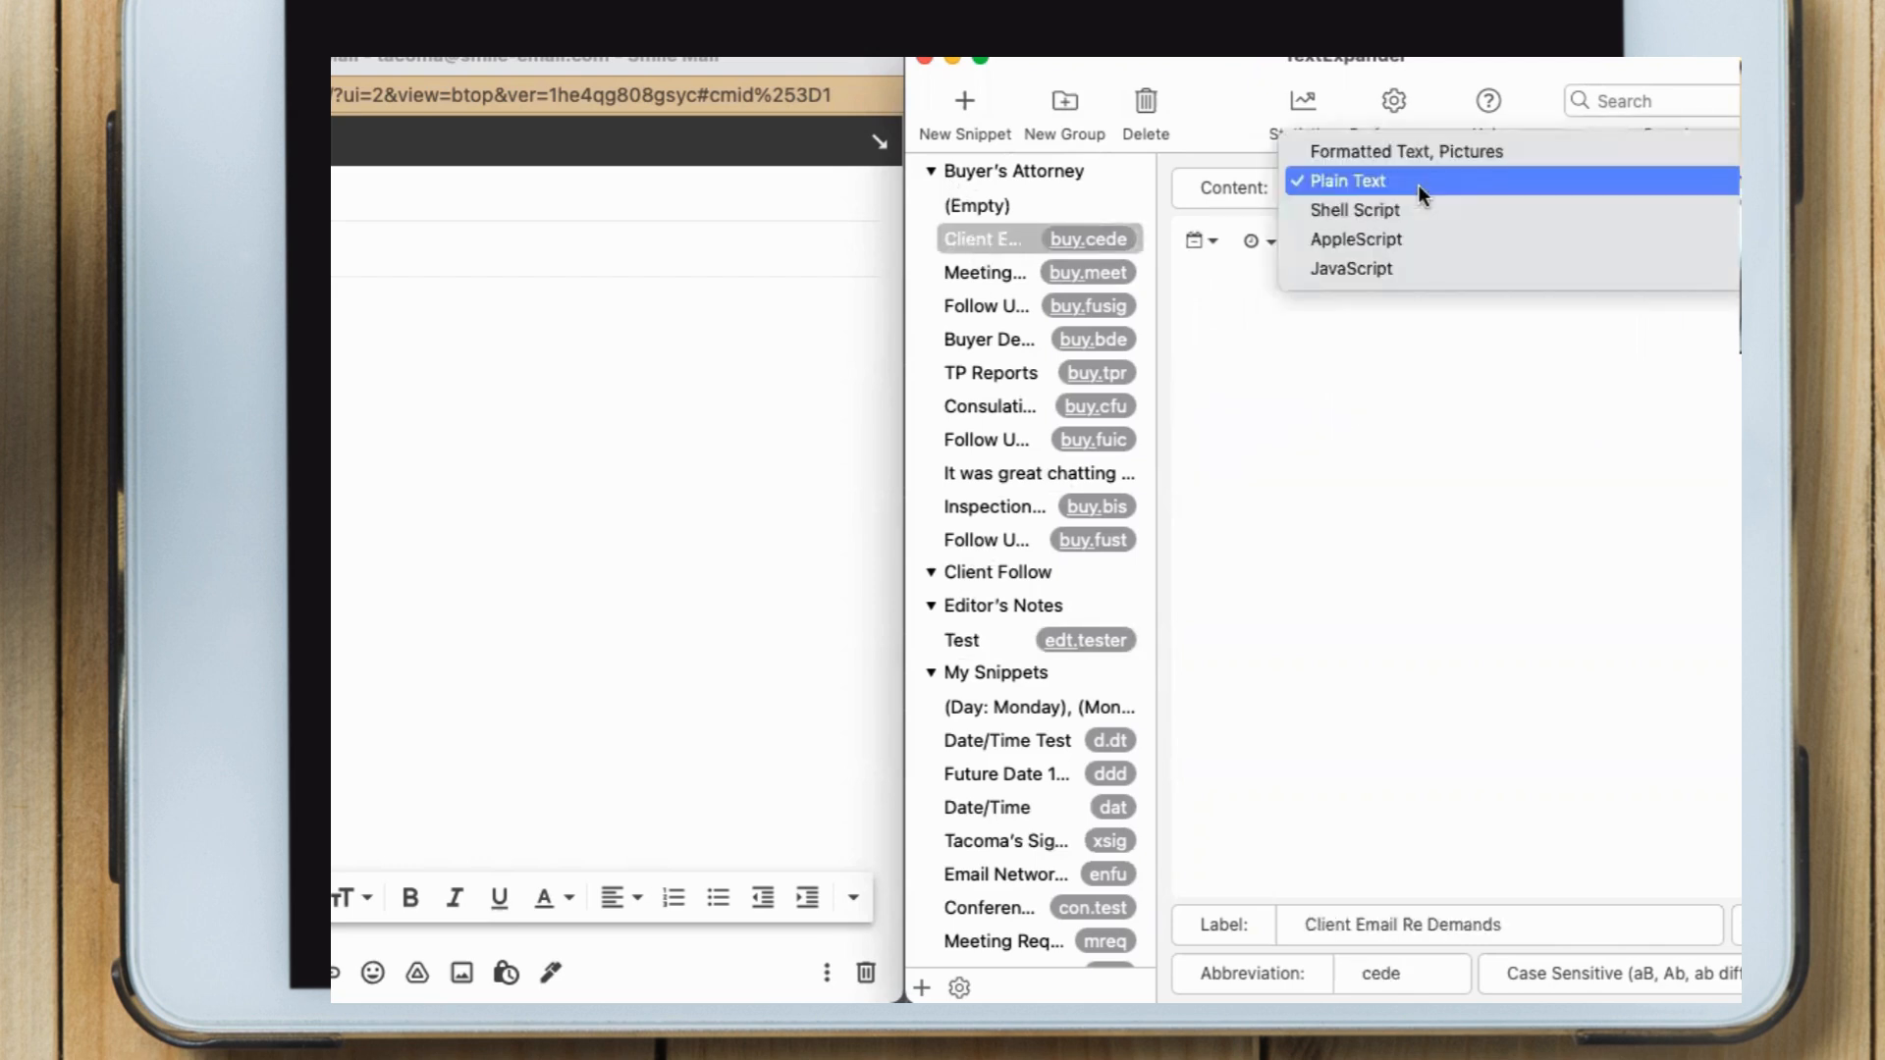
click(1287, 378)
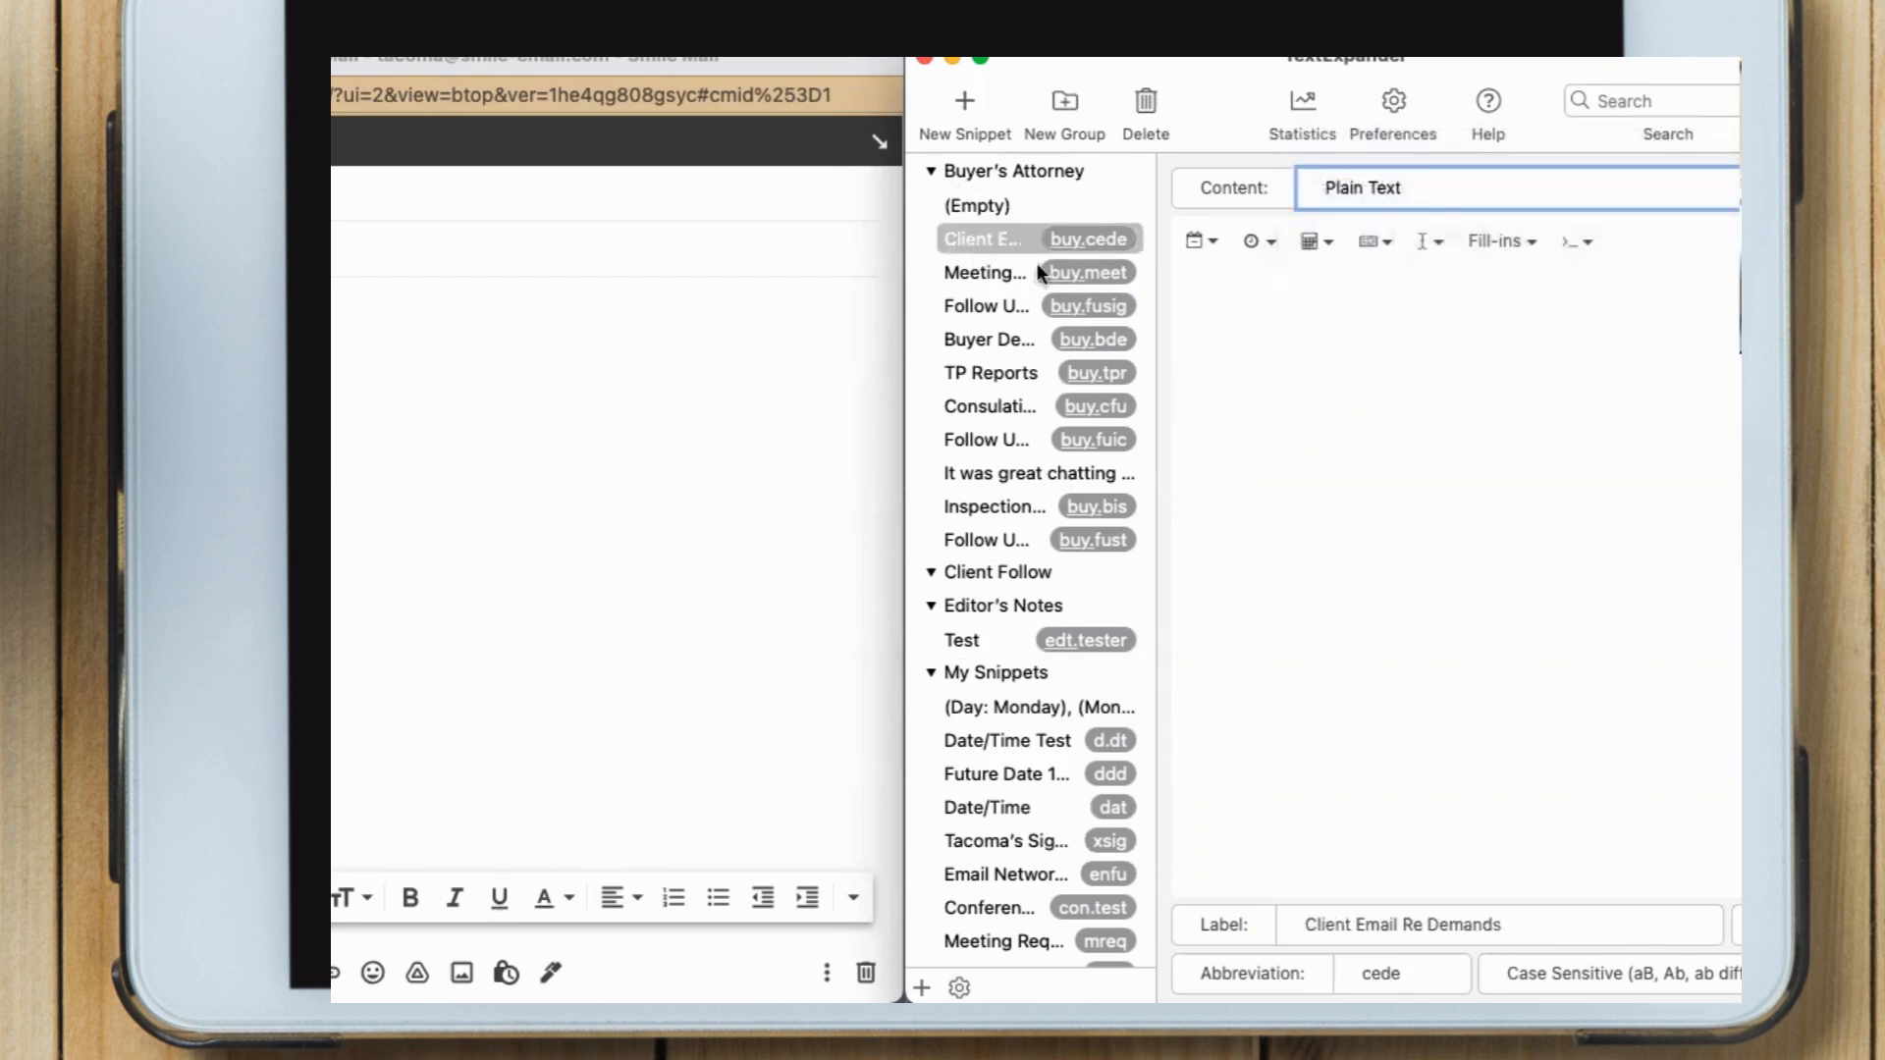
click(1384, 192)
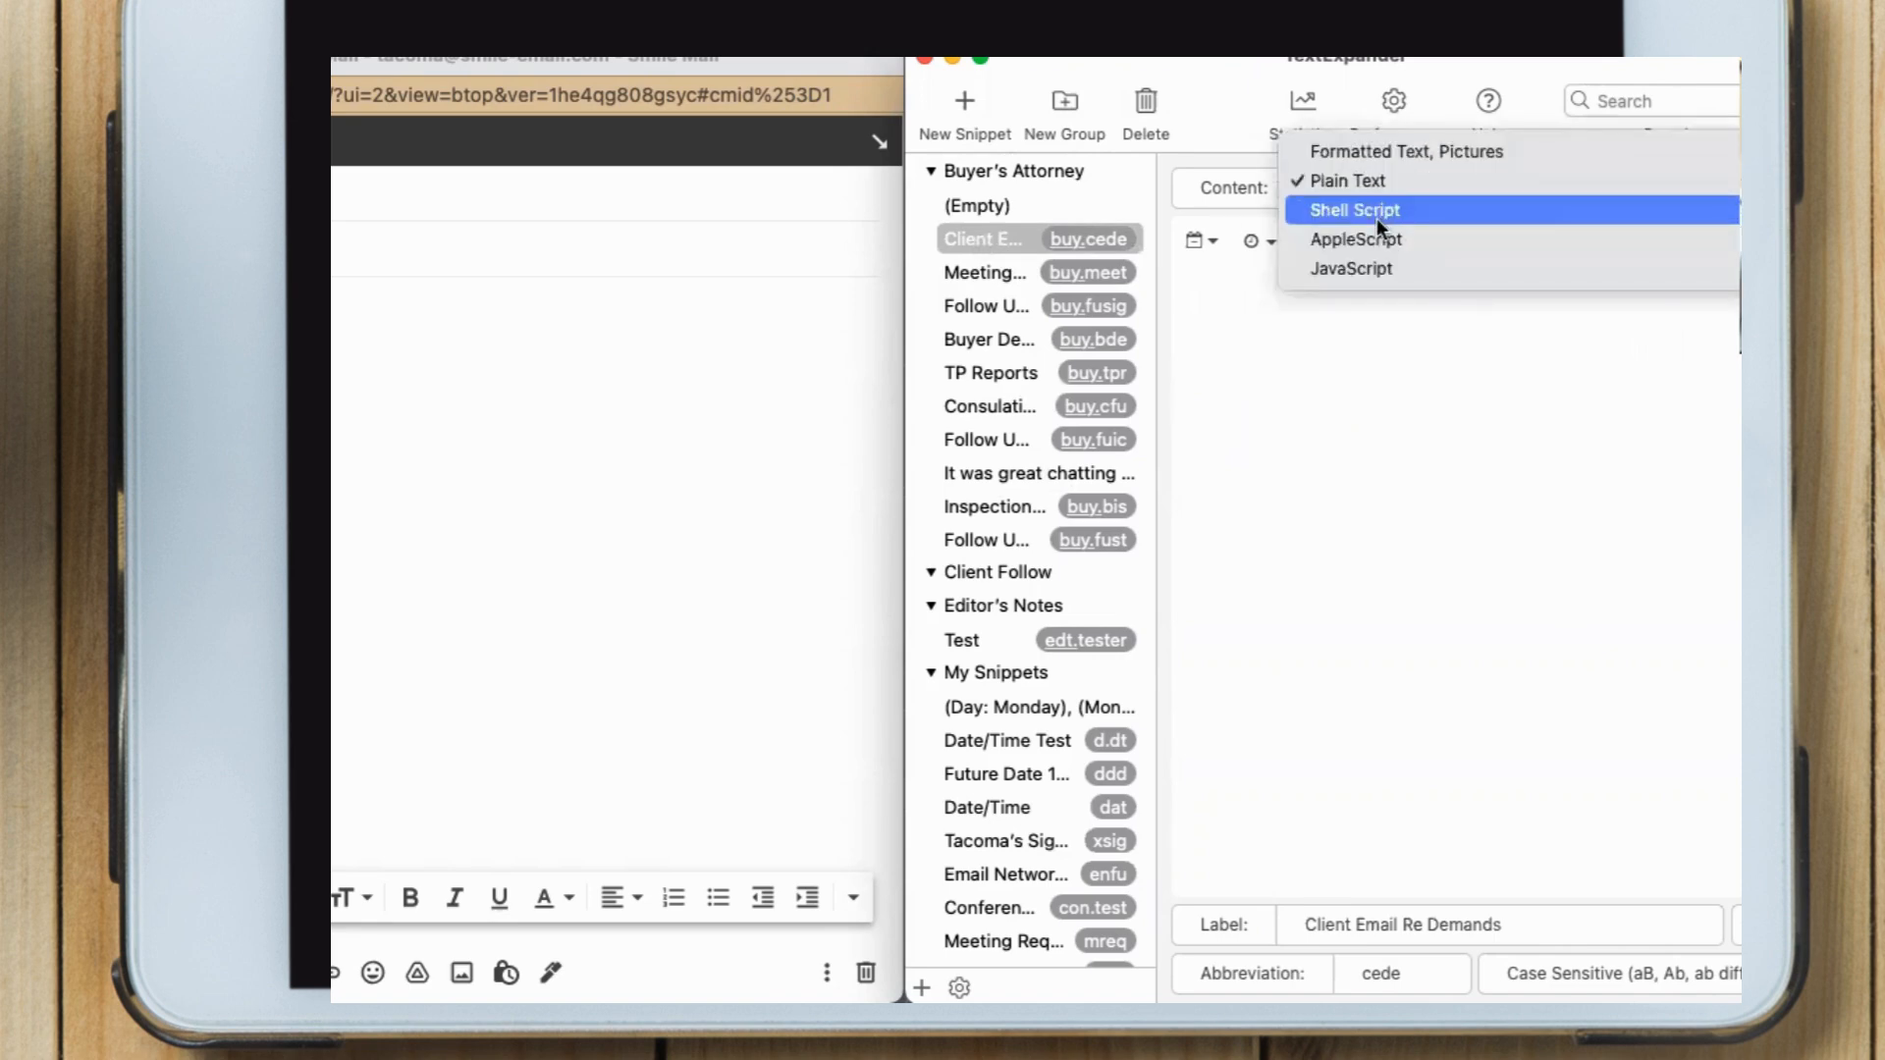
click(994, 274)
Switch the Meeting Times snippet's content type to Formatted Text, Pictures, and return to the empty Buyer's Attorney snippet
click(978, 272)
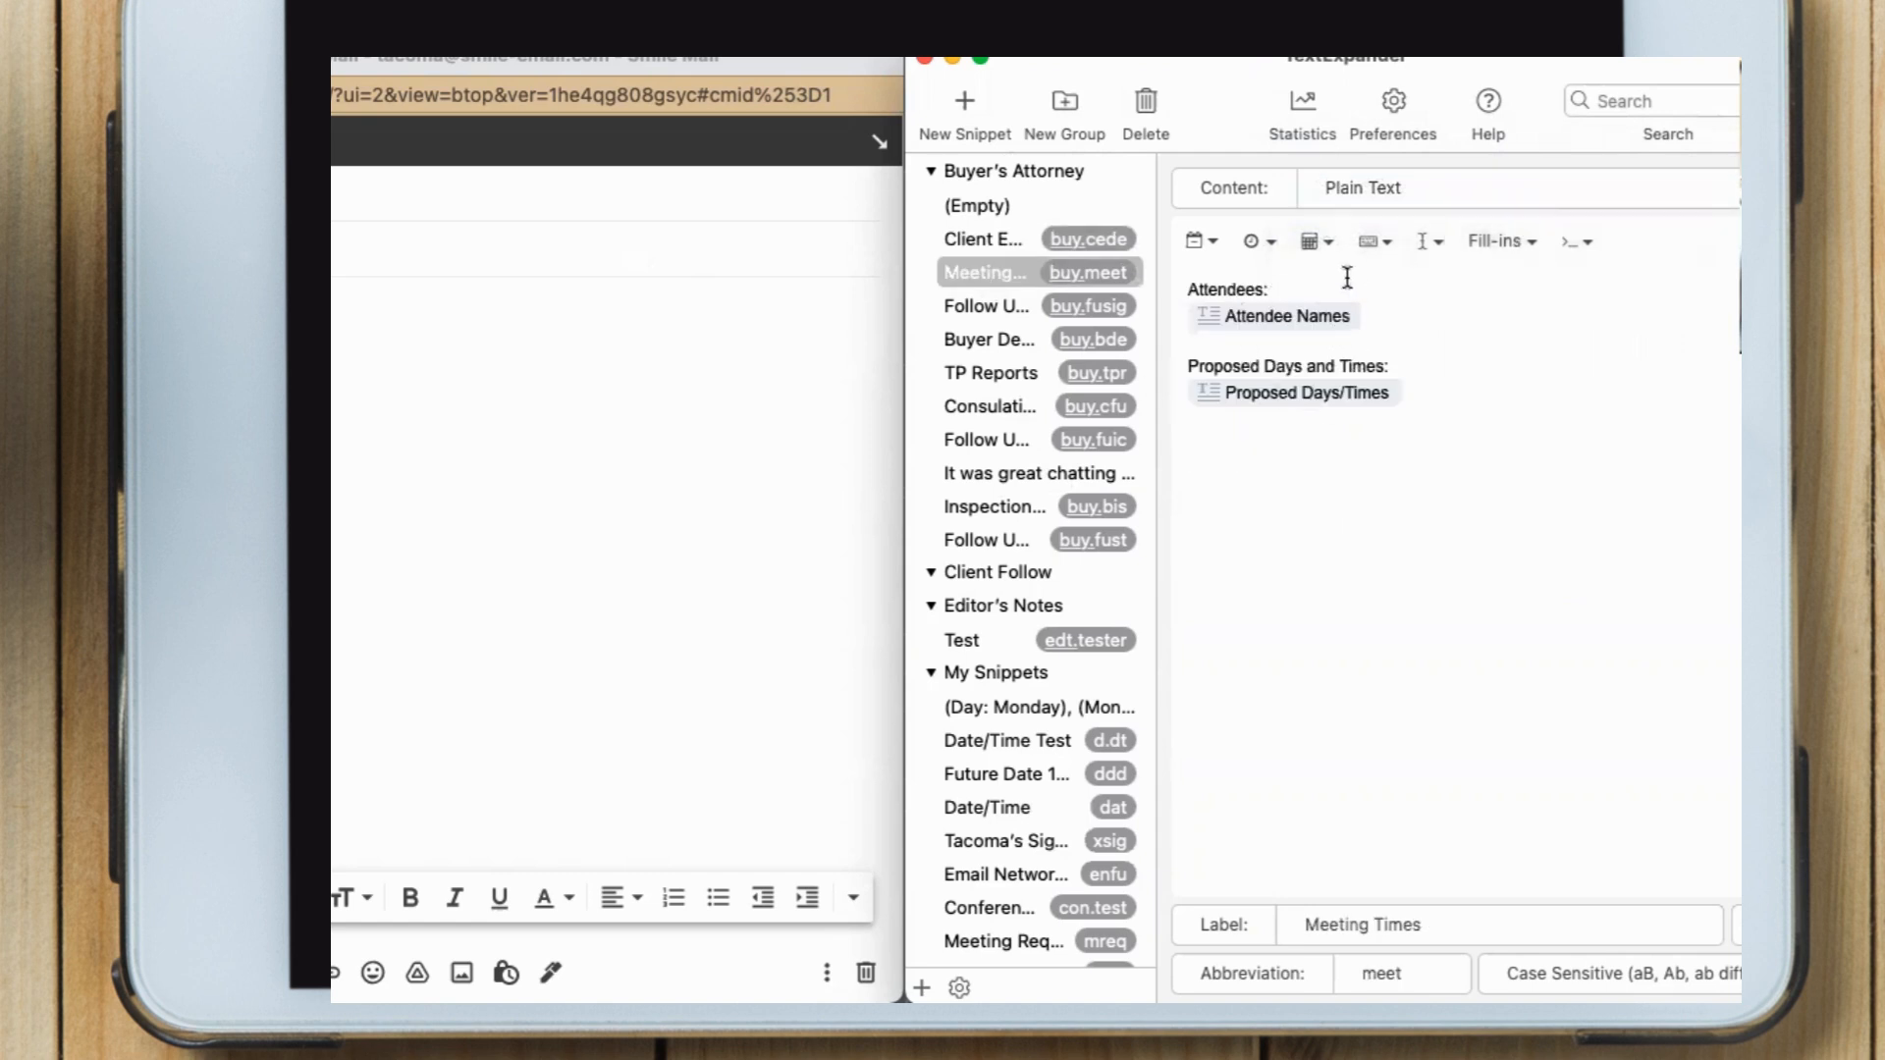
click(1396, 187)
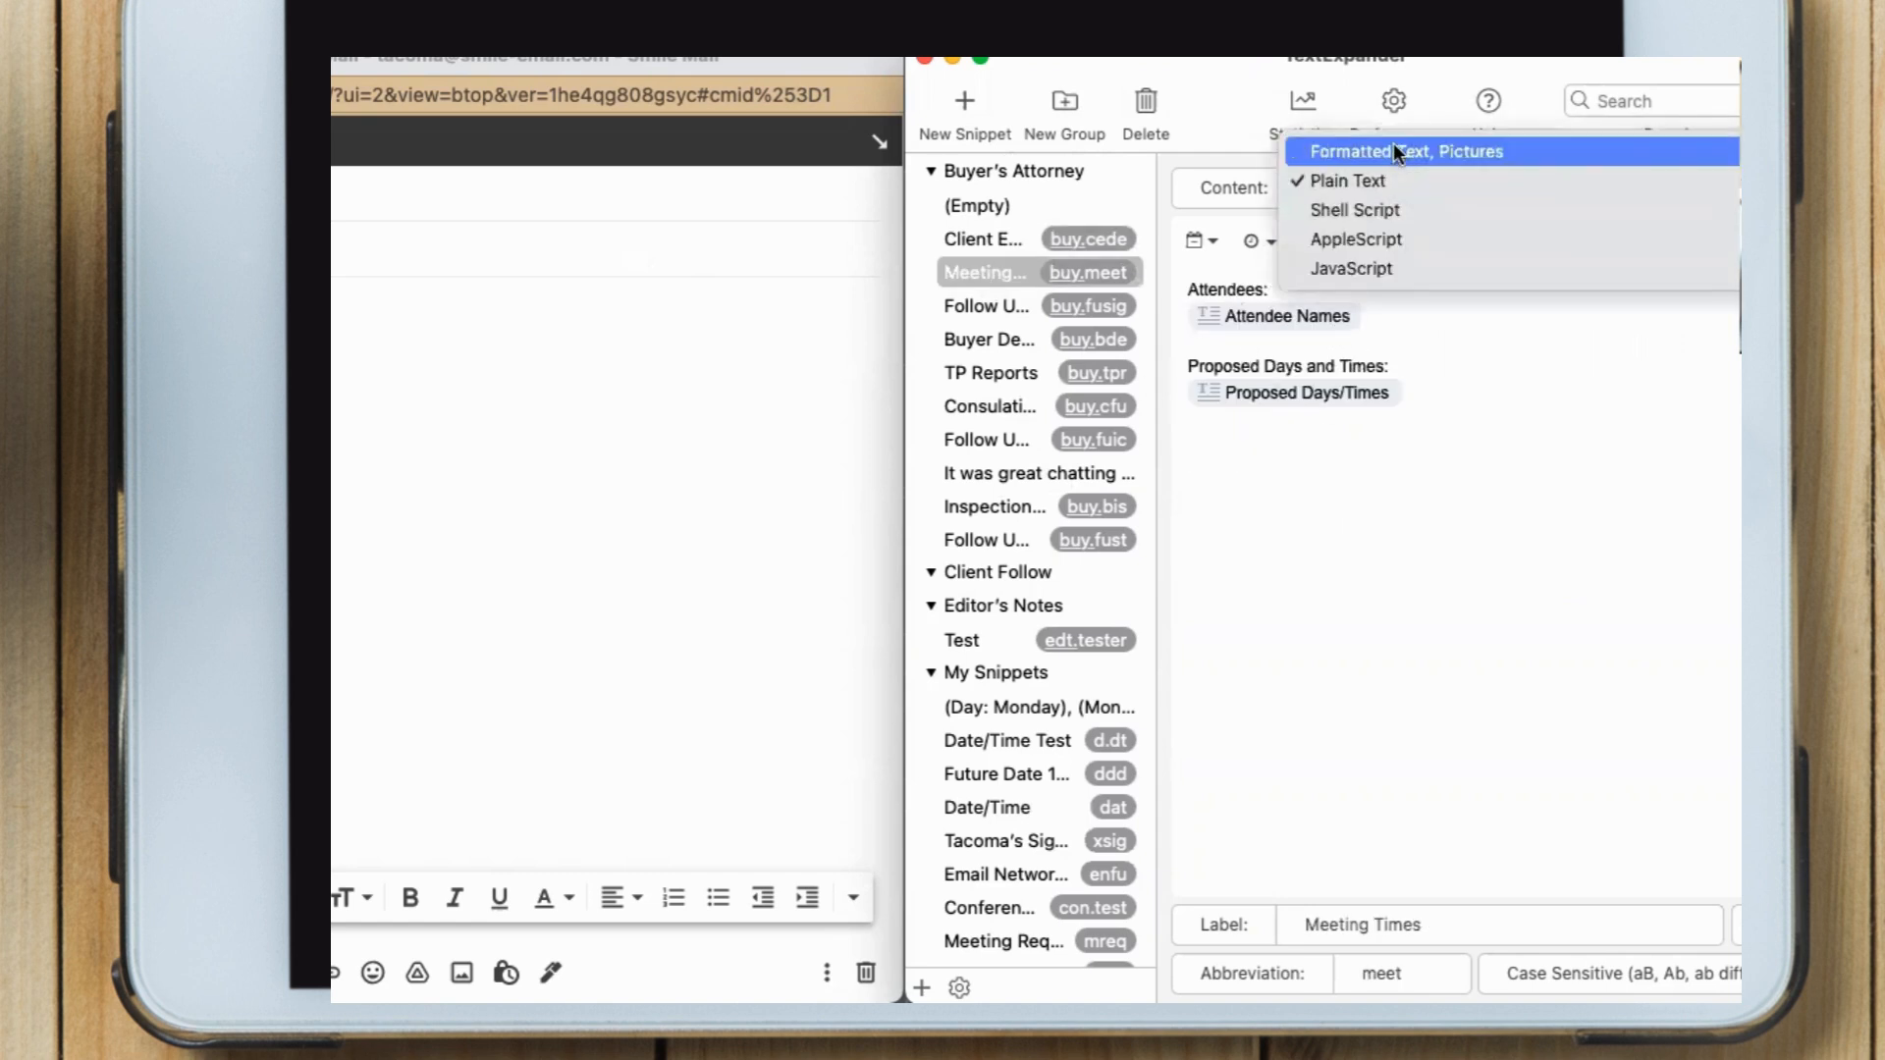
key(Escape)
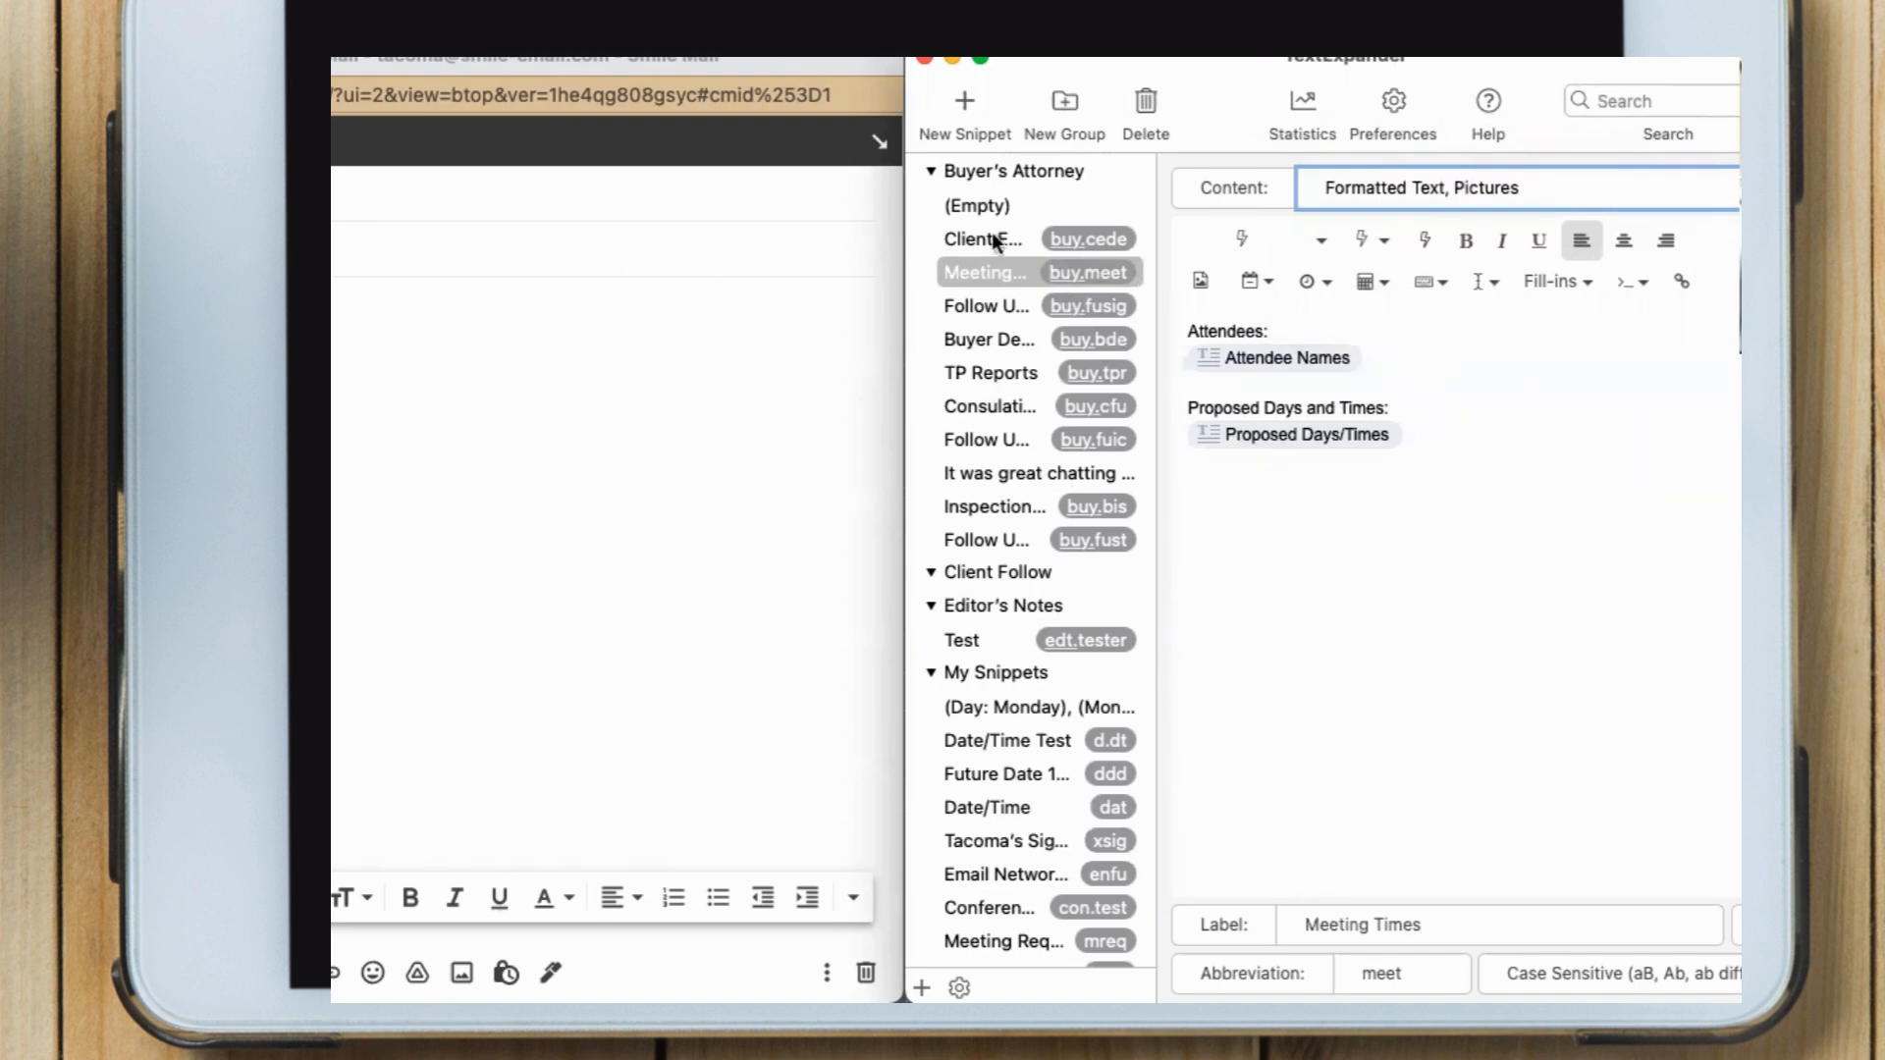
click(982, 208)
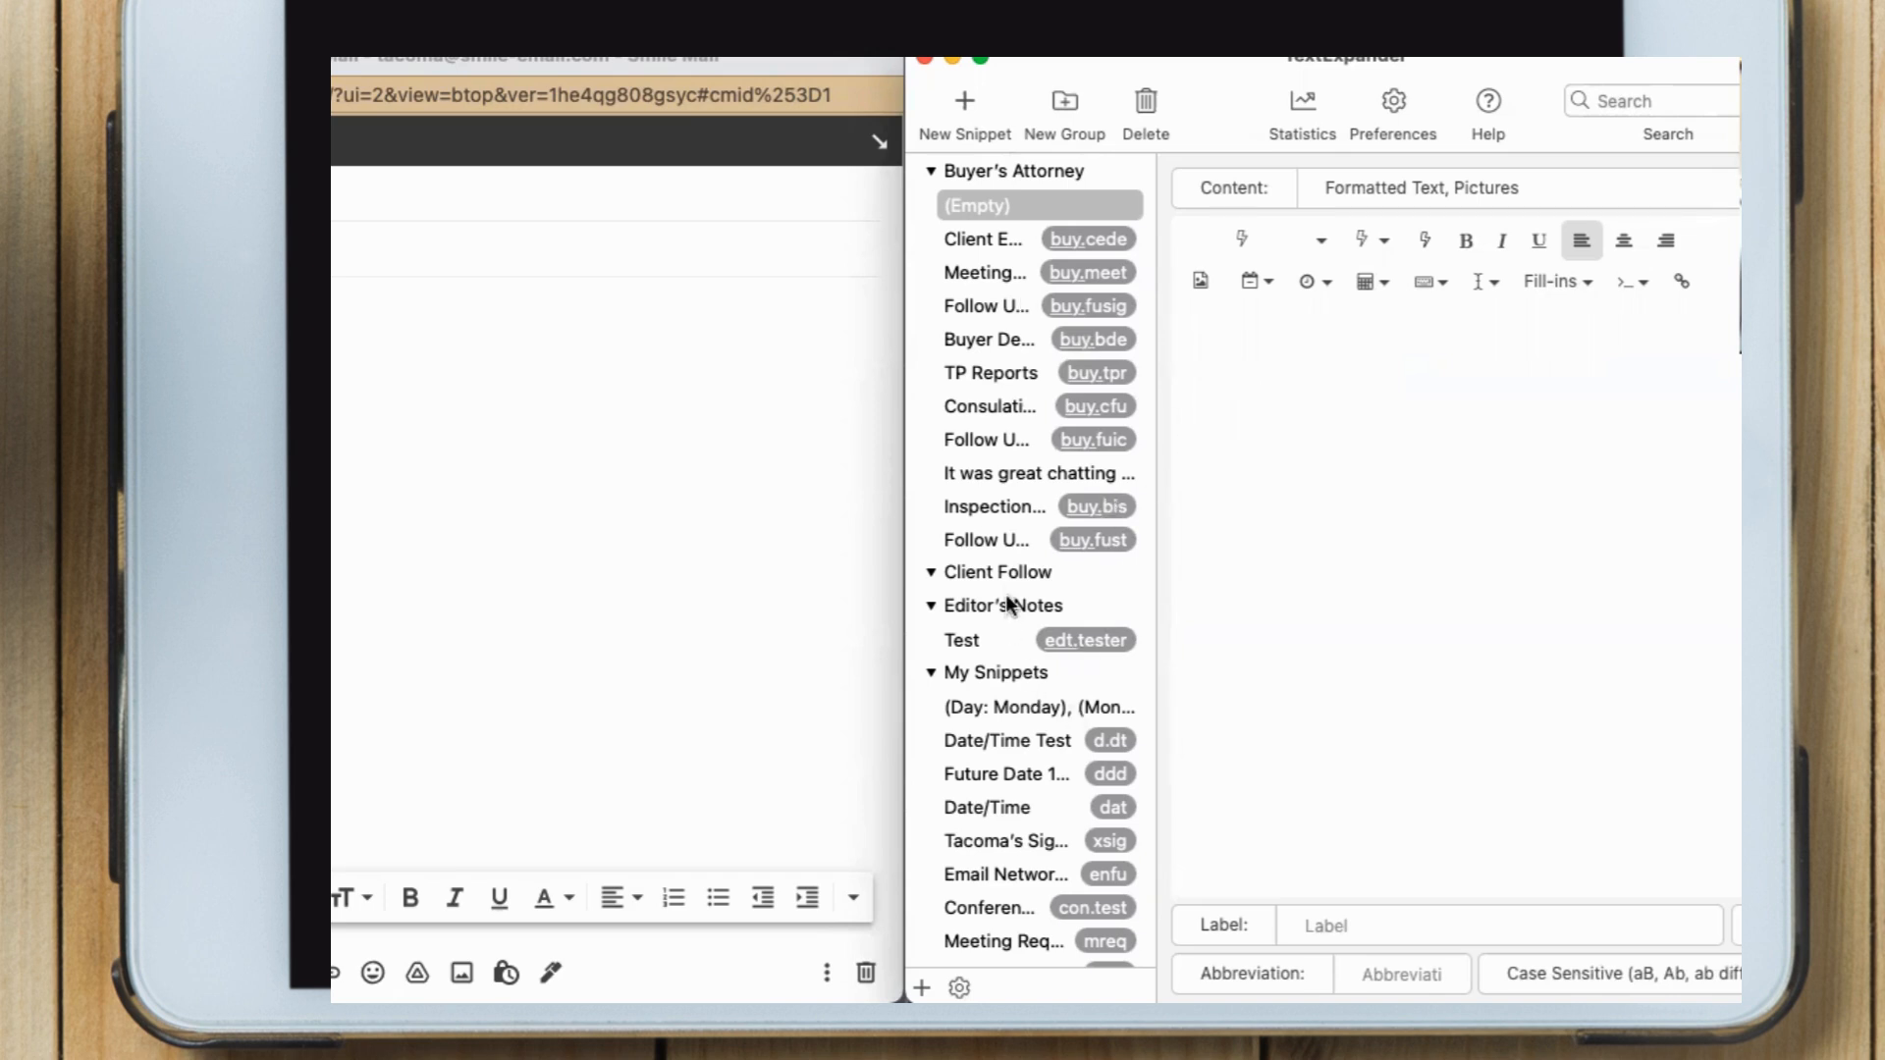
Insert the nested snippet xsig below the Sales line of the TP Reports snippet
click(1015, 310)
click(1008, 373)
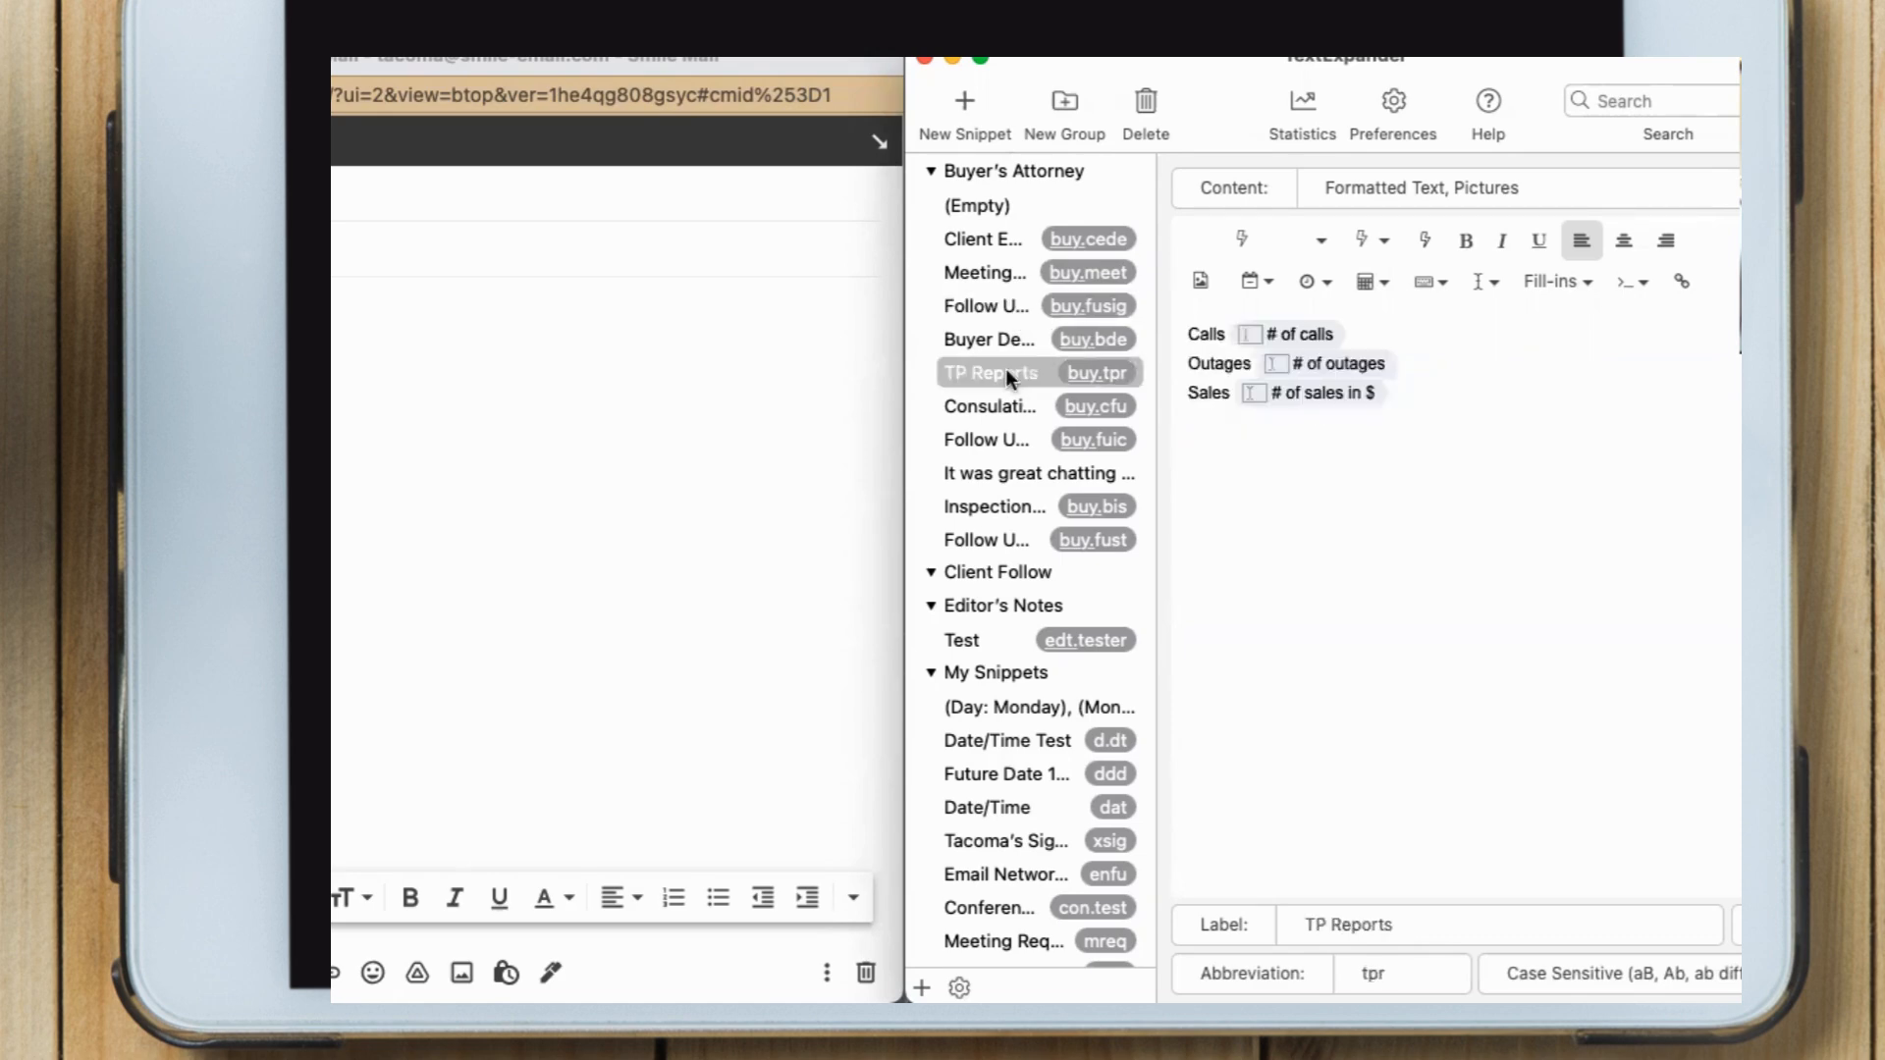
click(1463, 405)
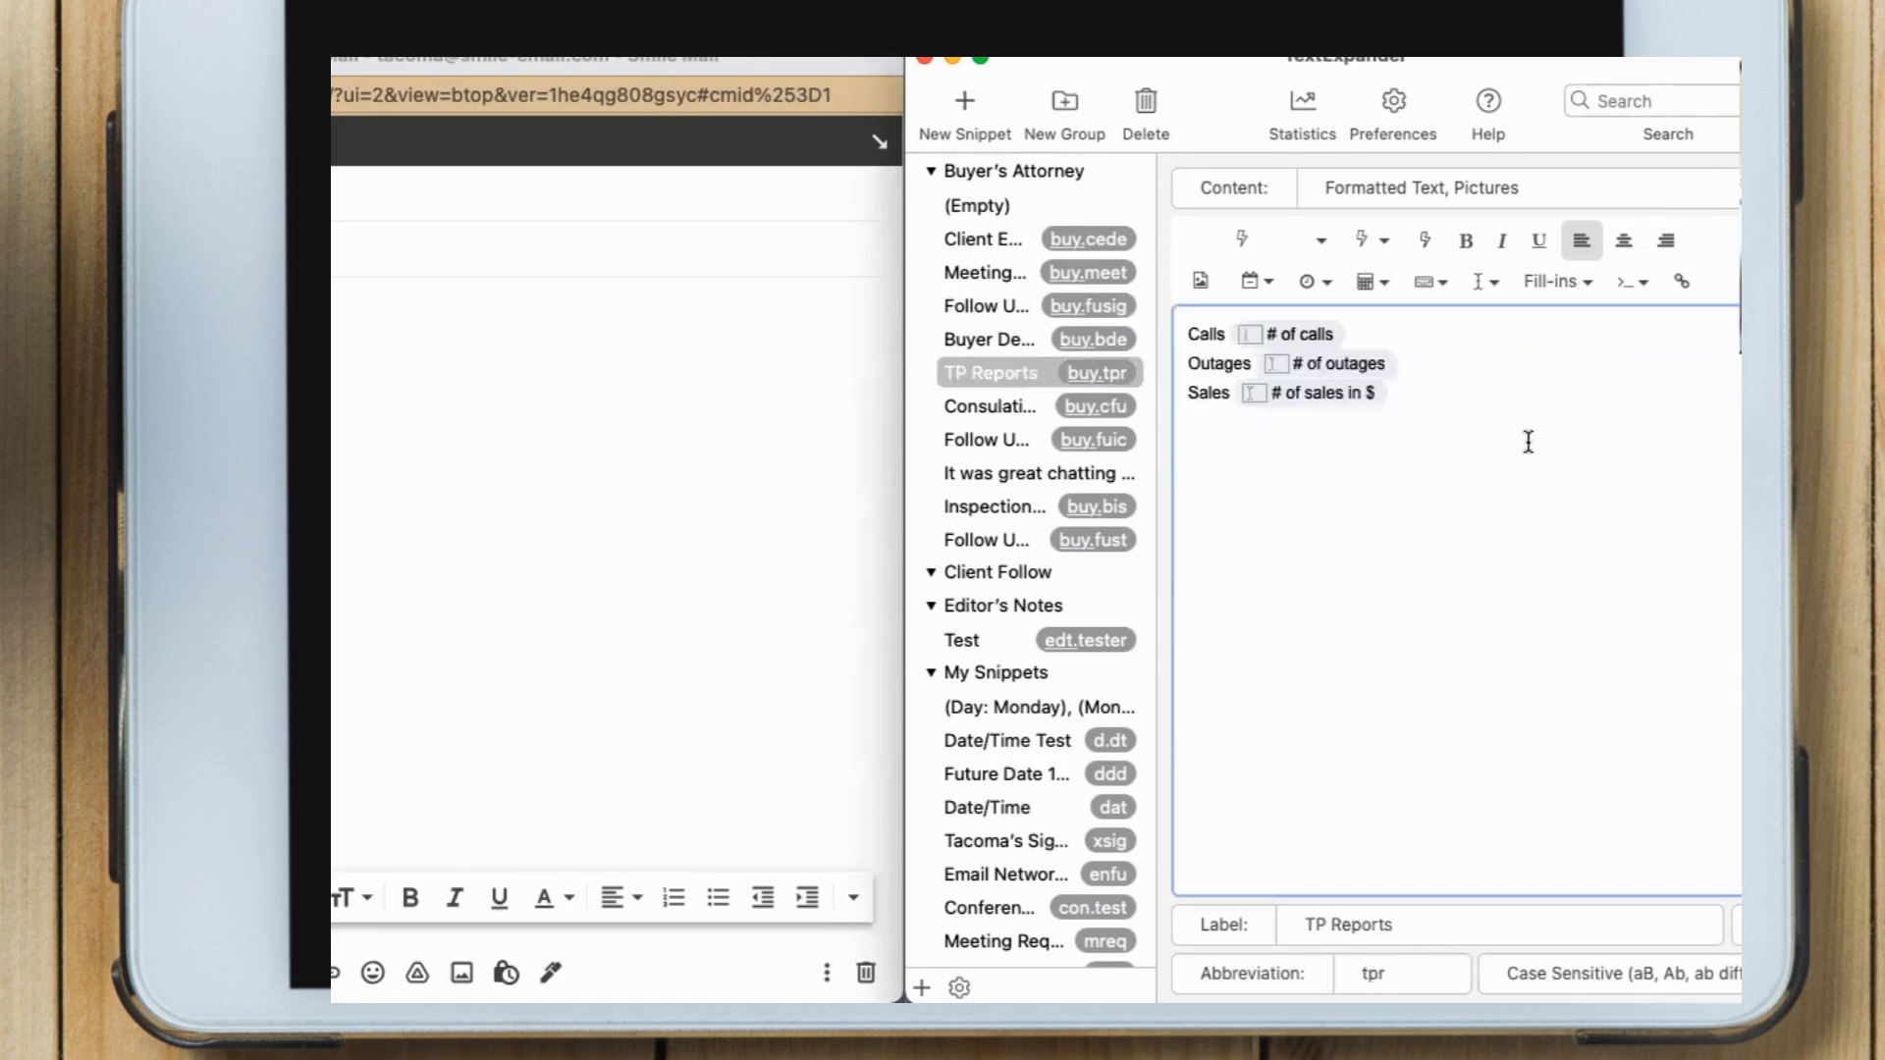
key(Return)
click(1431, 285)
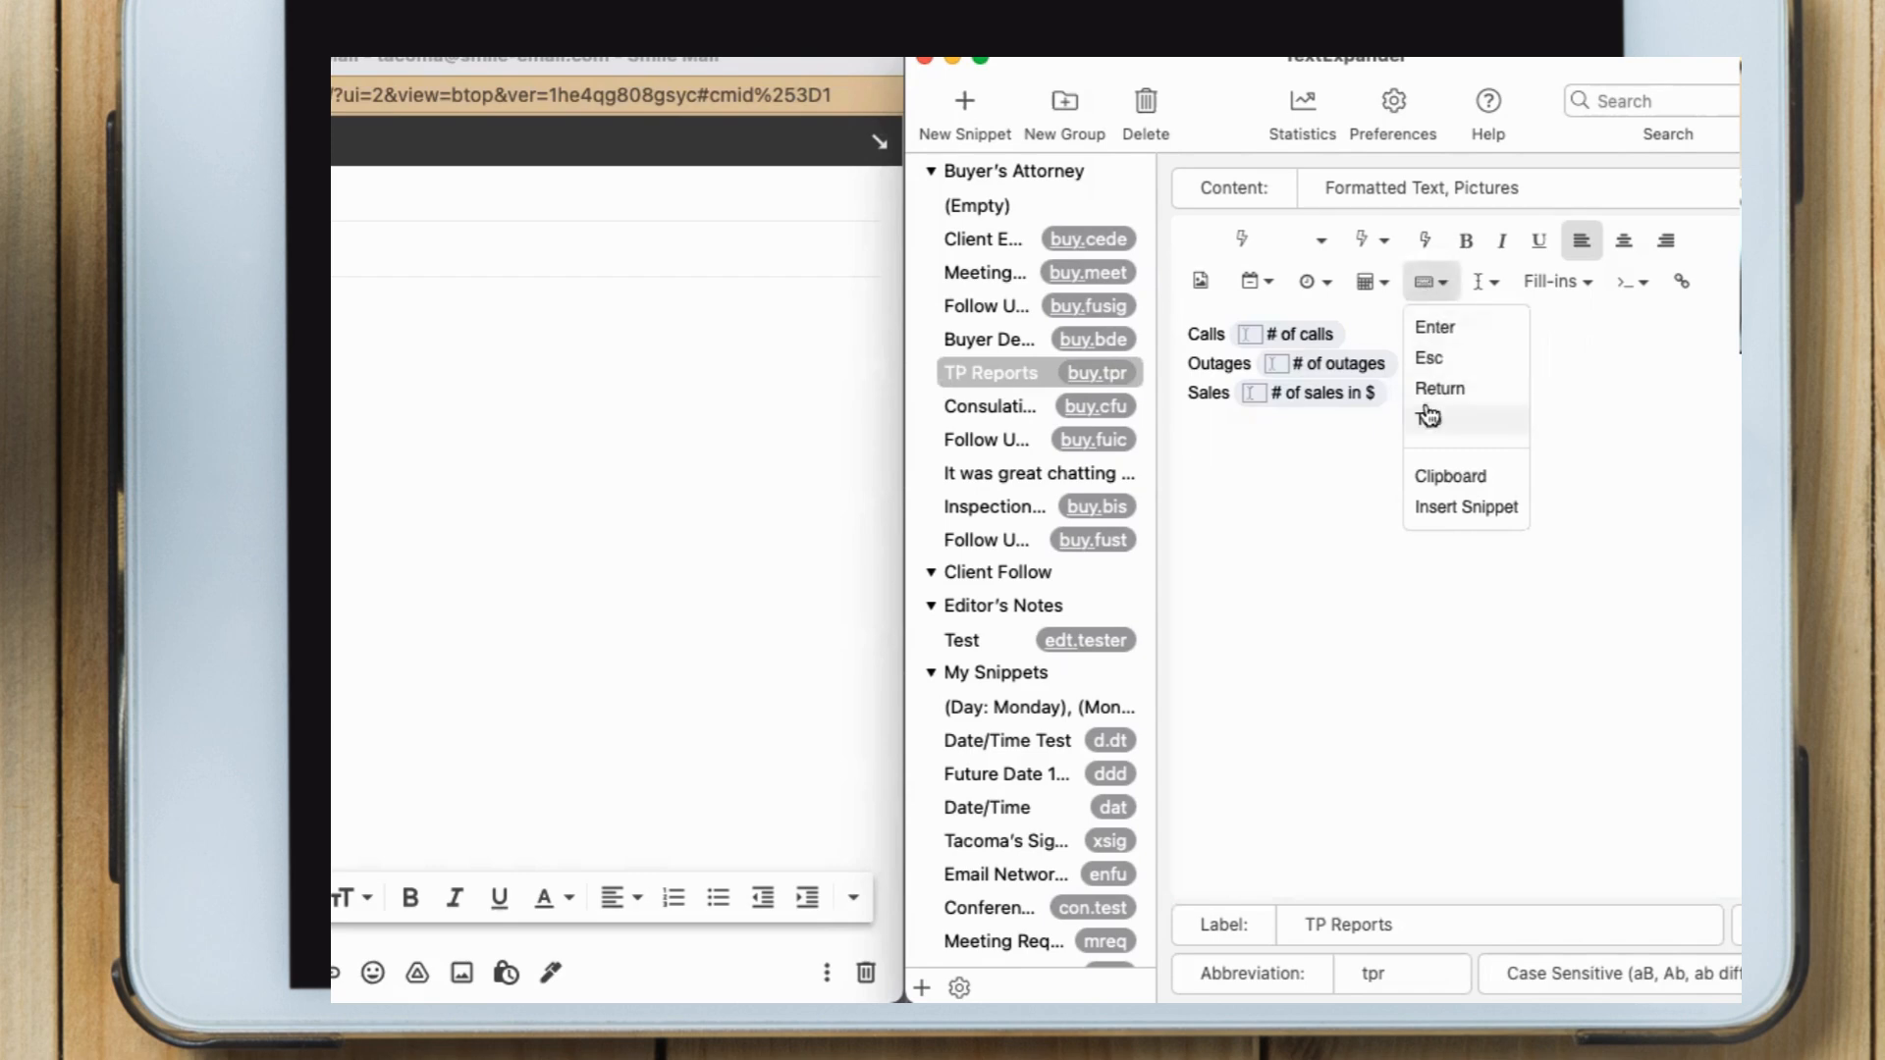
click(1432, 508)
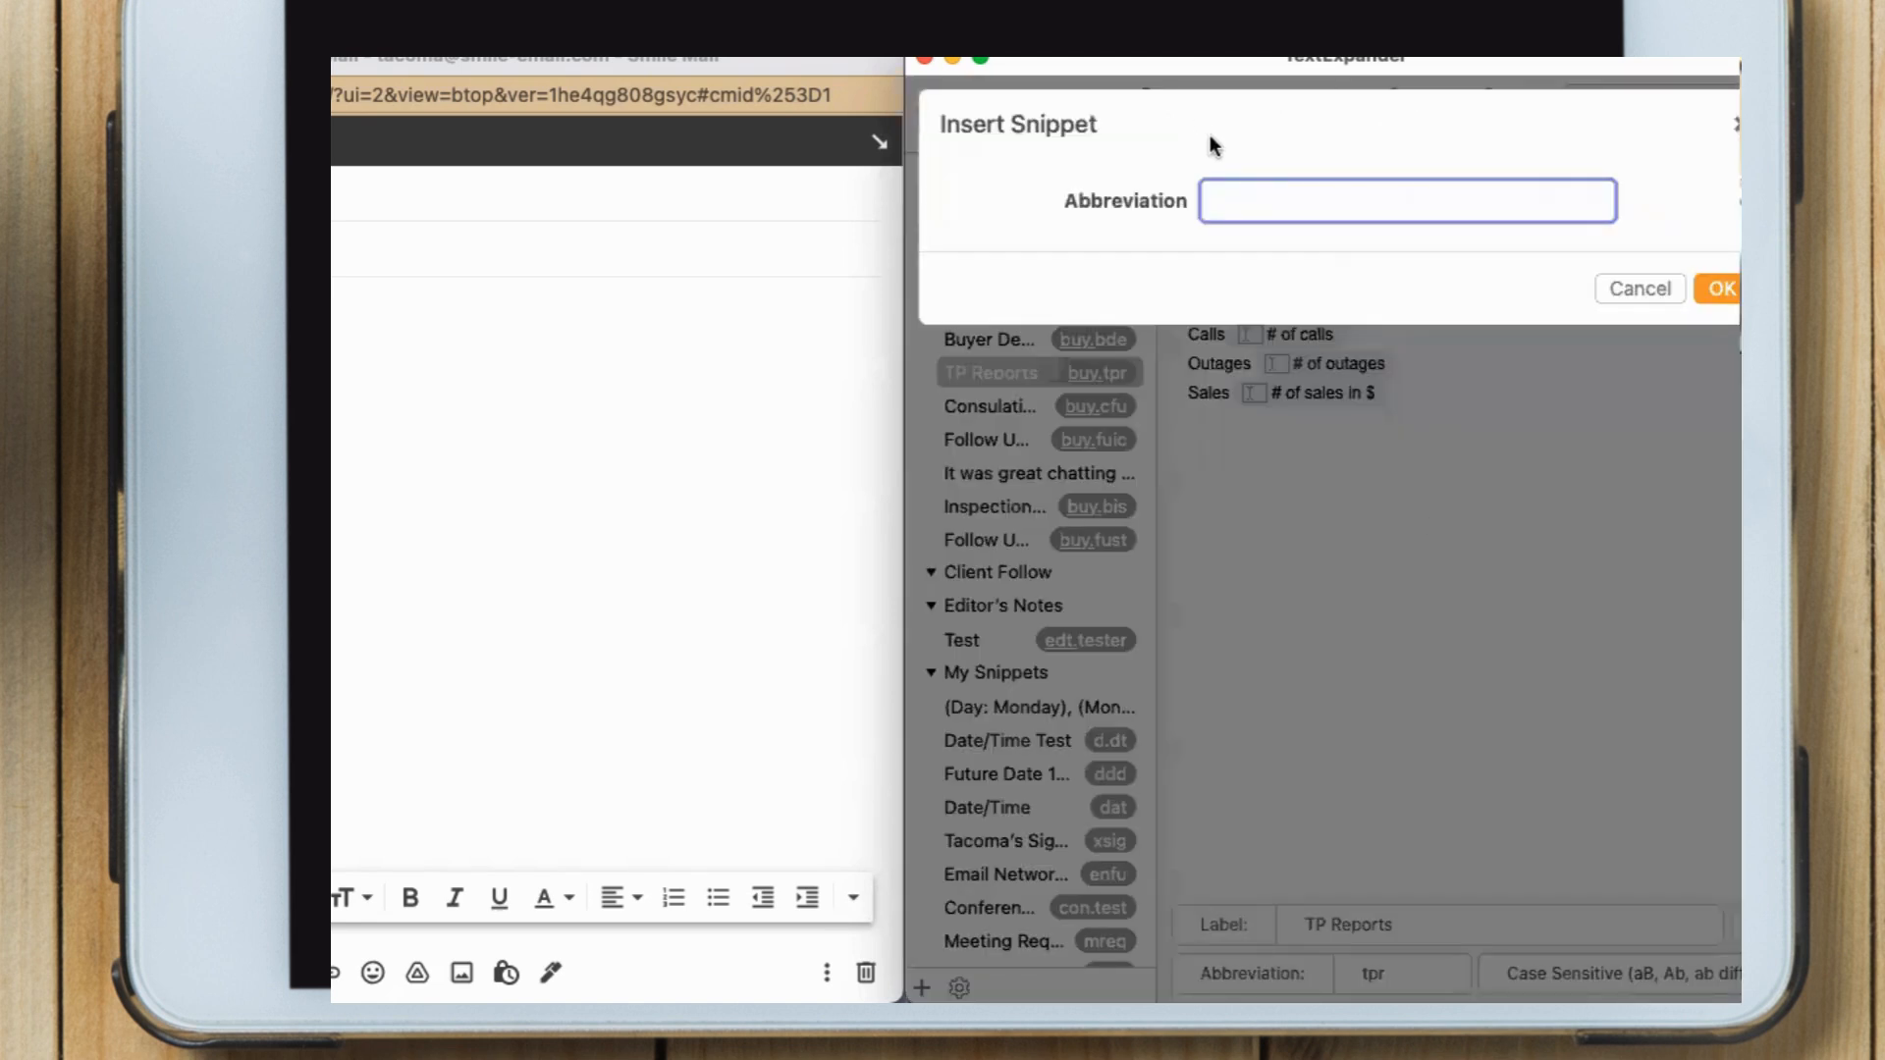
text(xsig)
click(1720, 290)
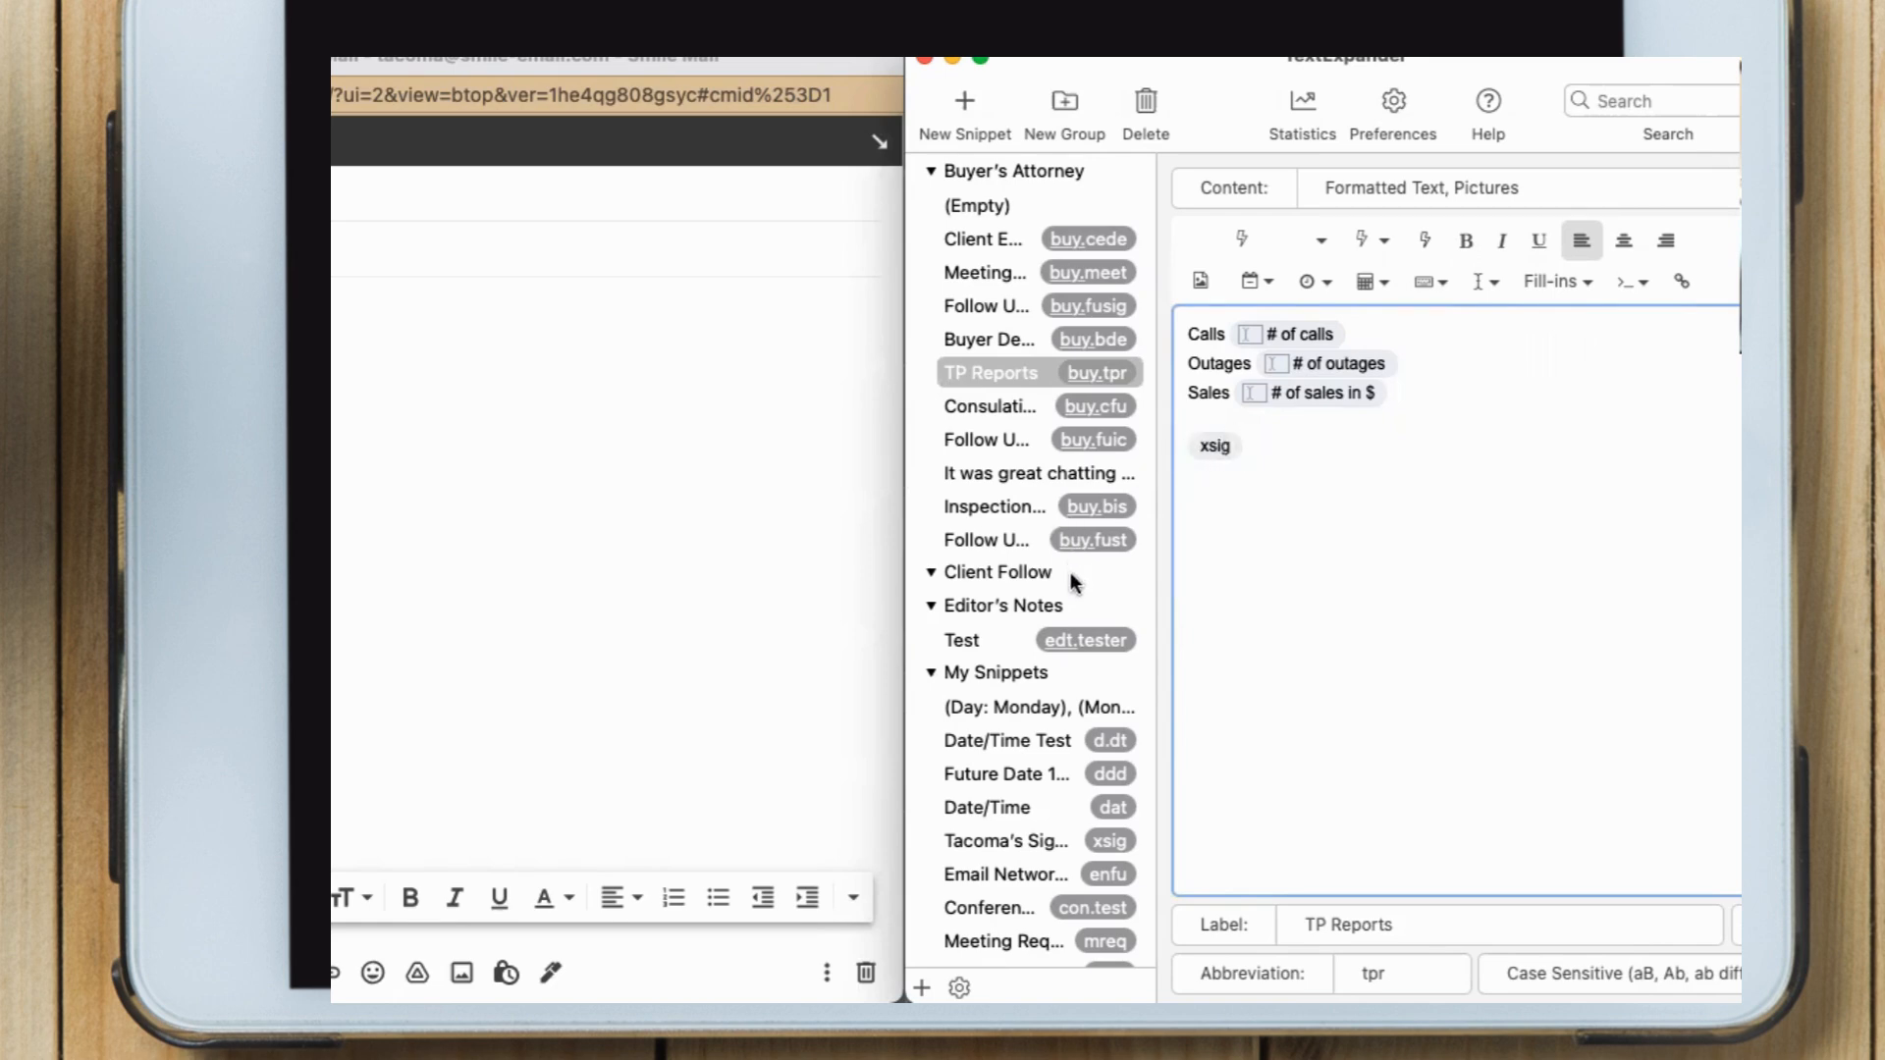
Review the contents of the xsig signature snippet and the xem e-mail snippet in My Snippets
scroll(1028, 517, down, 5)
scroll(1028, 516, down, 2)
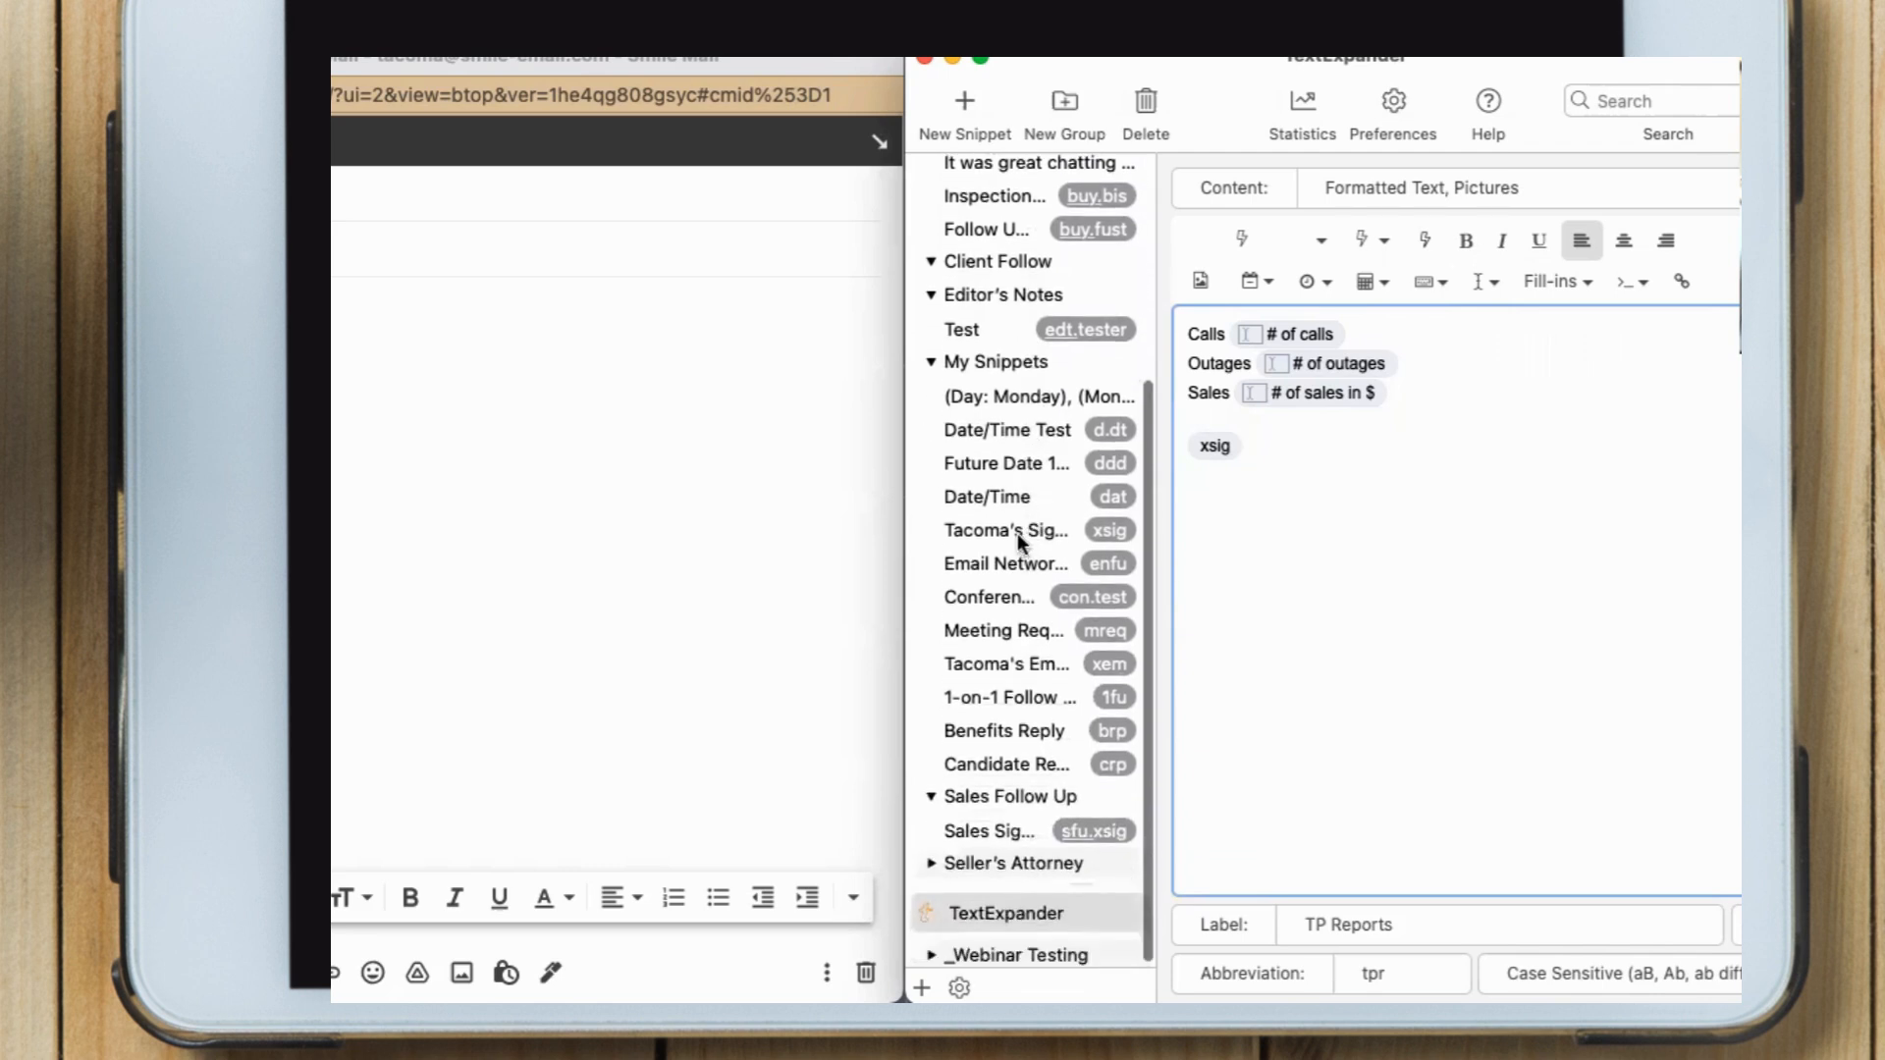
click(1017, 533)
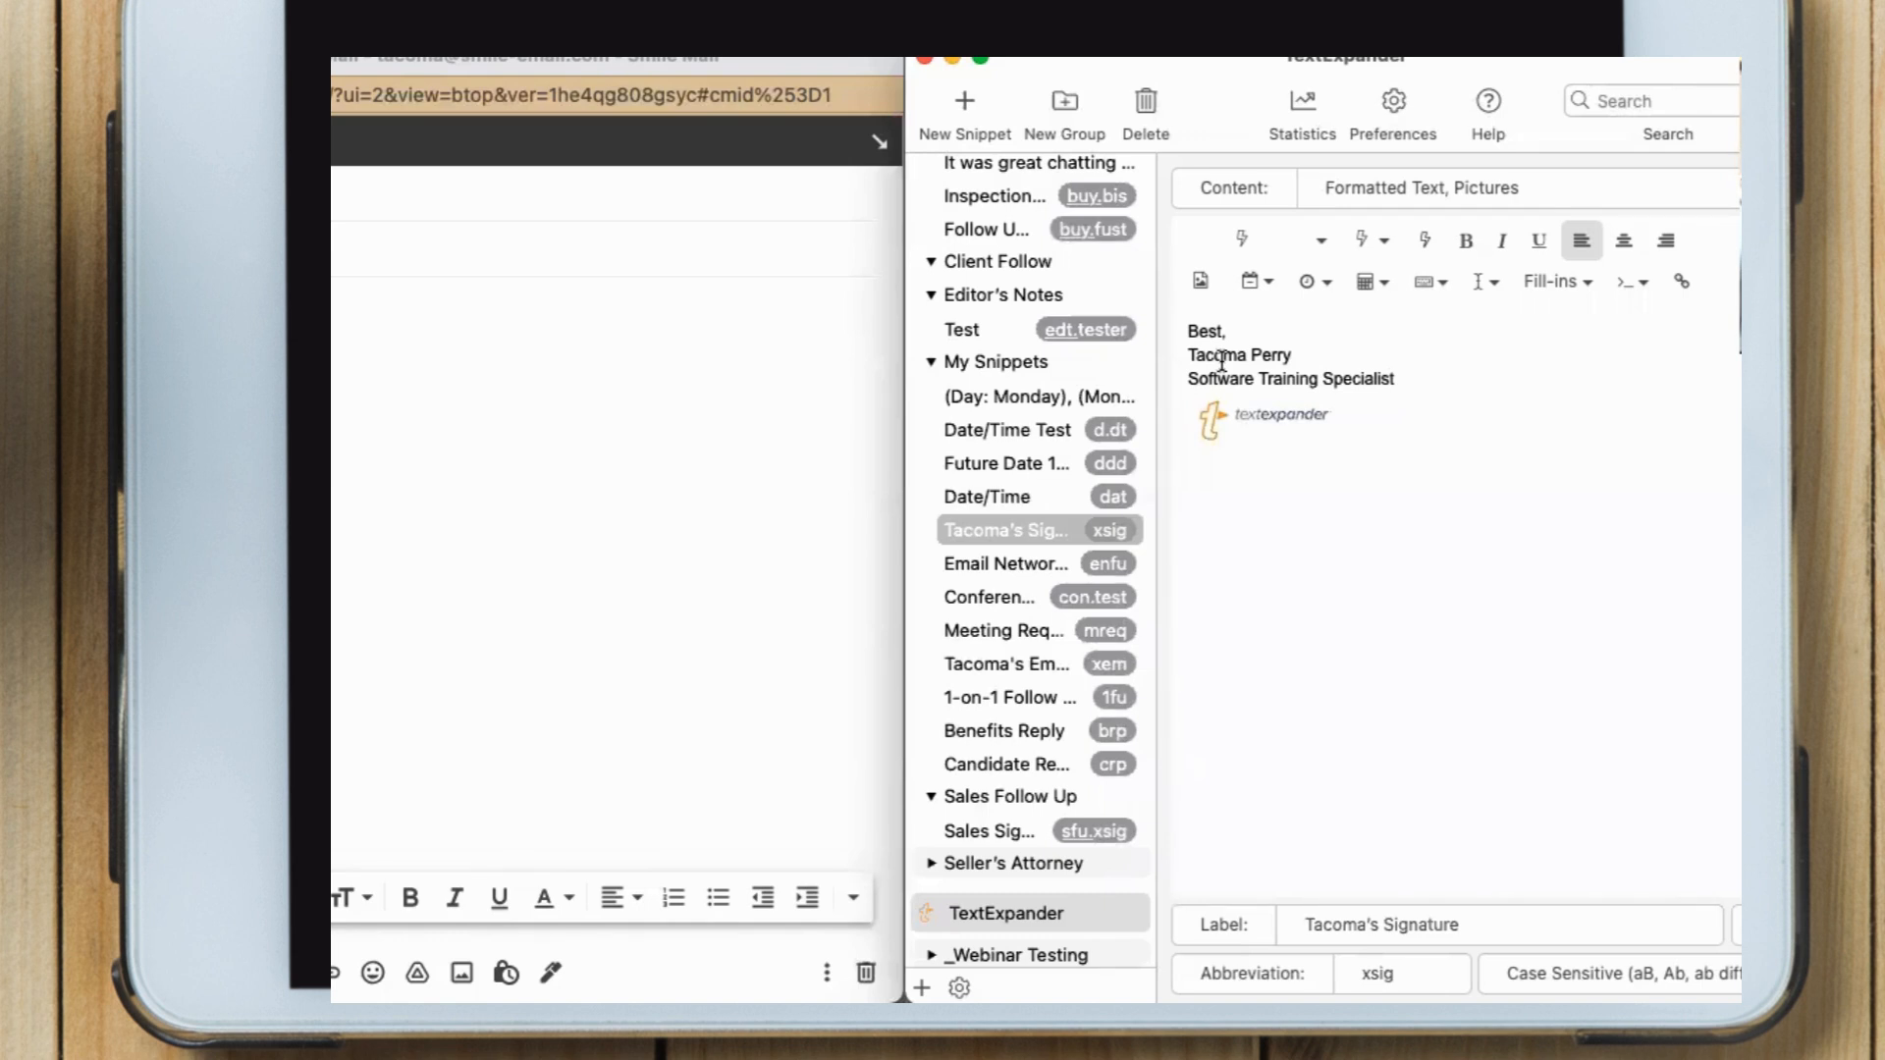
click(1443, 432)
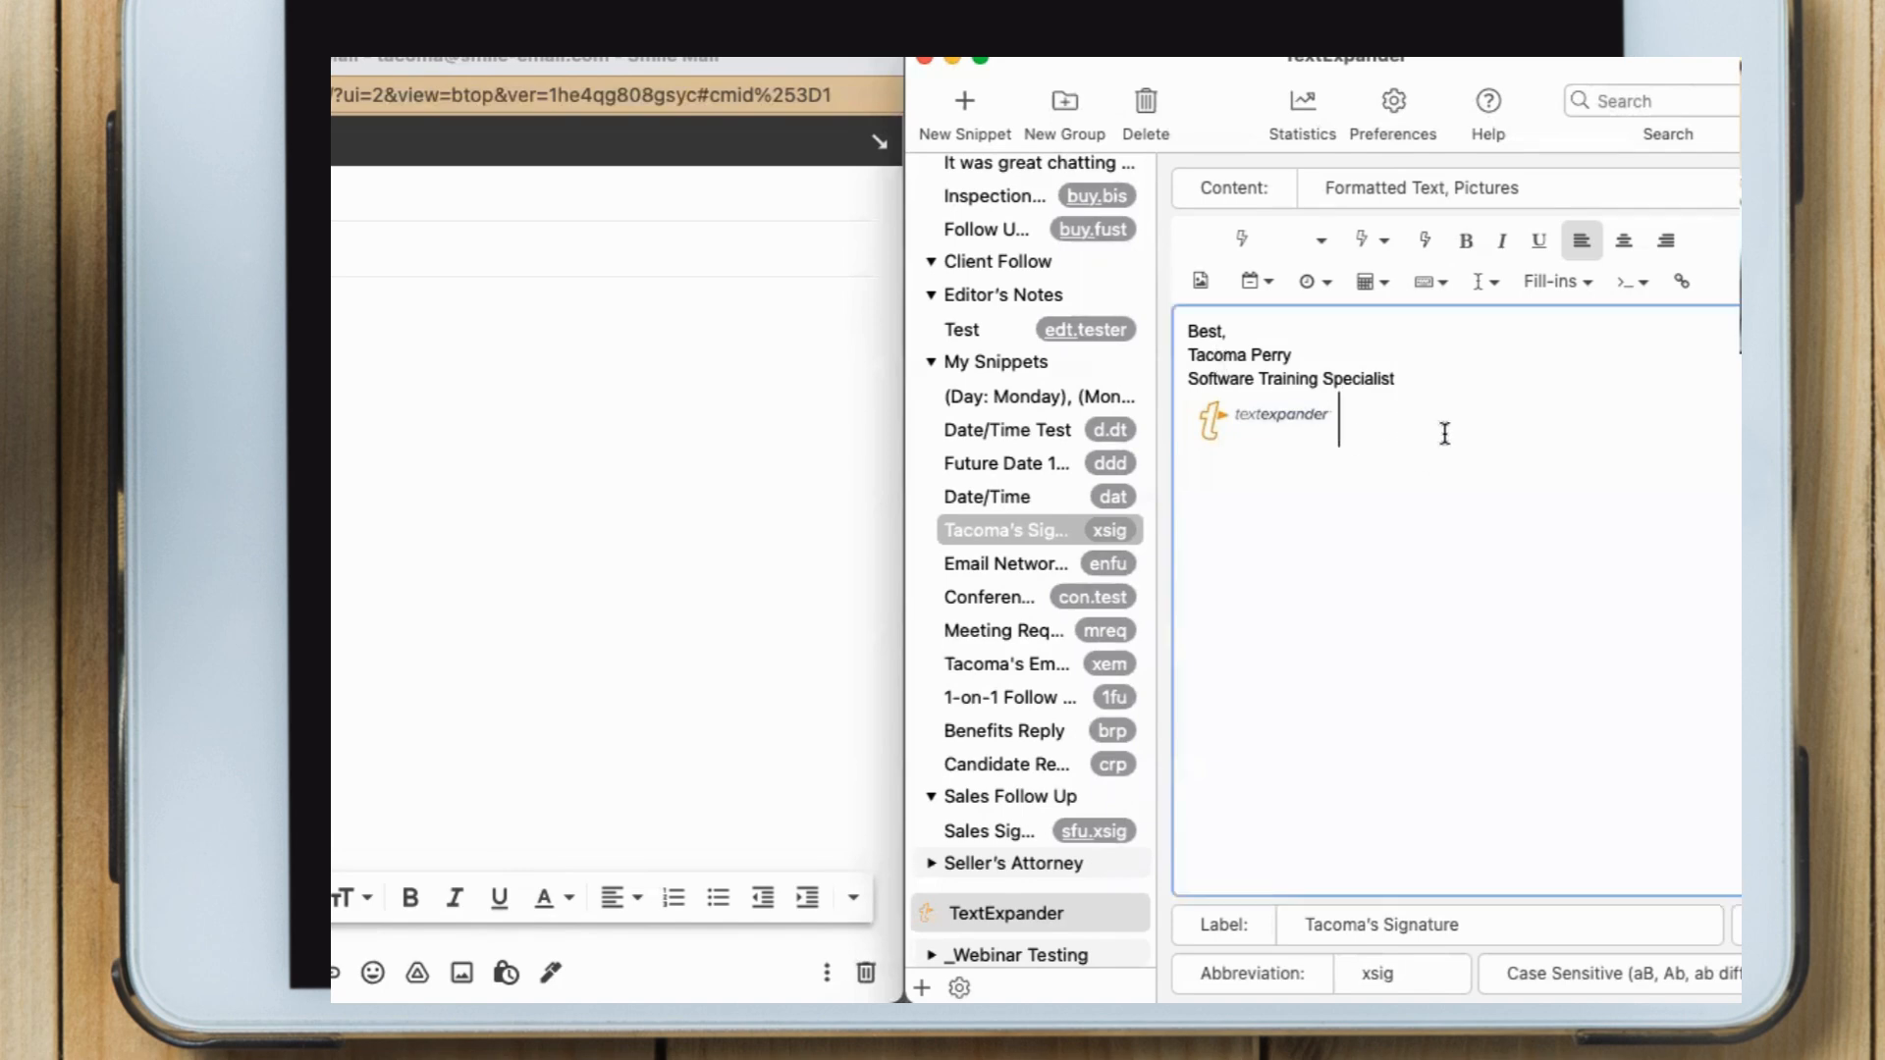
click(1030, 664)
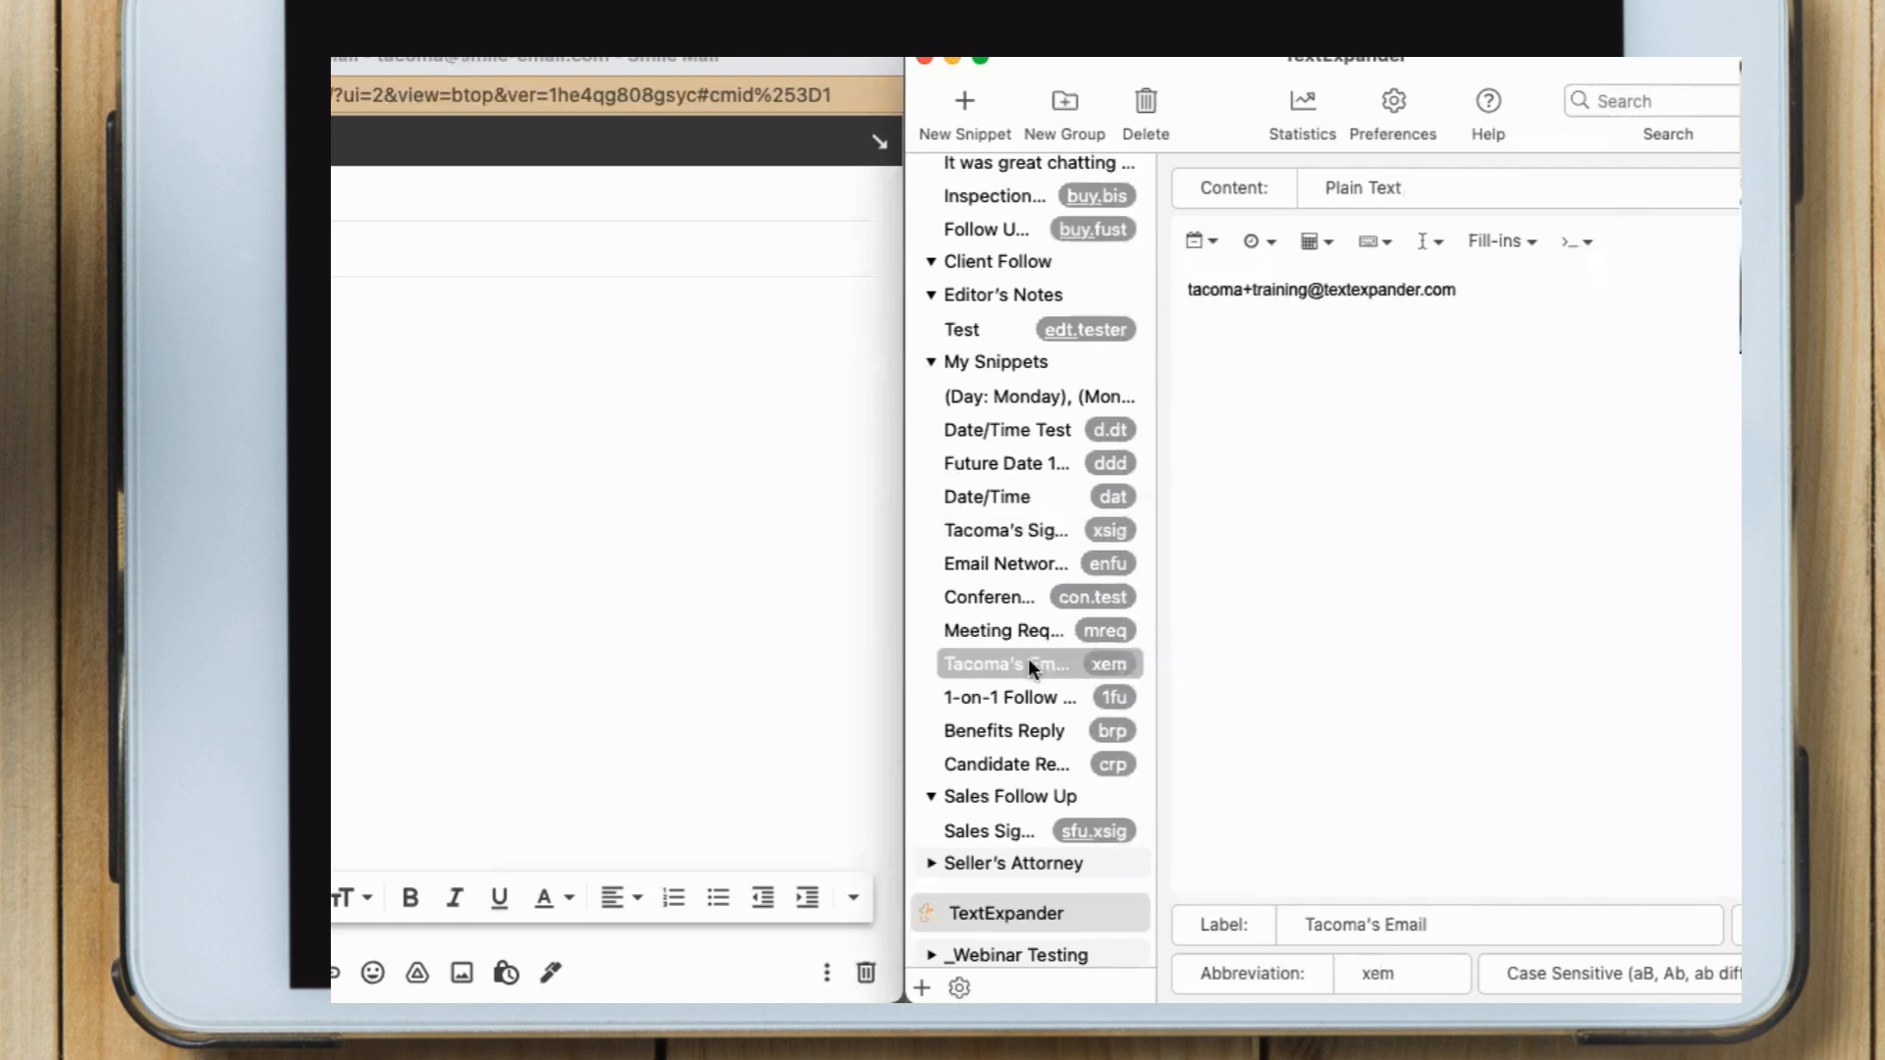
Create a new snippet in the My Snippets group with the content type Formatted Text, Pictures
scroll(1015, 527, up, 5)
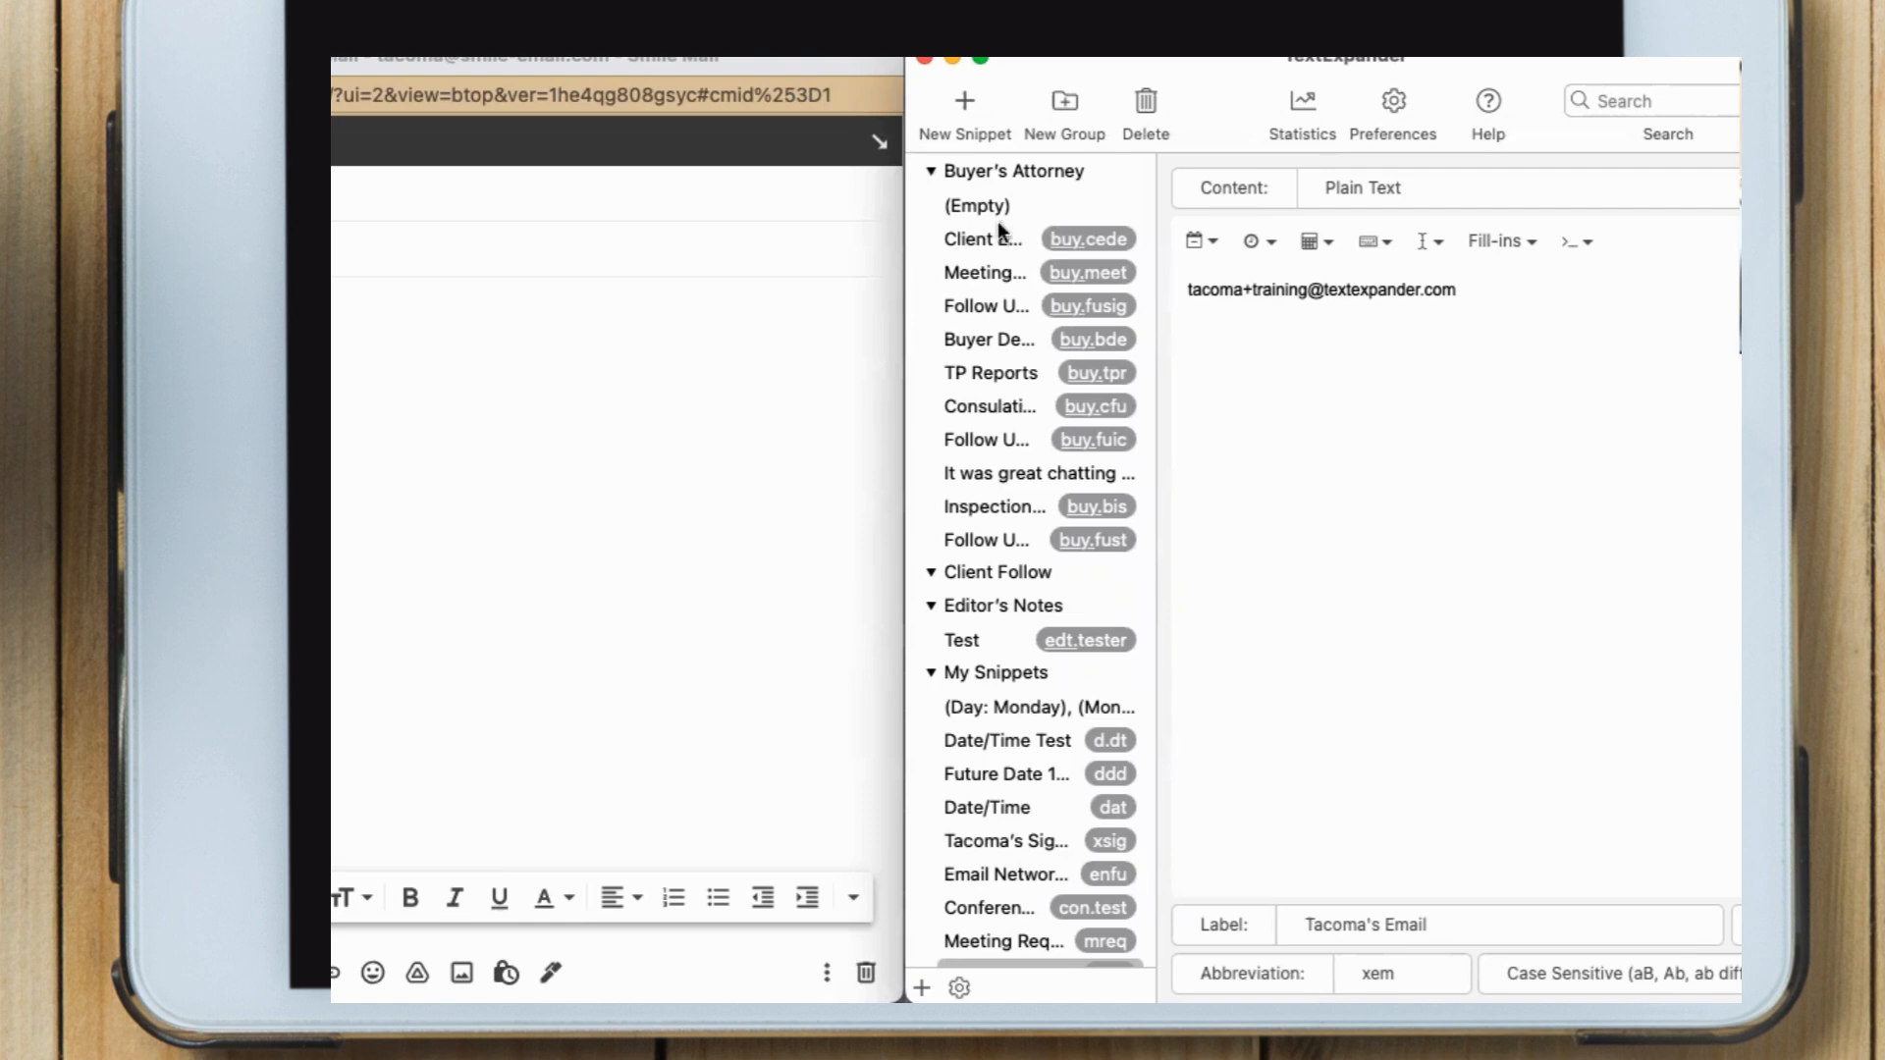
scroll(1012, 673, down, 2)
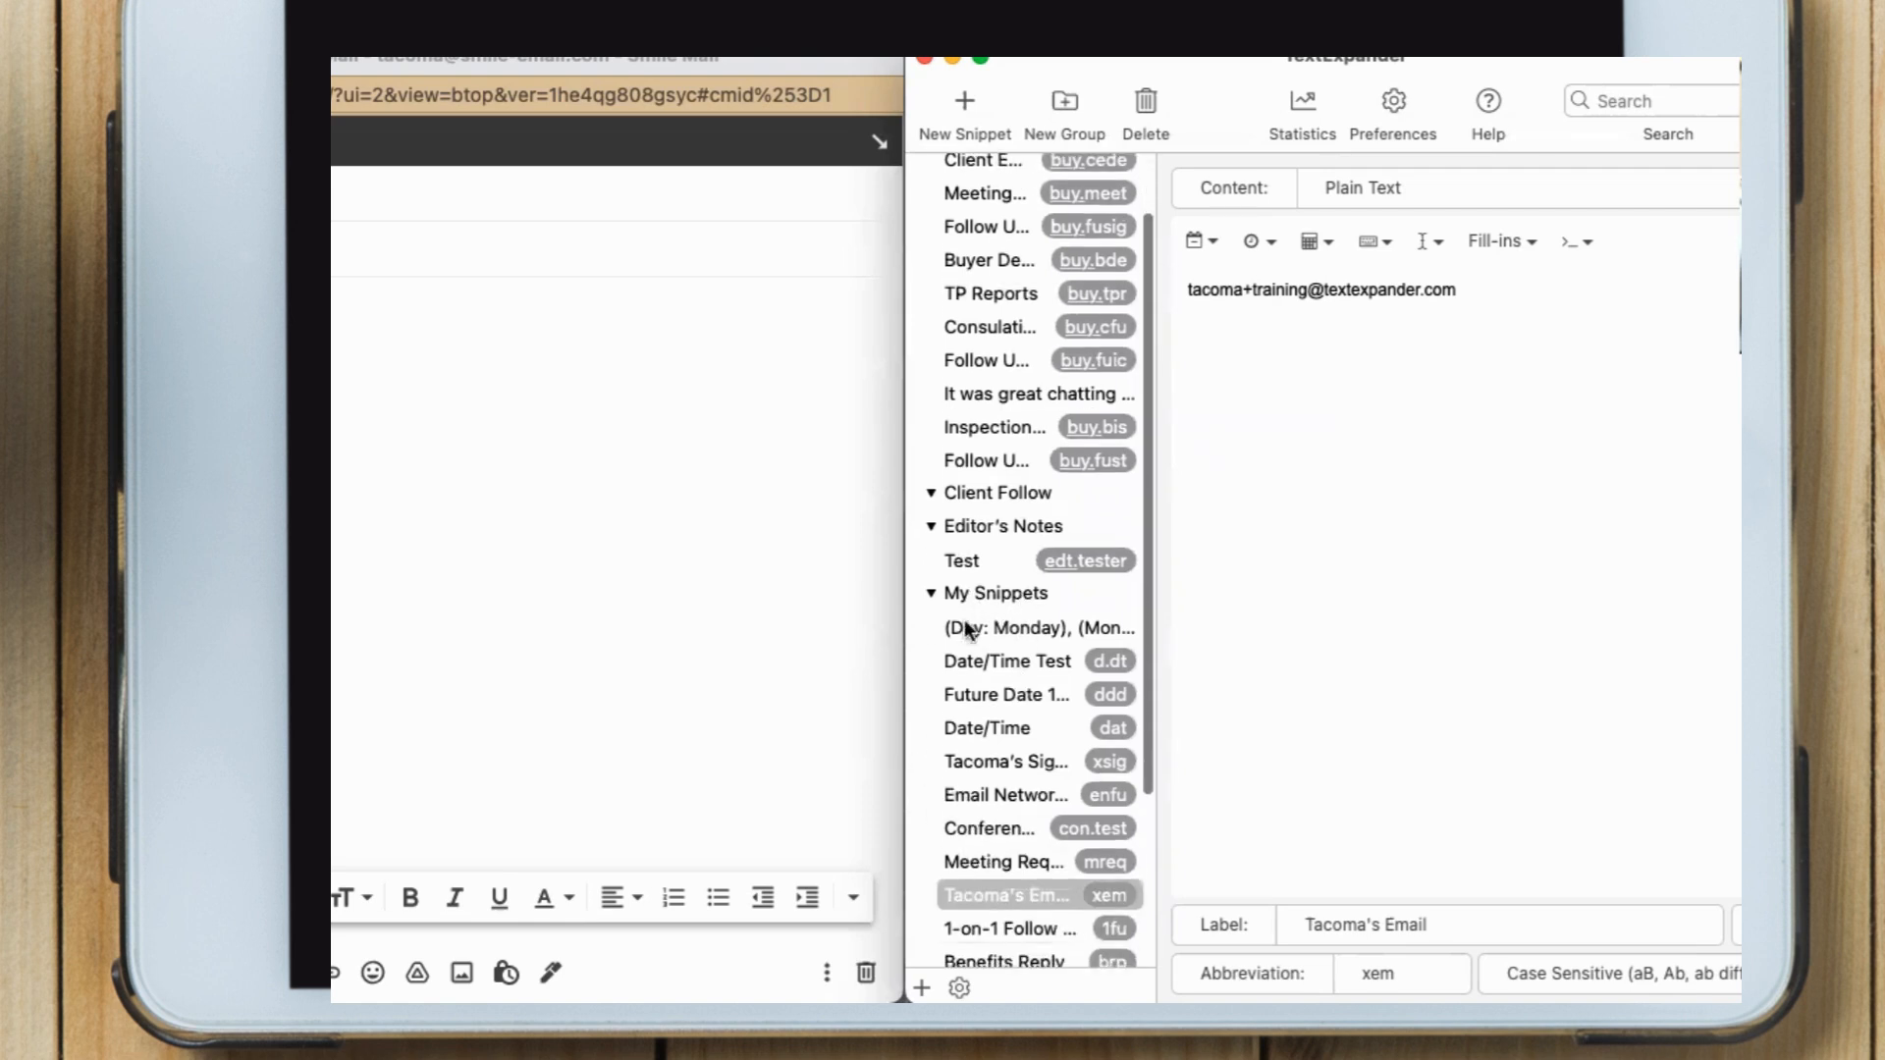
click(967, 627)
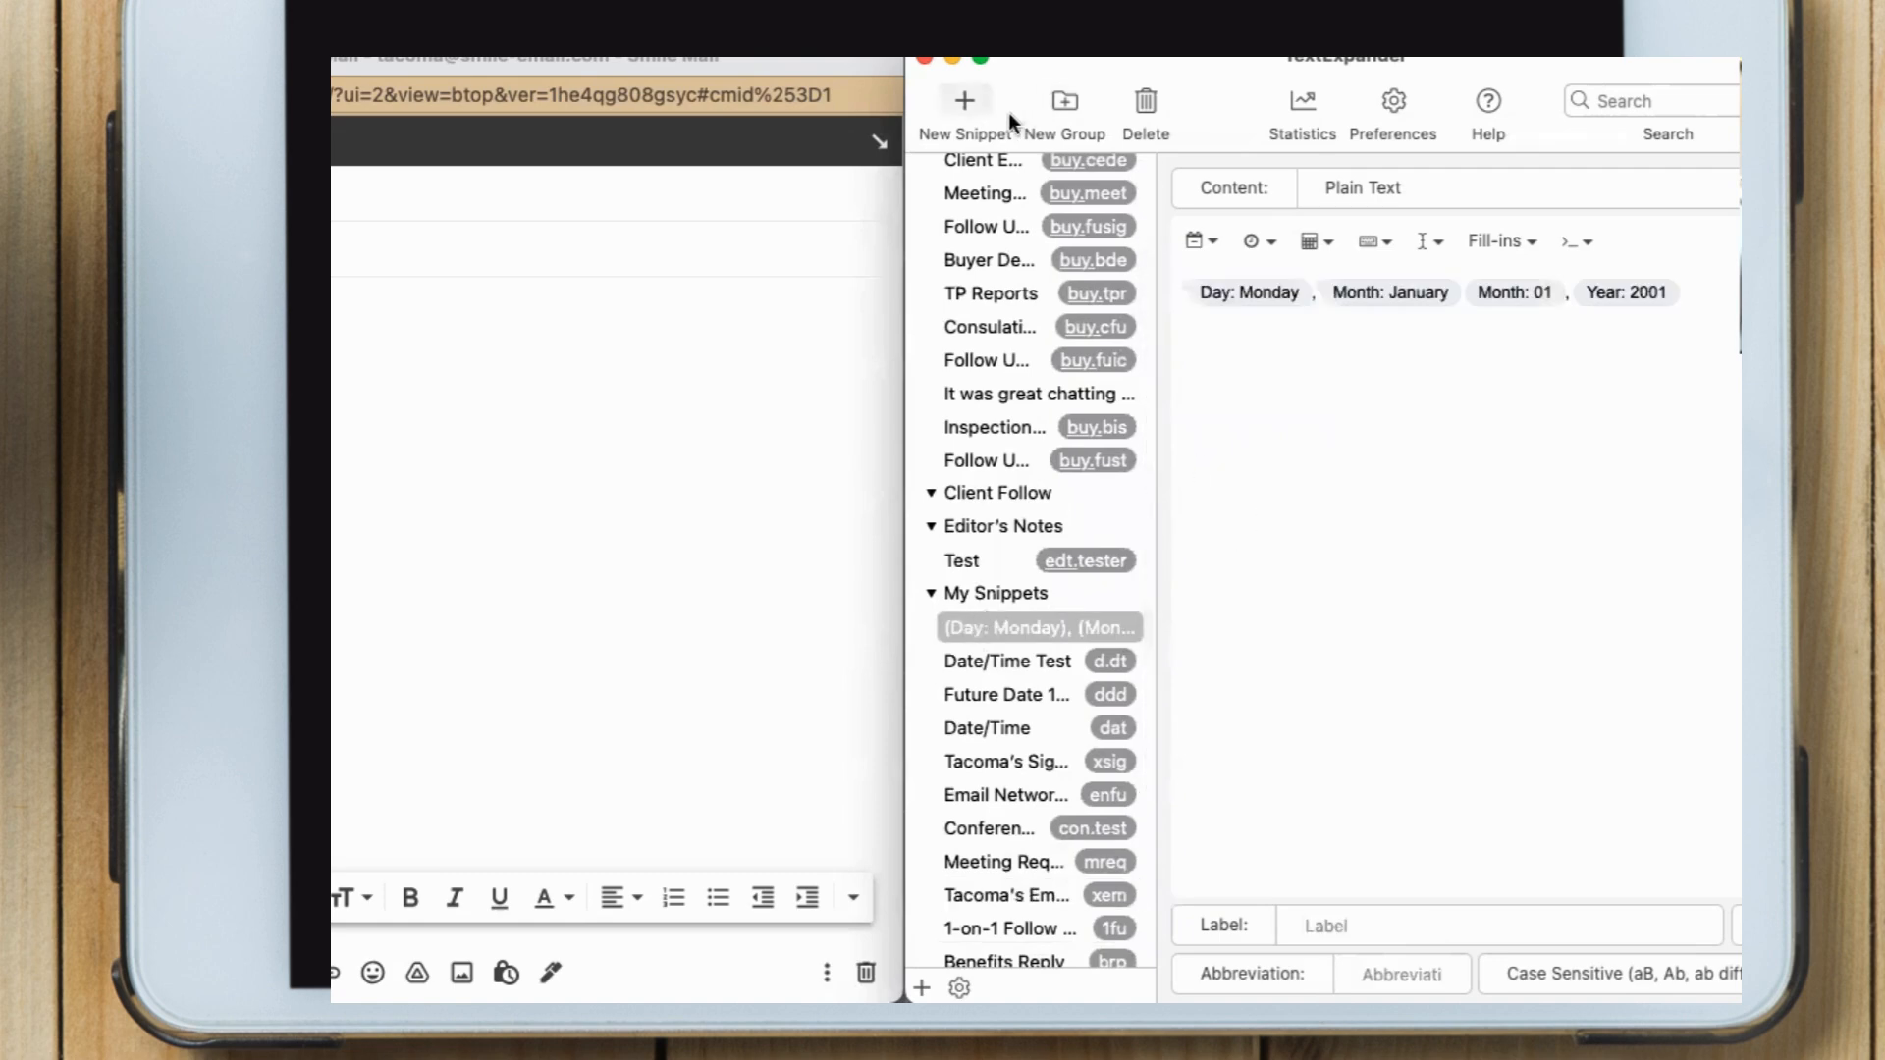
click(964, 102)
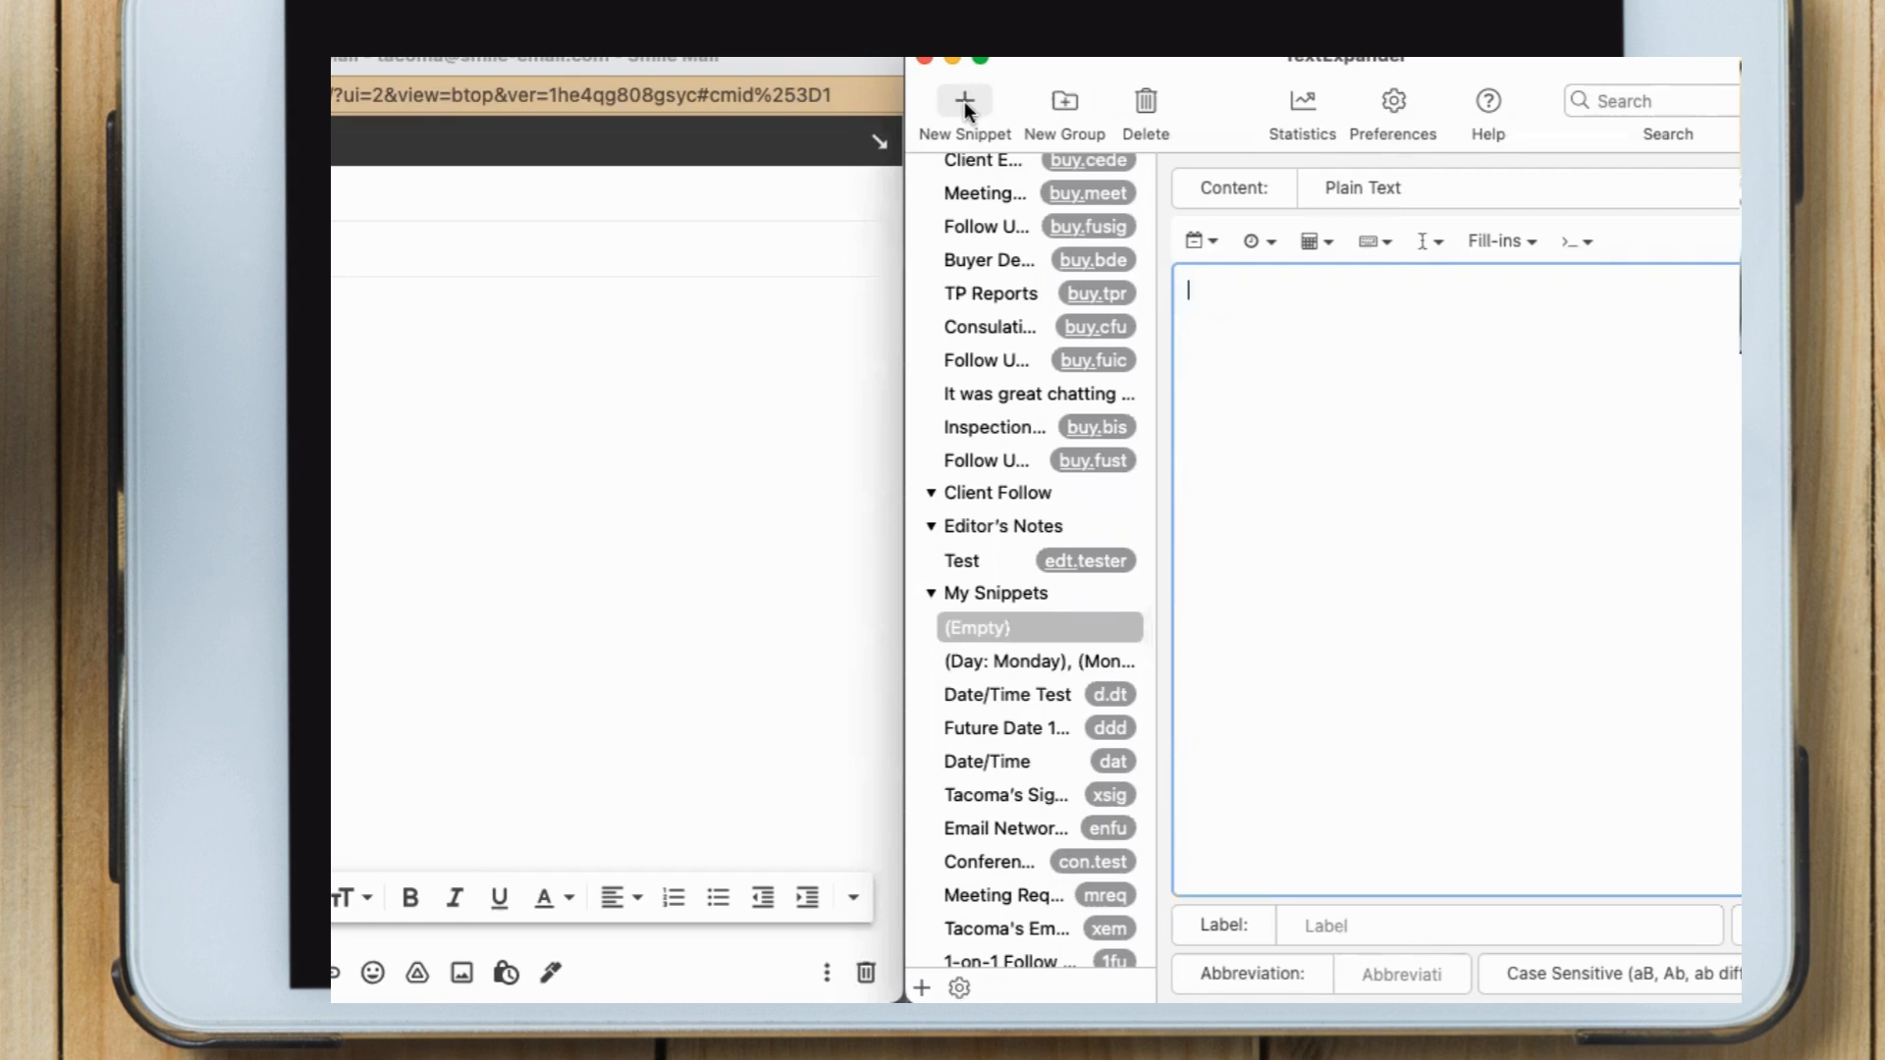
click(1323, 191)
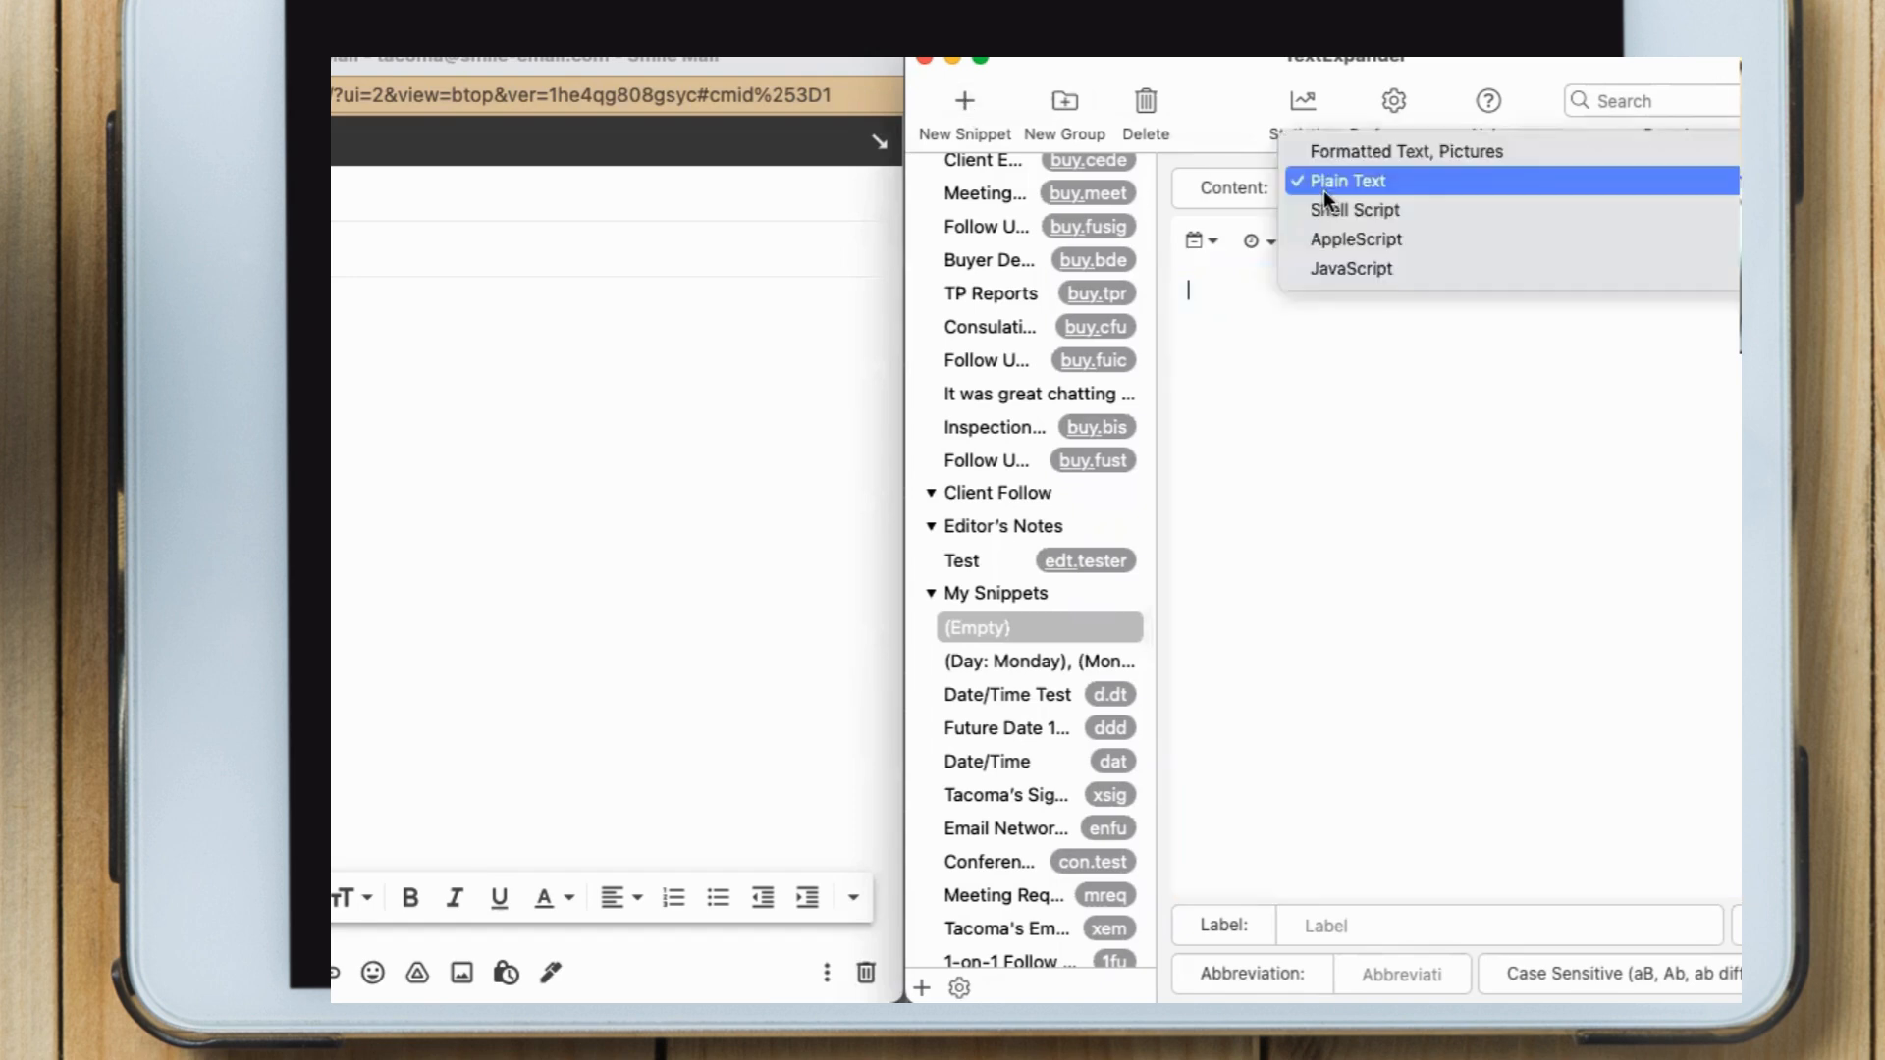
click(1328, 173)
click(1329, 190)
click(1328, 151)
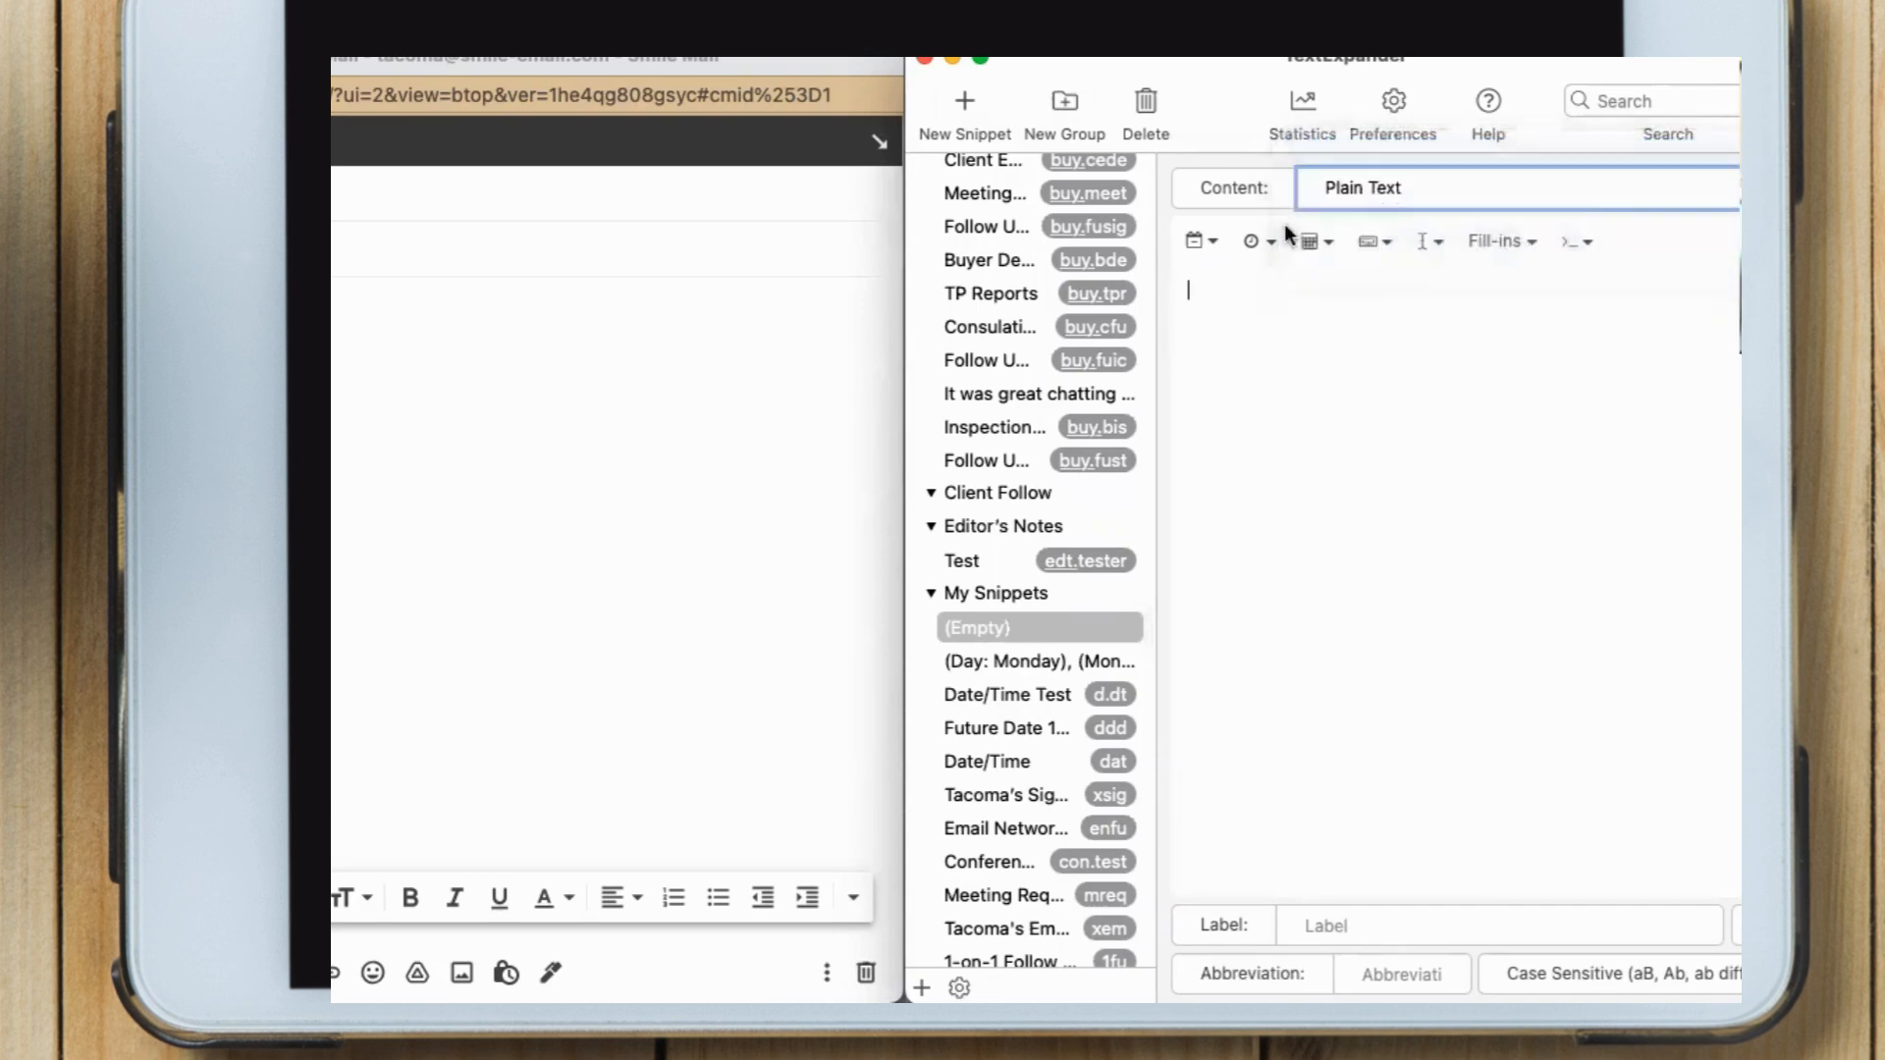
Enter the subject line "It was great talking with you!" as the new snippet's content
click(1236, 336)
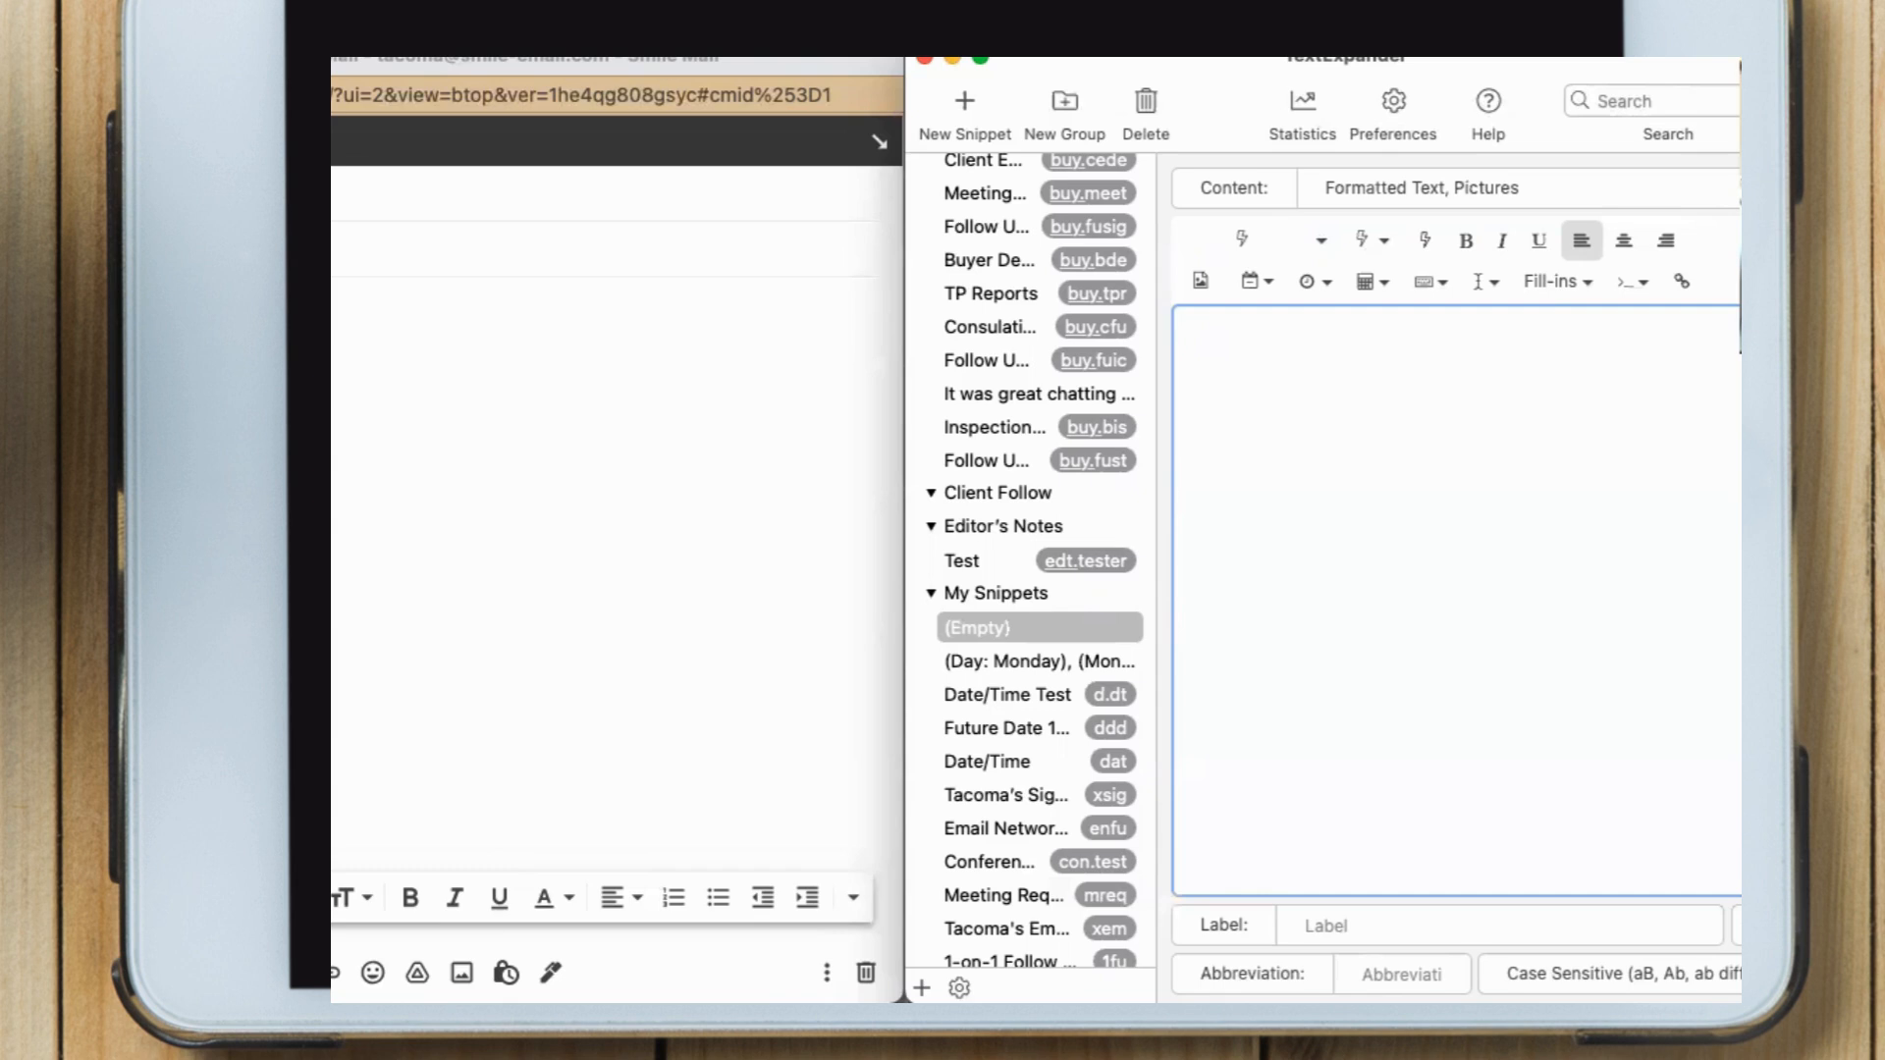
text(It was g)
key(BackSpace)
key(BackSpace)
text(s great talking with you)
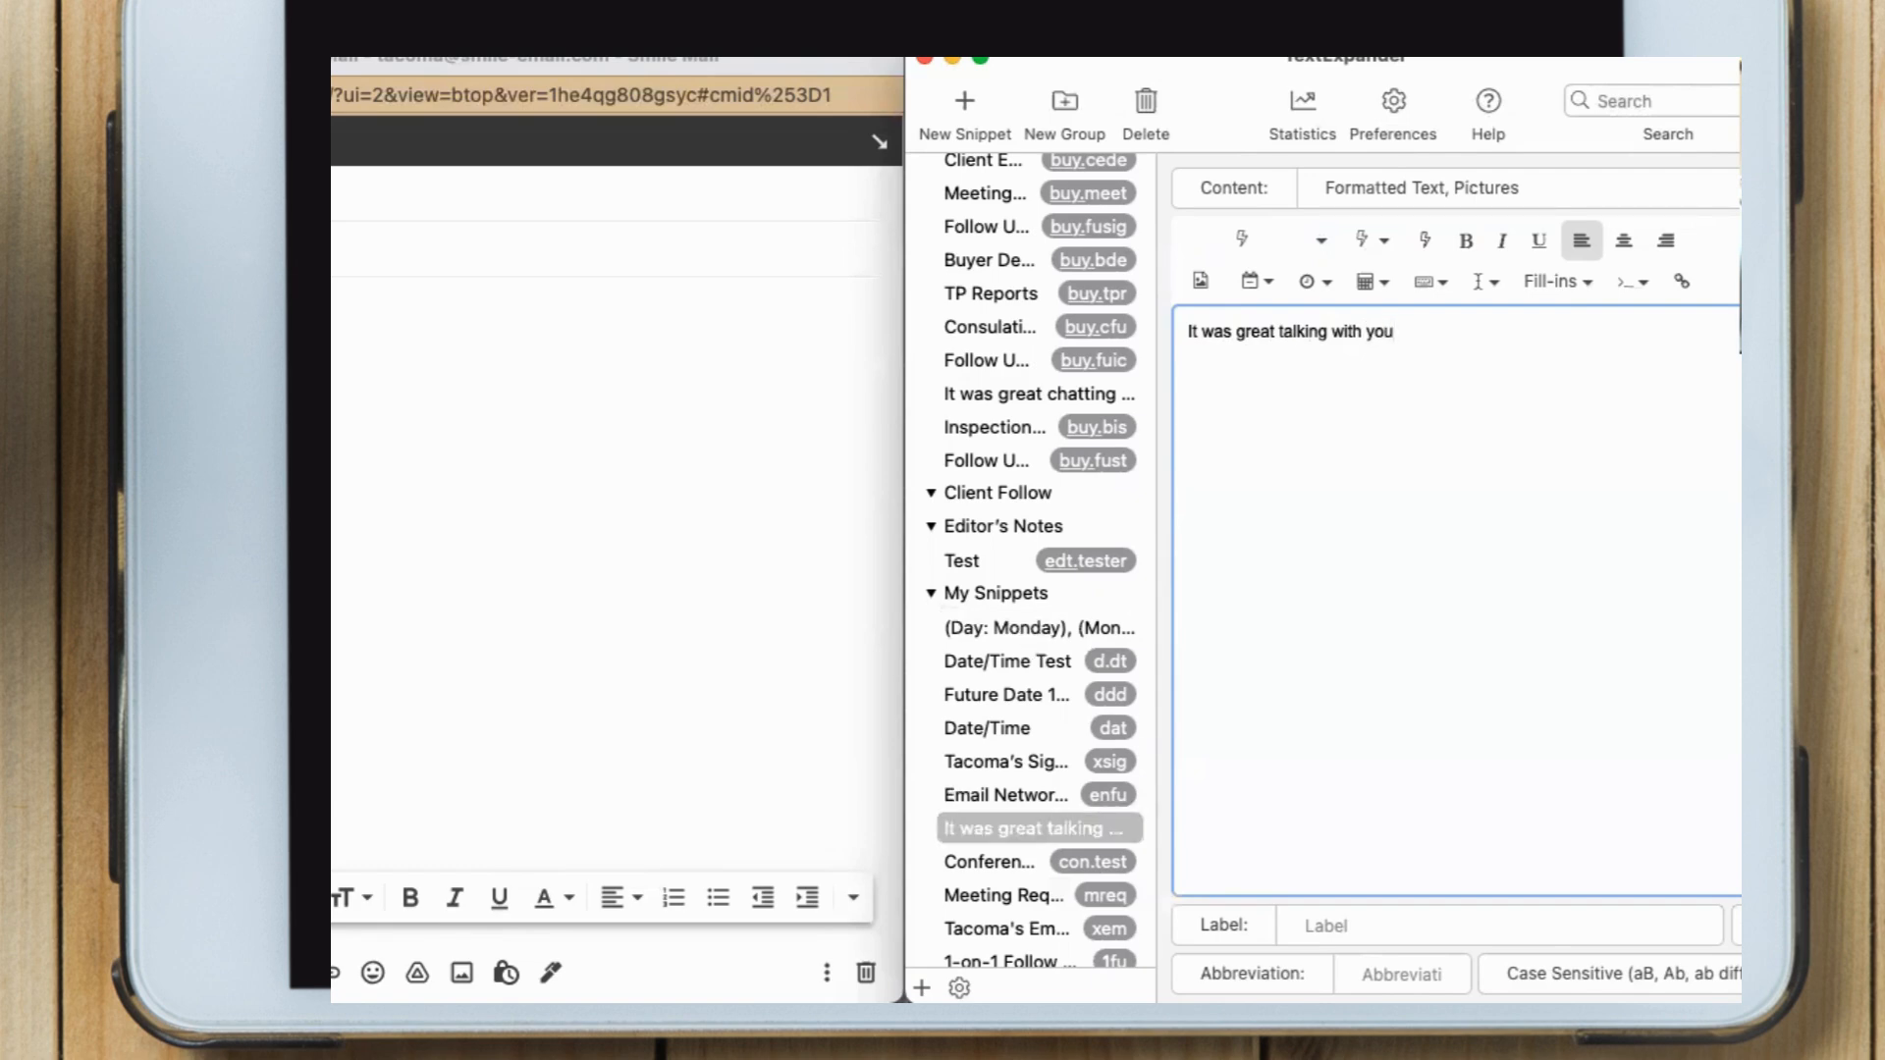
text(!)
Add a Tab keystroke after the subject line, followed by the greeting "Hi "
click(1440, 285)
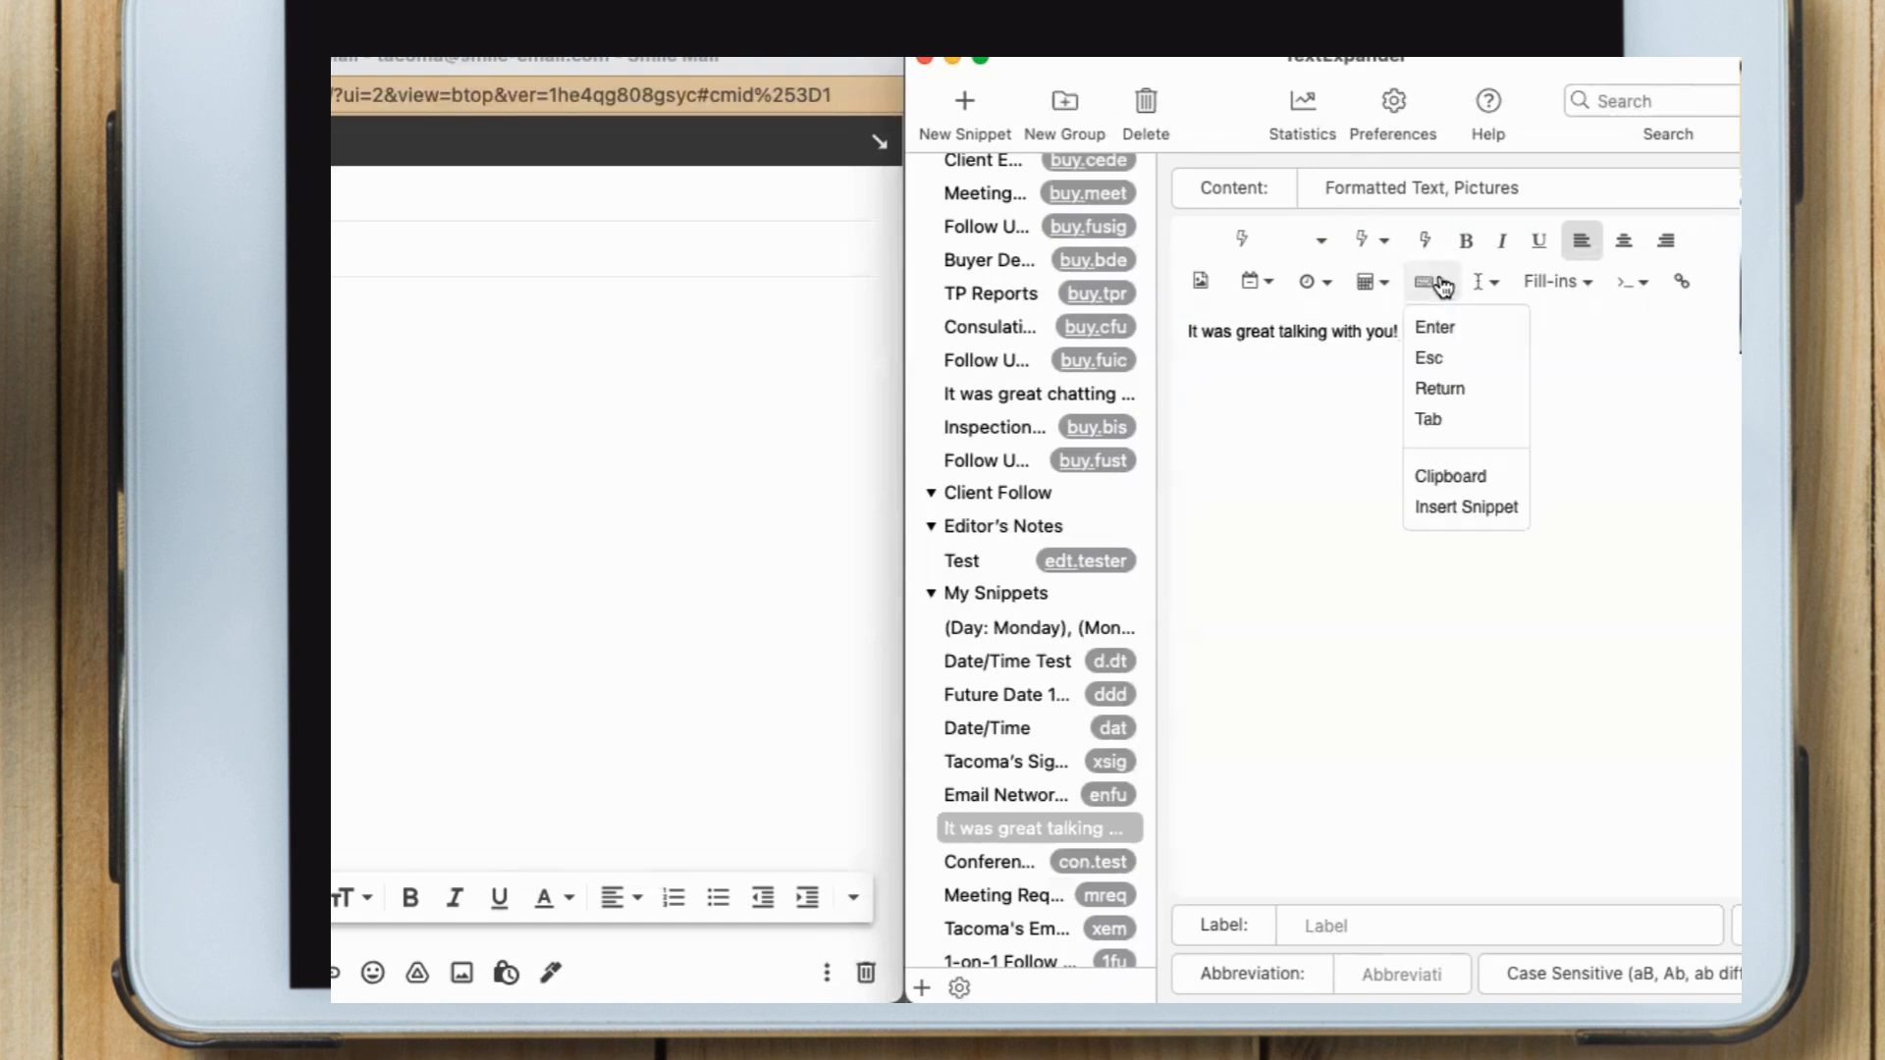
click(1433, 420)
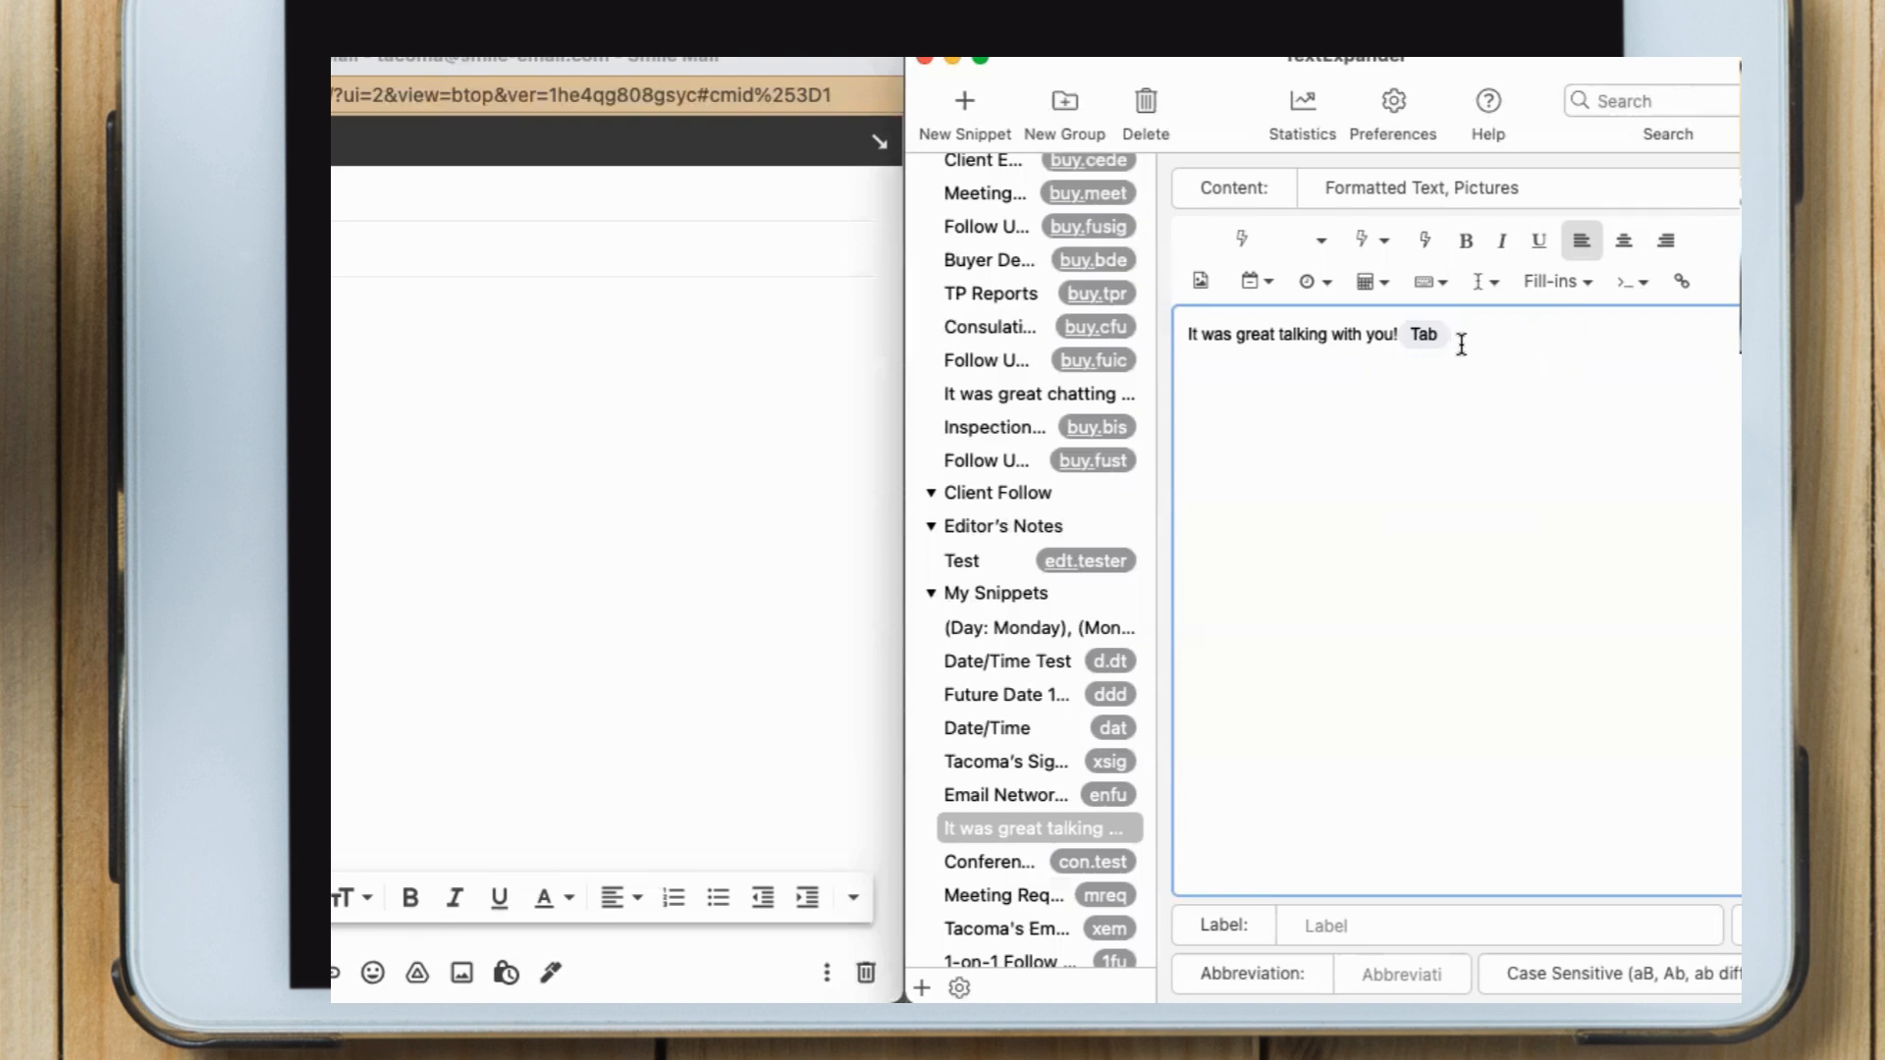
text(Hi)
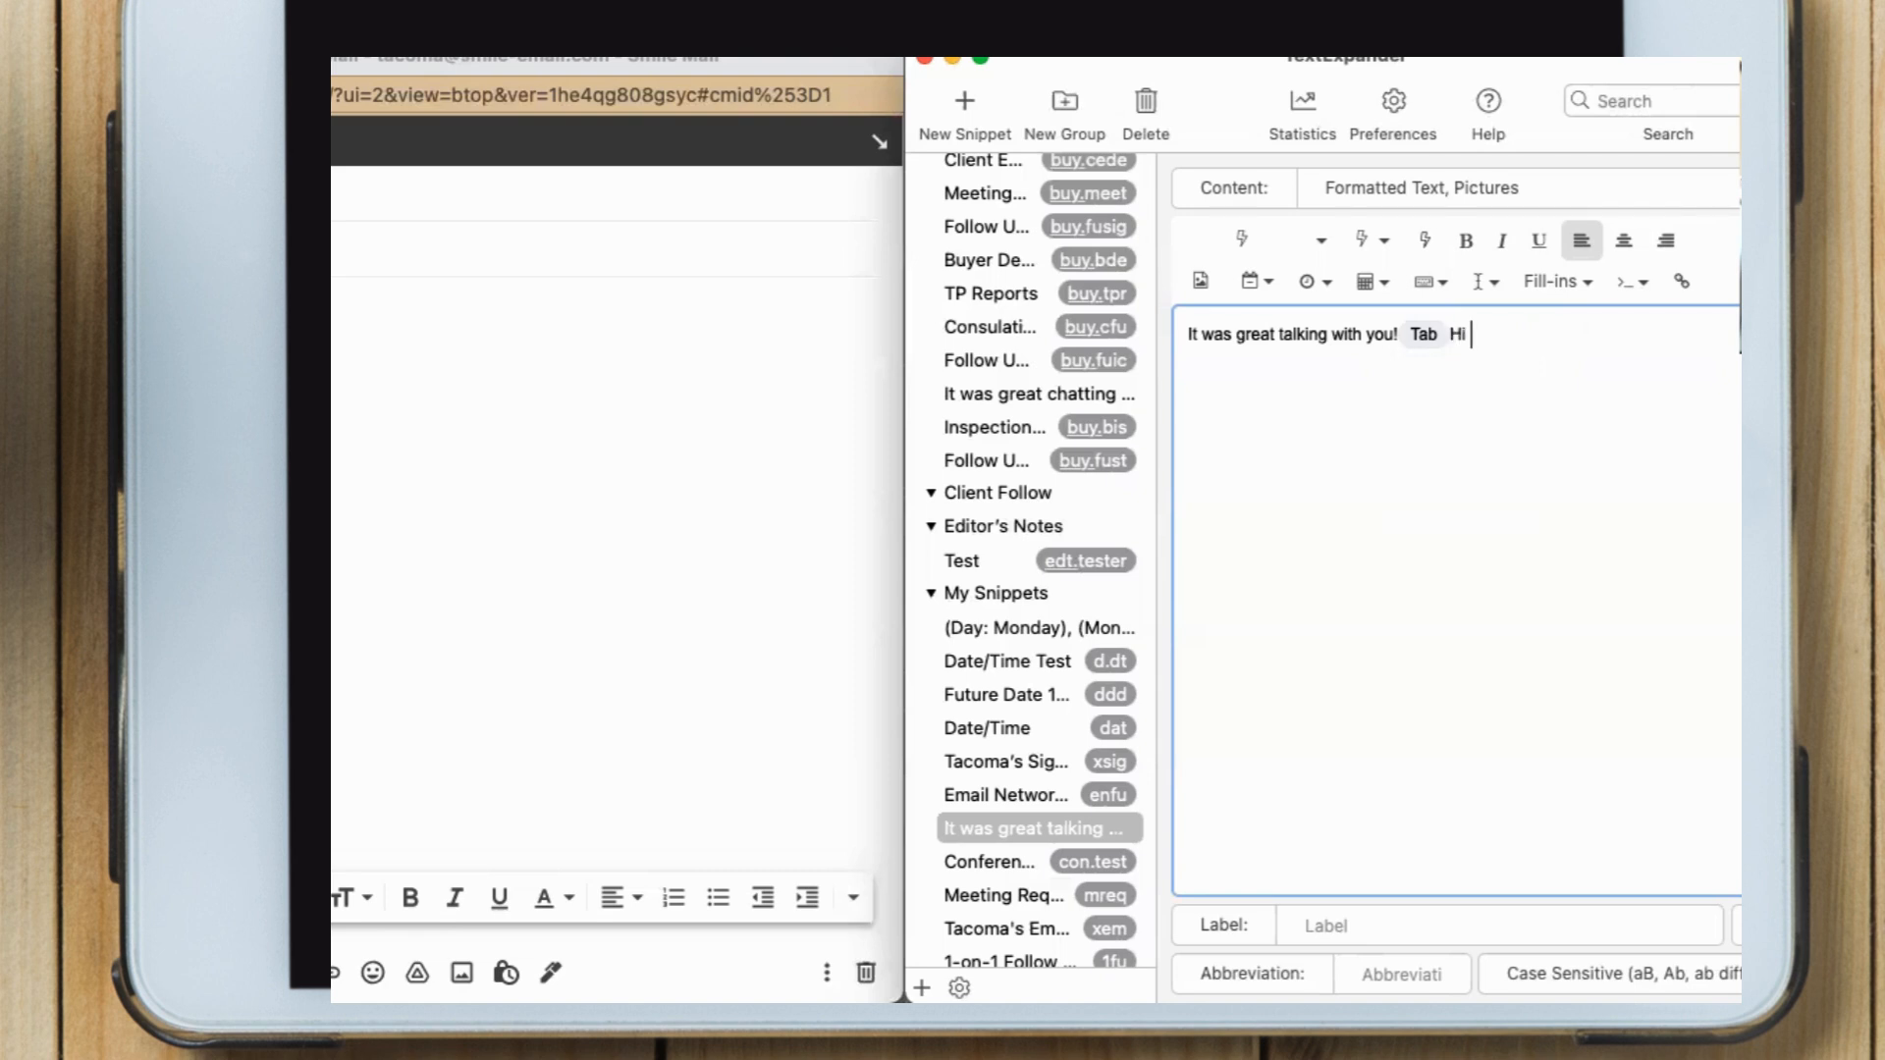
Insert a single line fill-in field named First Name after the greeting "Hi"
click(1535, 300)
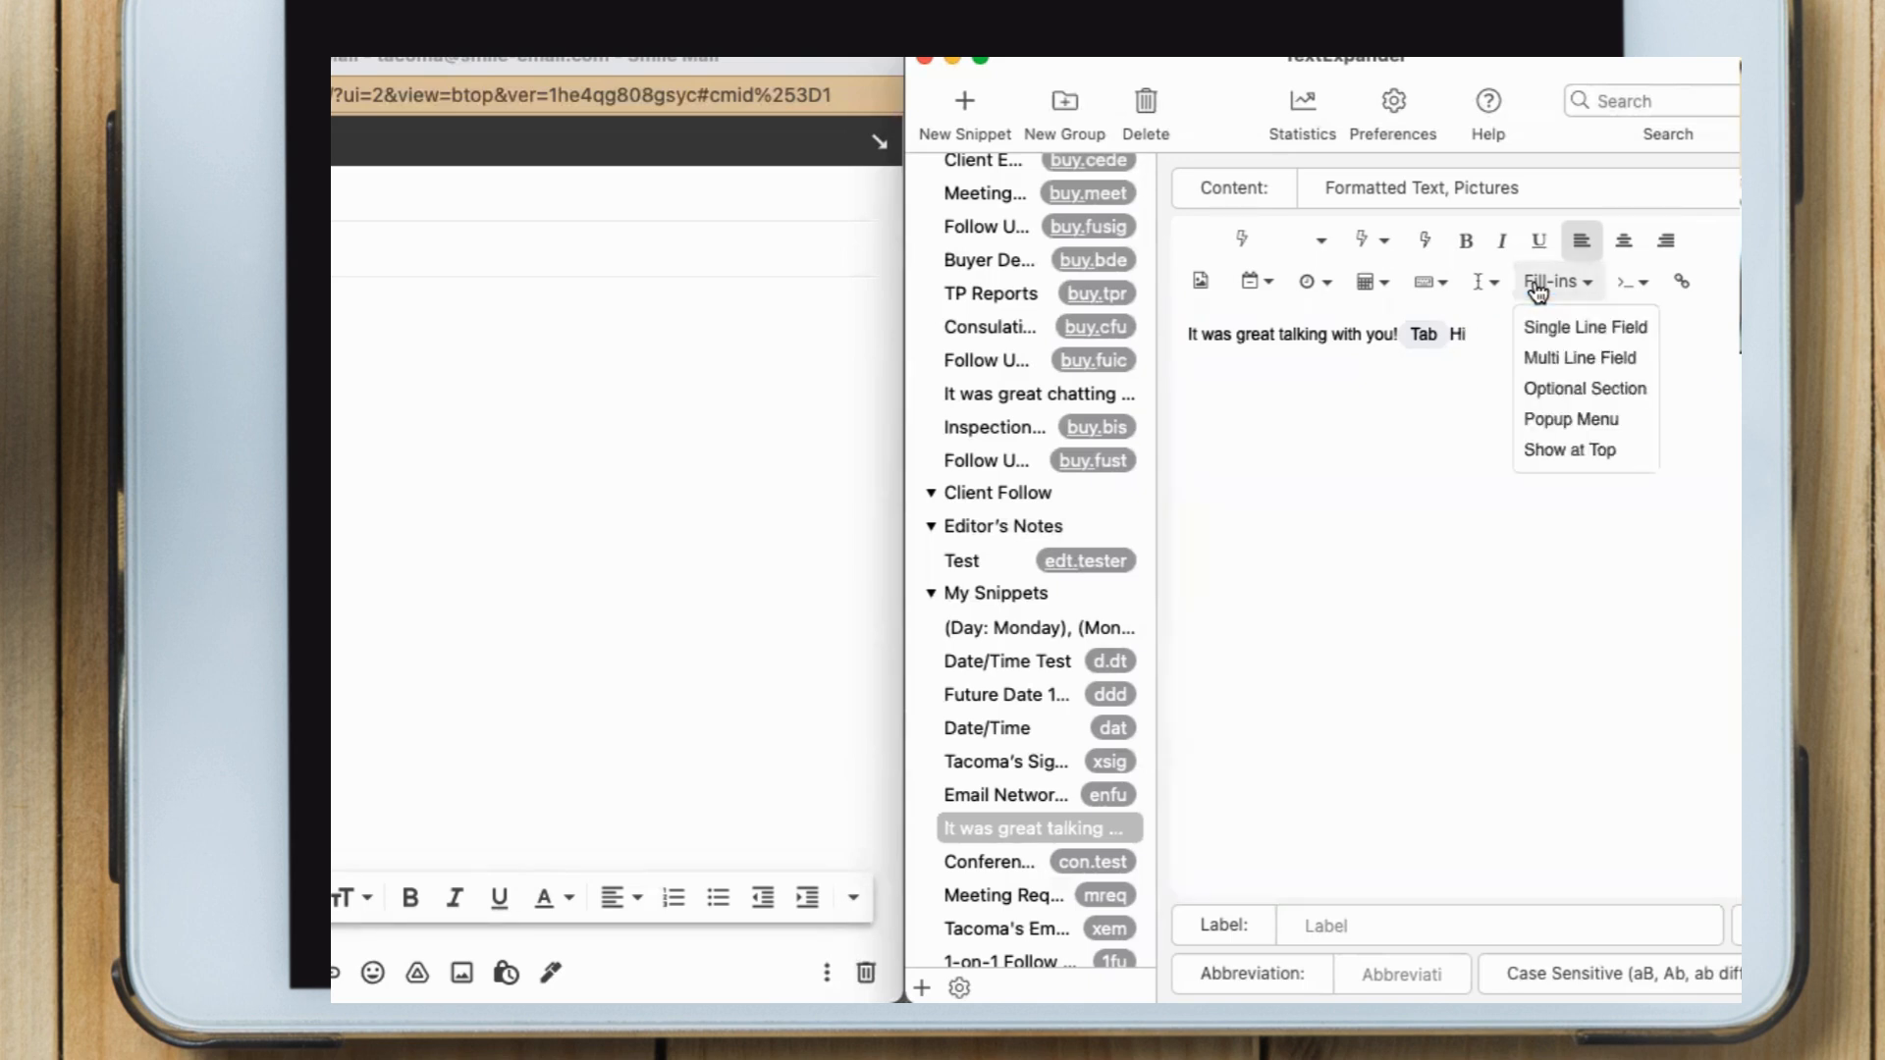
click(1604, 336)
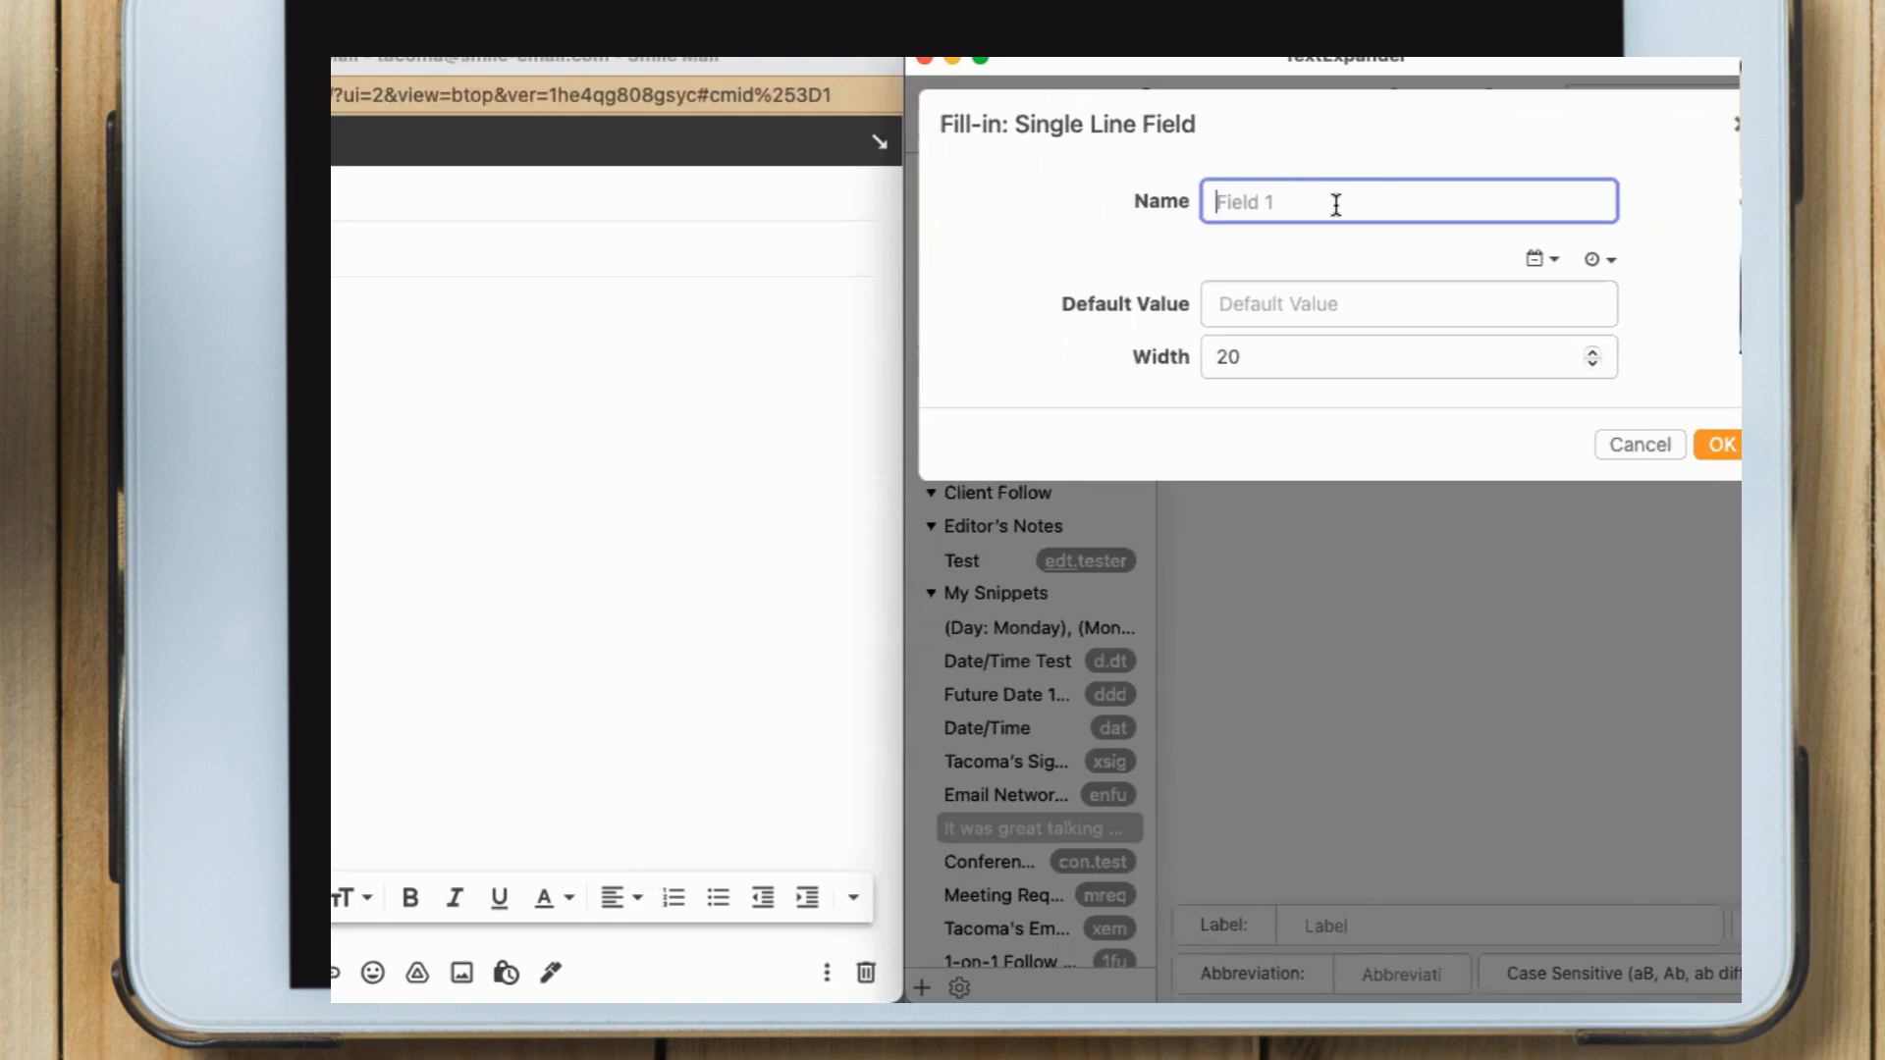
text(First Name)
click(1728, 447)
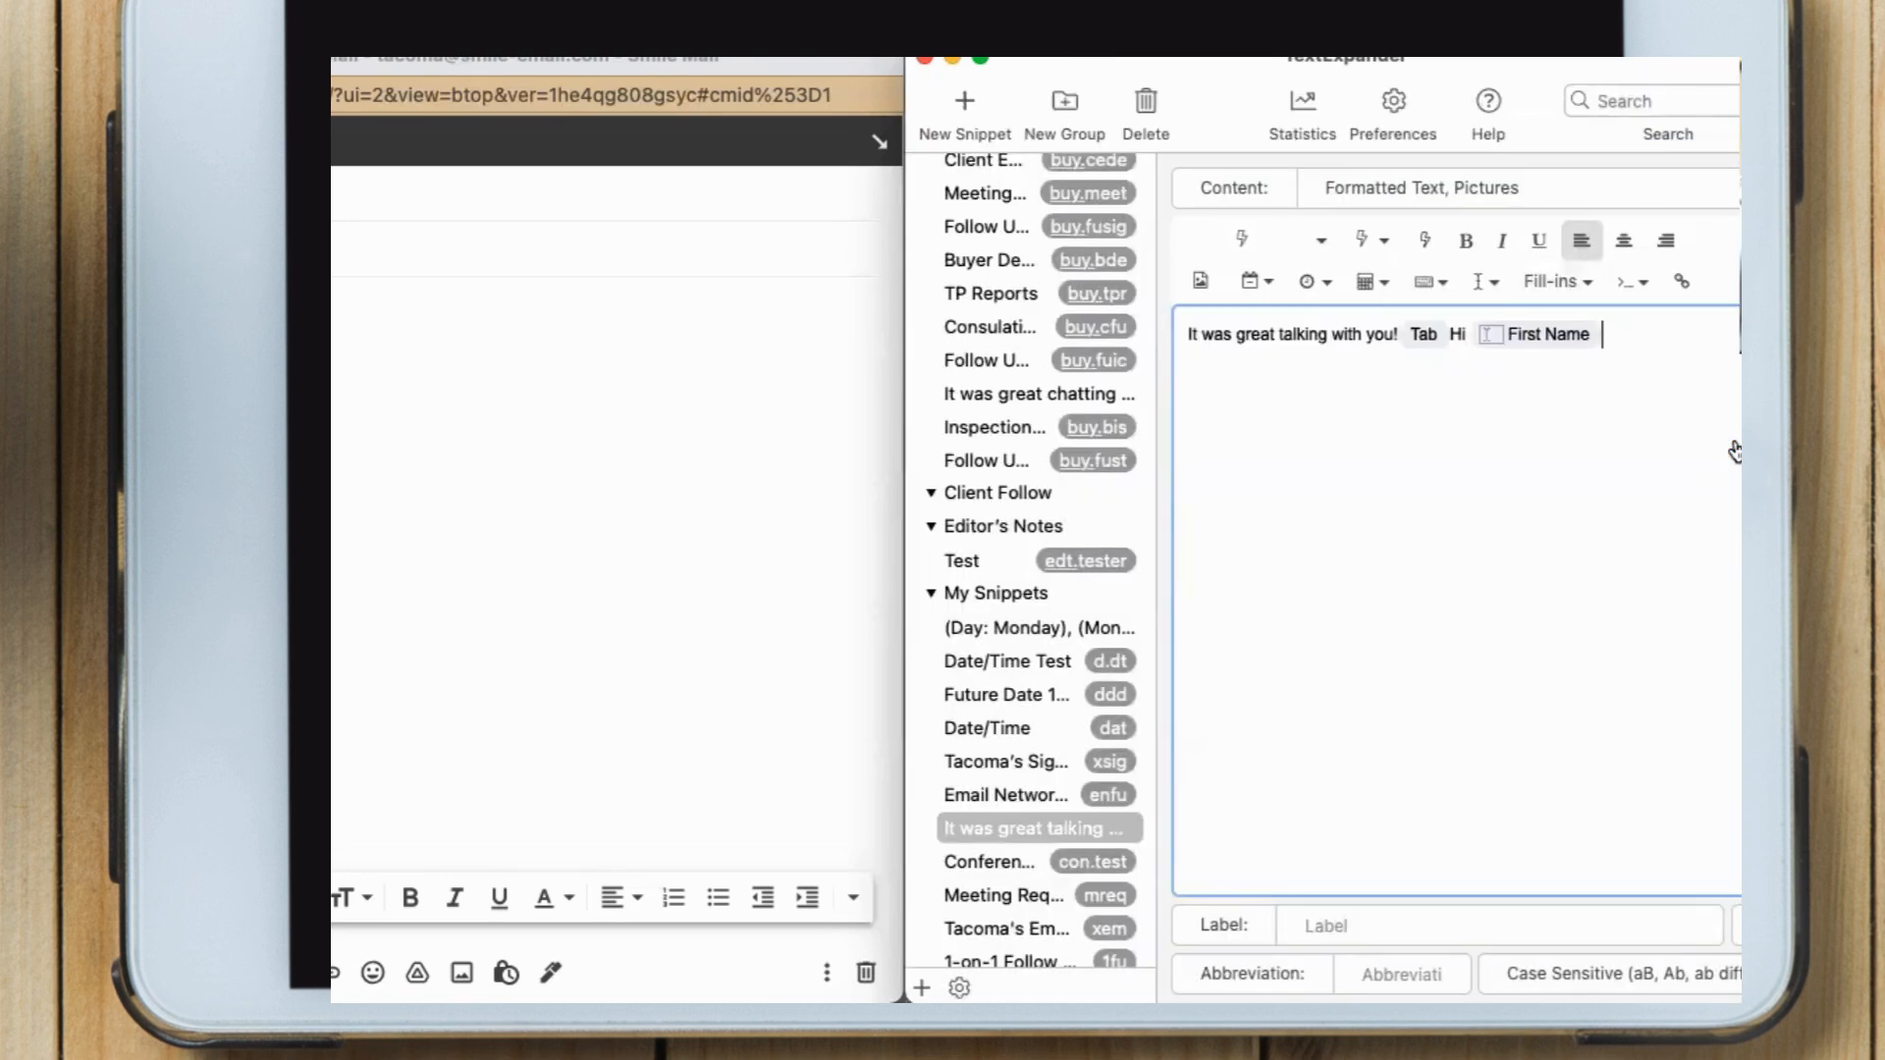
Add a comma after the First Name field and start a new paragraph reading "Thanks for your submission of"
text(,)
key(Return)
key(Return)
text(Thanks for your submission)
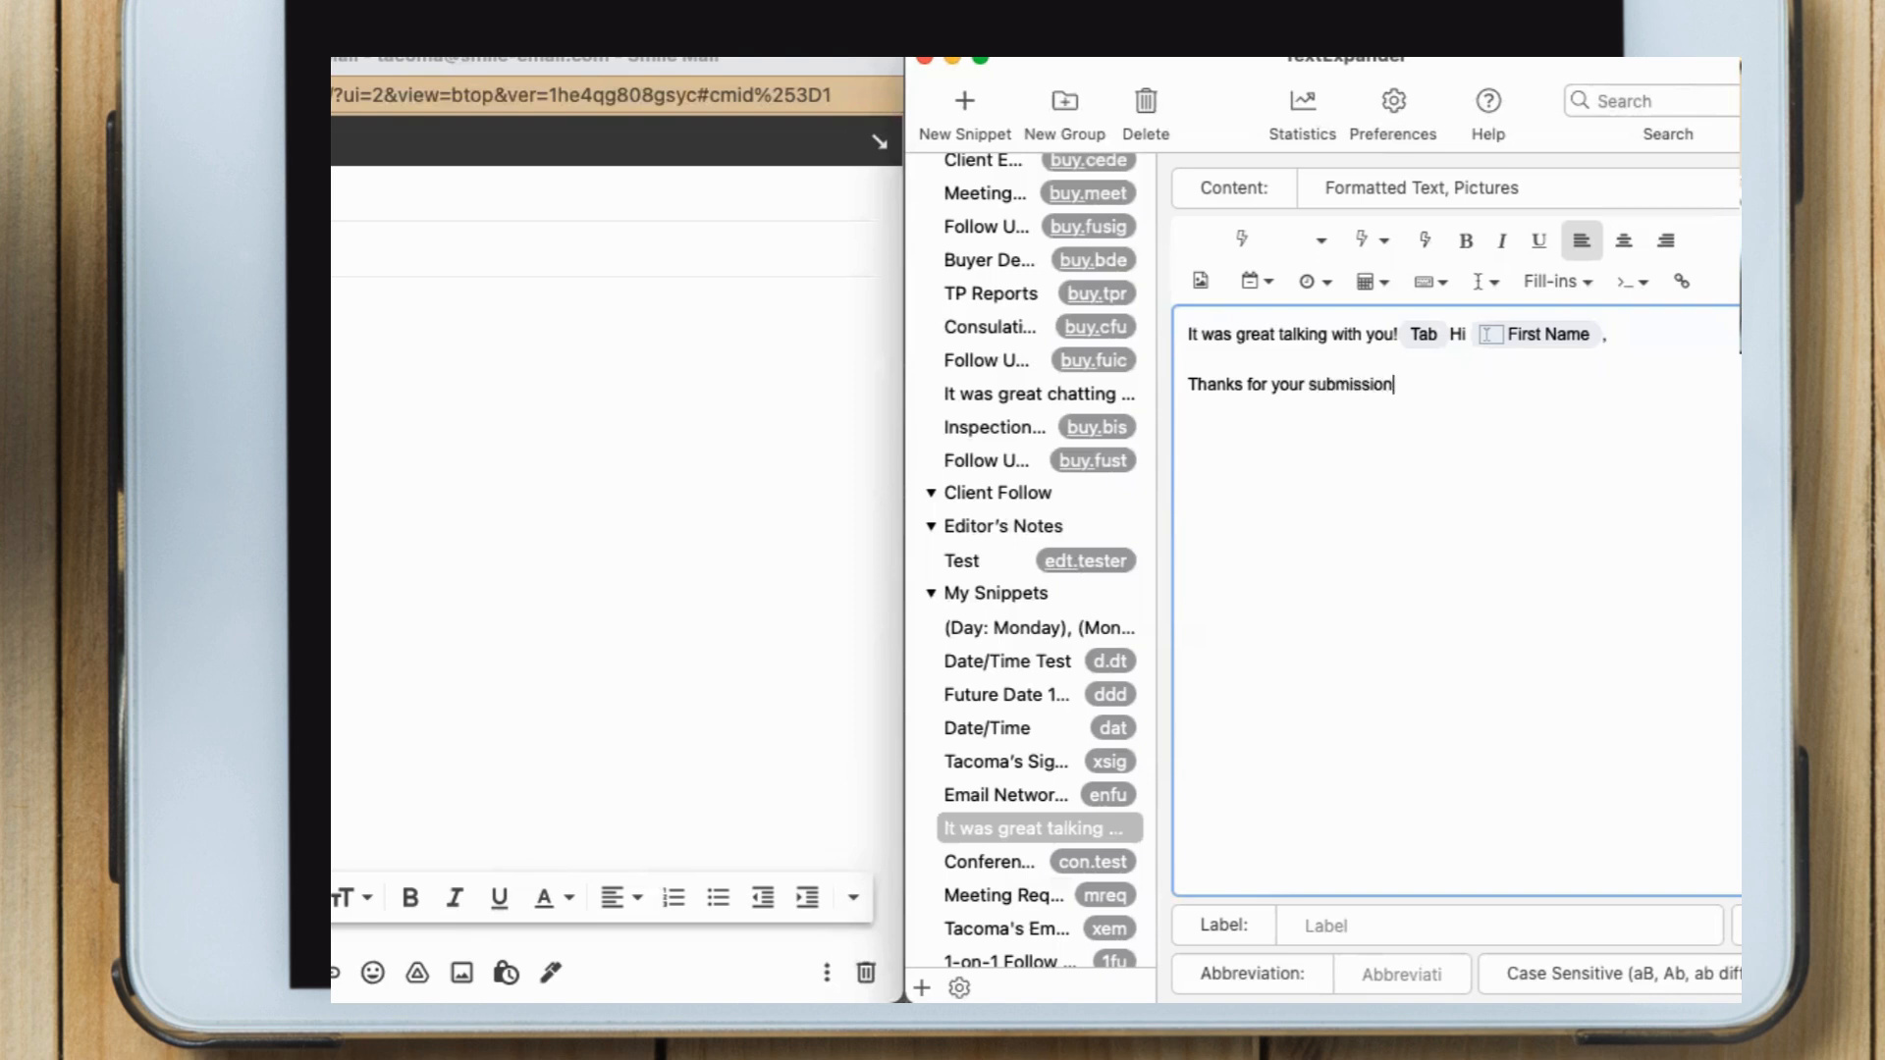
text( of)
Insert a single line fill-in field named "Name of work" after "Thanks for your submission of"
click(1556, 282)
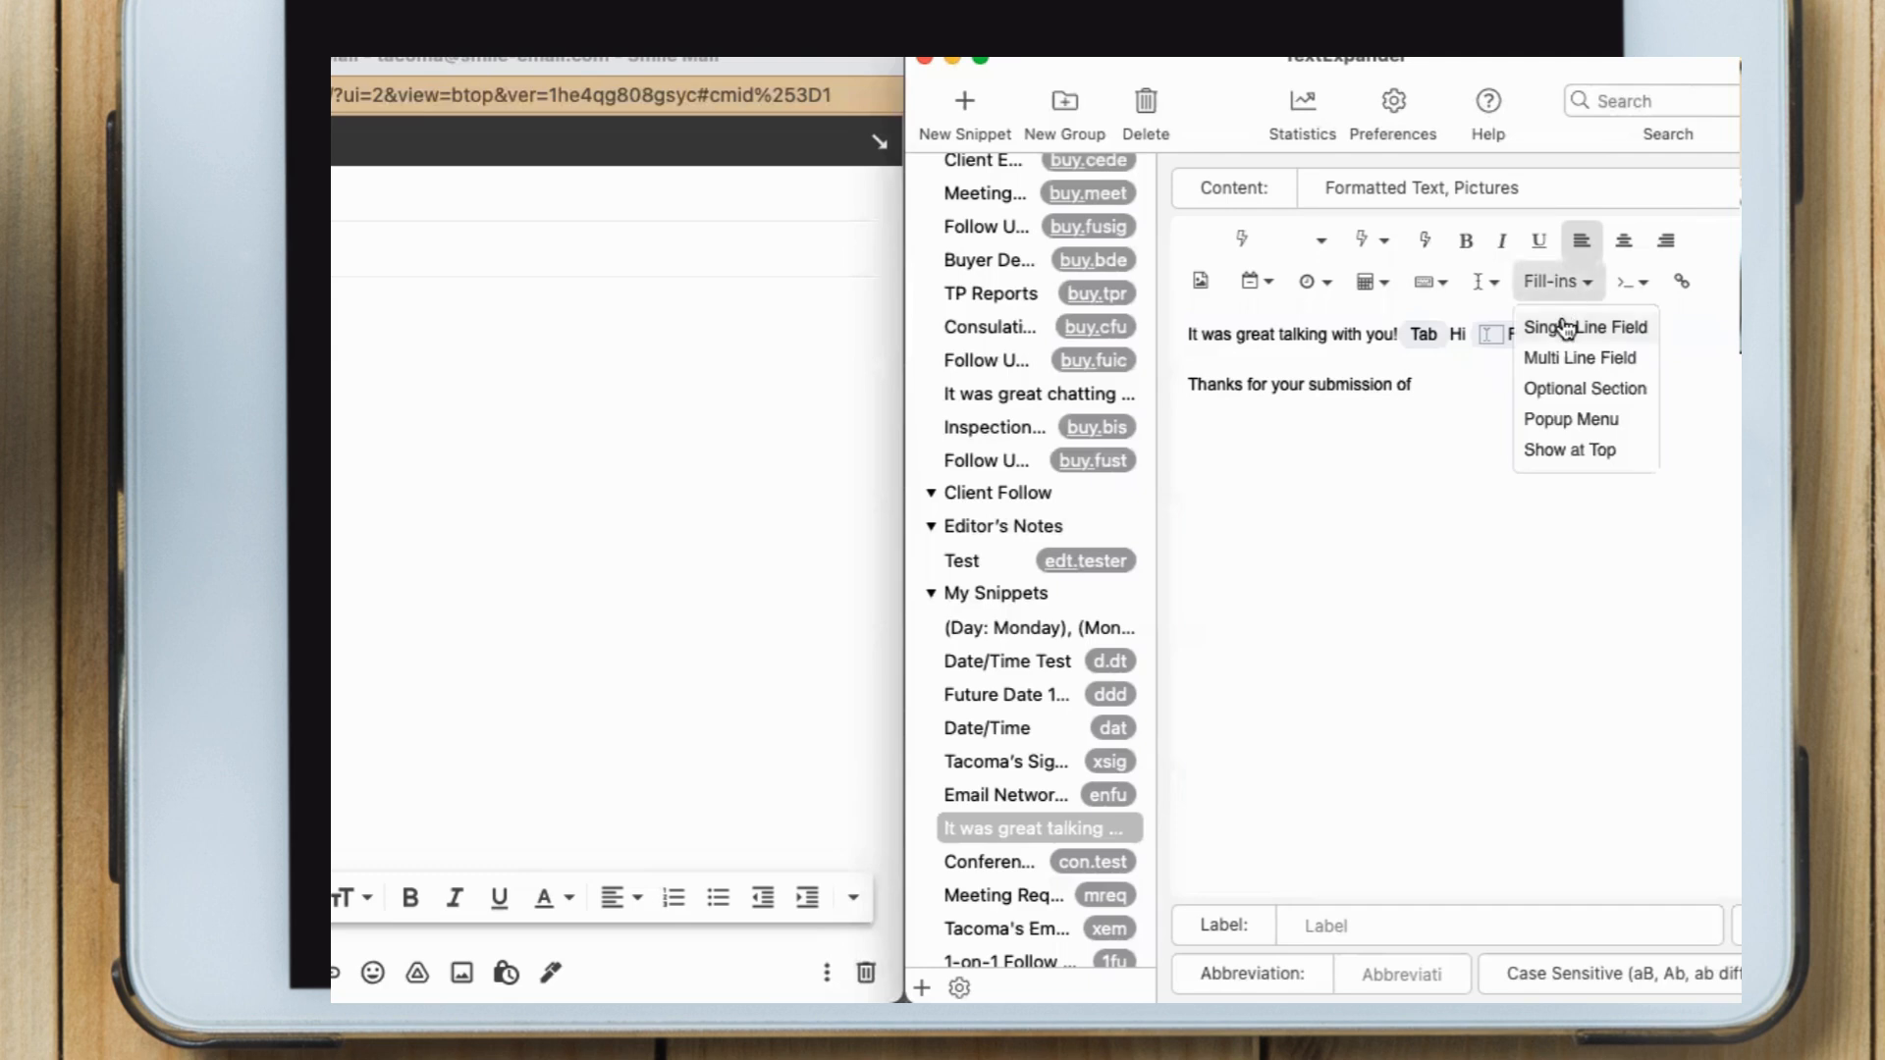
click(1566, 327)
text(Ne)
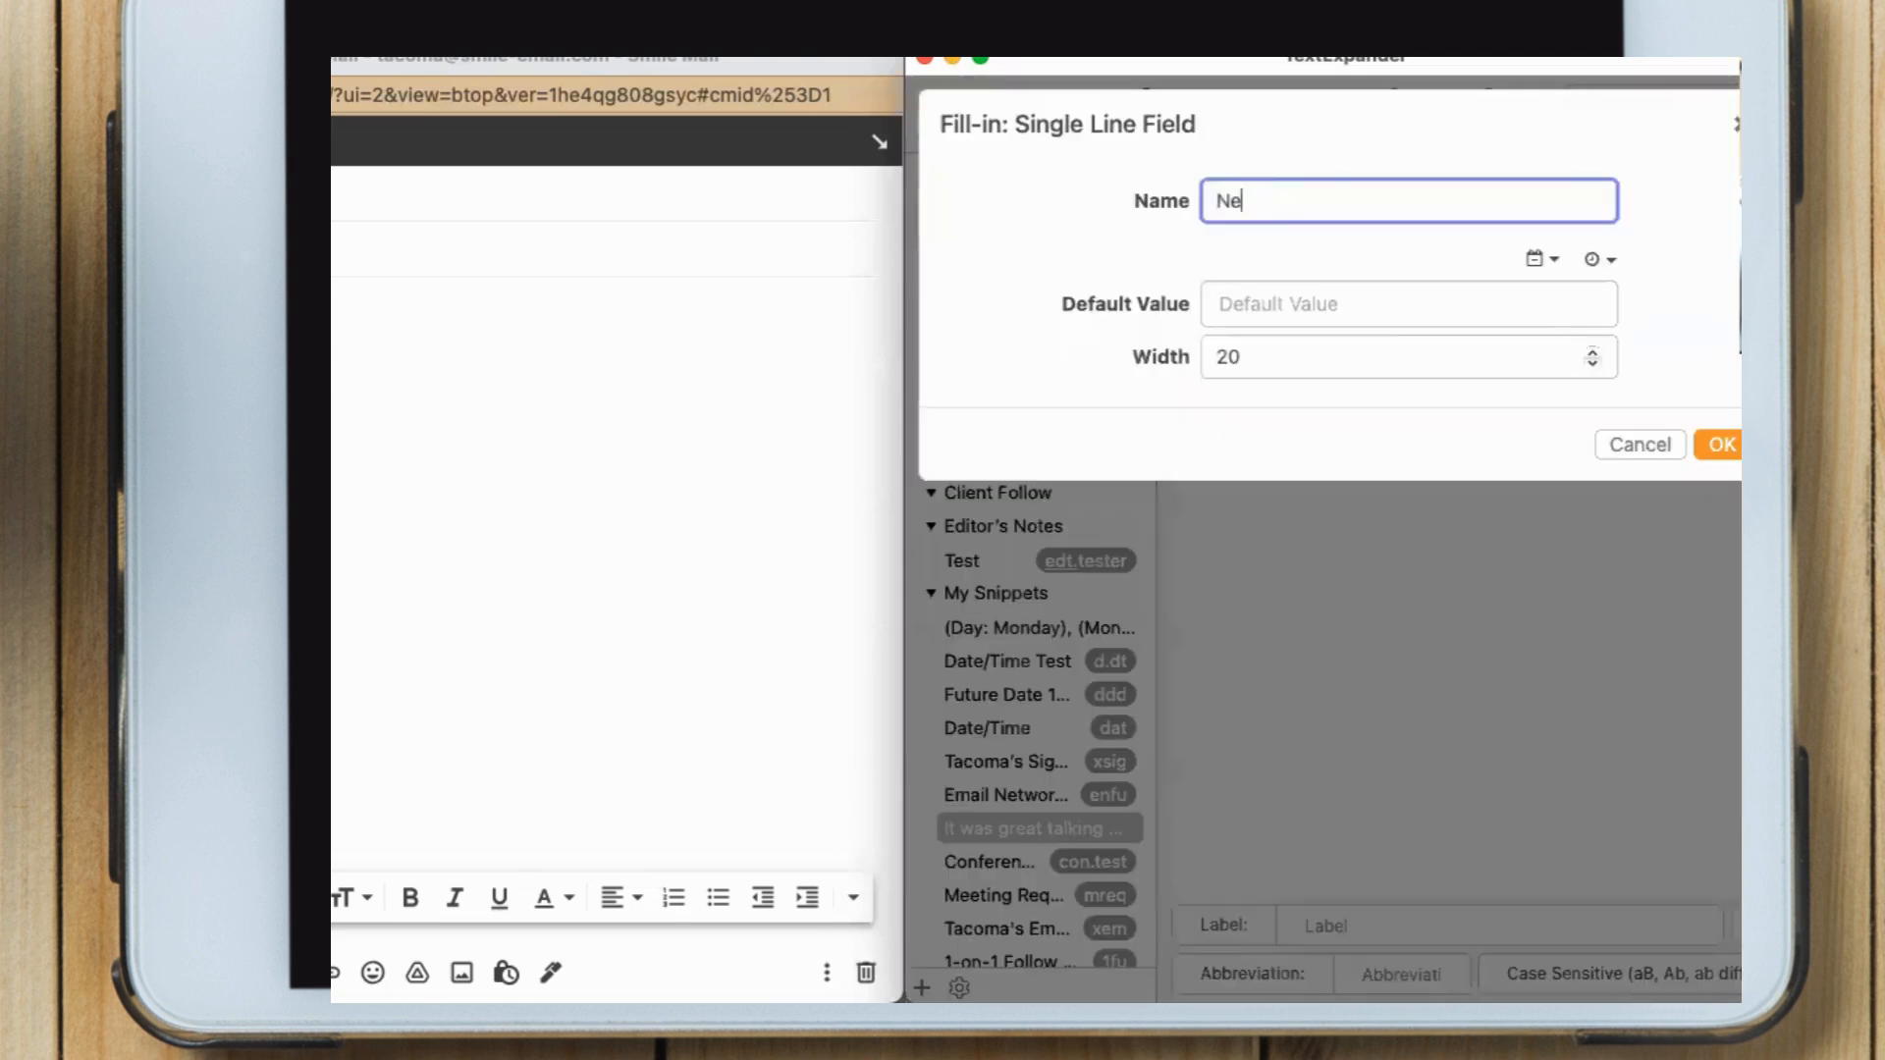
key(BackSpace)
text(ame of w)
key(BackSpace)
text(work)
click(1716, 448)
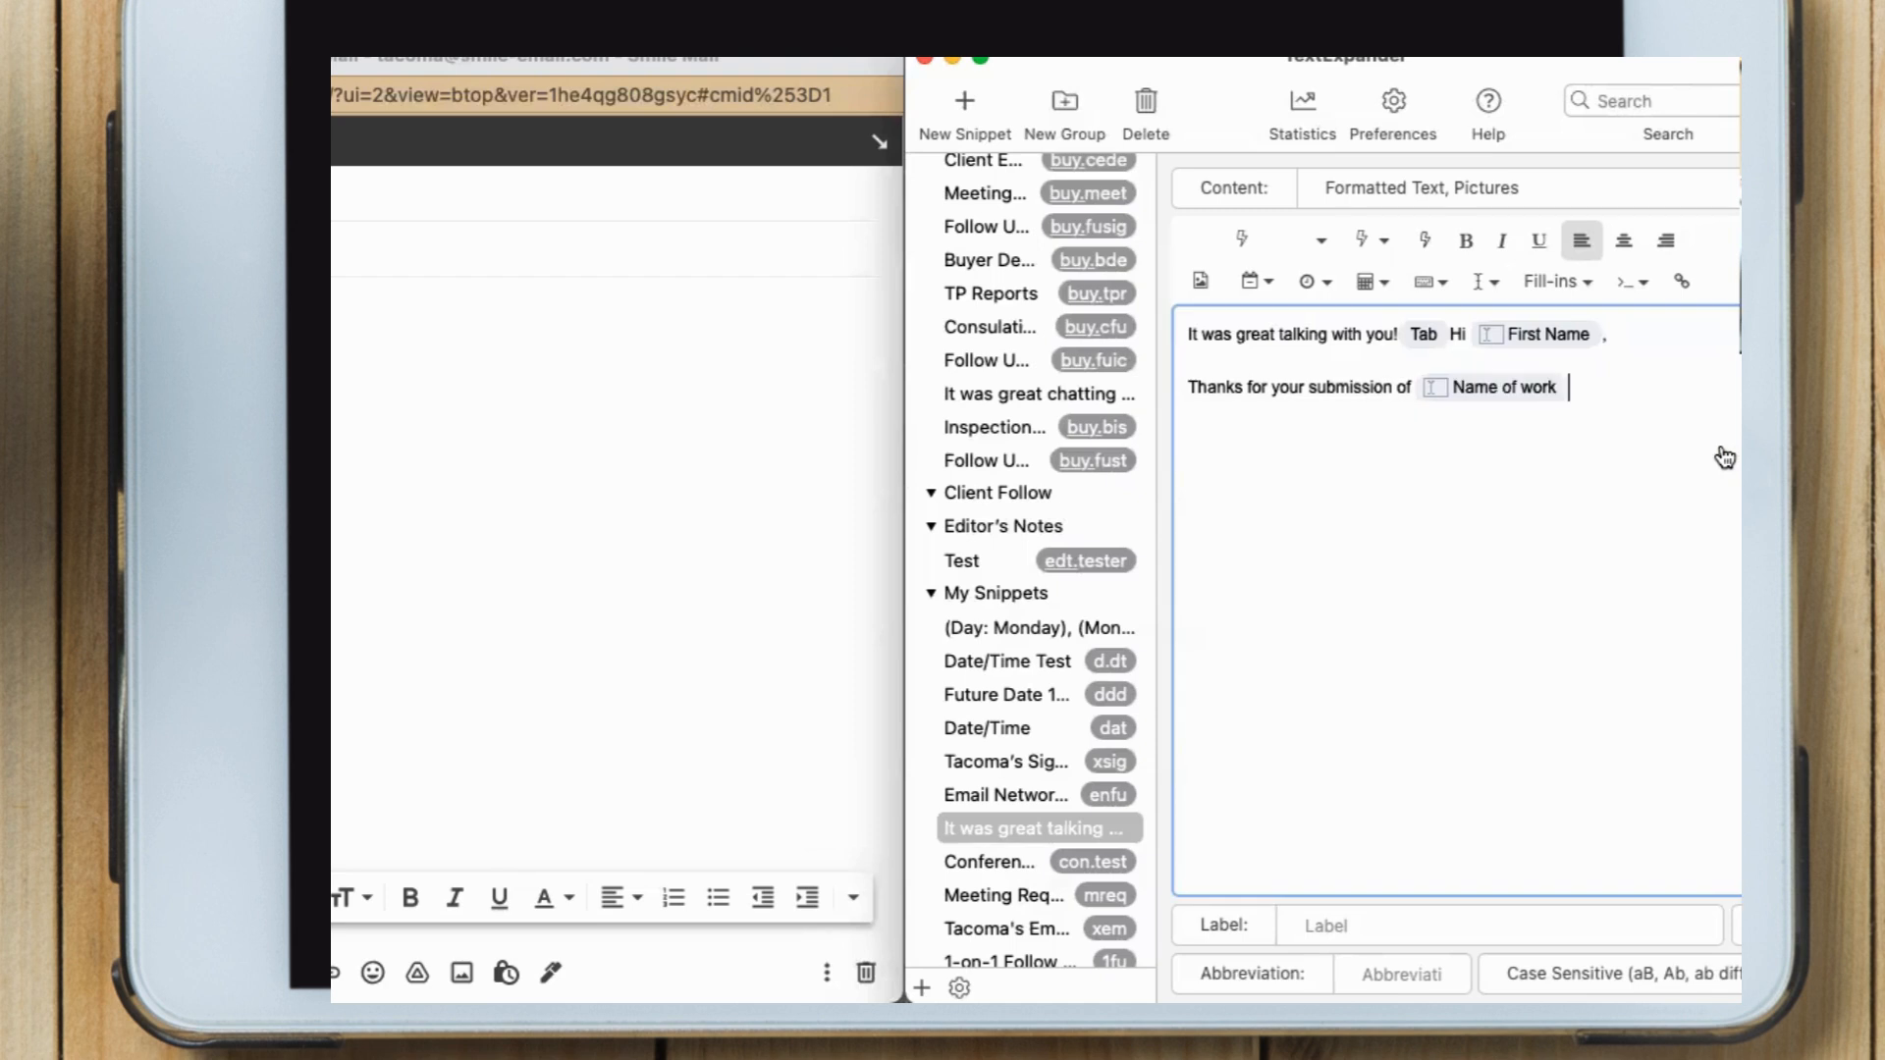
Continue the paragraph after the Name of work field with ". I would love to go over some edits, let's"
text(. I would love to go over s)
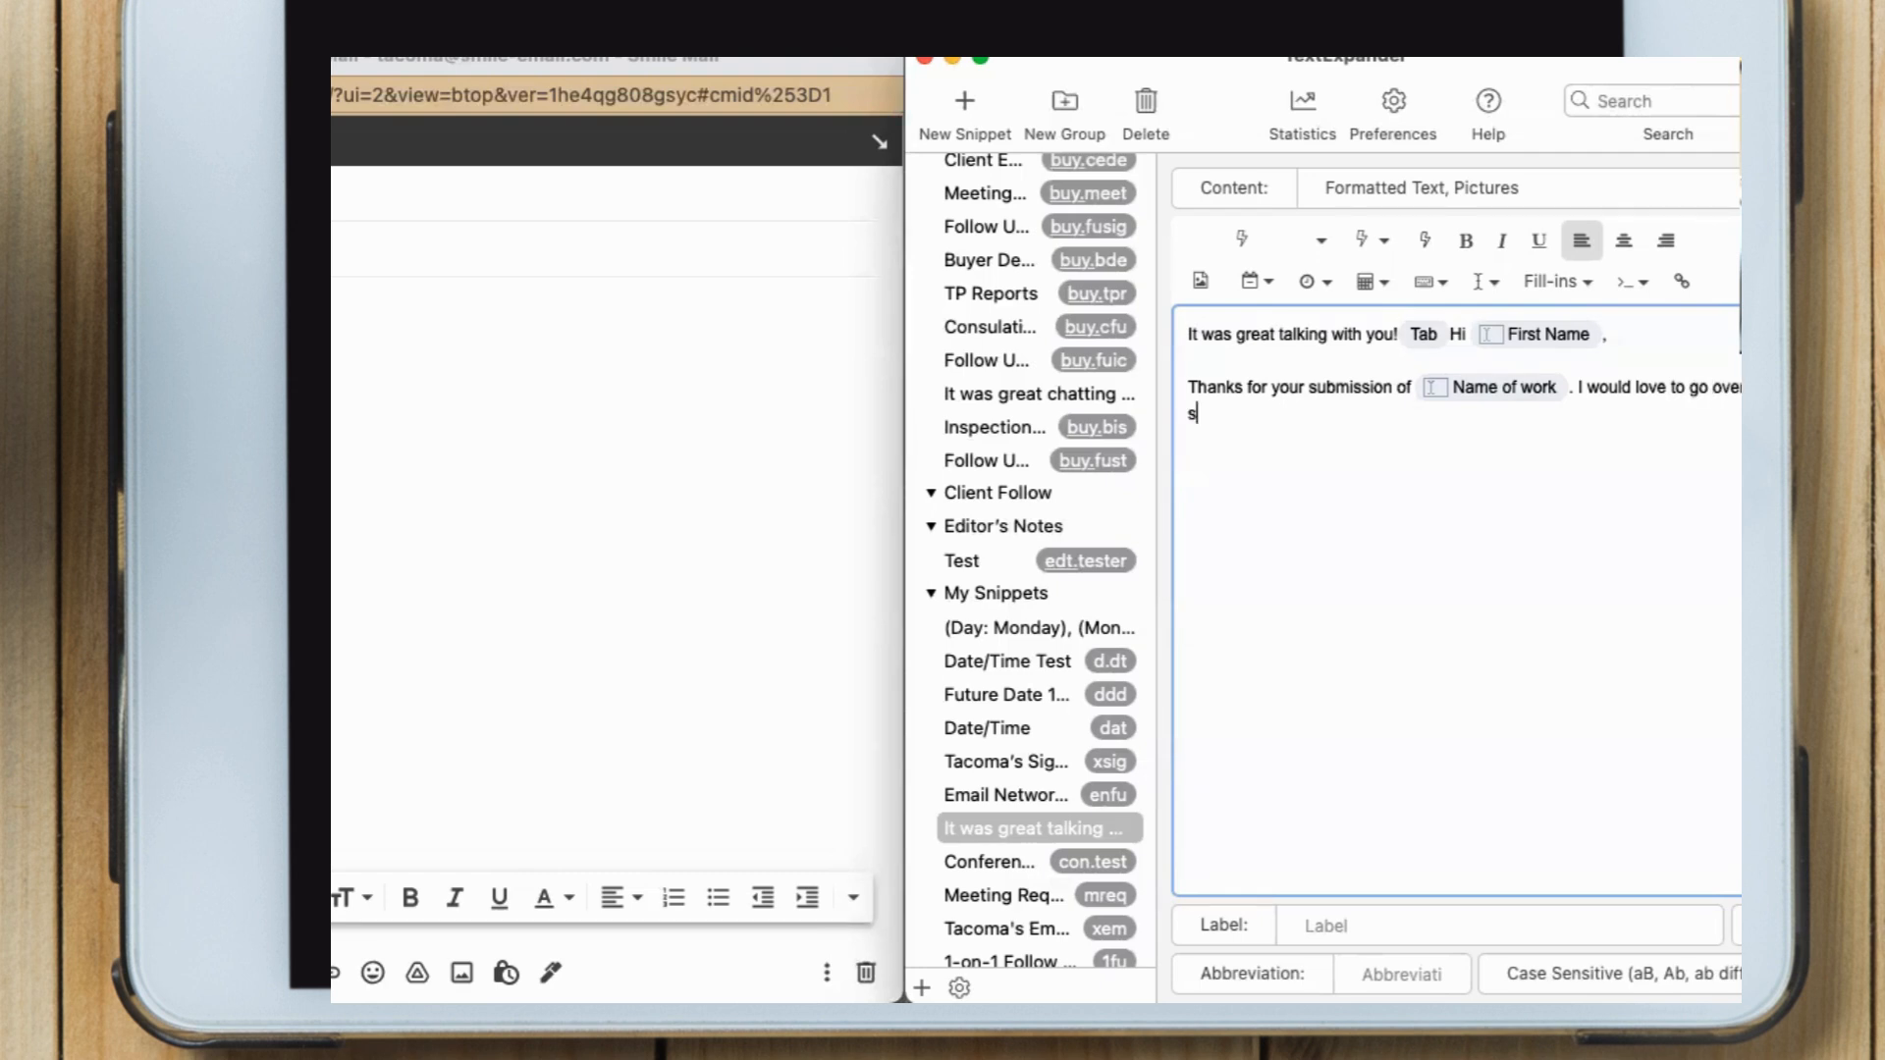
text(ome edit)
text(some)
text( edits)
text(, let's)
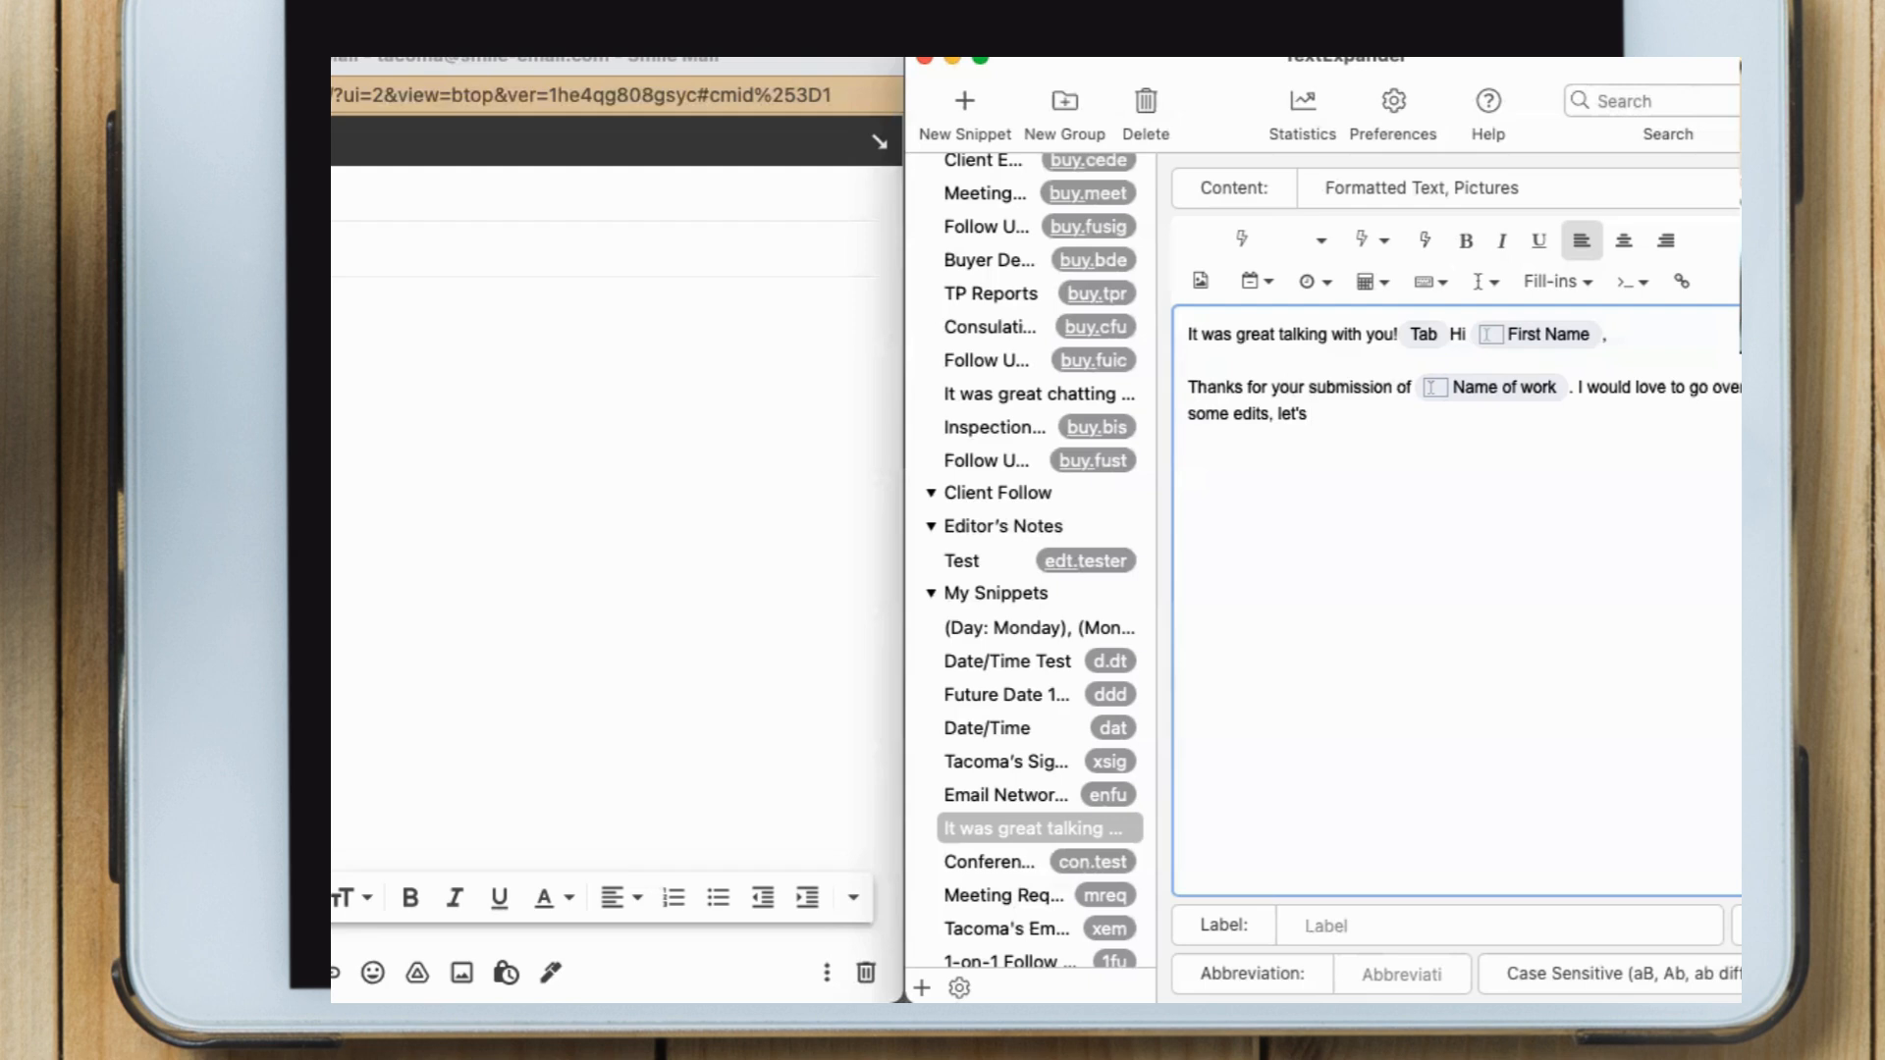
Start a popup menu fill-in after "let's" and name it Communication
click(1576, 285)
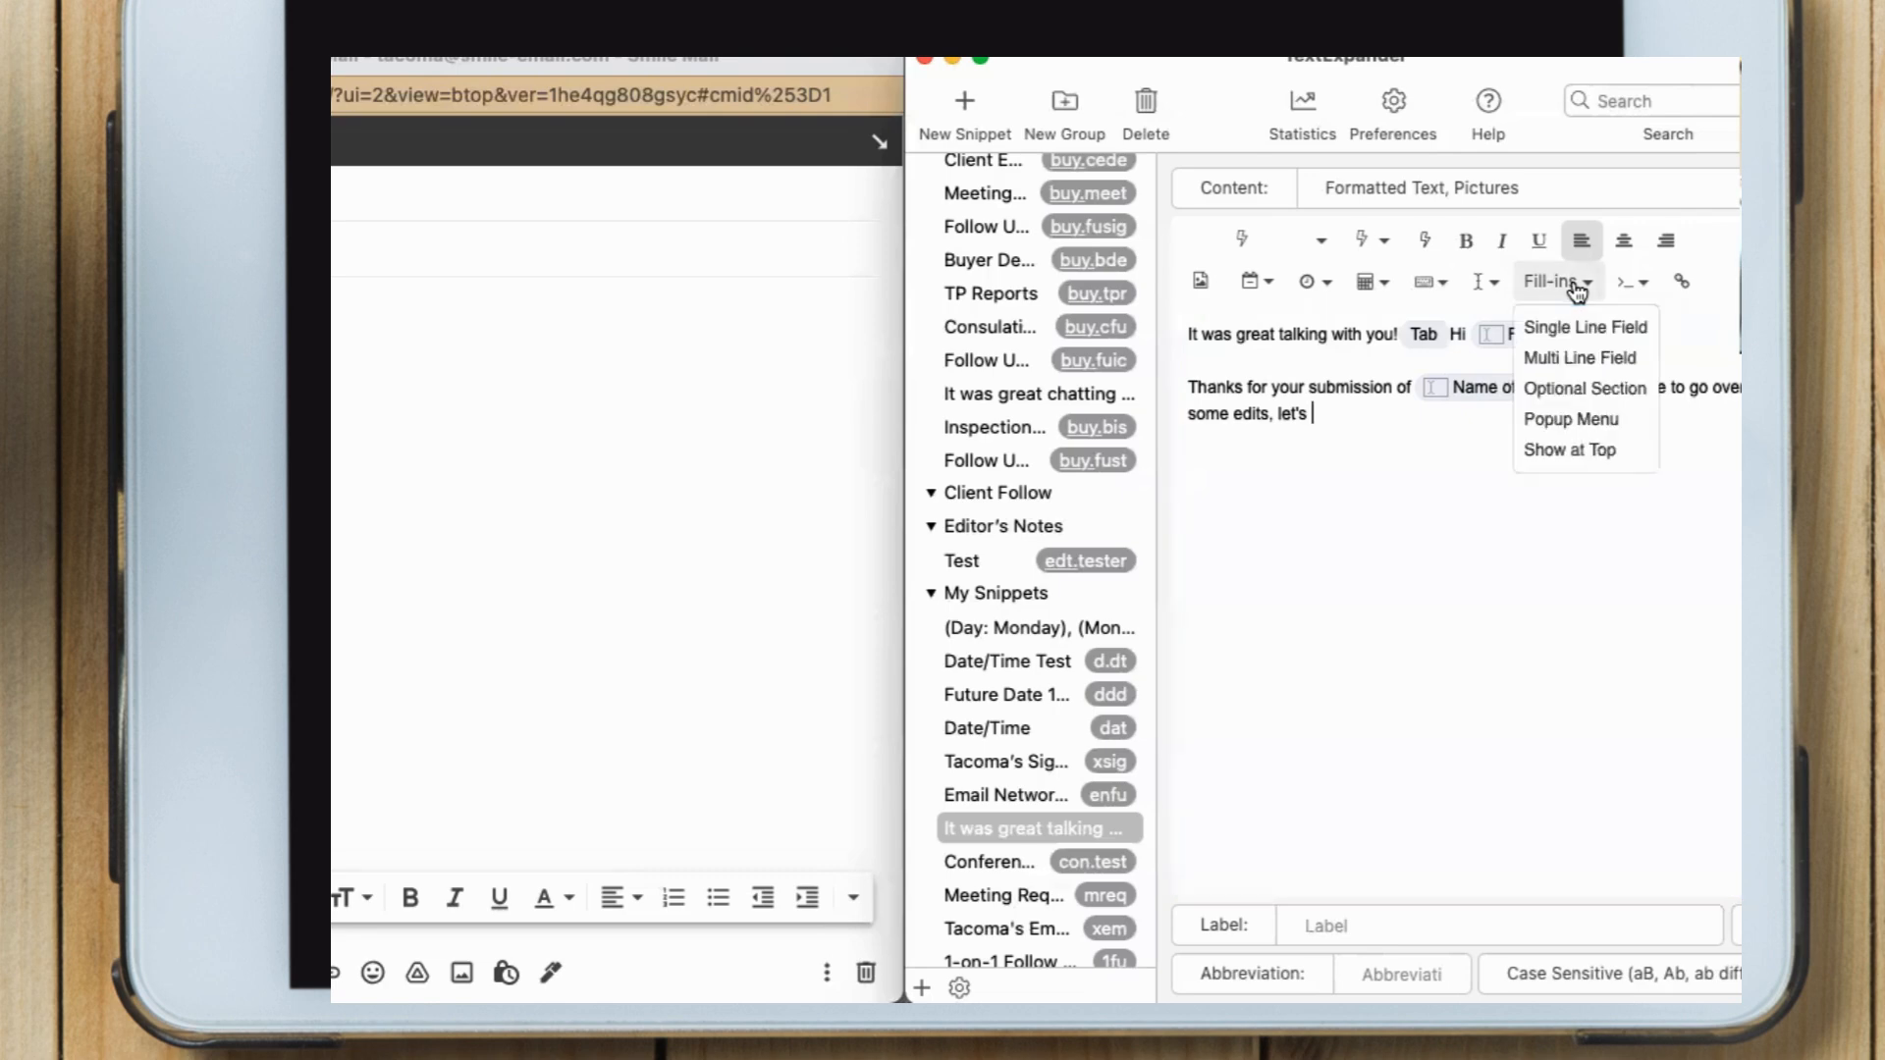
click(1598, 426)
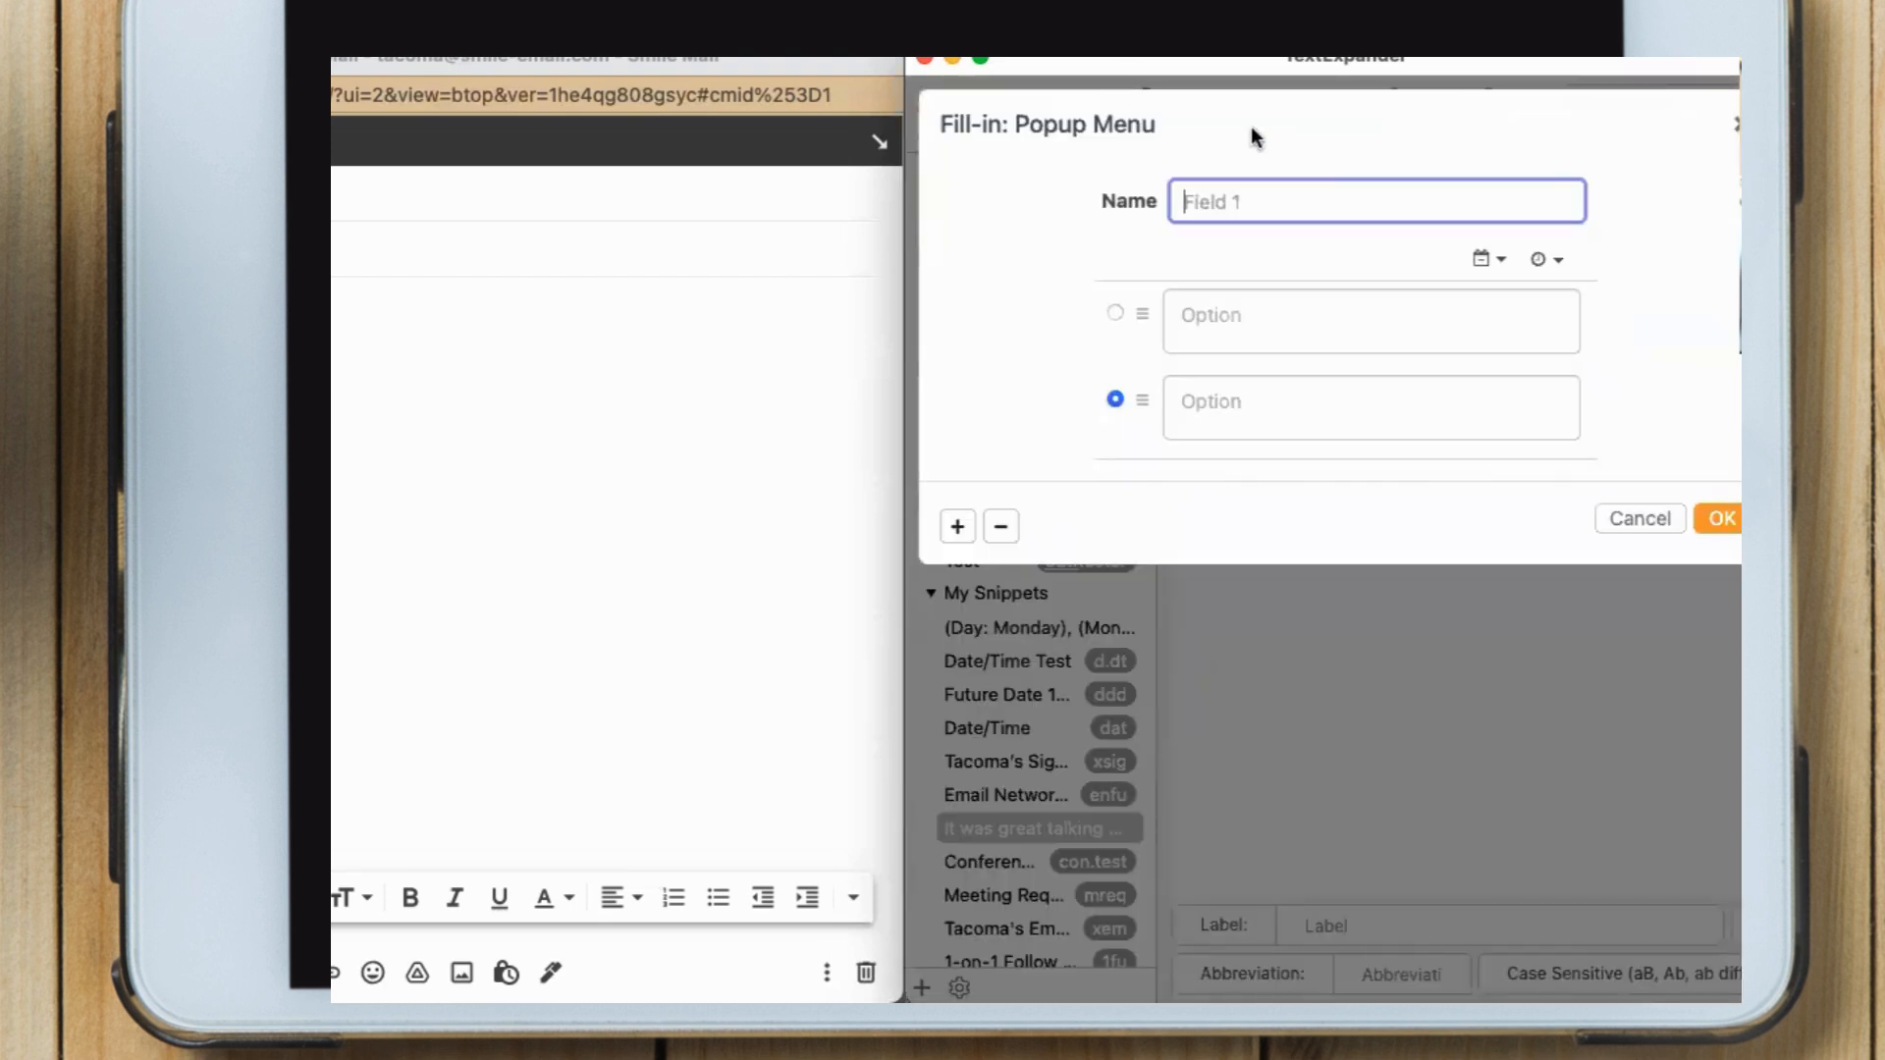
text(Meetup)
click(1205, 306)
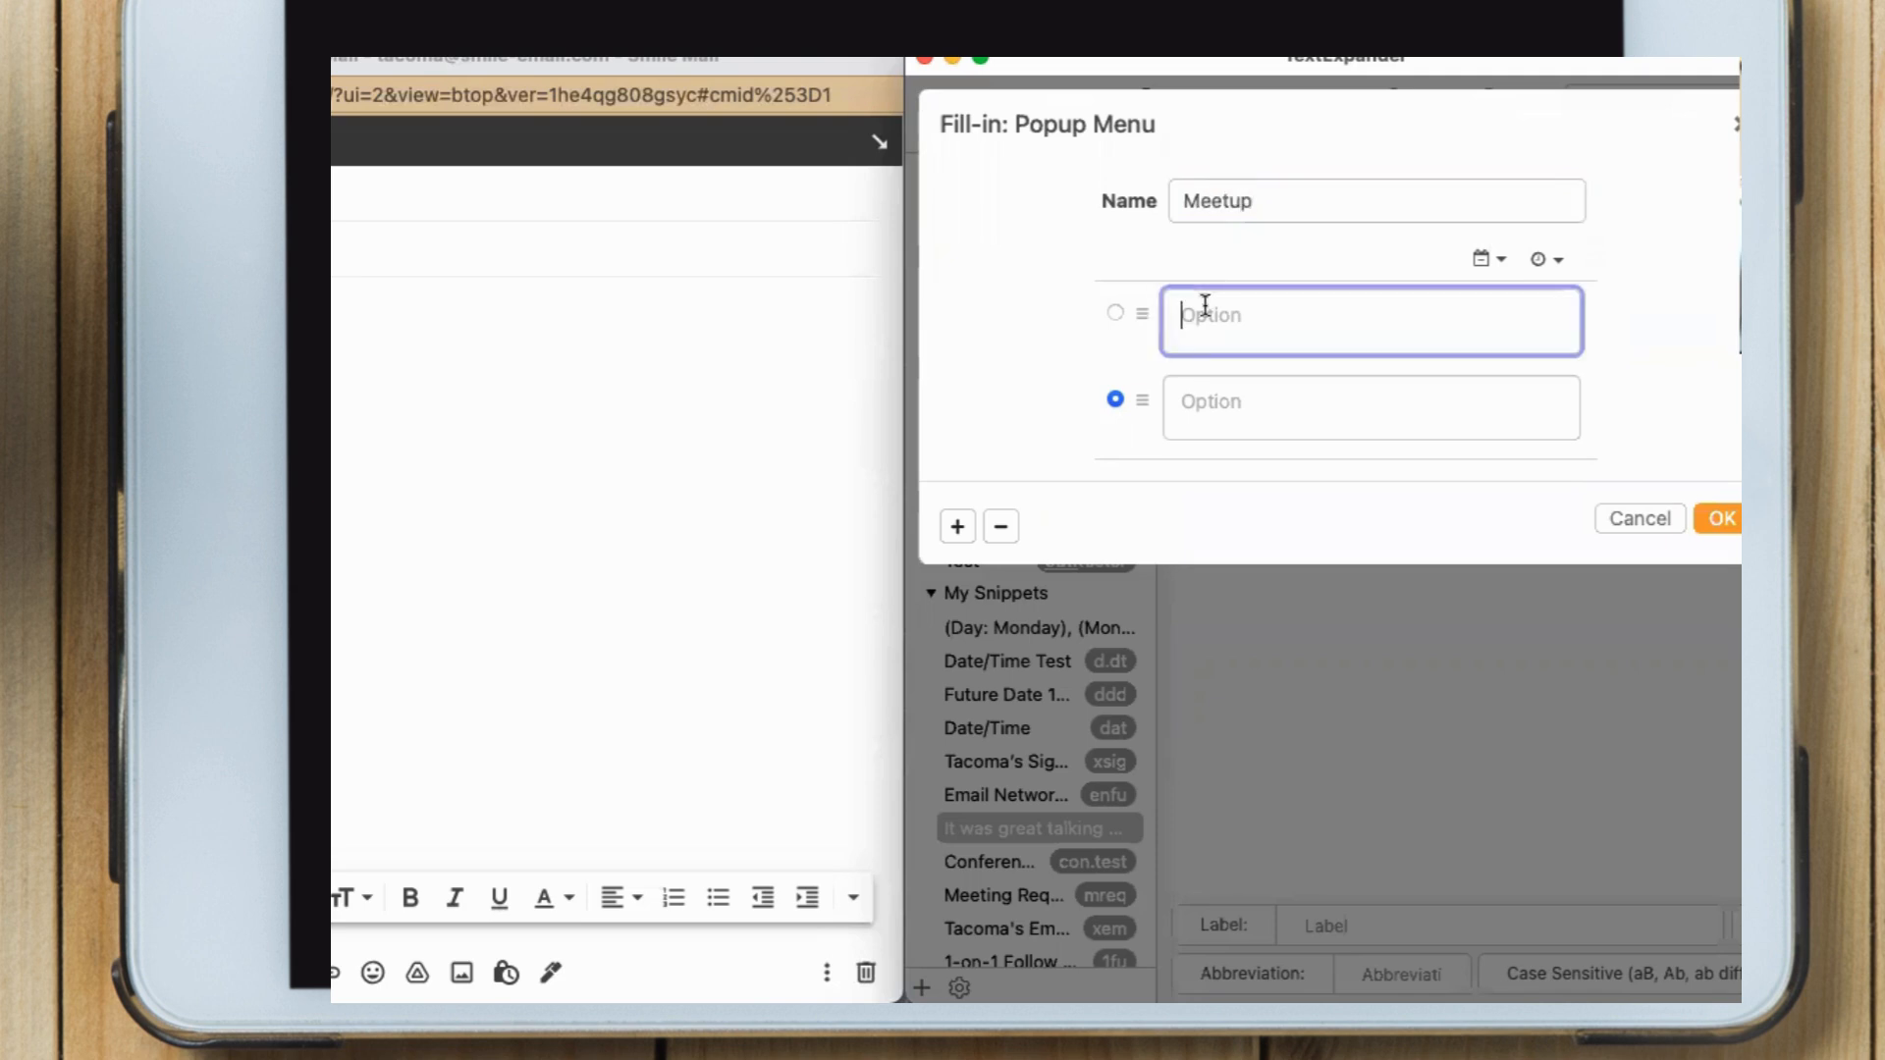
double_click(1248, 194)
text(Communication)
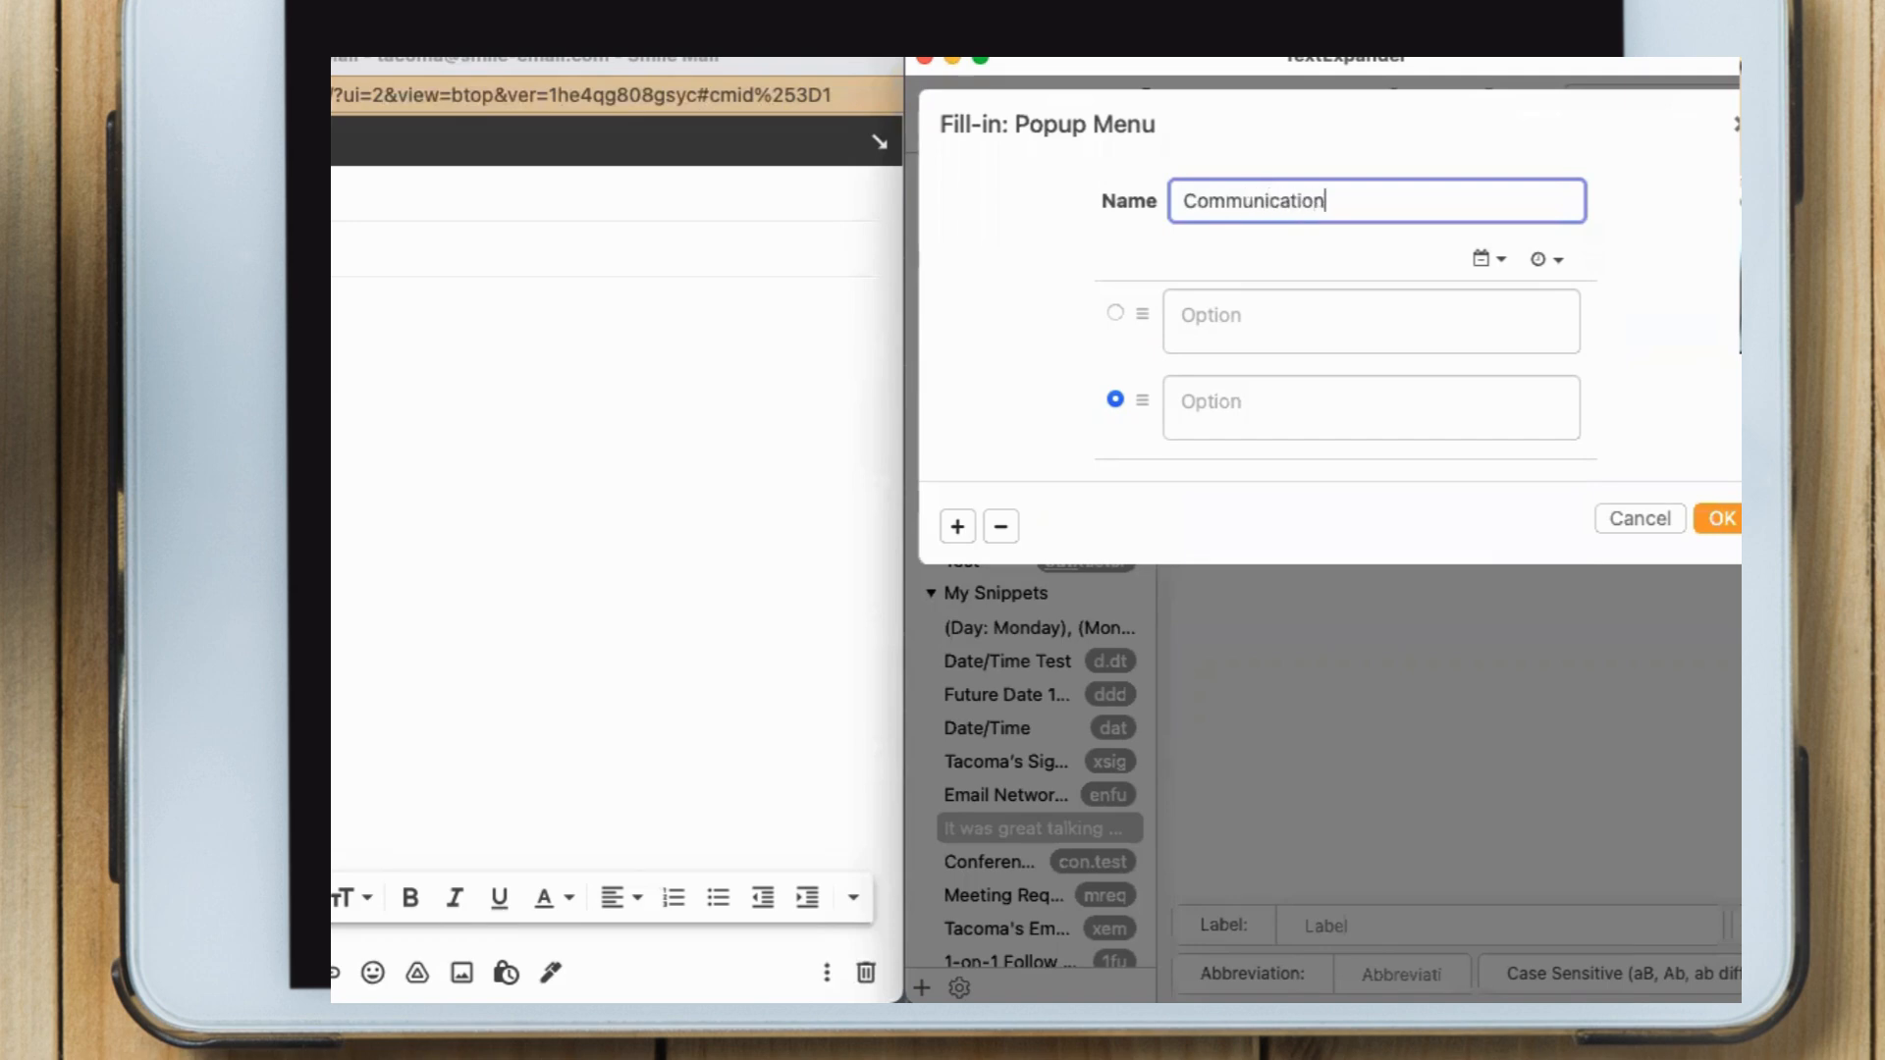
Give the popup menu the options "chat", "hop on a Zoom call" and "meet for coffee", and insert it in the snippet
click(1232, 307)
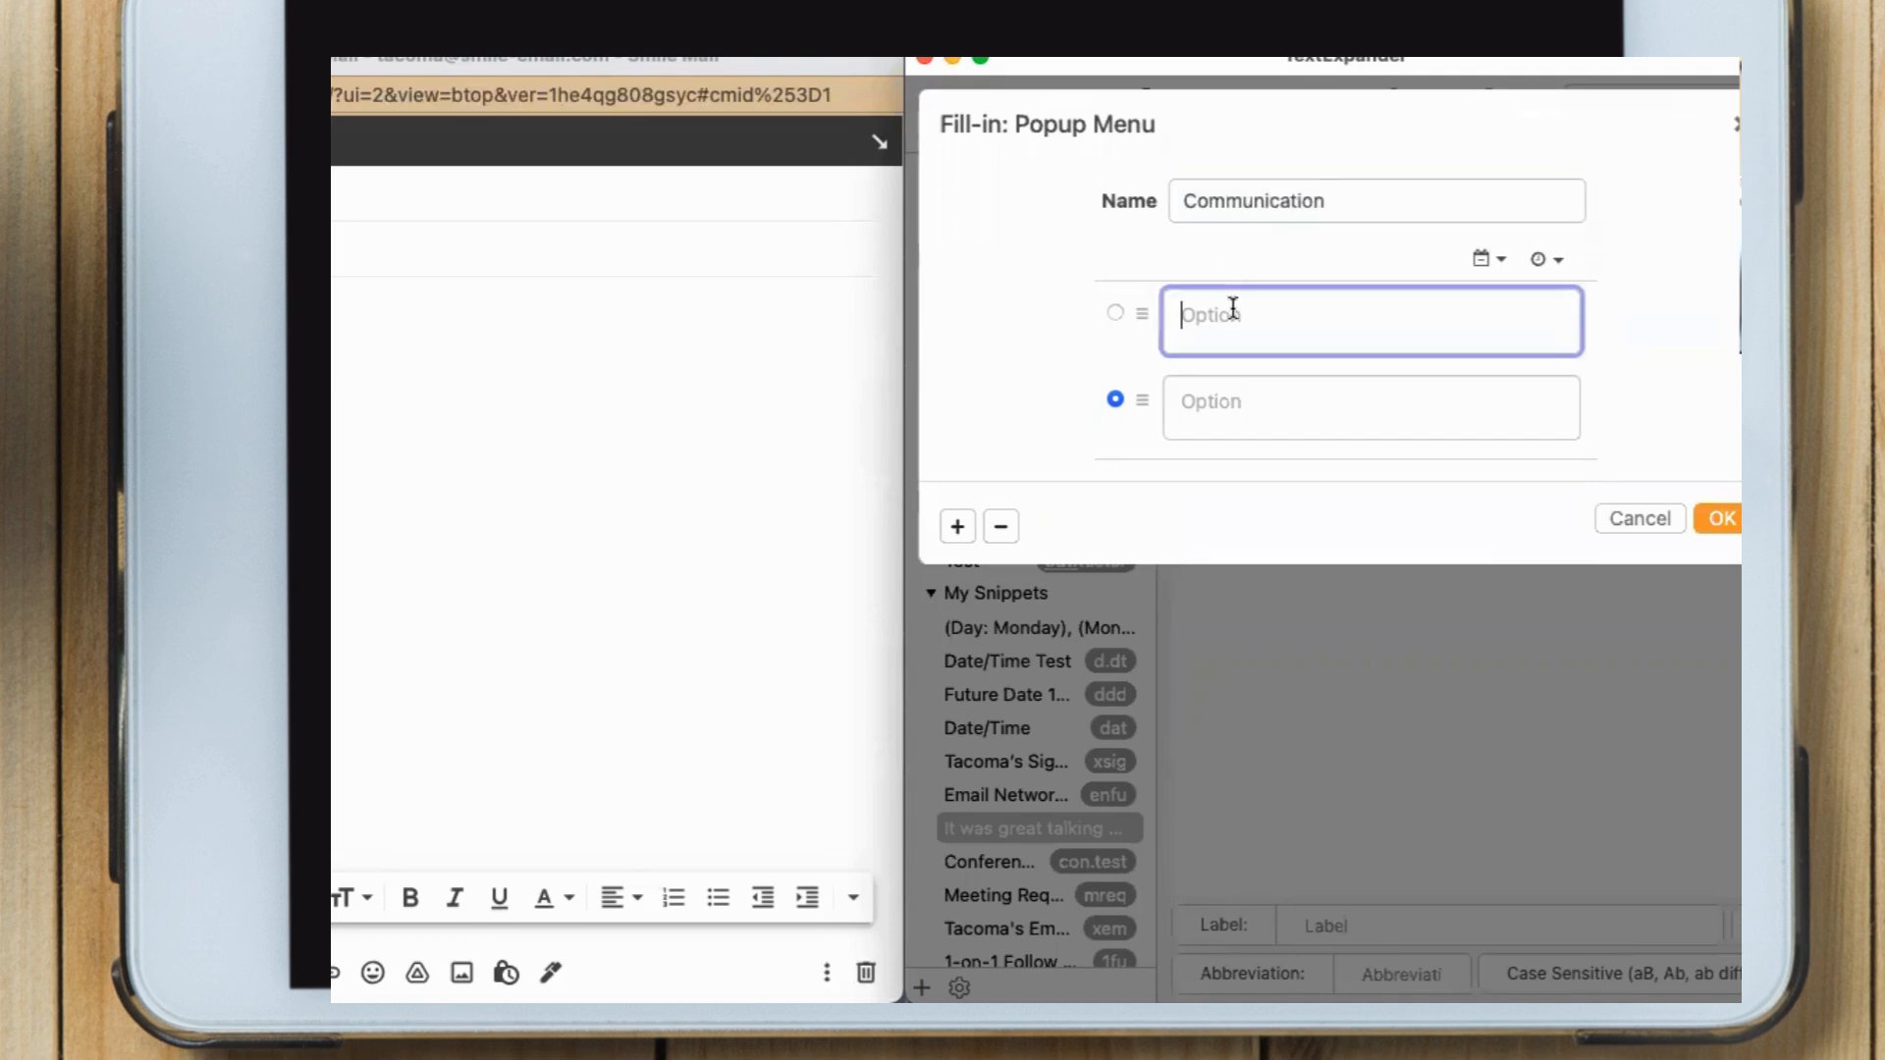
text(chat)
click(1218, 407)
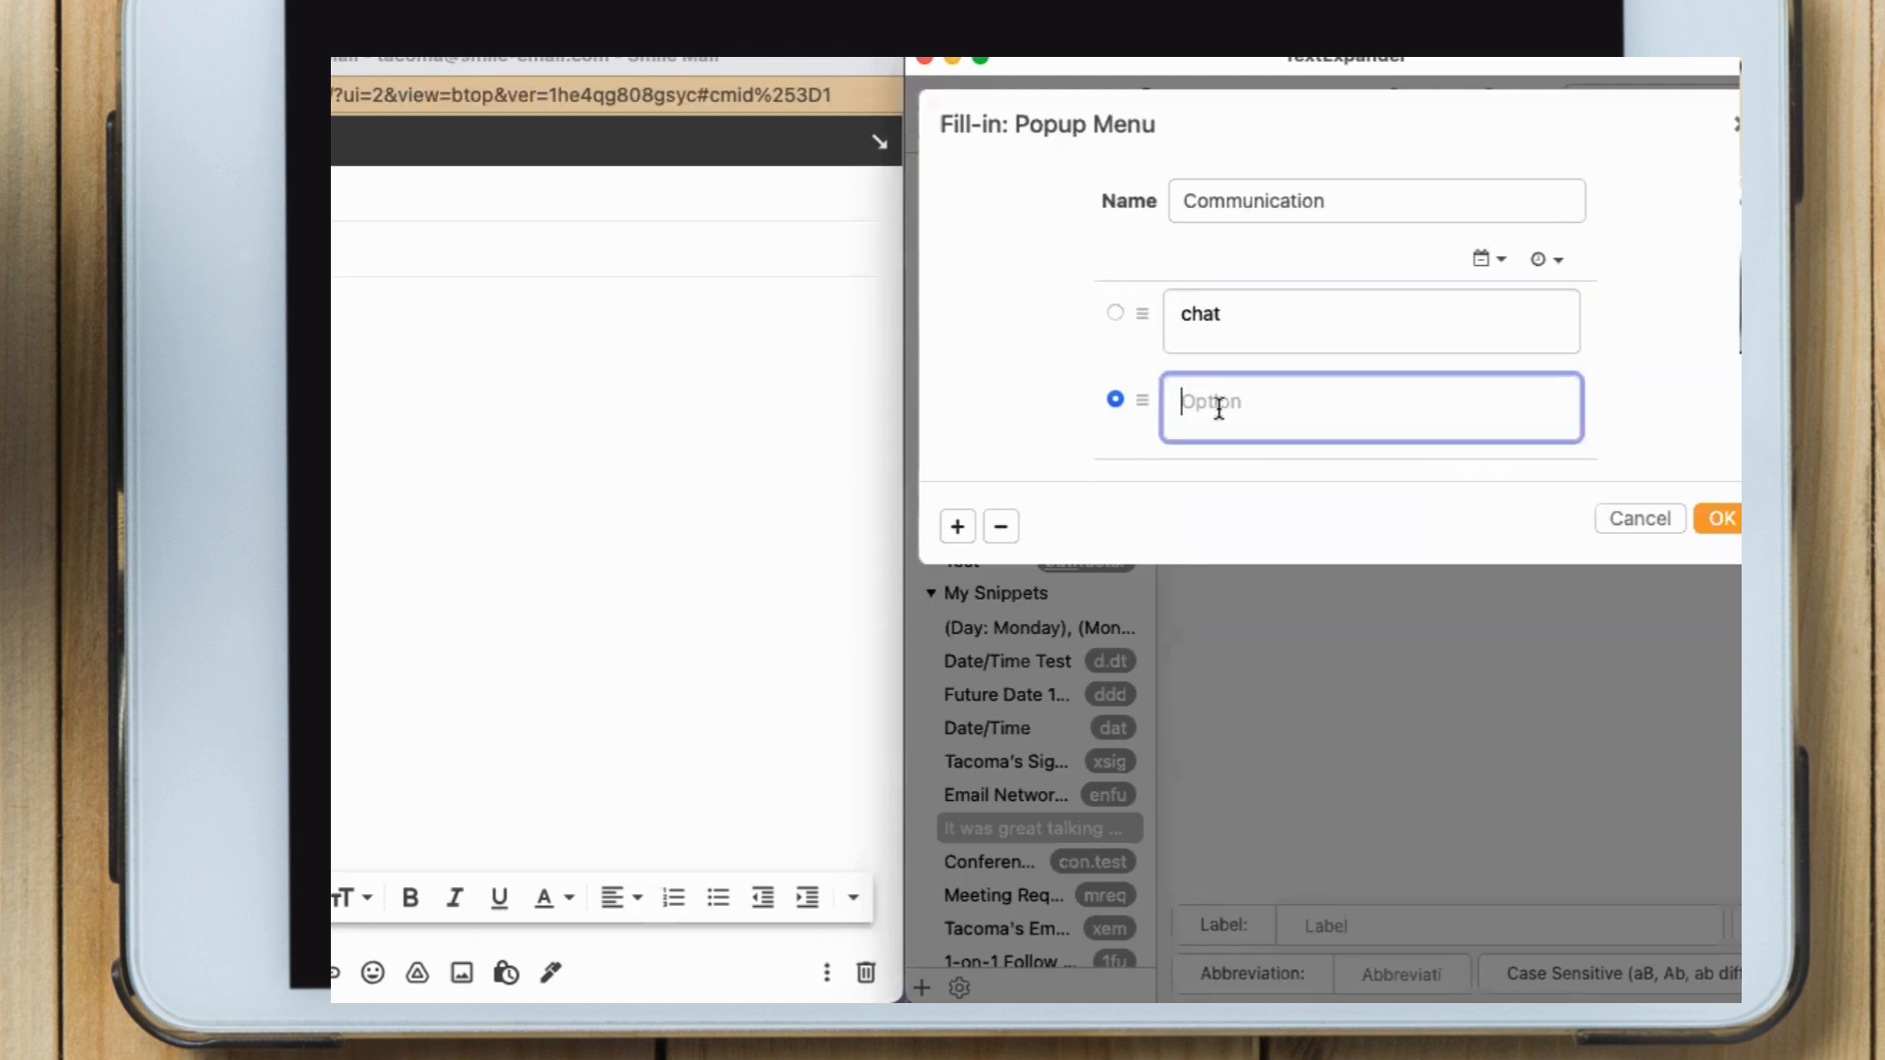
text(hop on a Zoom call)
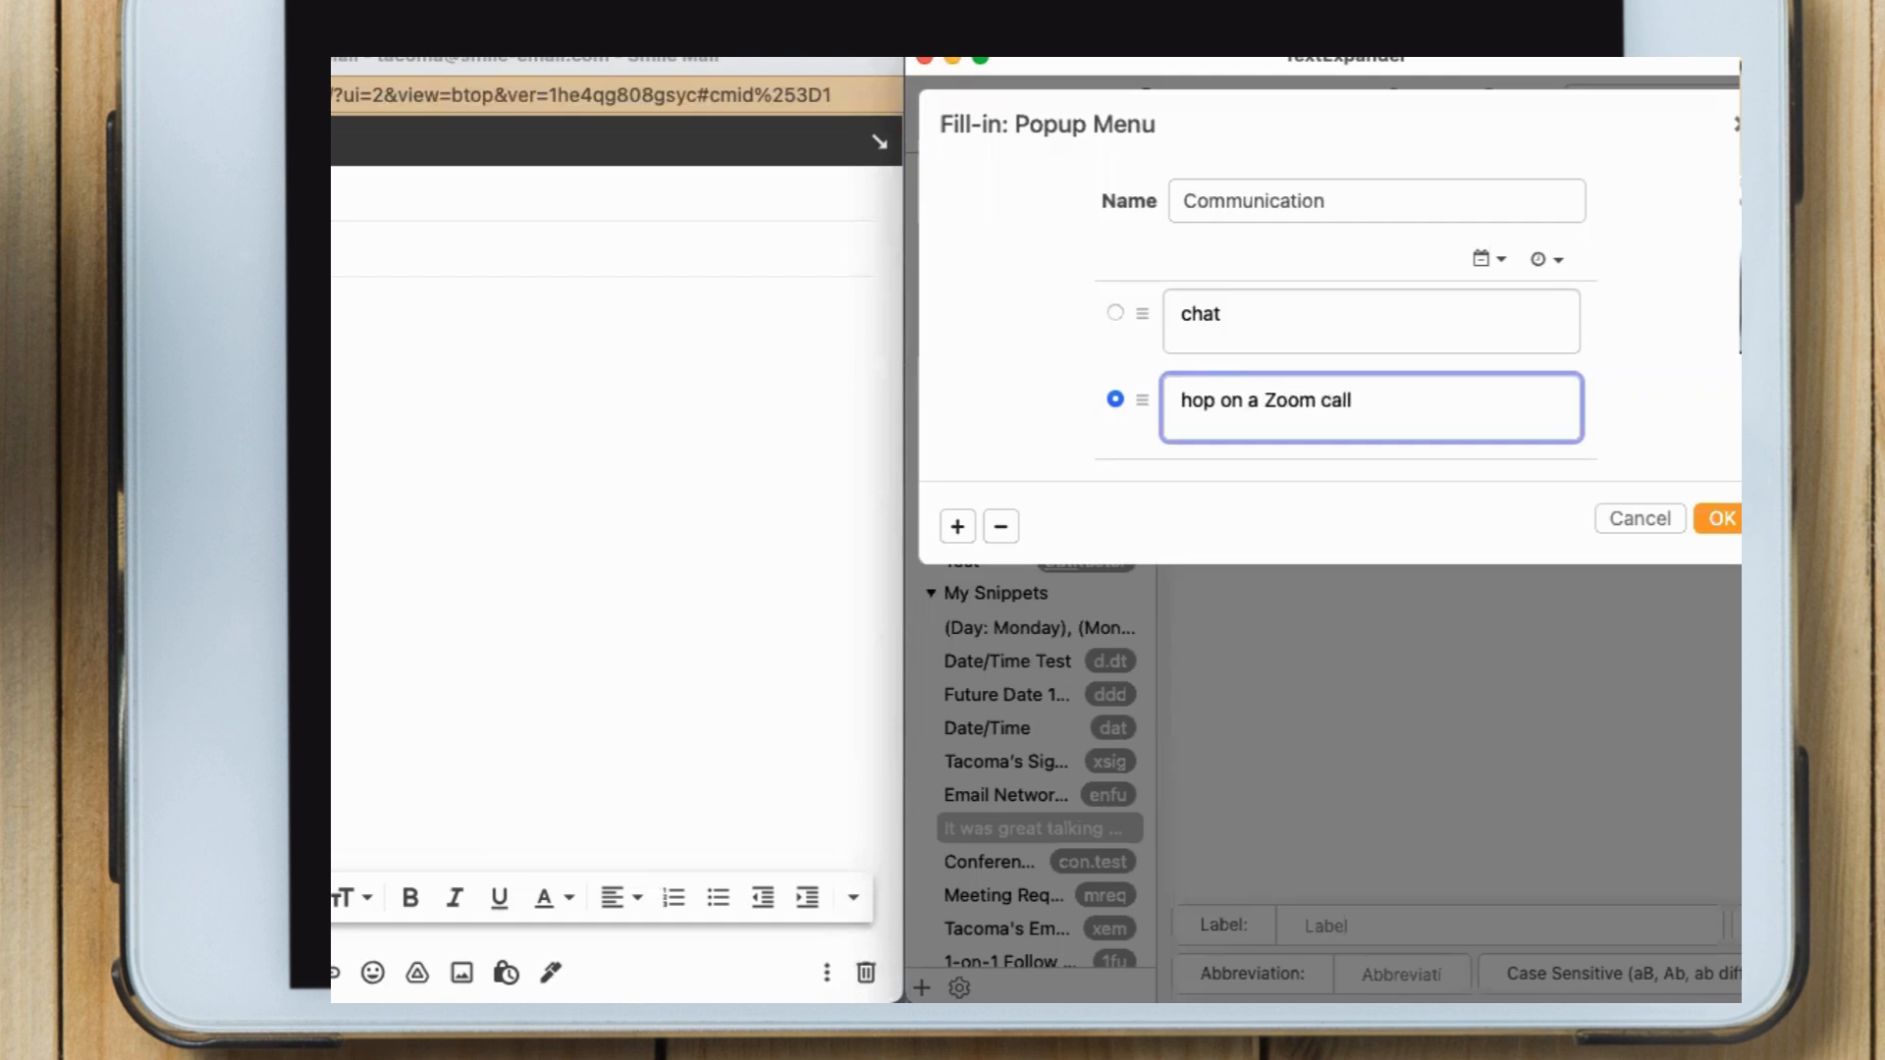
click(958, 528)
click(1190, 472)
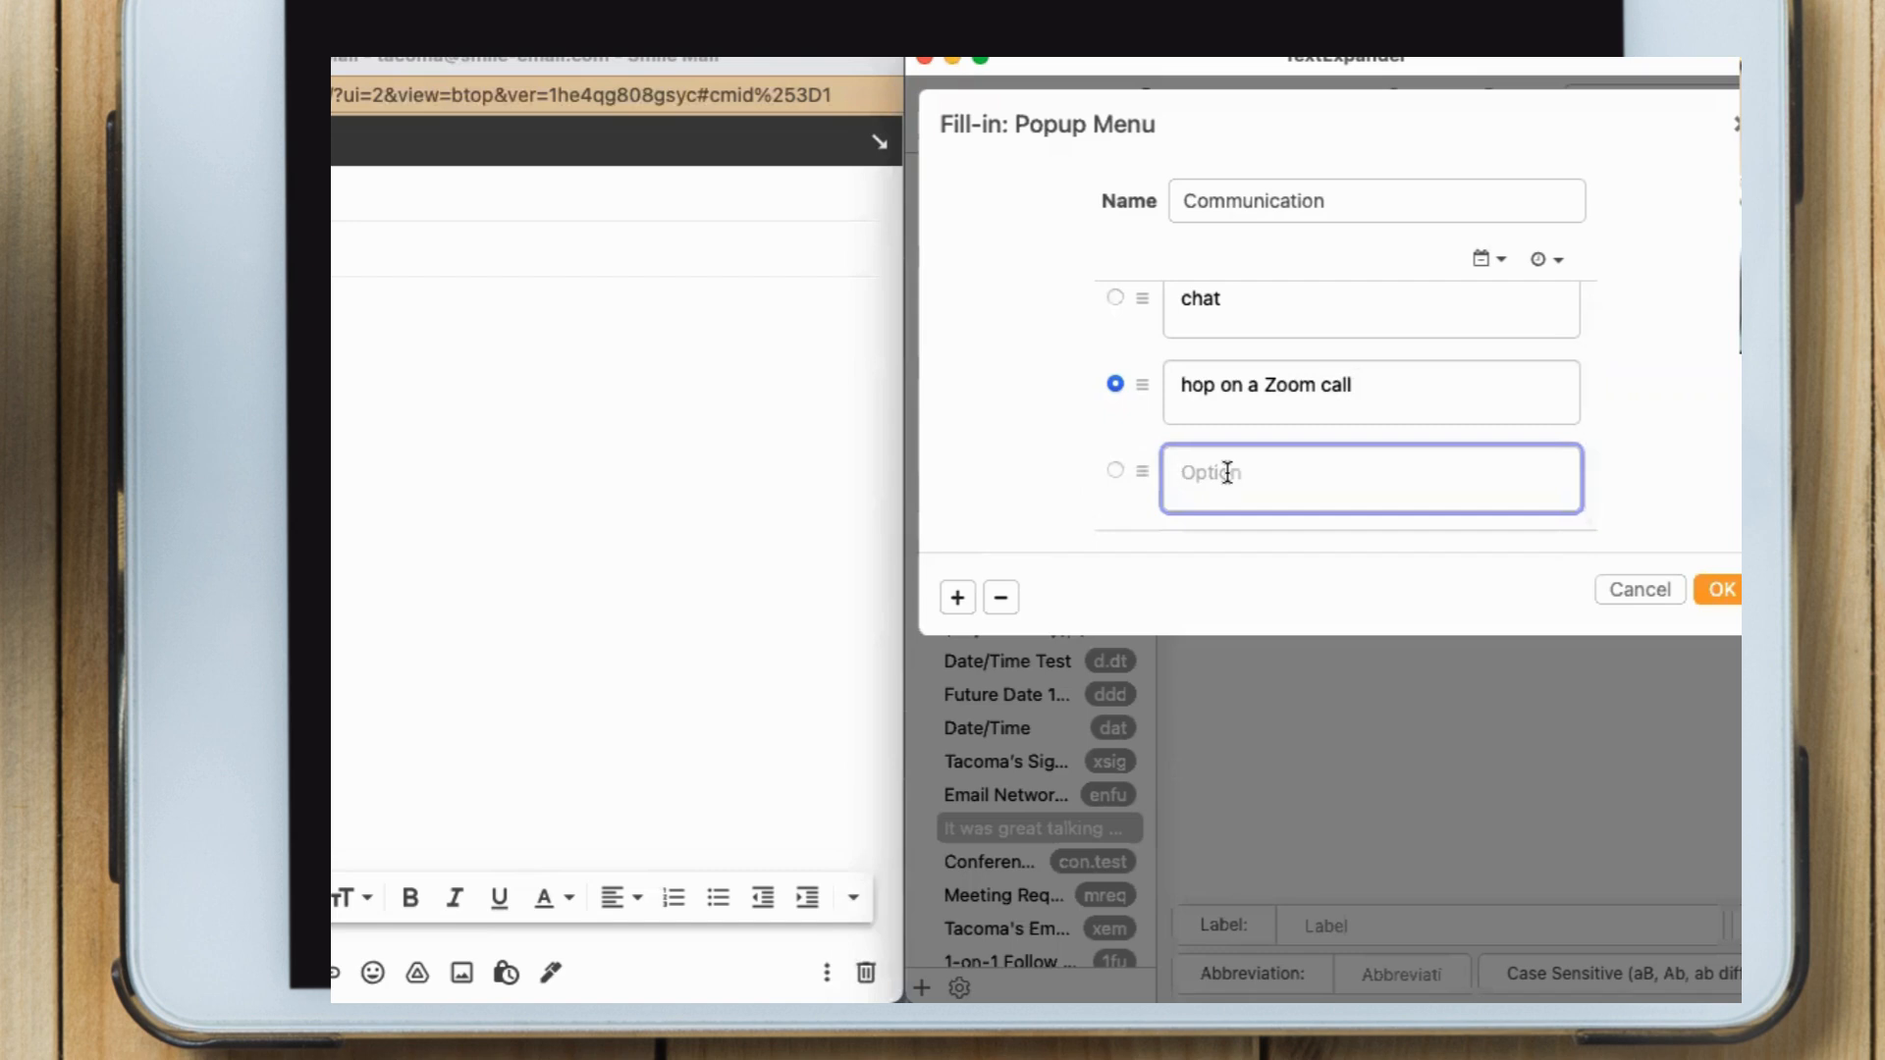
text(meet for coffee)
click(1724, 593)
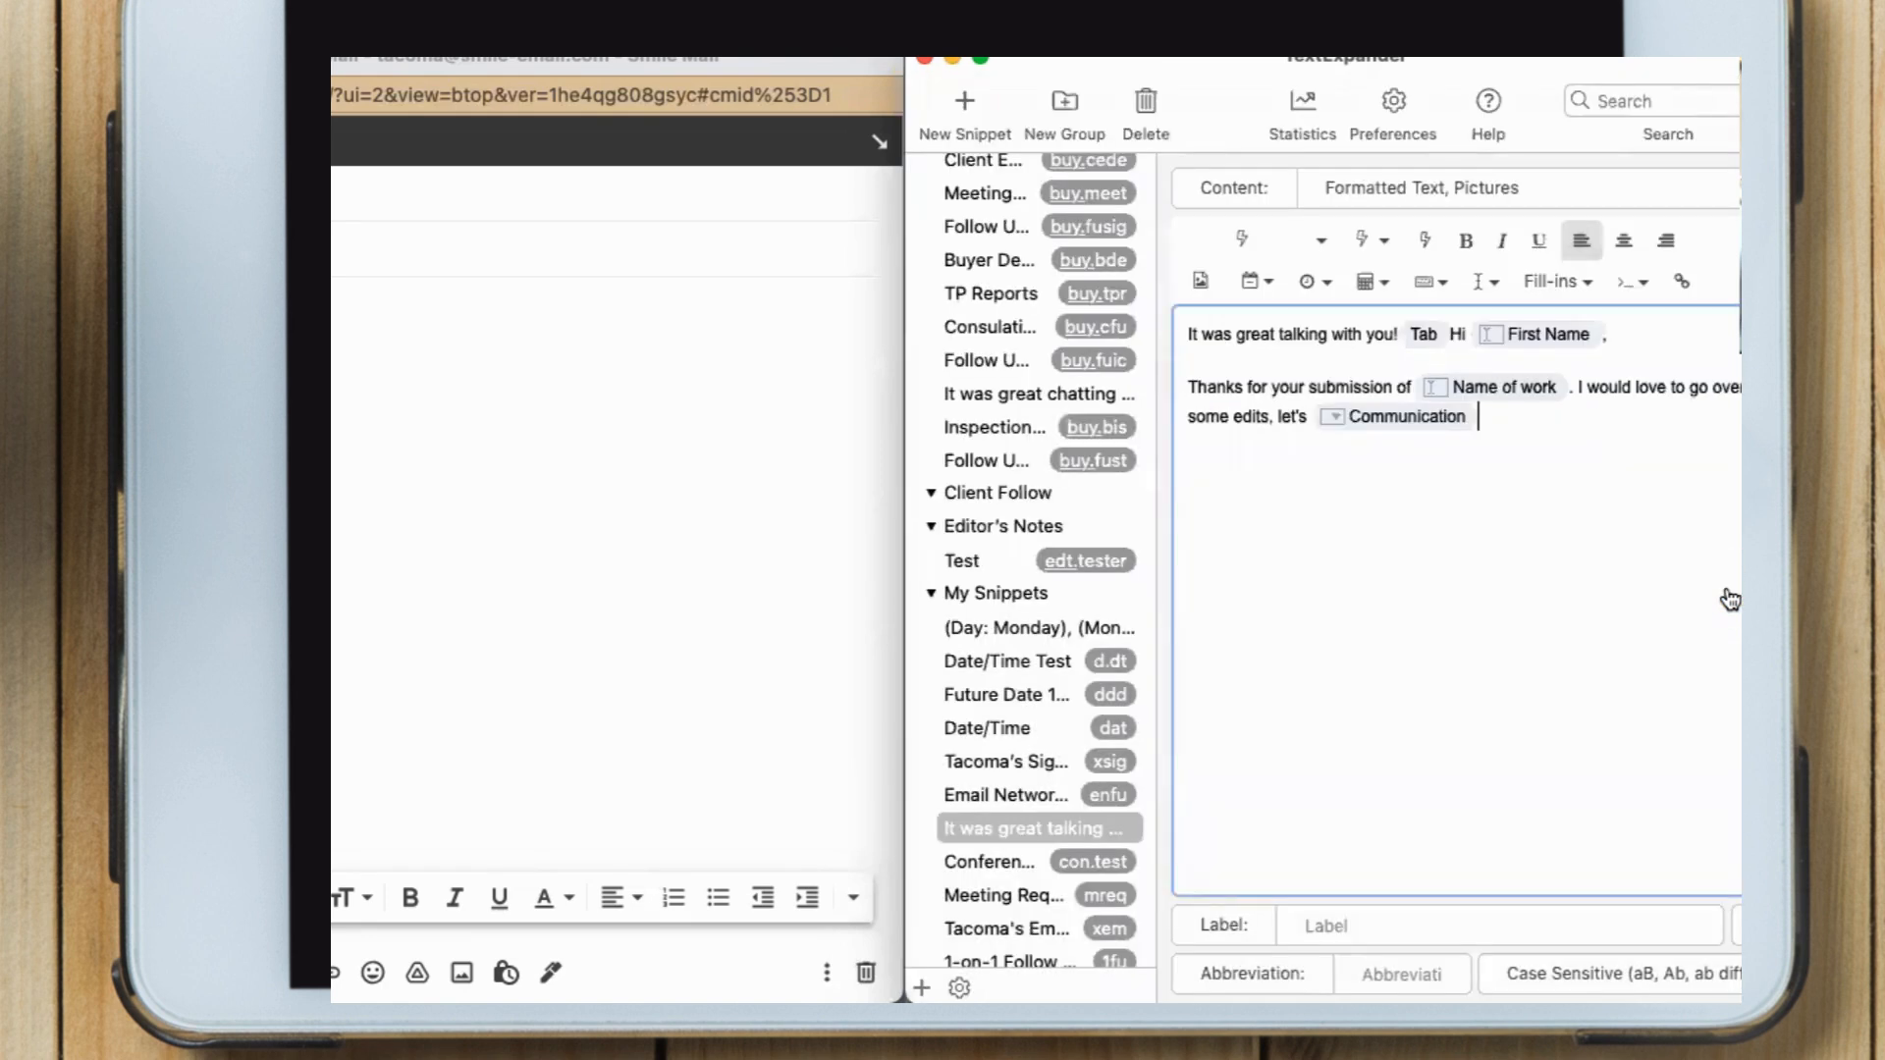
Continue the text after the Communication field with ". Please remember to bring this list with you to our meeting:"
text(.)
text(Please reme)
text(be)
key(BackSpace)
key(BackSpace)
text(b)
text(er to bring t)
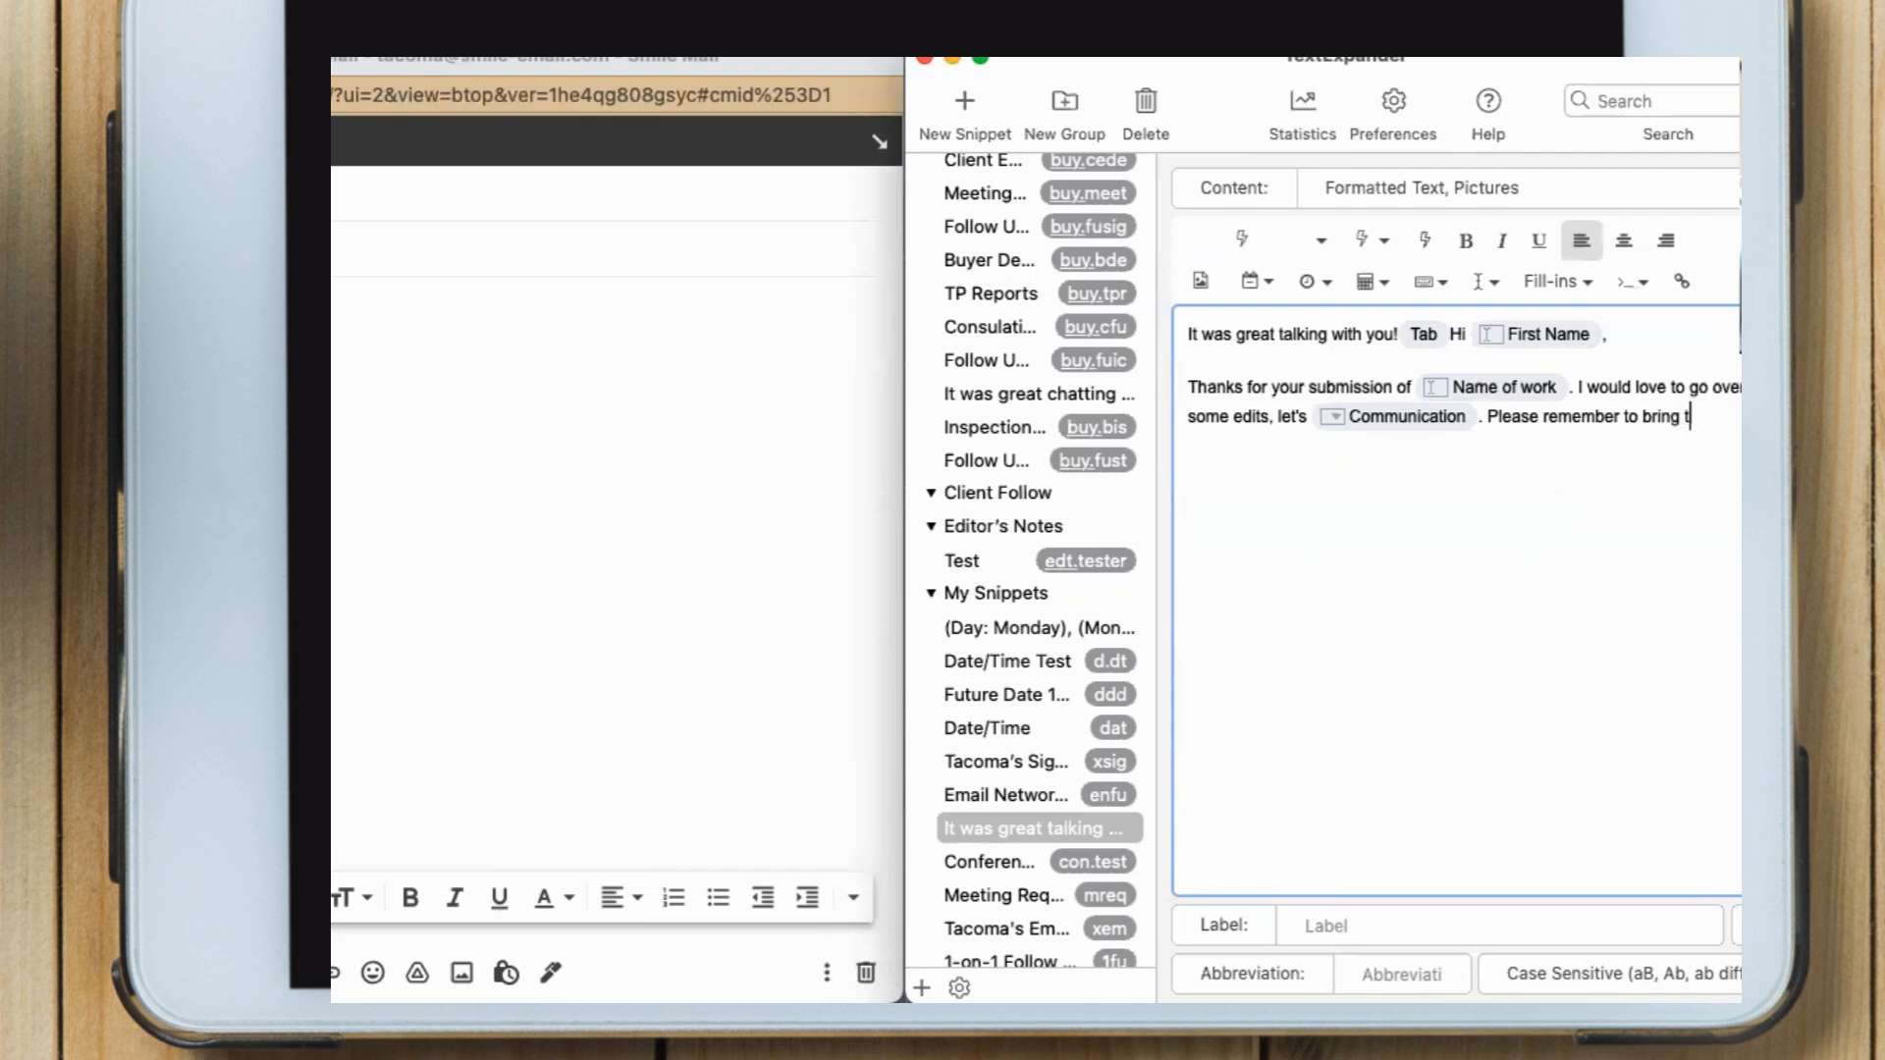
text(his list with you to our )
text(mee)
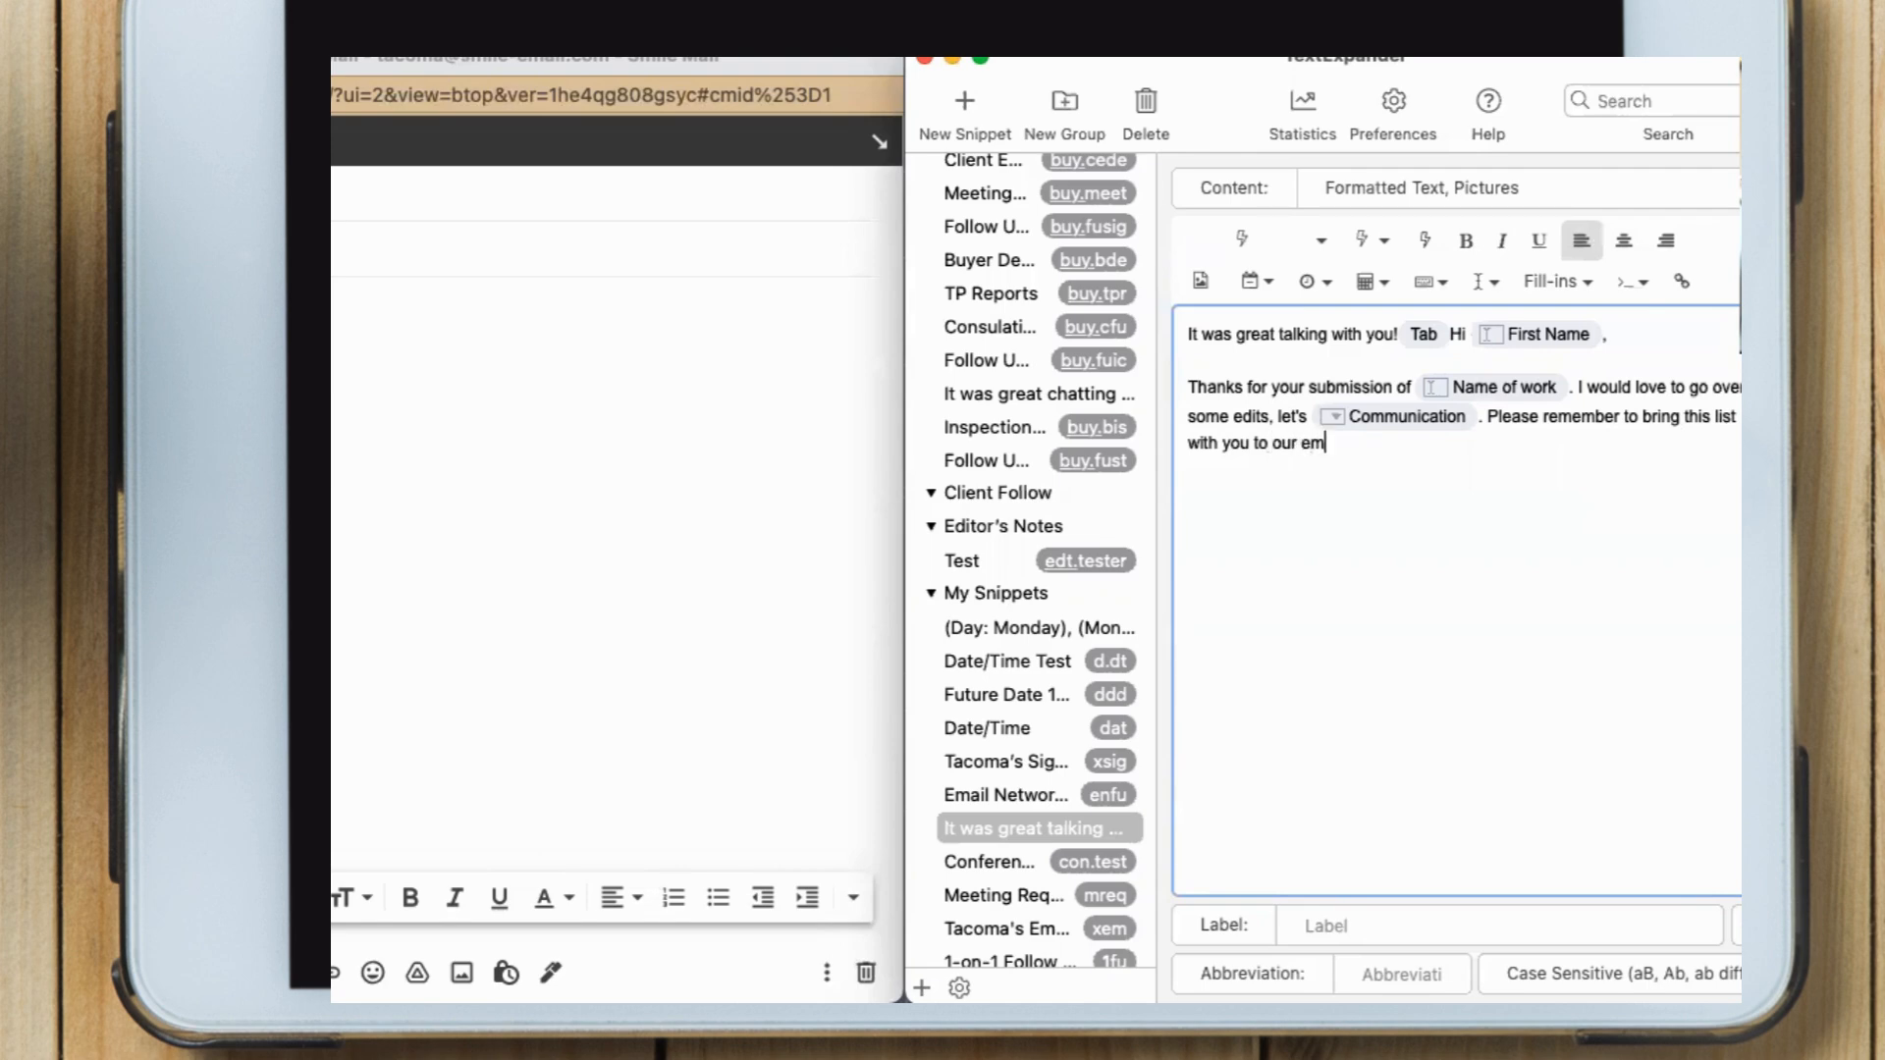
key(BackSpace)
key(BackSpace)
key(BackSpace)
text(meeting:)
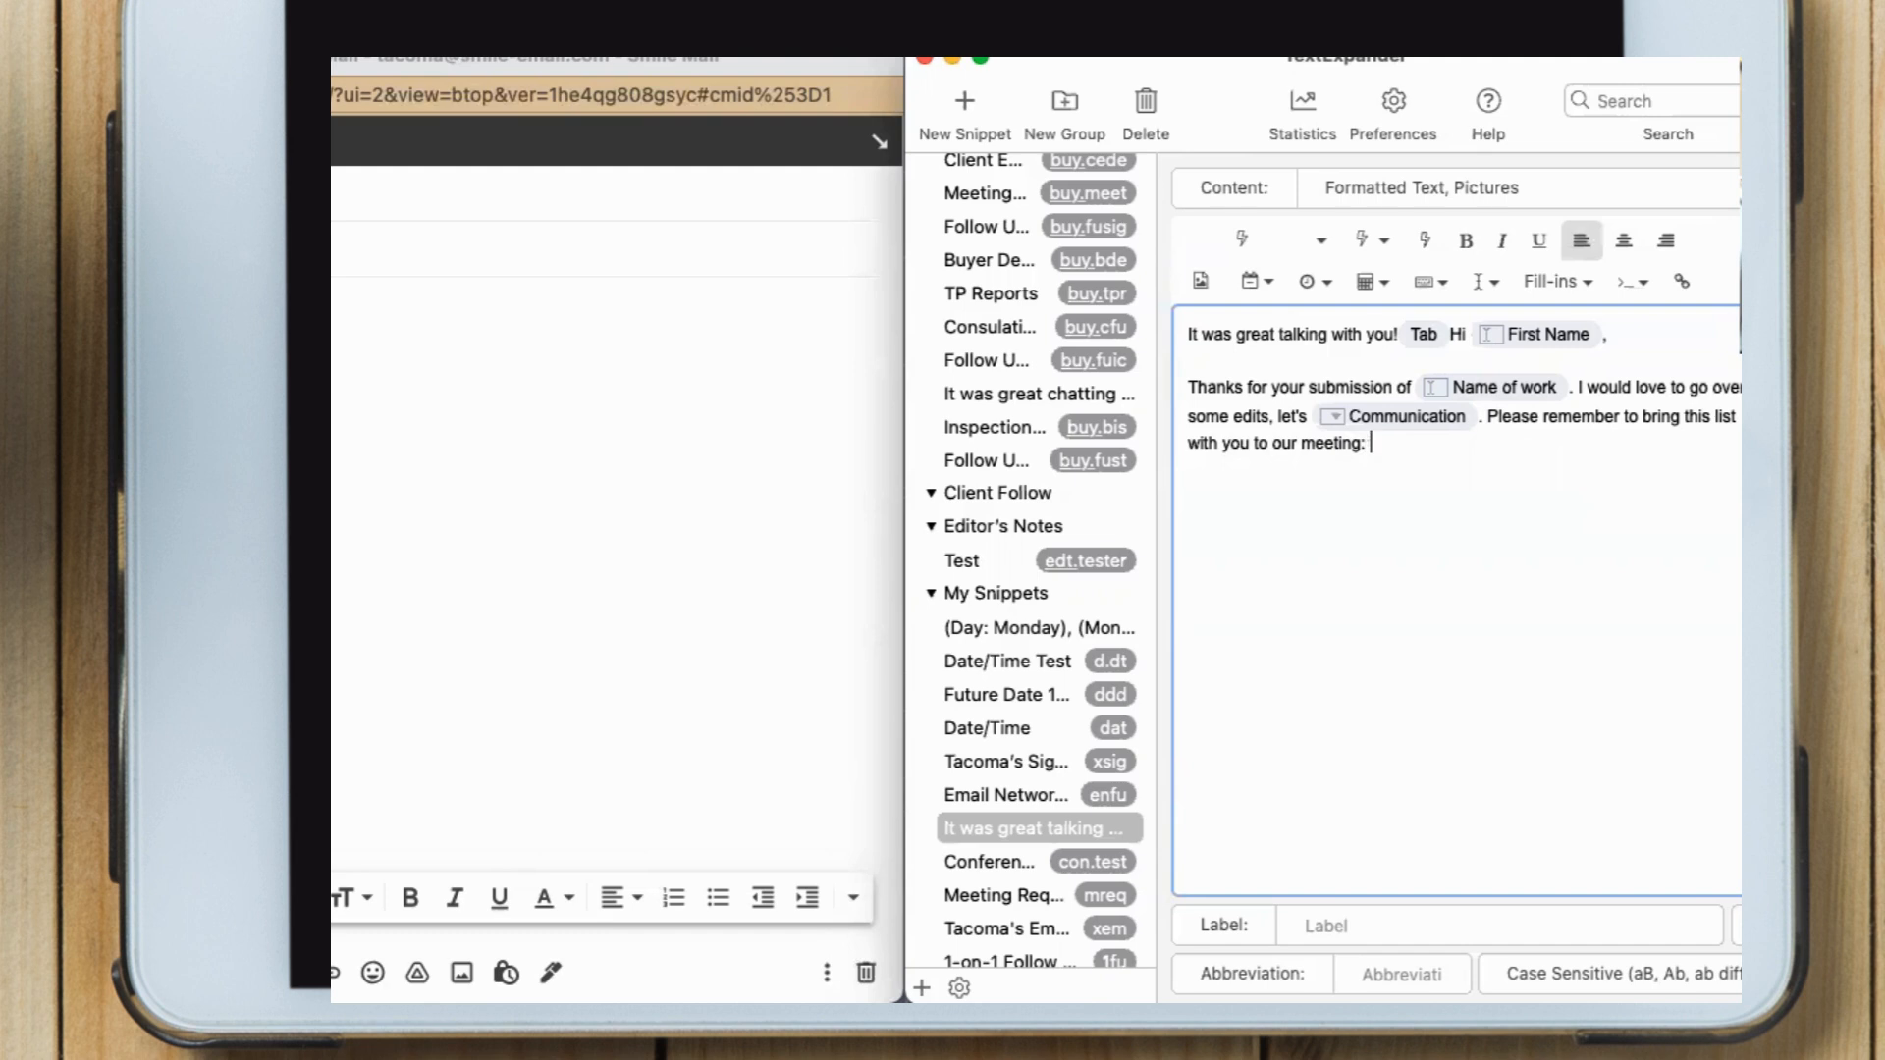
Start a multi line fill-in field after "meeting:" and name it Requirements/Homework
click(1555, 284)
click(1579, 363)
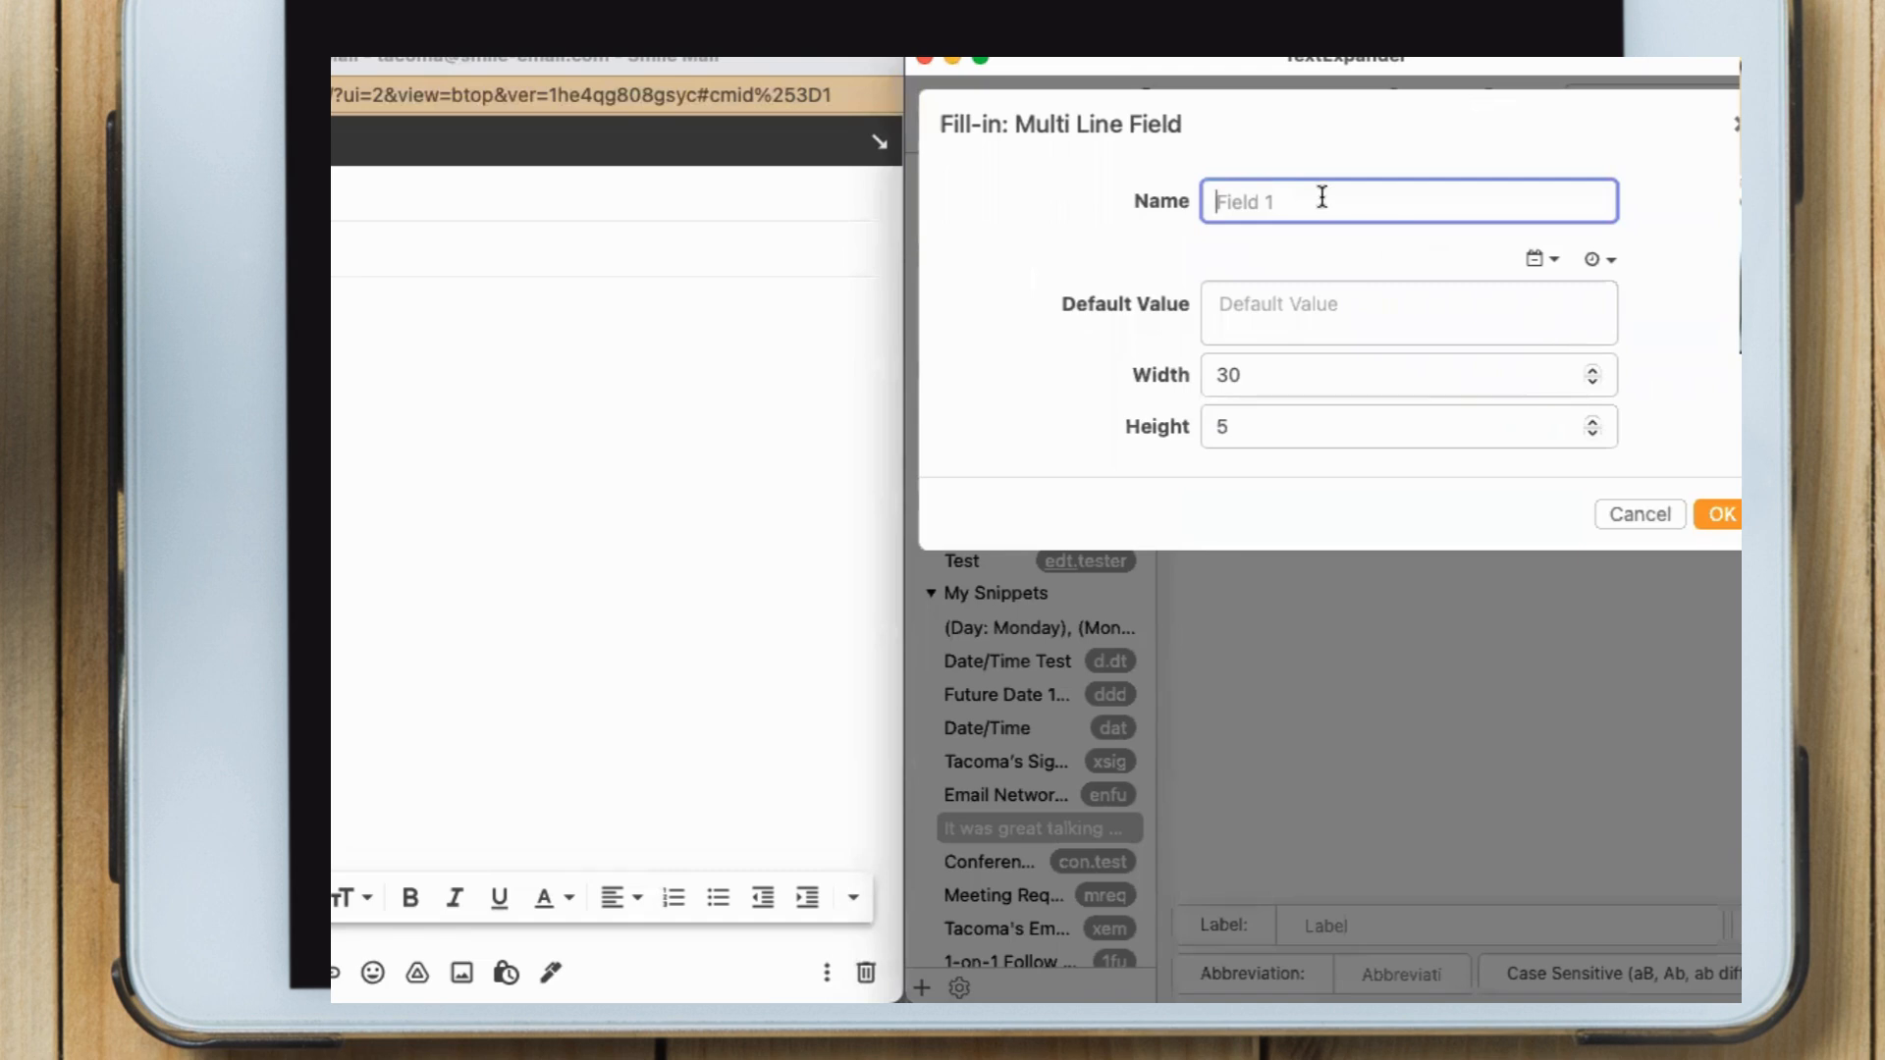
text(Requirements/)
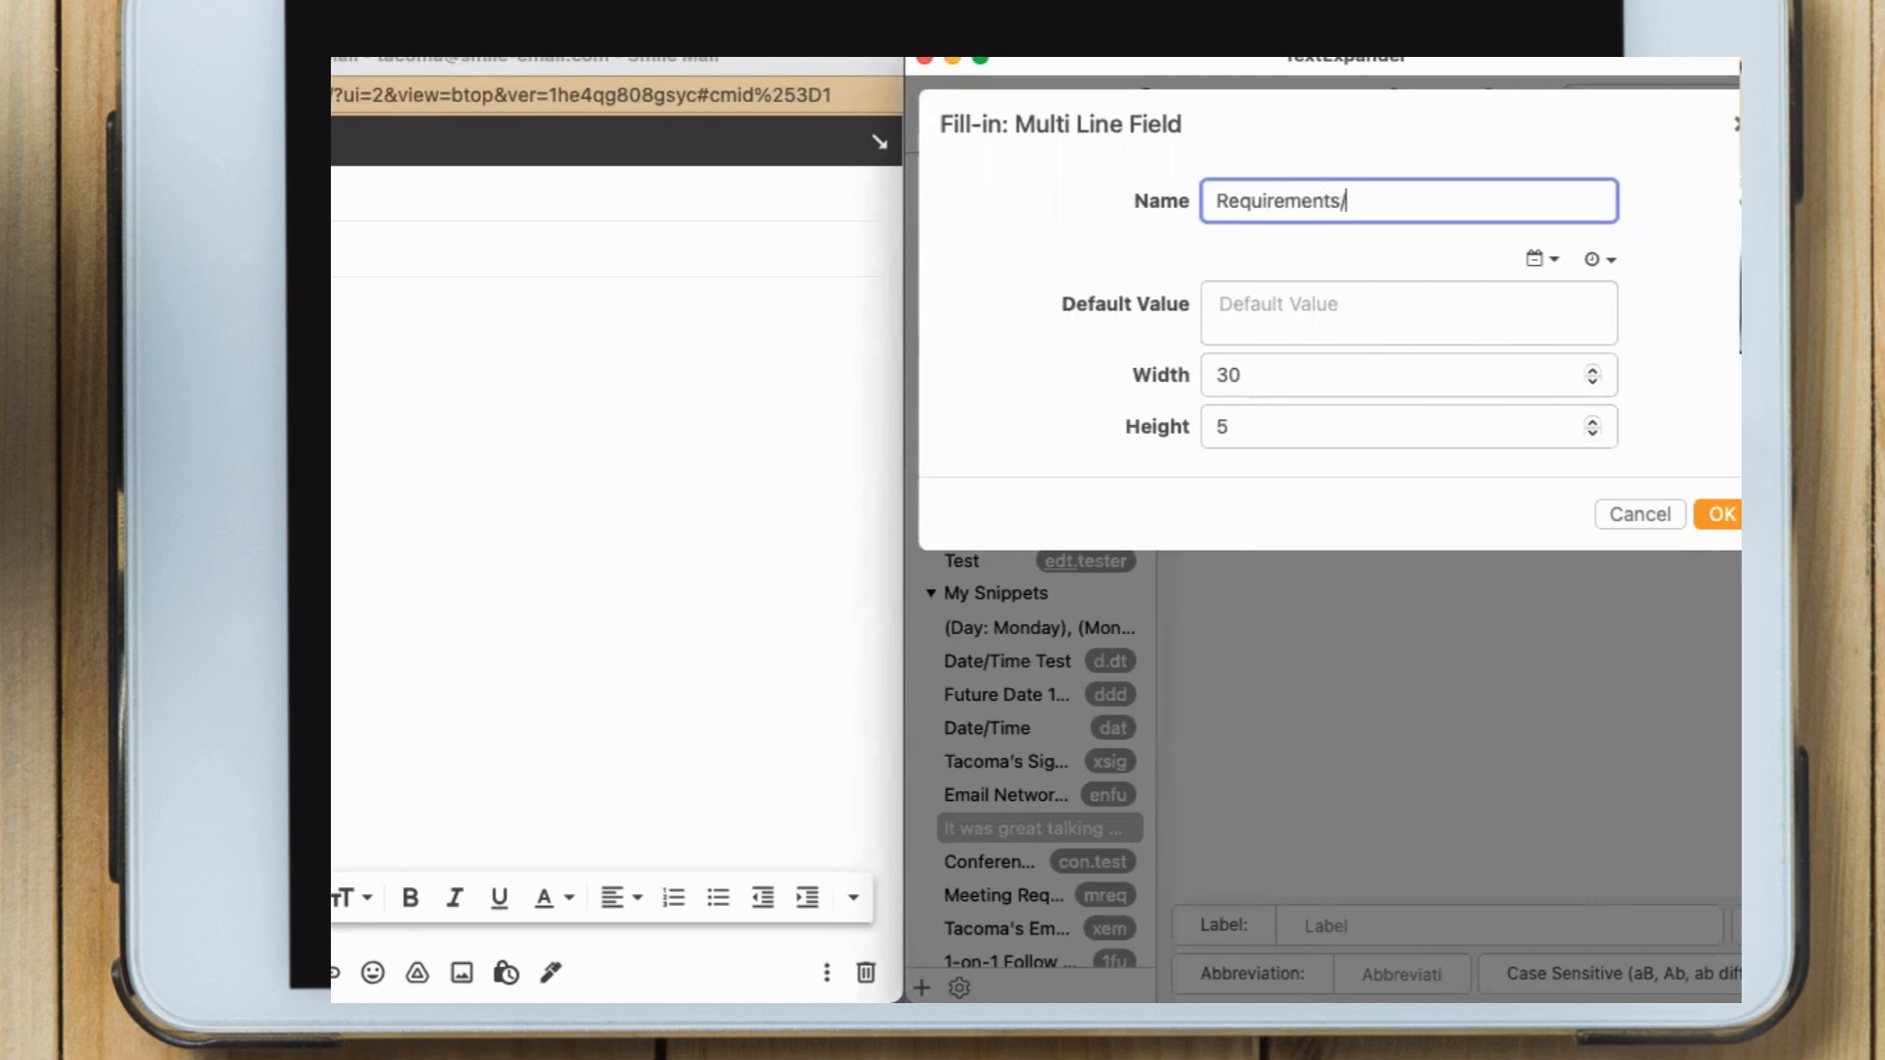
text(Homework)
Insert the multi line field with the four-line default value "1. al;kdjflkj", "2.;alkjdflj", "3. lakjdfladj", "4. aldkfjalkdj"
click(1309, 303)
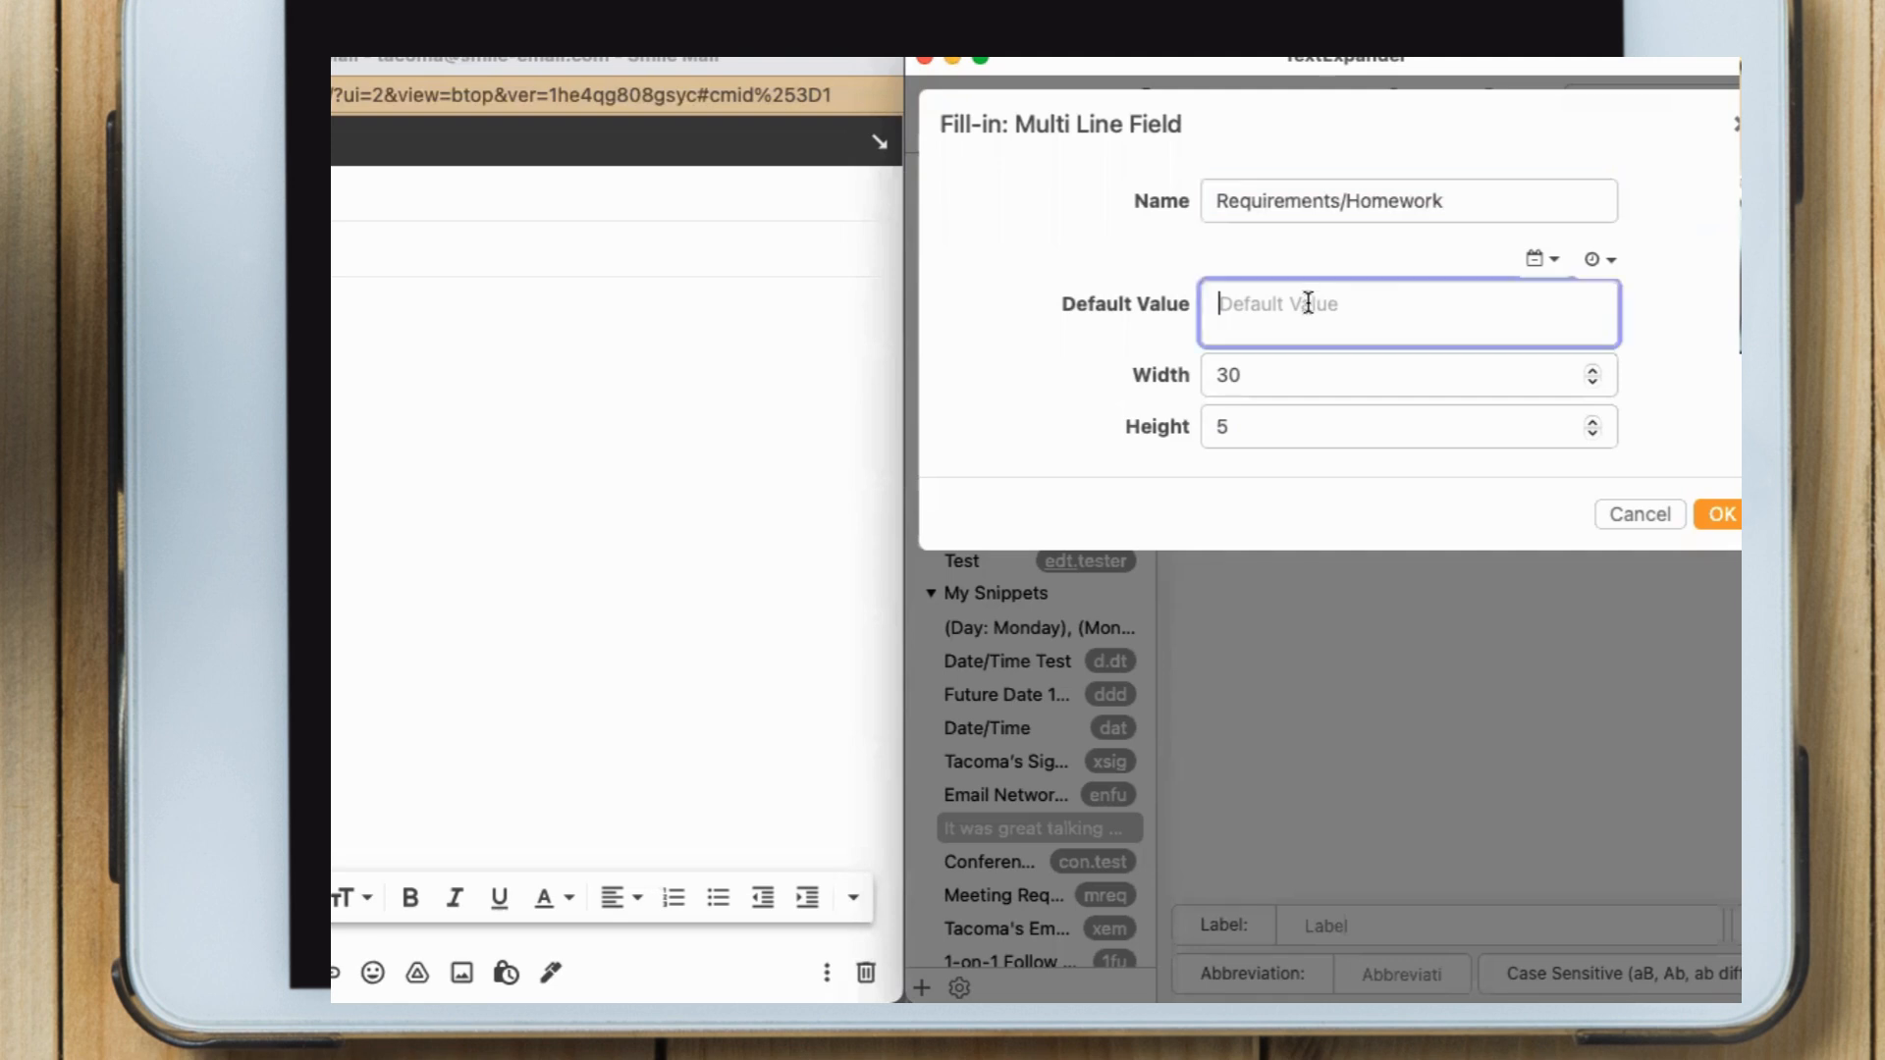
text(1. al;kdjflkj)
key(Return)
text(2.;alkjdflj)
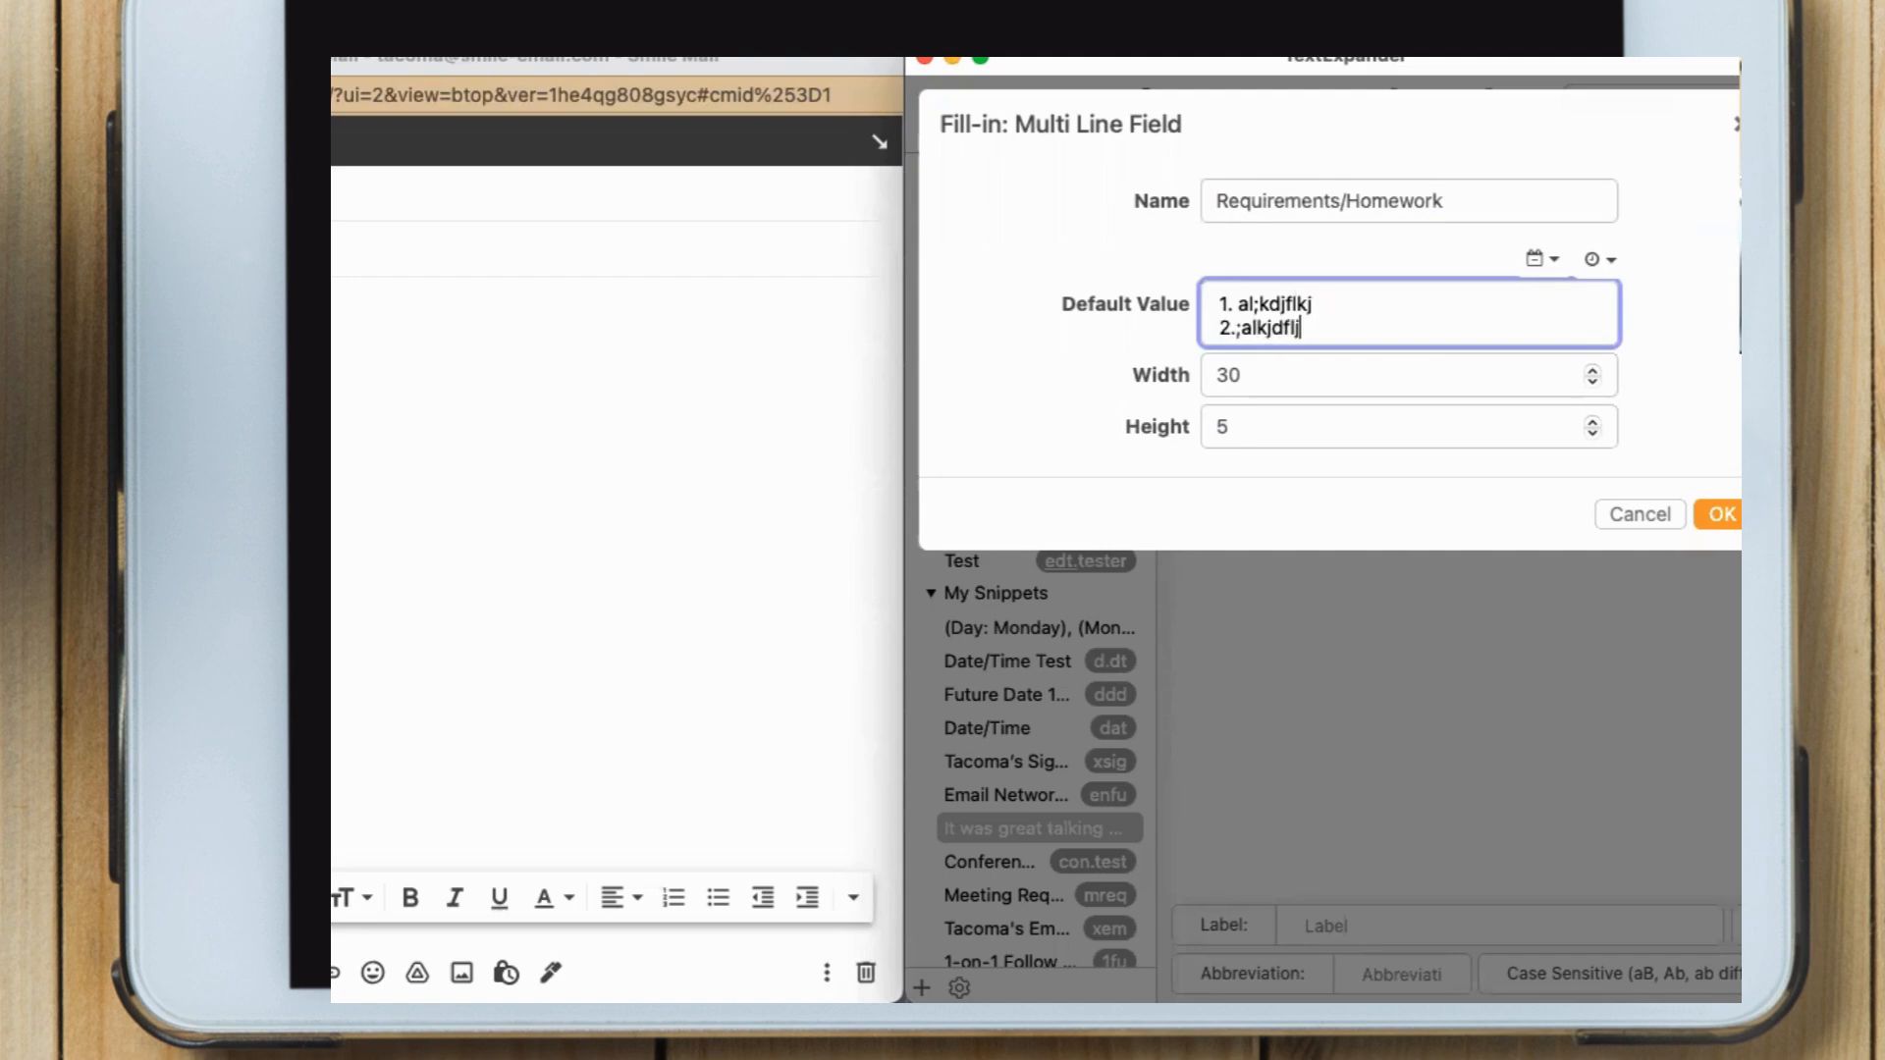
key(Return)
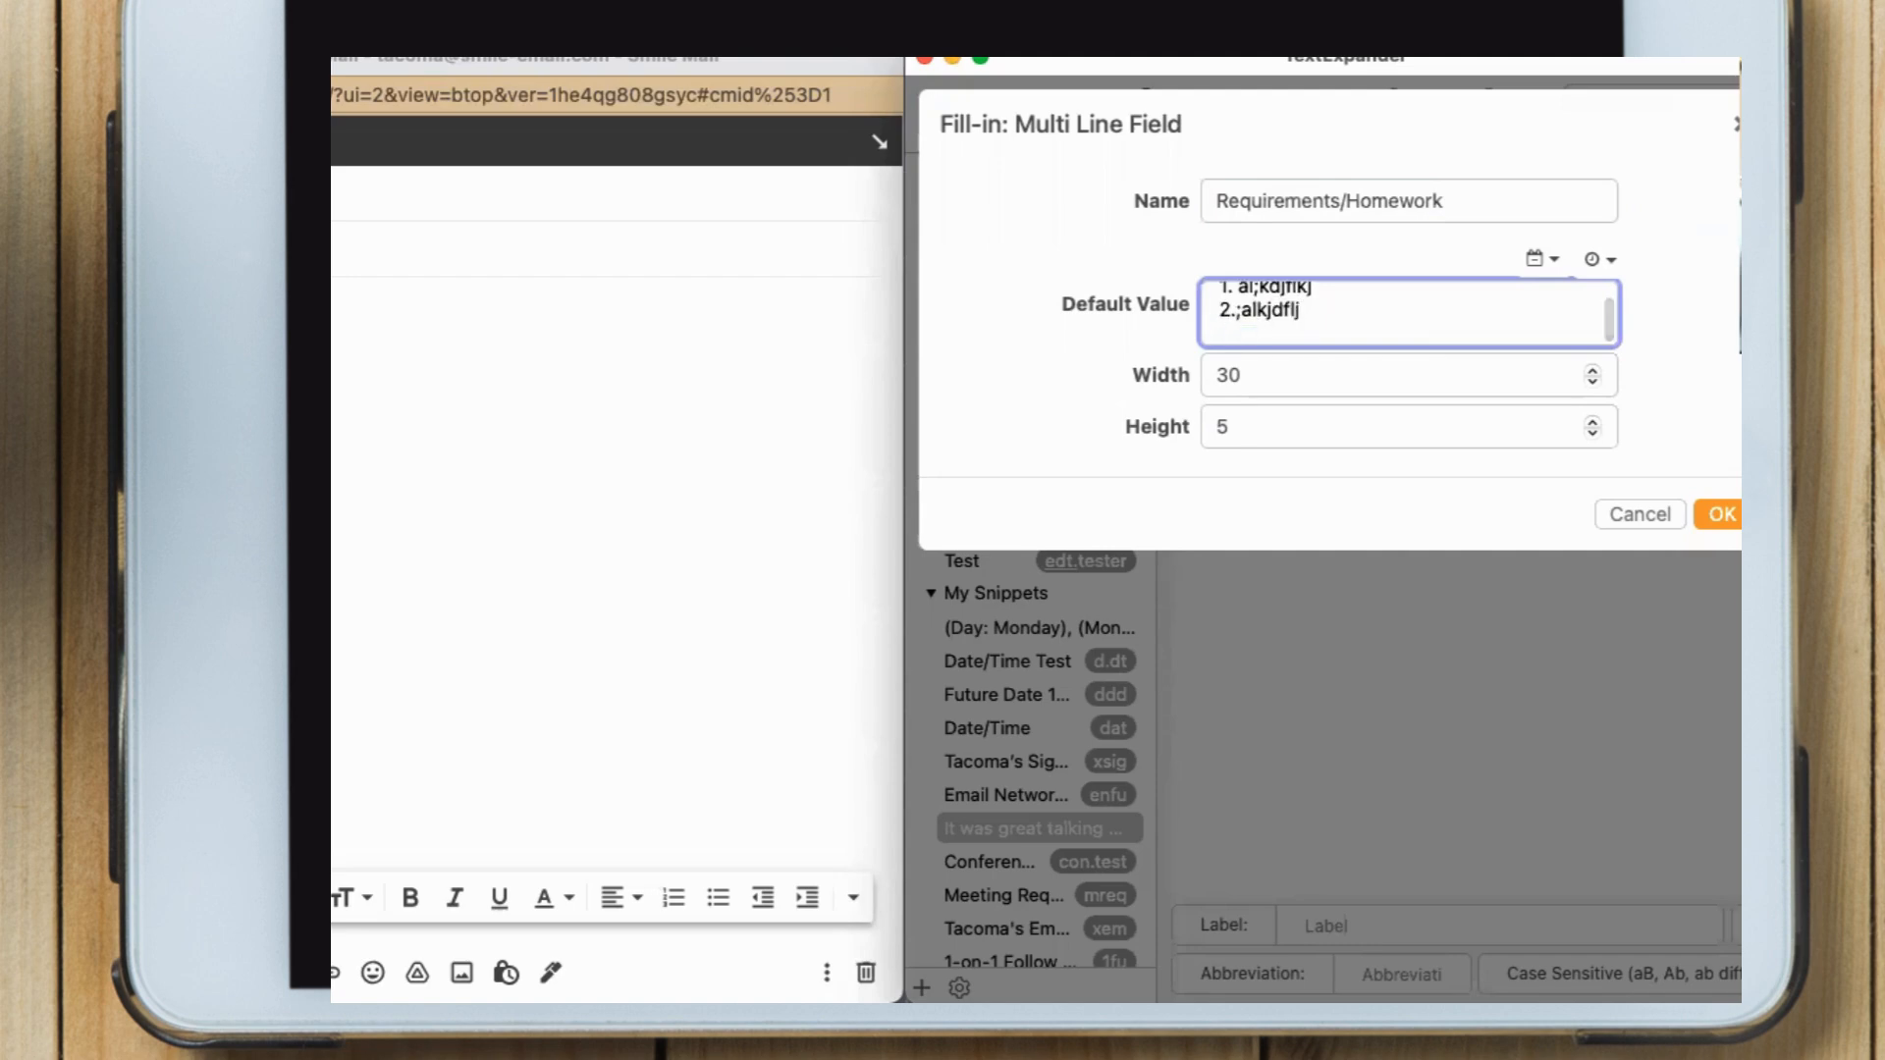
text(3 . lakjdfladj)
key(Return)
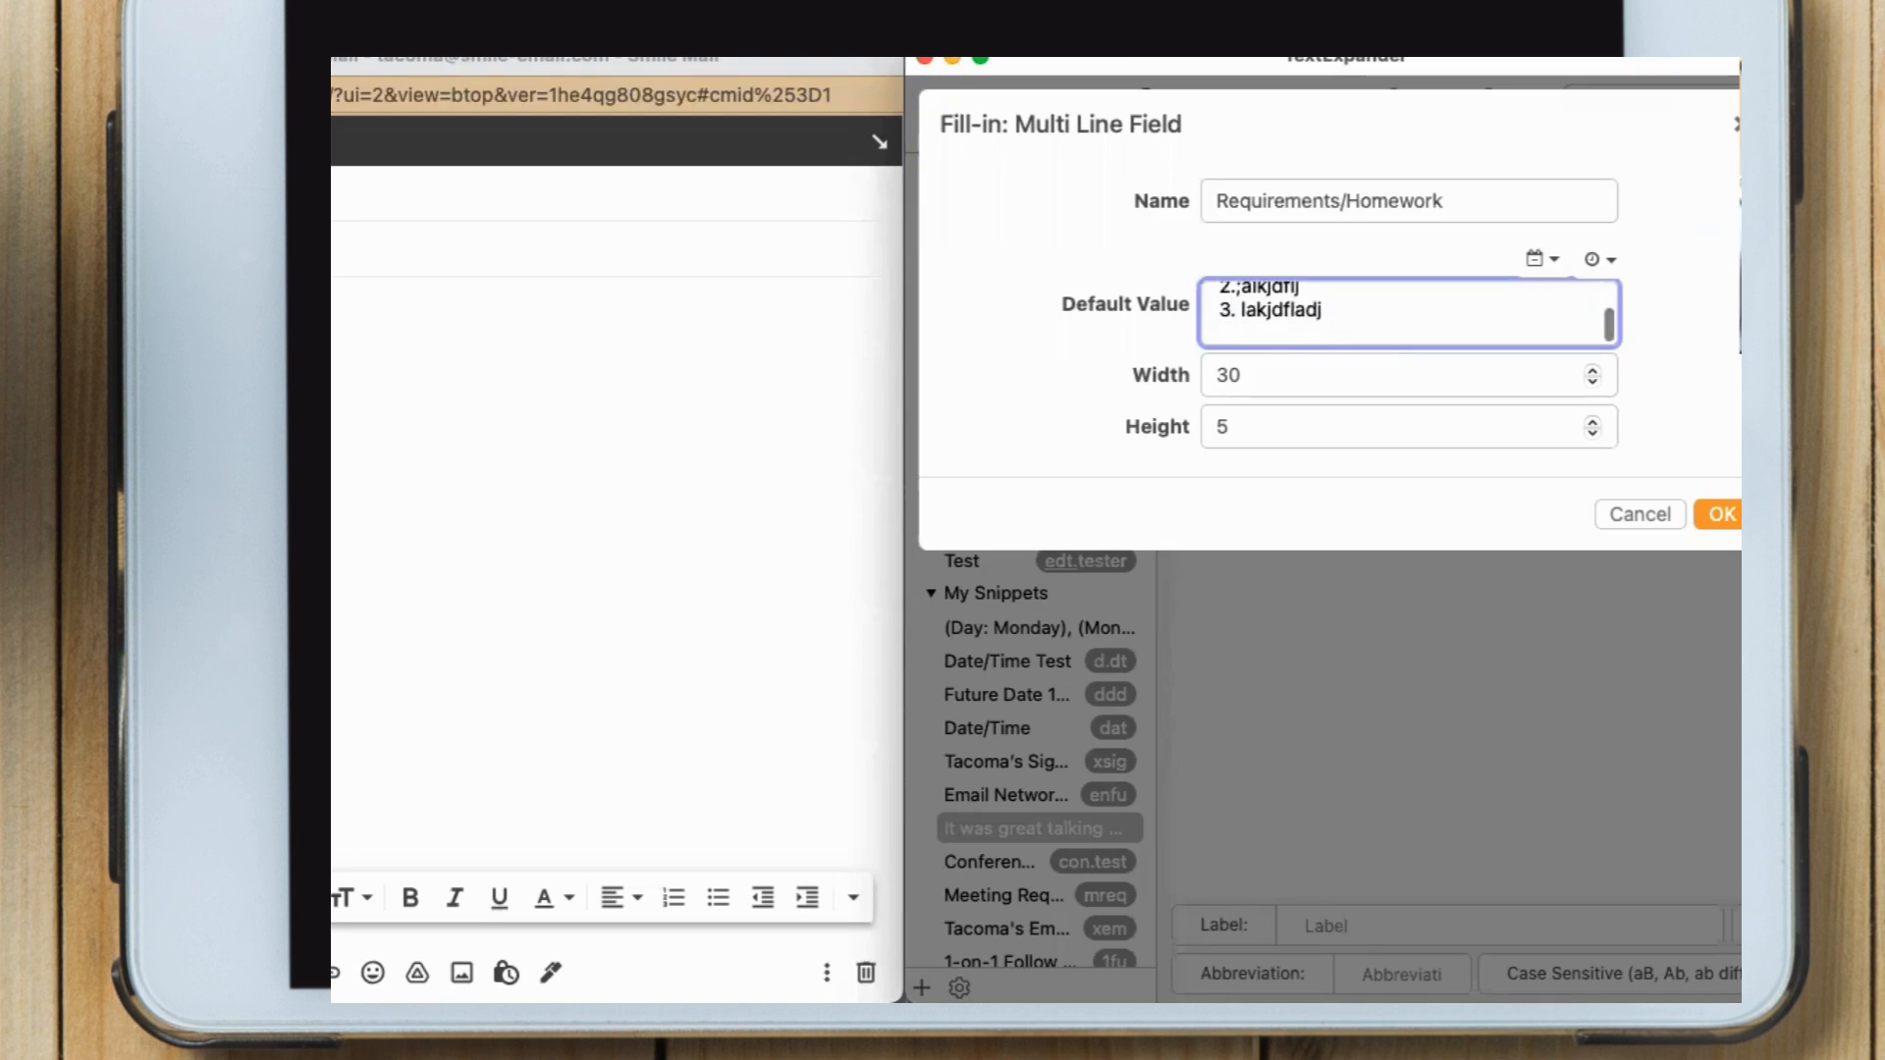
text(4. aldkfjalkdj)
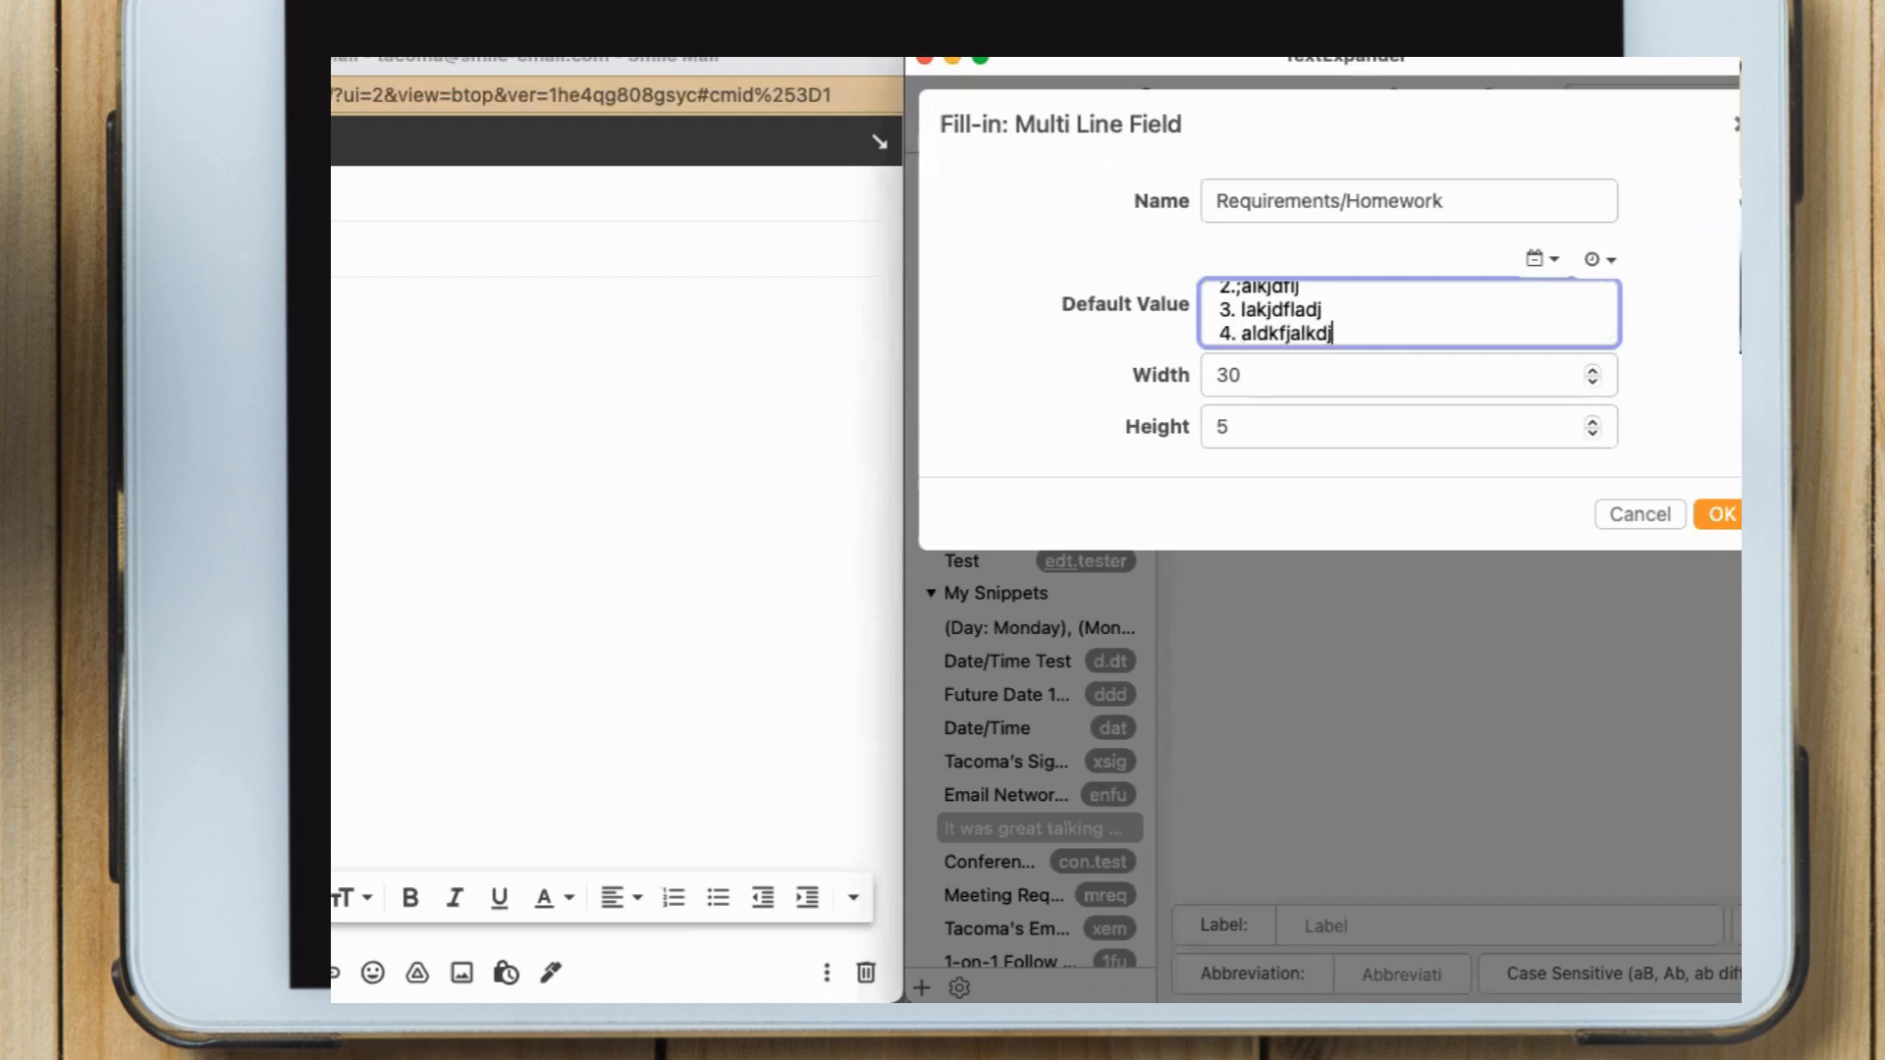
click(1733, 521)
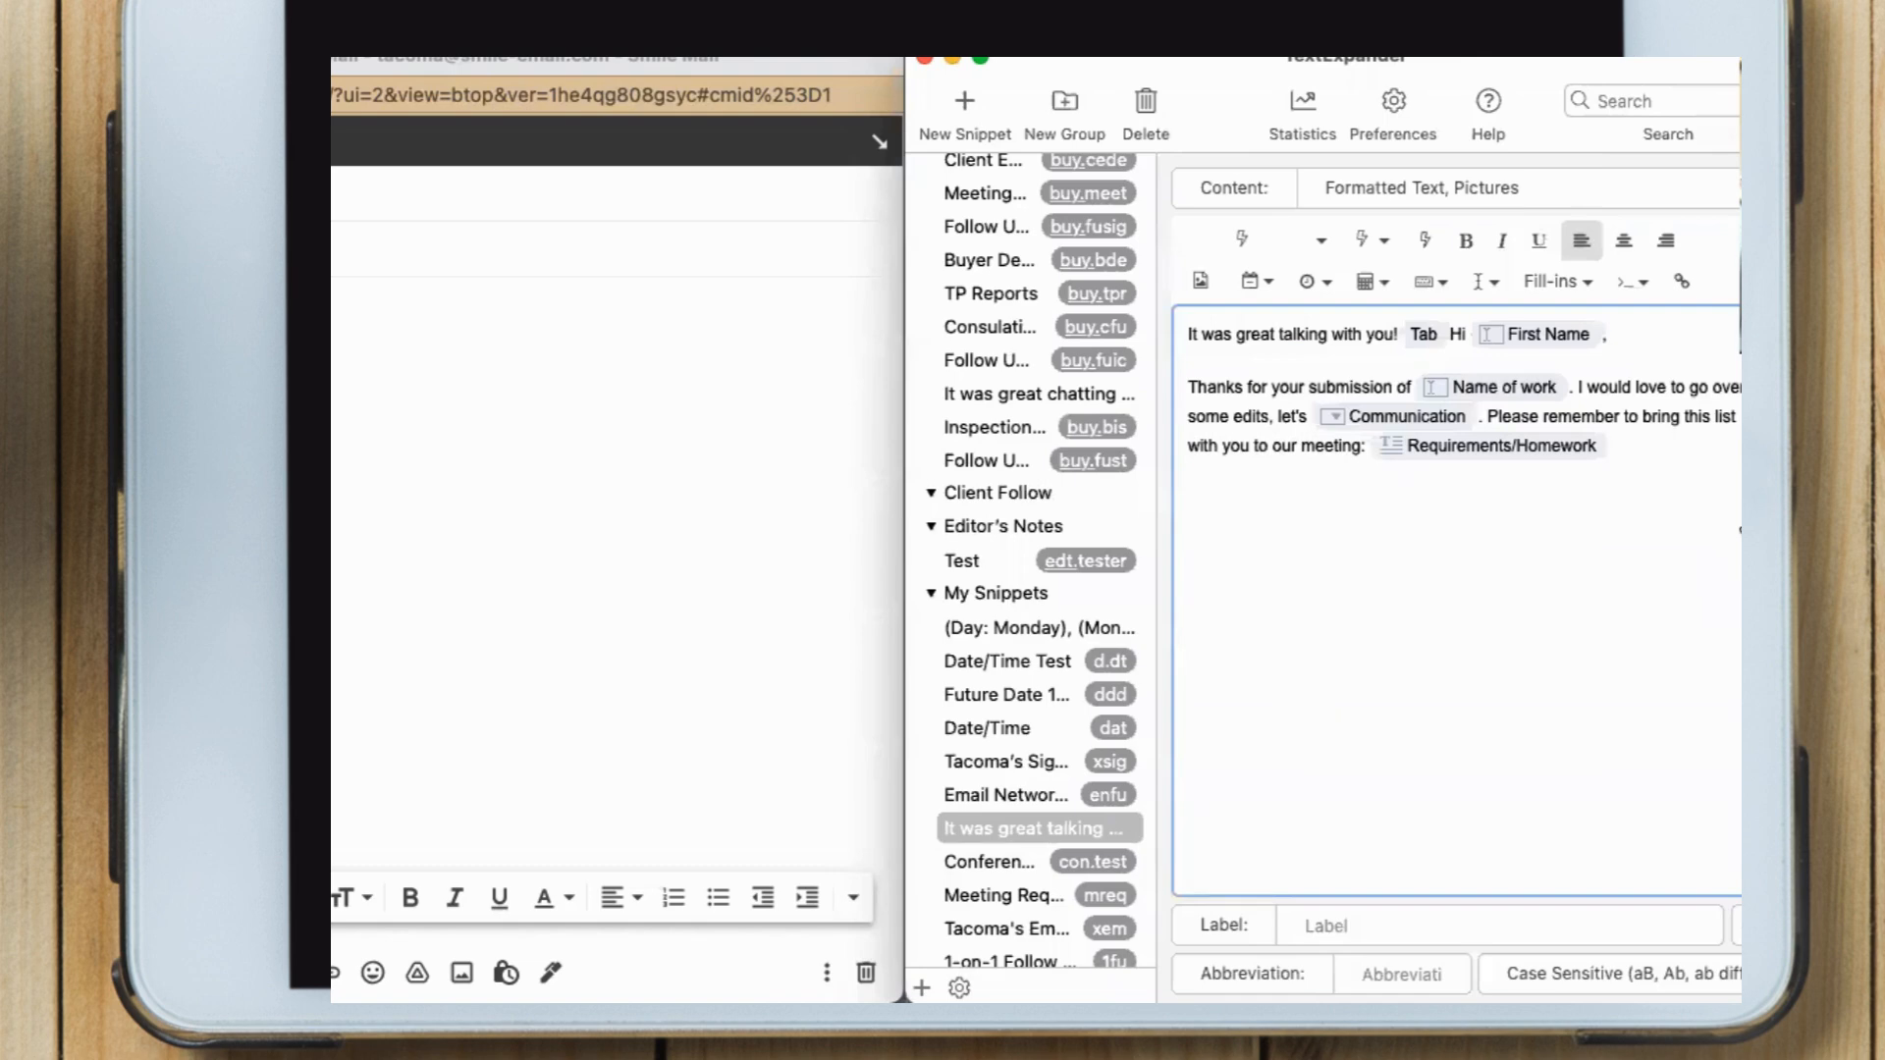
End the sentence after the Requirements/Homework field with a period and start a new paragraph
text(.)
key(Return)
key(Return)
Insert an optional section fill-in named "Contract Adjustments" in the new paragraph, included by default
click(1557, 282)
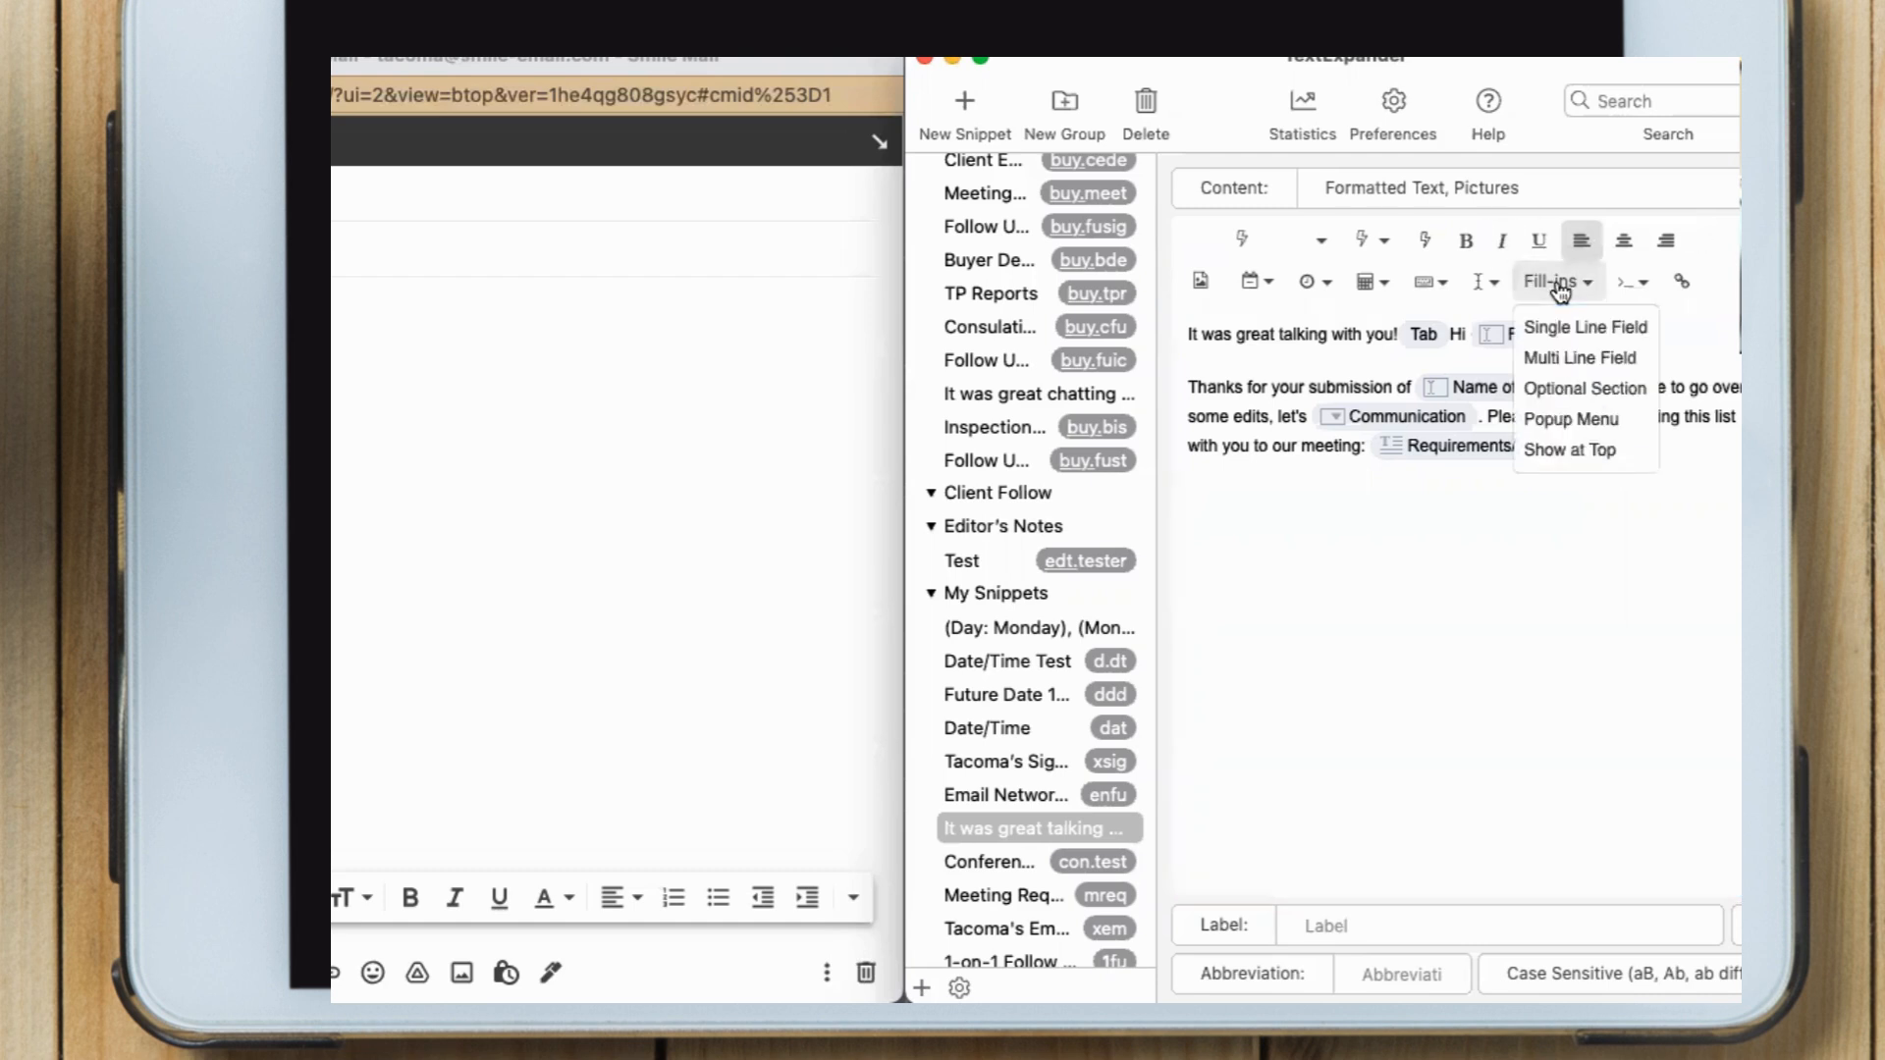
click(1579, 388)
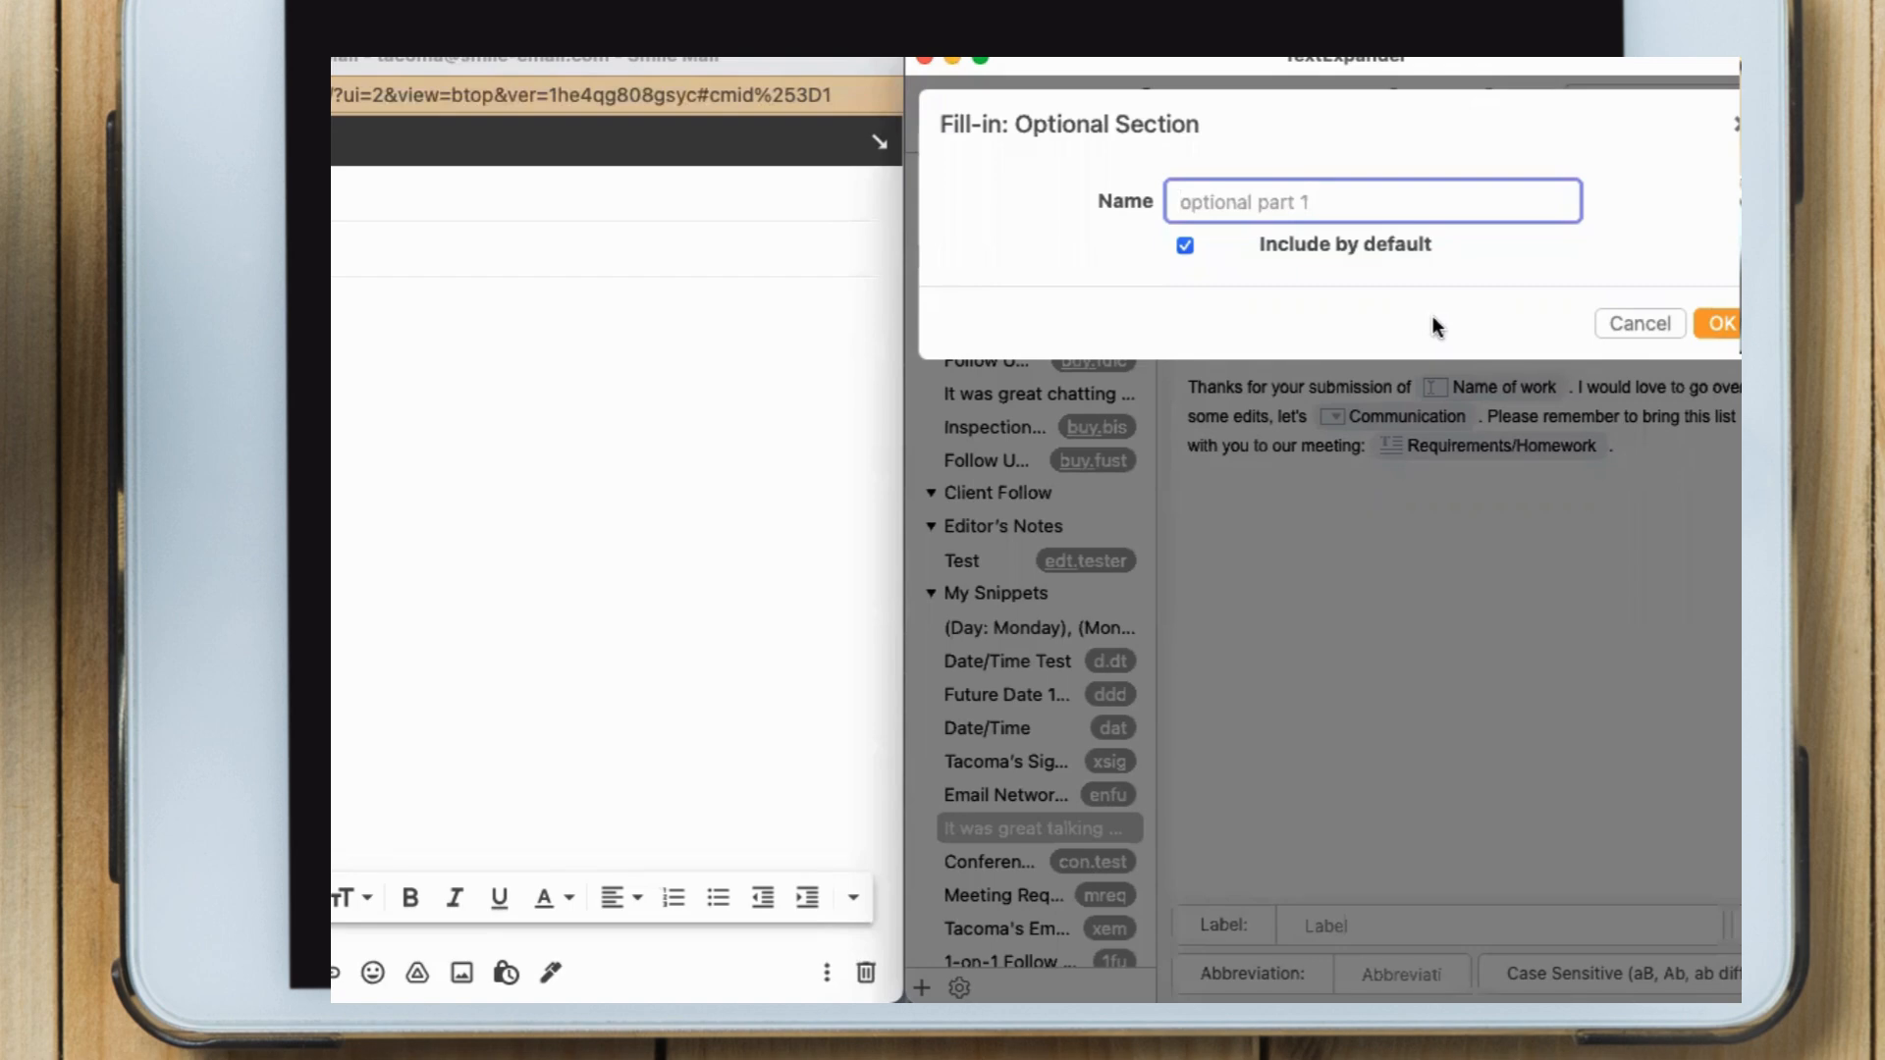
text(Contract Addition)
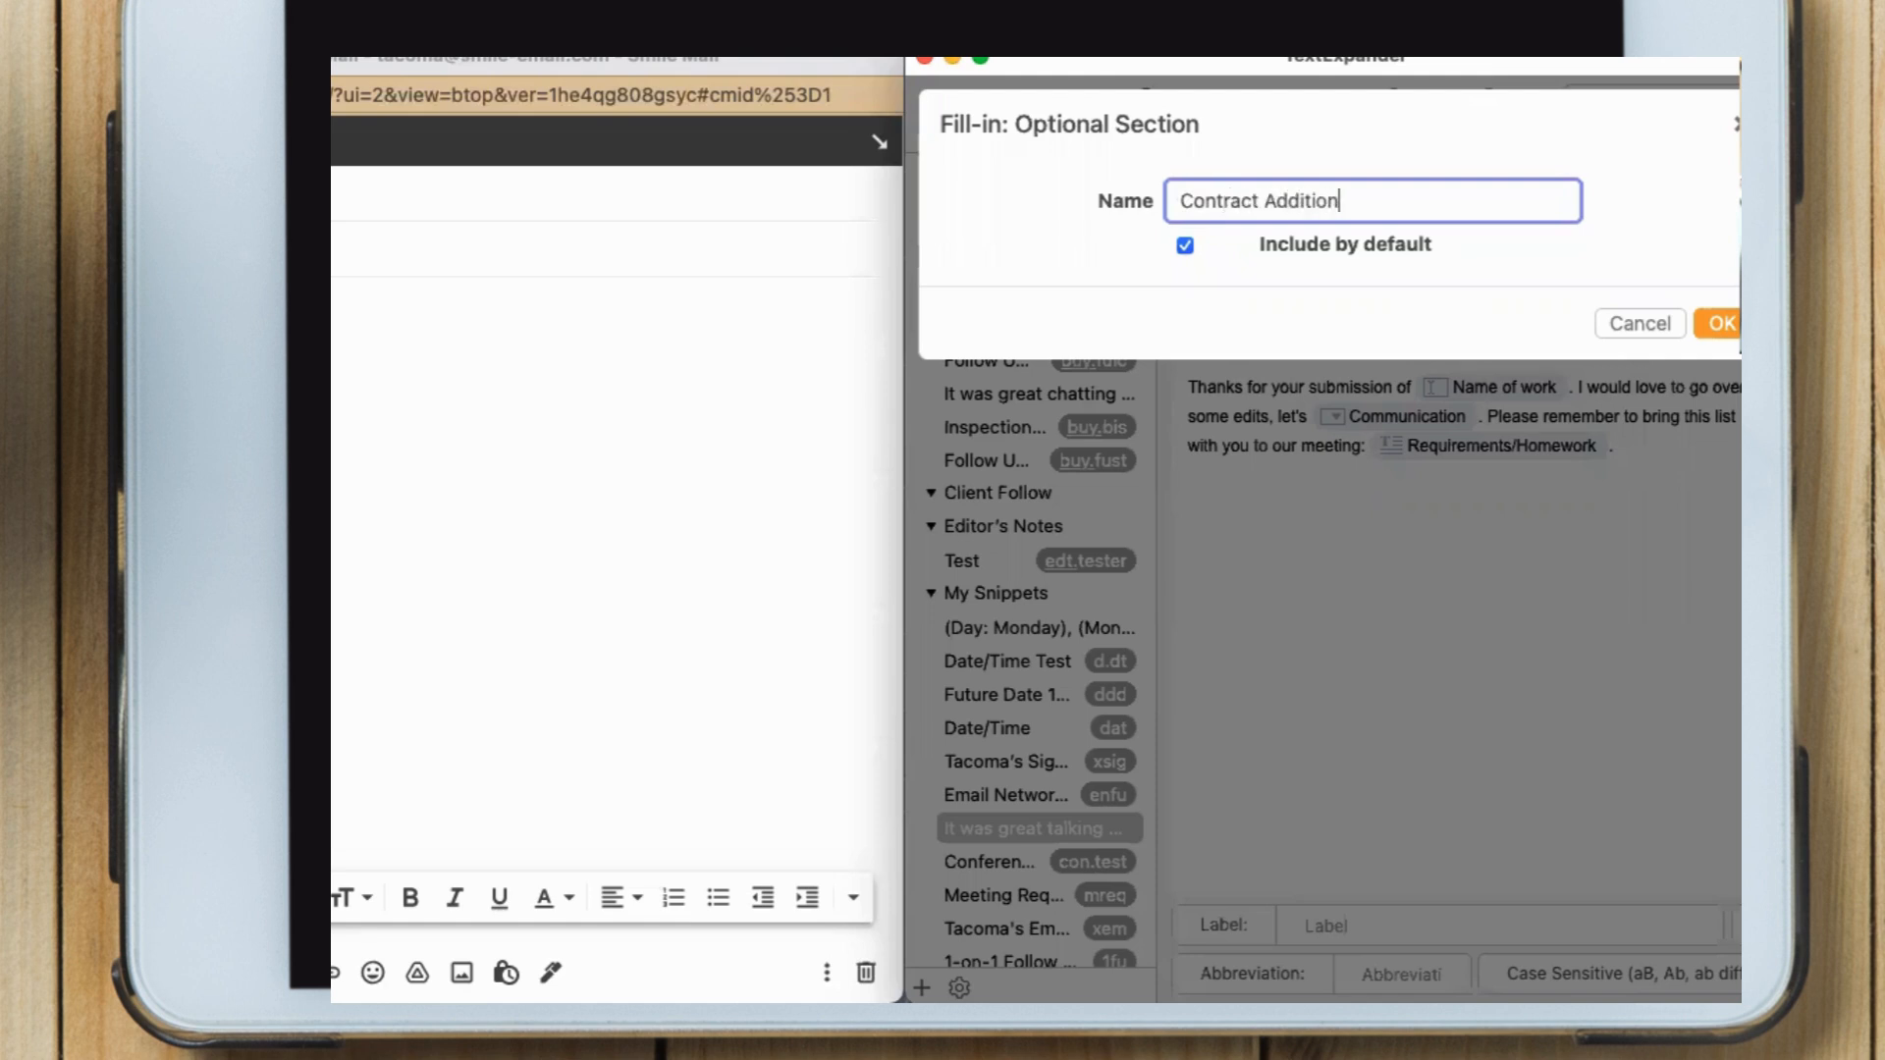
key(BackSpace)
key(BackSpace)
key(BackSpace)
key(BackSpace)
key(BackSpace)
key(BackSpace)
text(justments)
click(1690, 325)
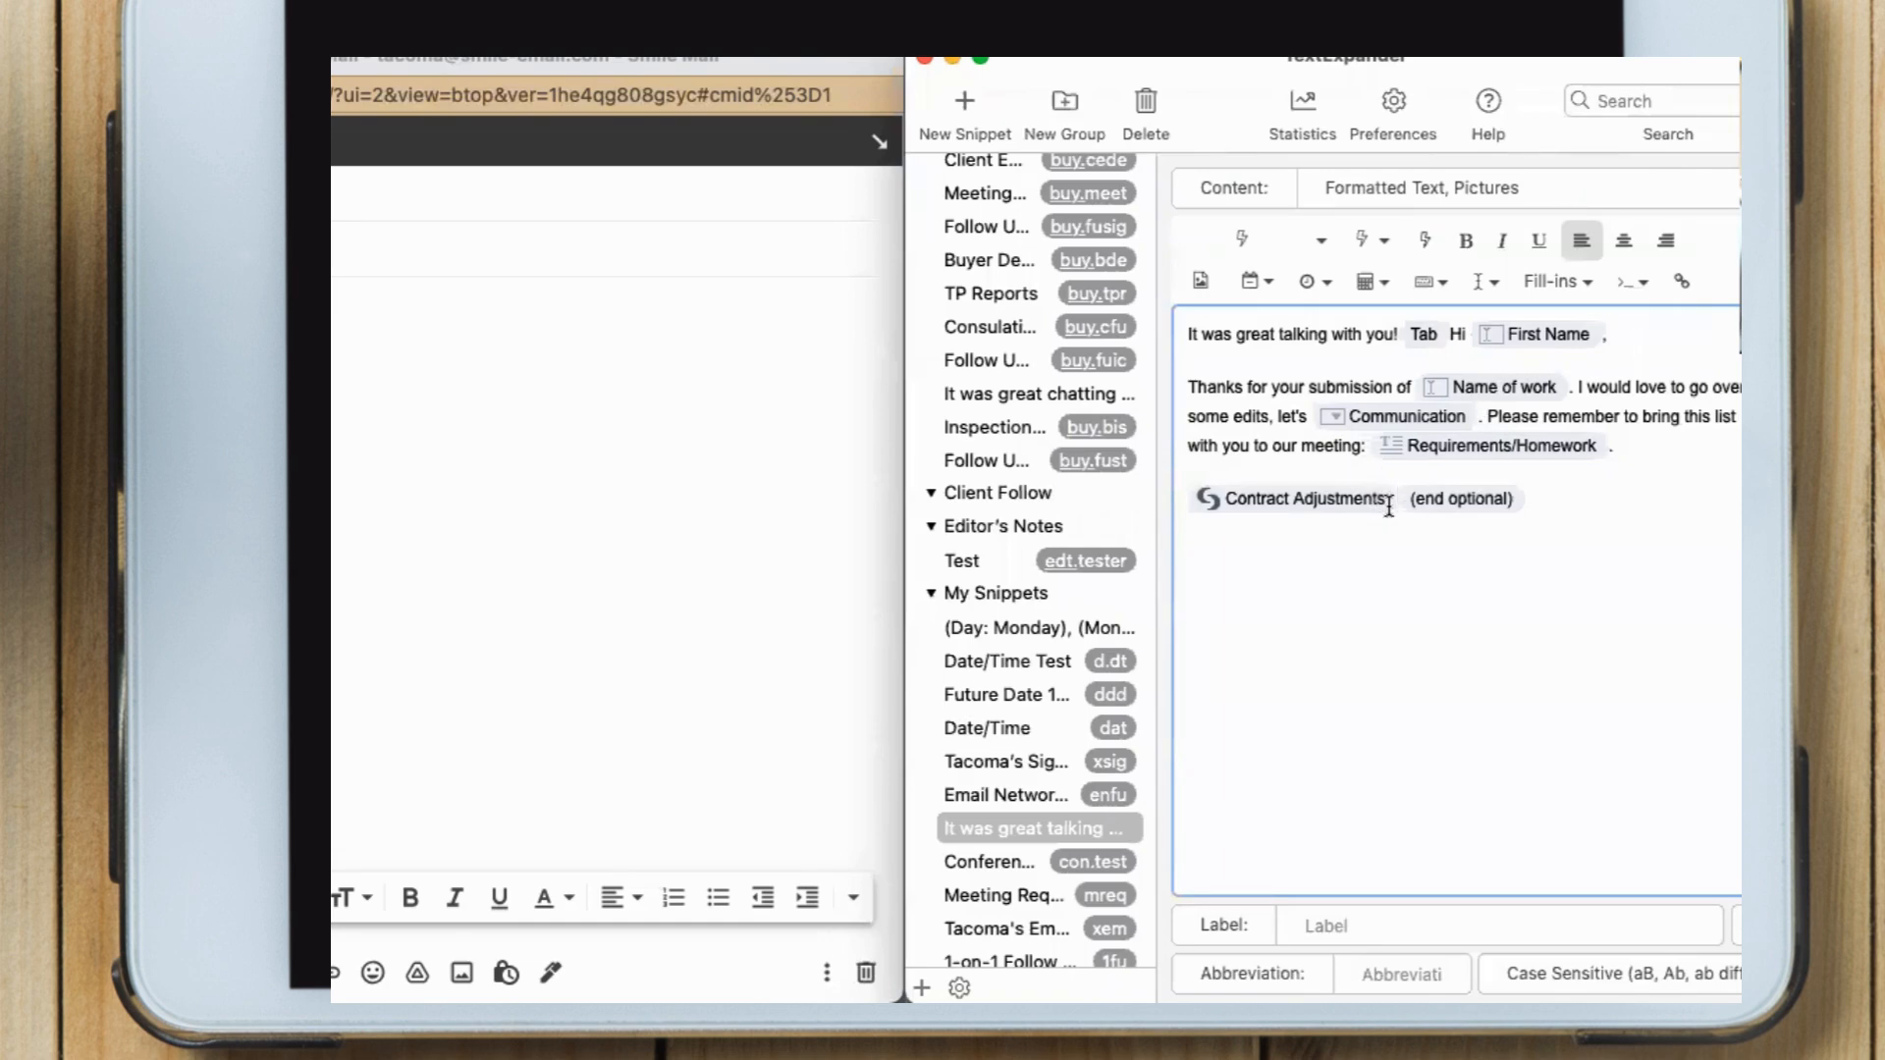
Write "If there is anythig you'd like to add to the contract, let me know." inside the Contract Adjustments optional section
text(If theres)
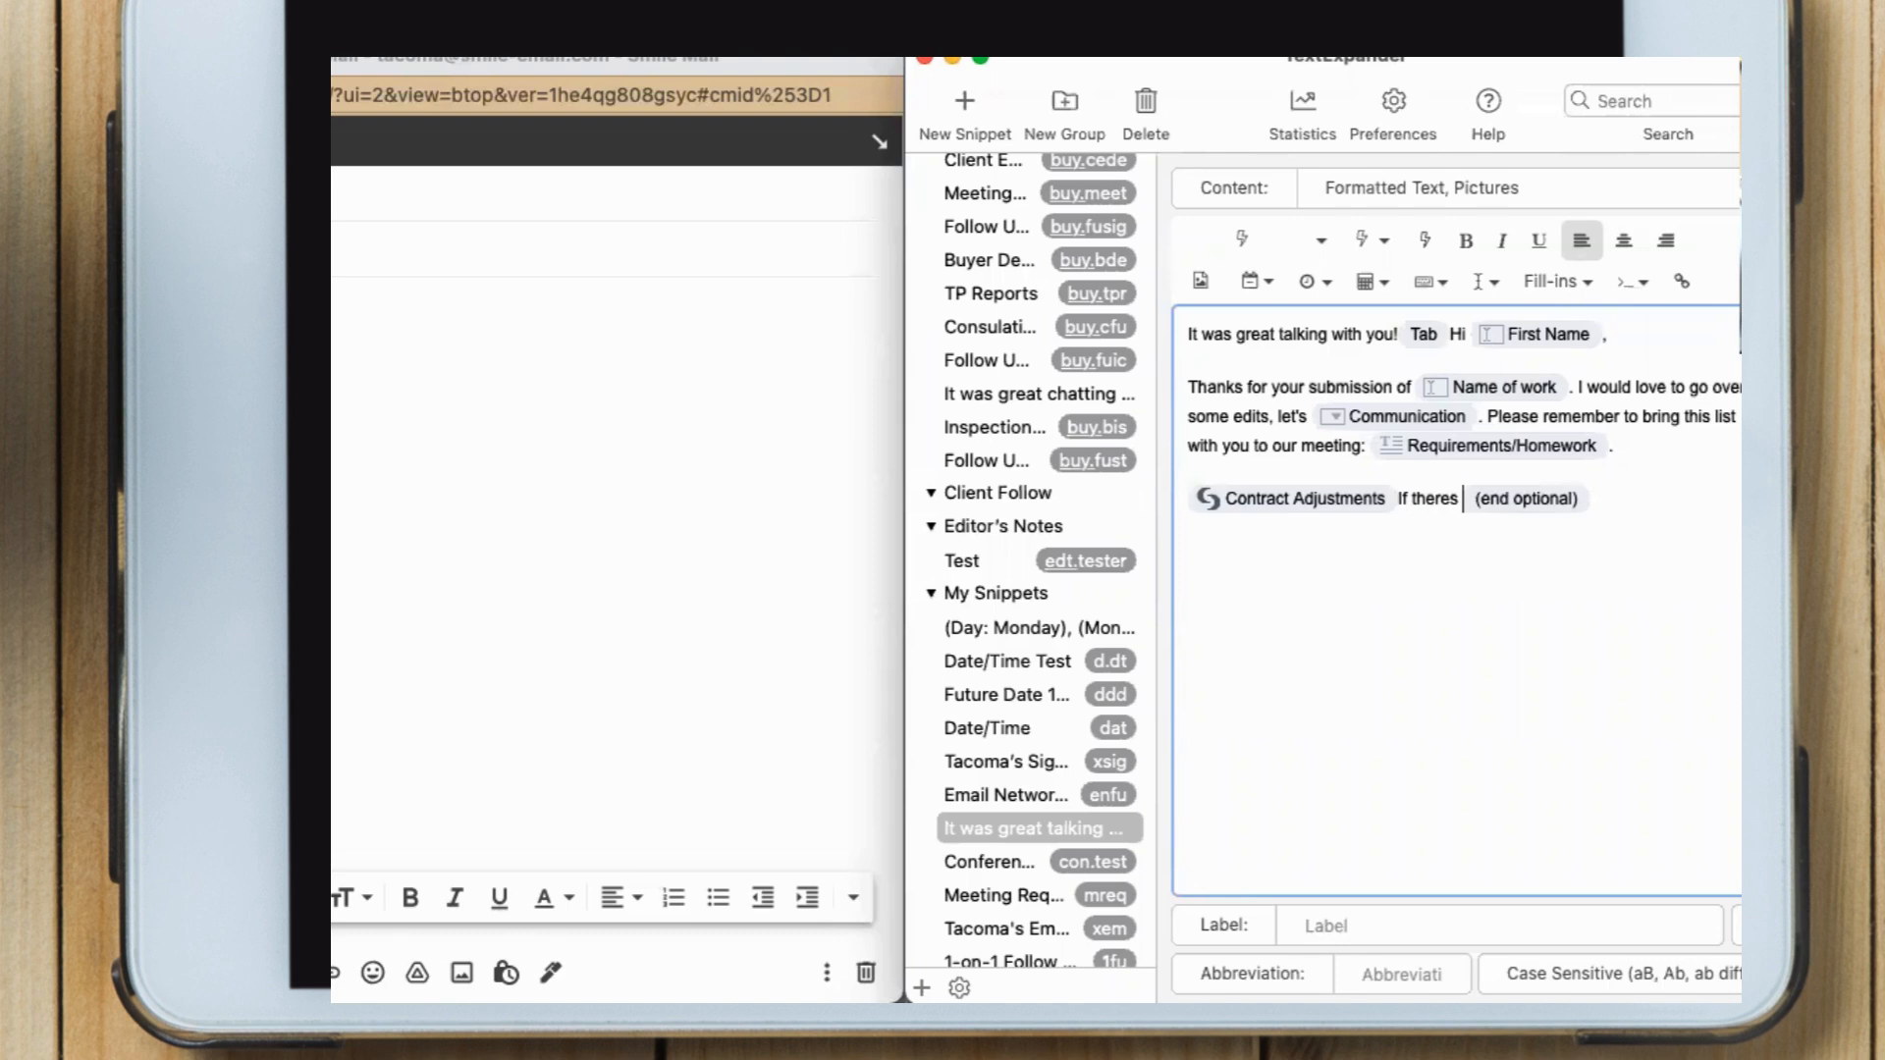
key(BackSpace)
text(is anyth)
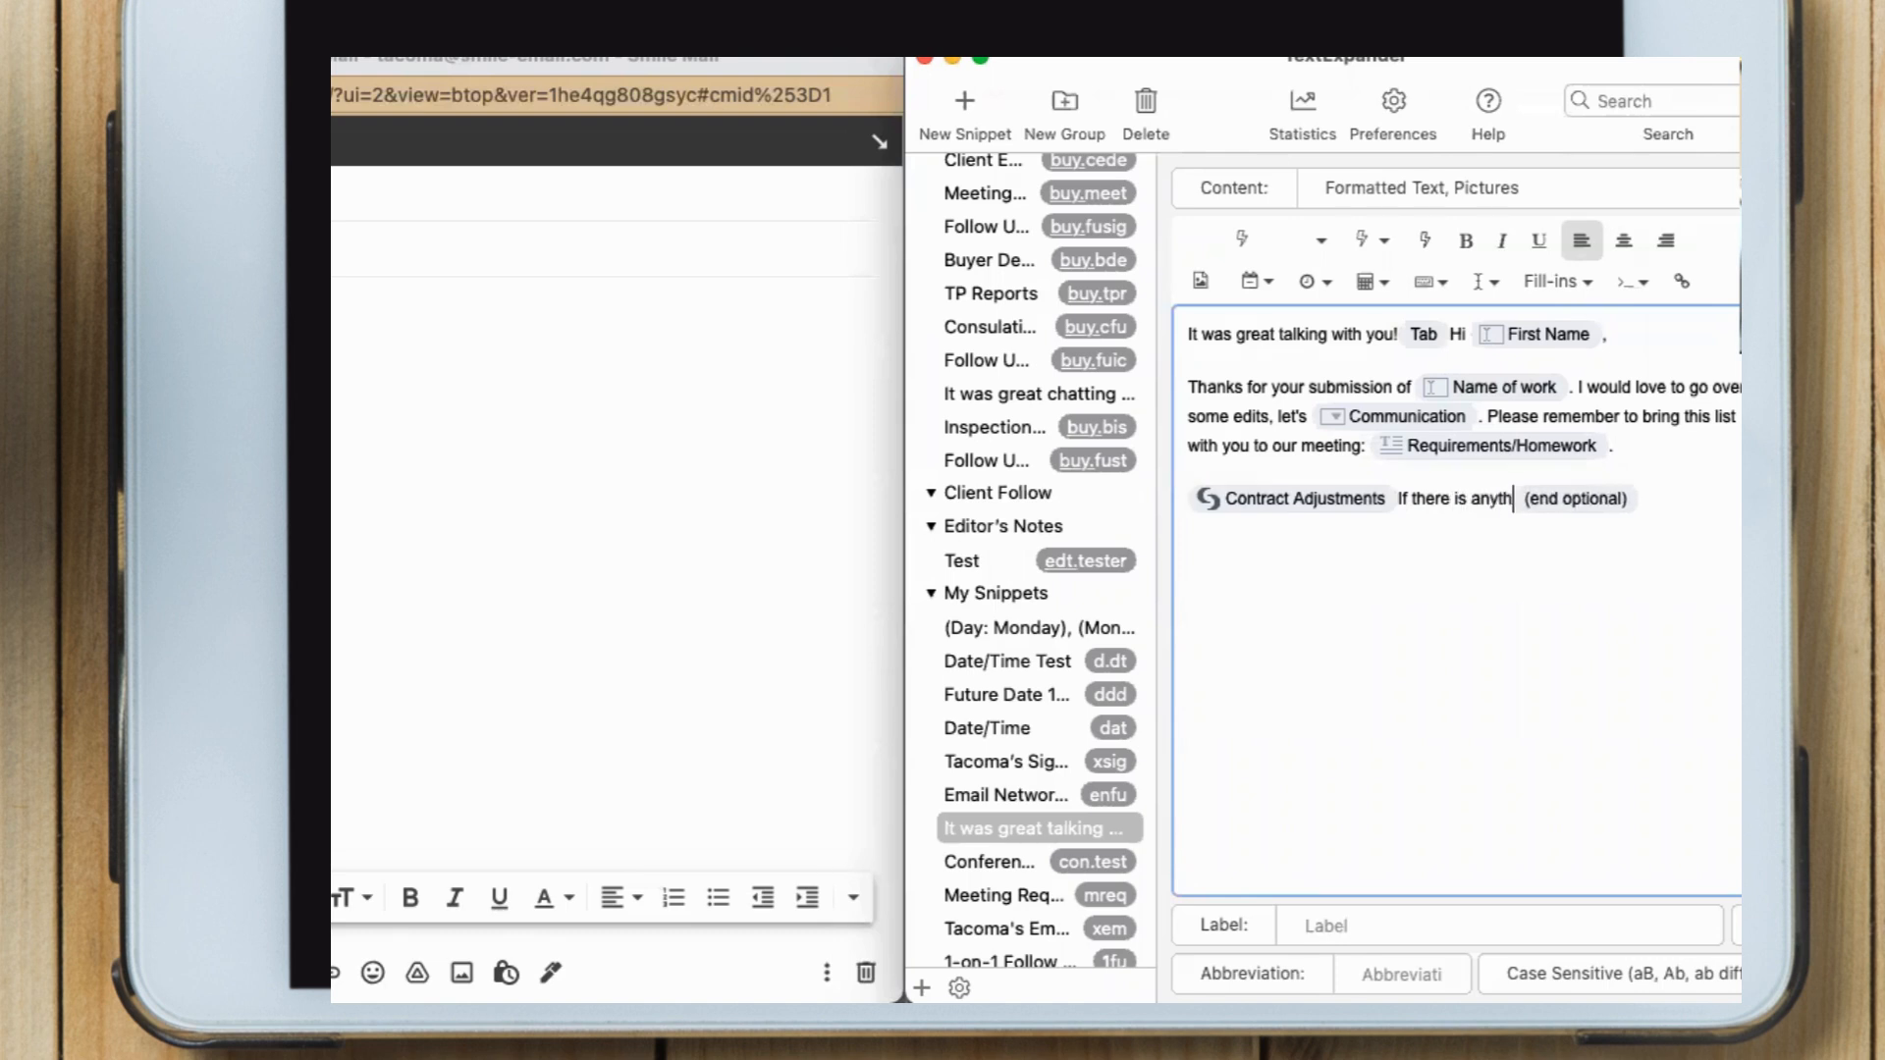
text(ig you'd like to)
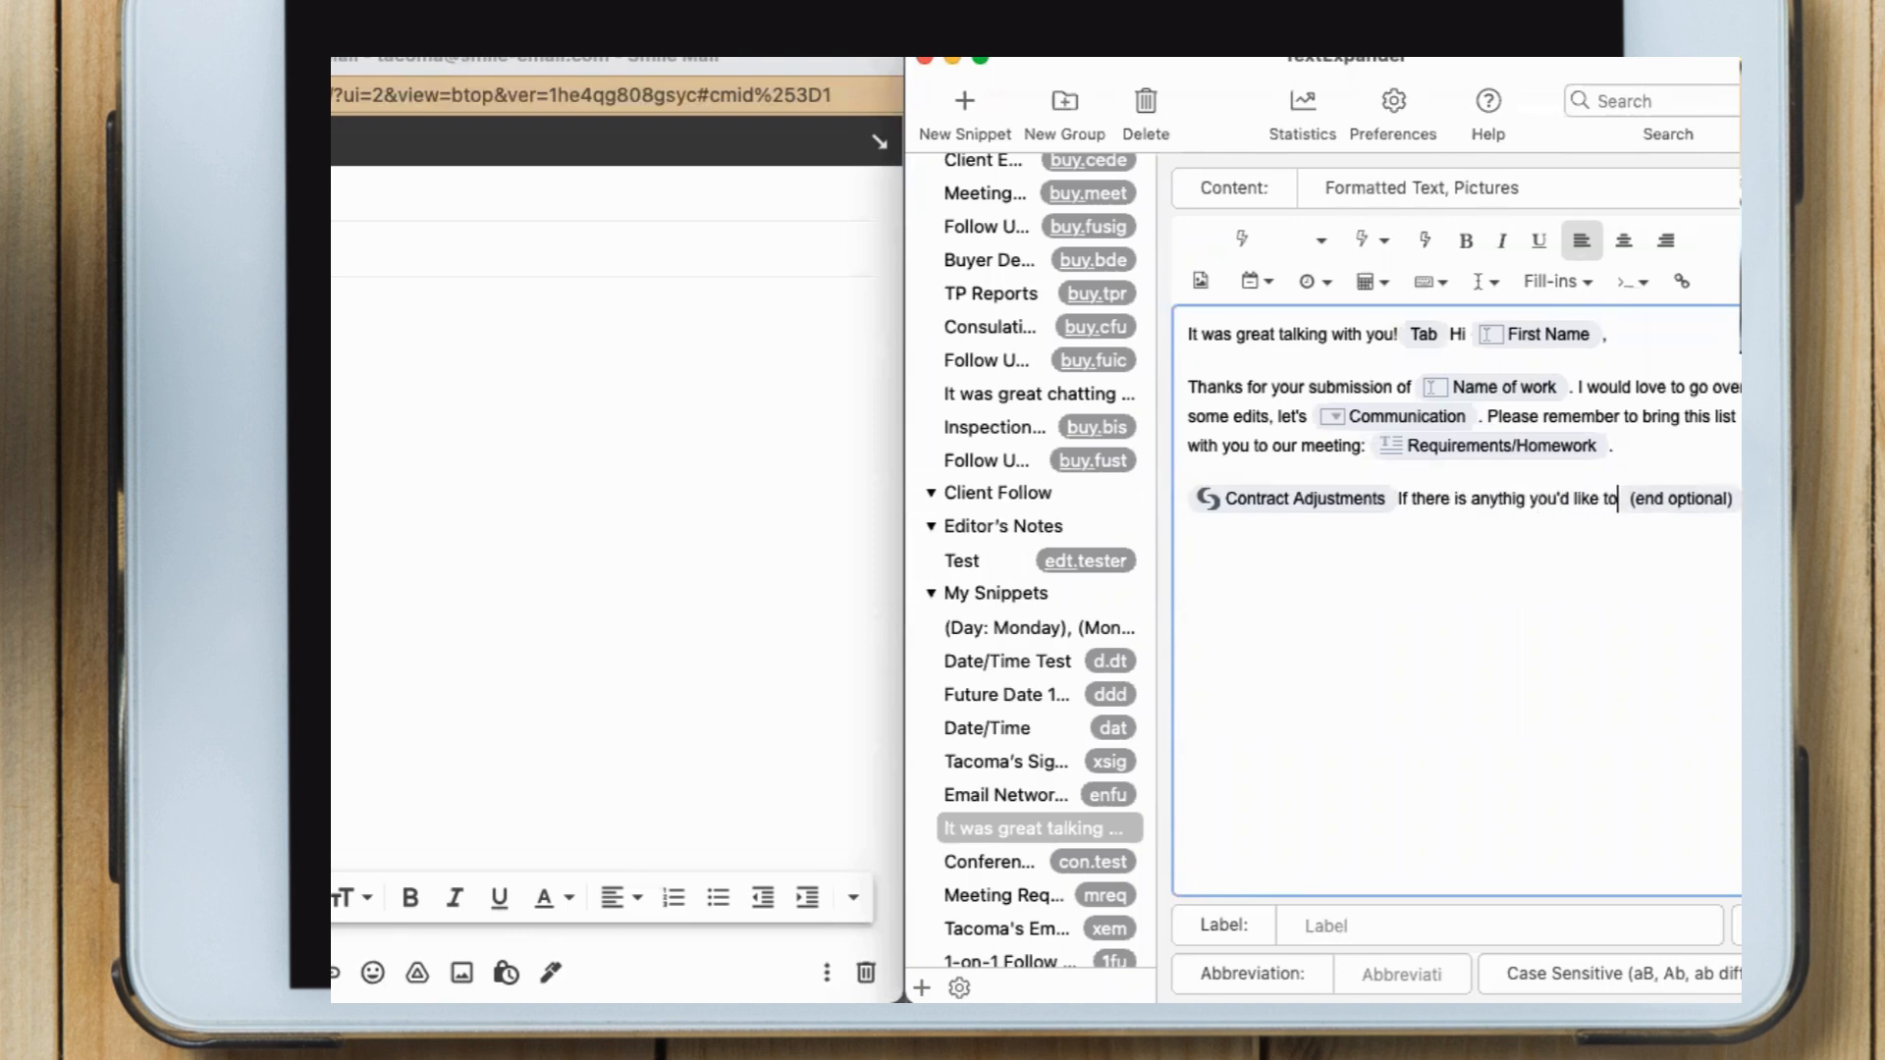
text( add to the contr)
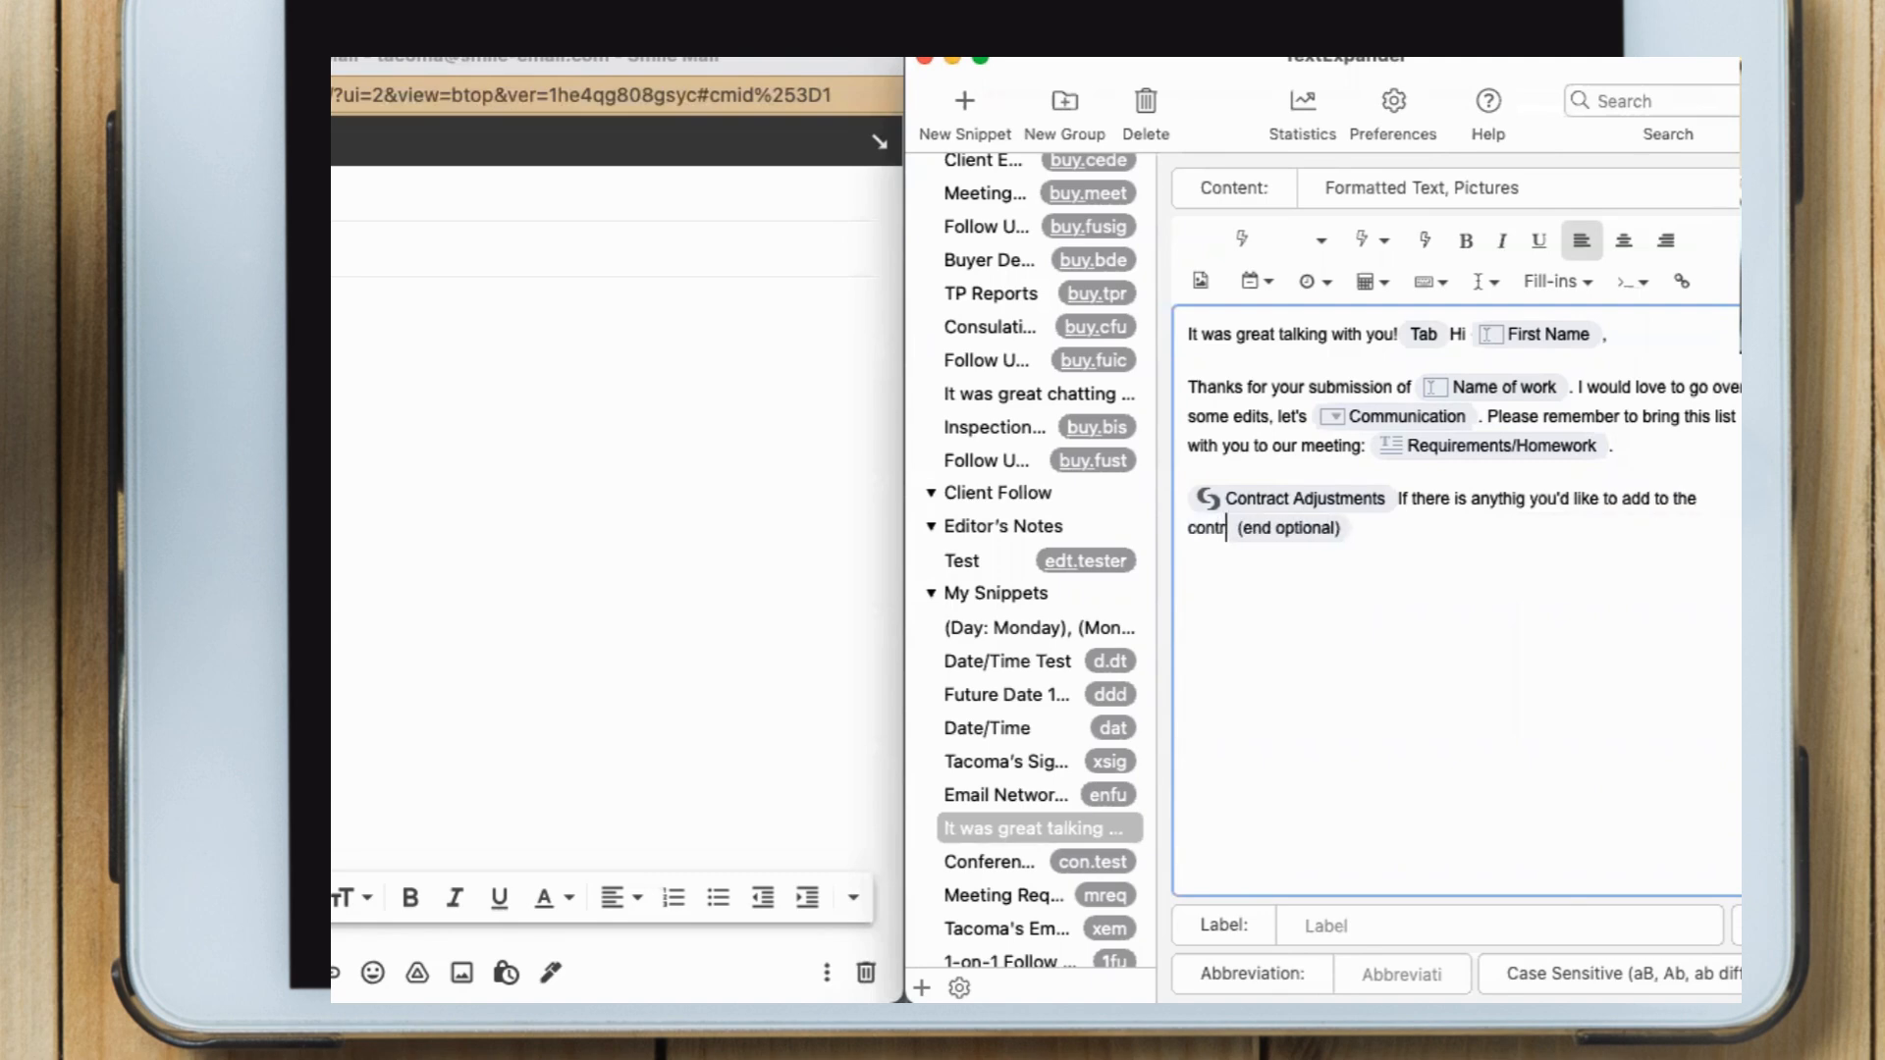
text(act, let me )
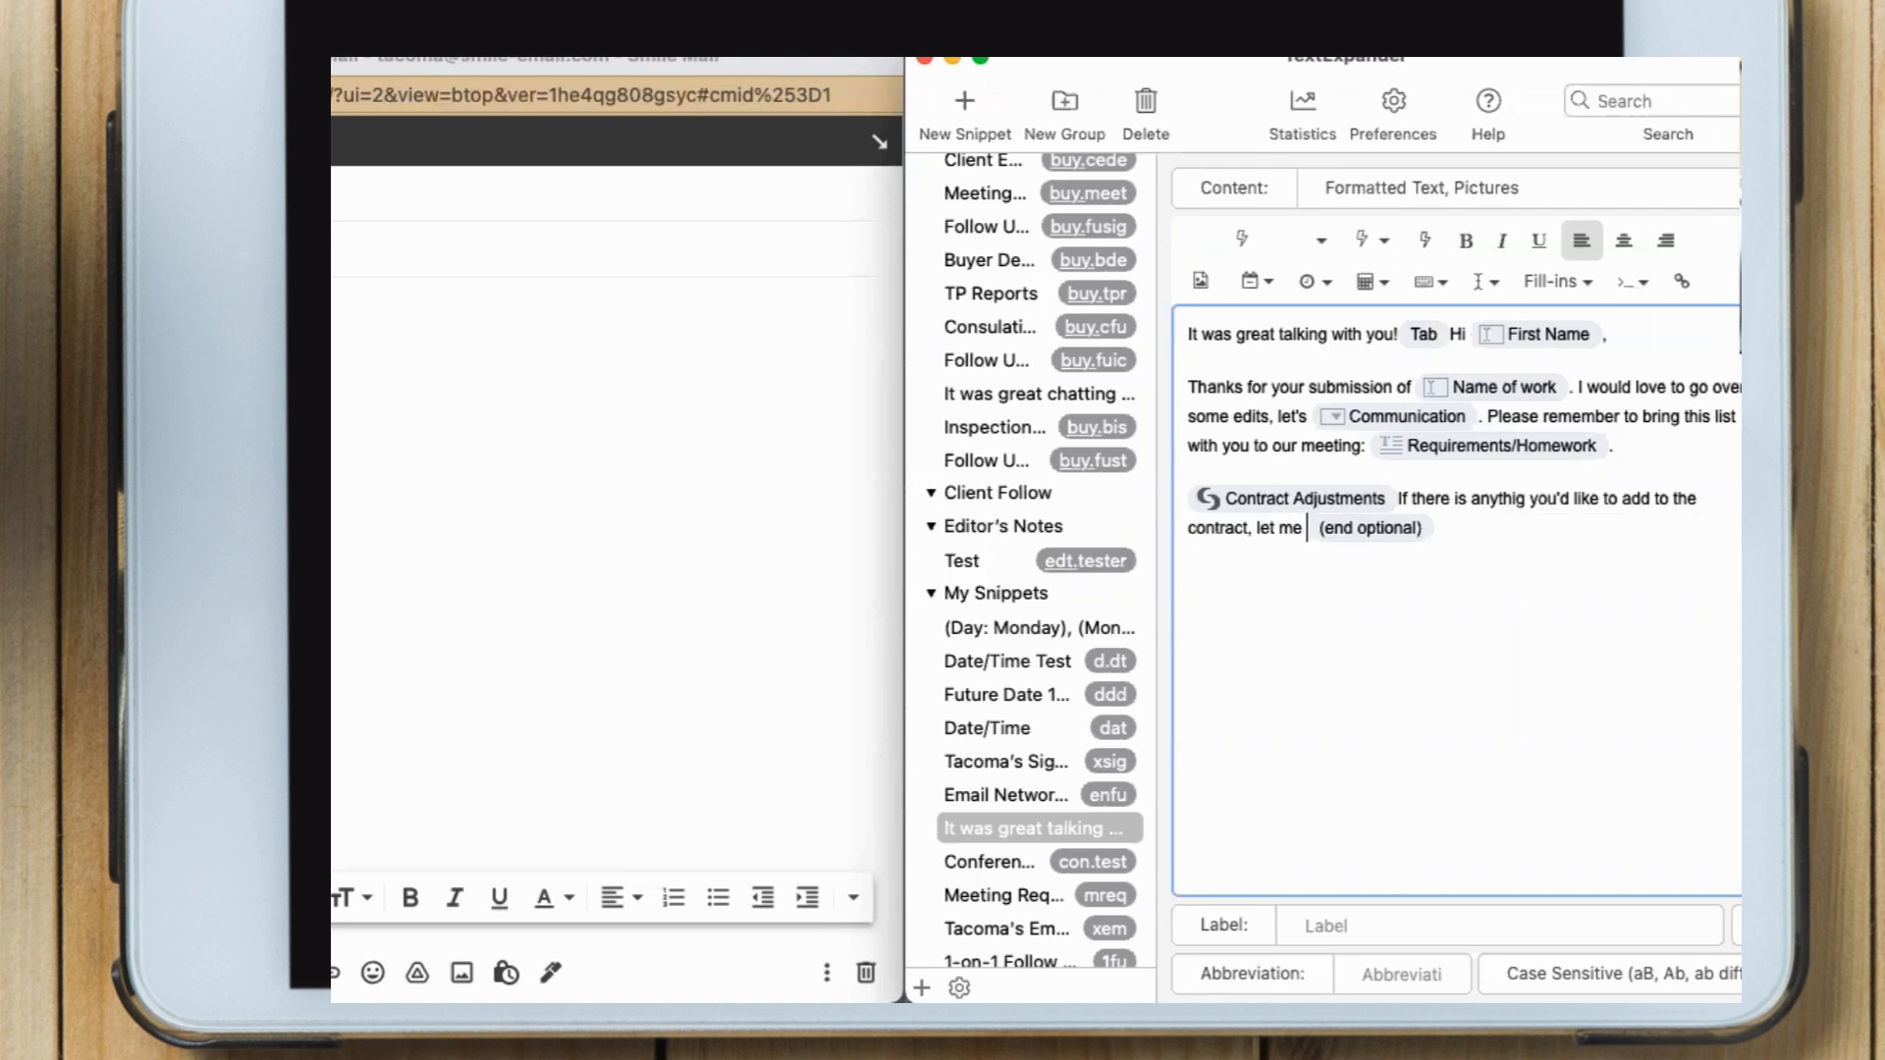
text(know.)
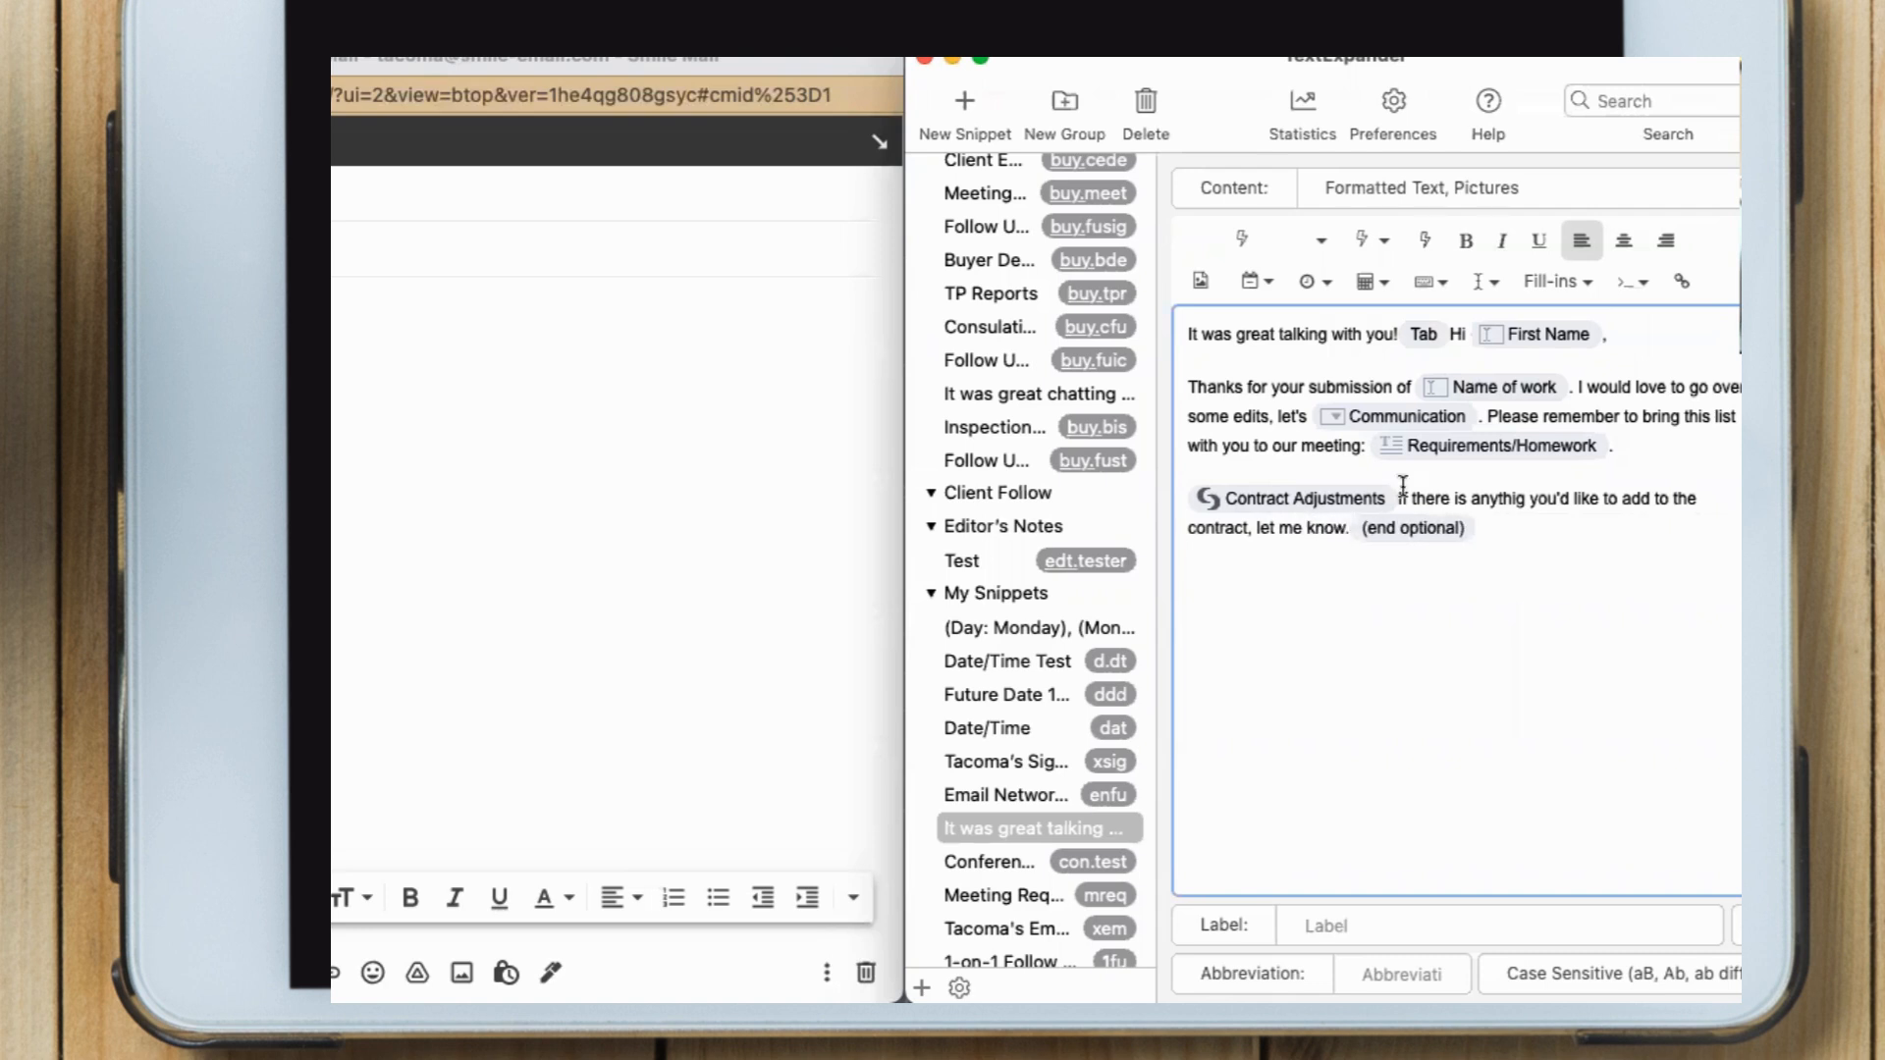
Set the Contract Adjustments optional section so that it is not included by default
double_click(1319, 496)
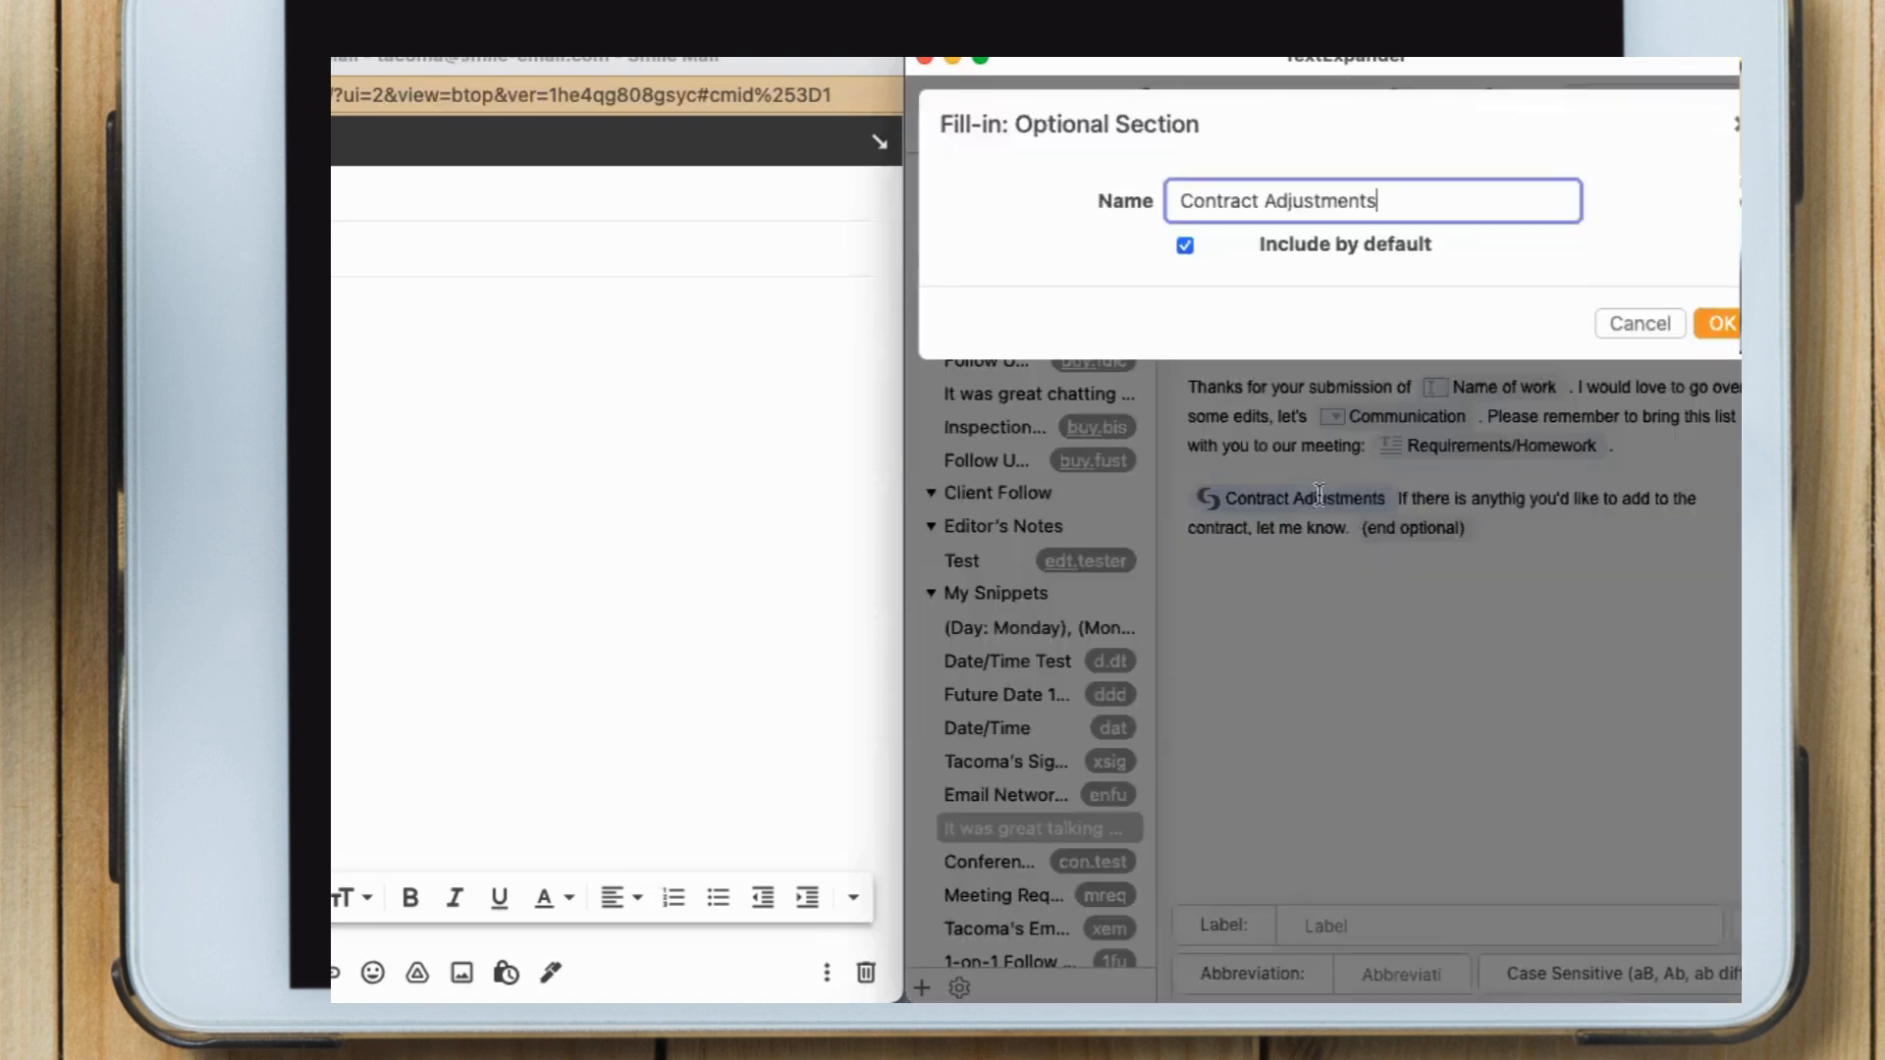
click(1179, 246)
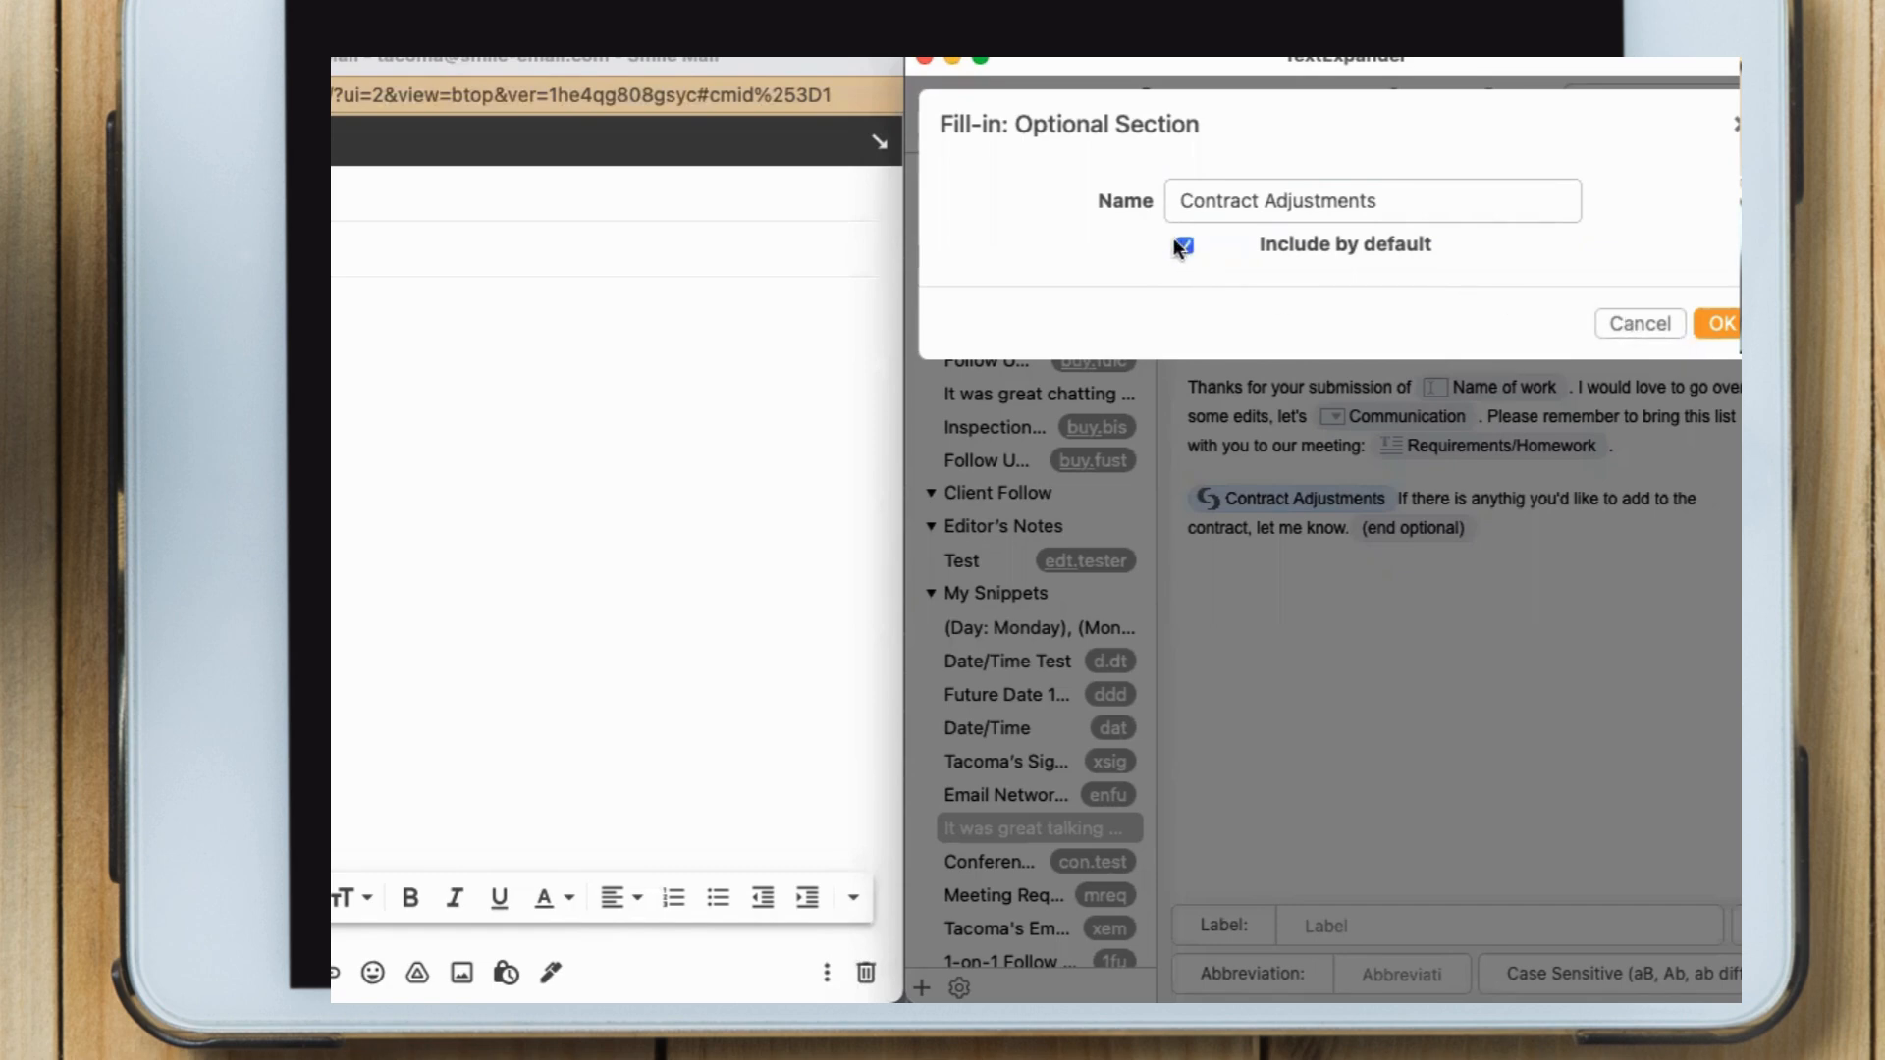
click(1185, 248)
click(1720, 323)
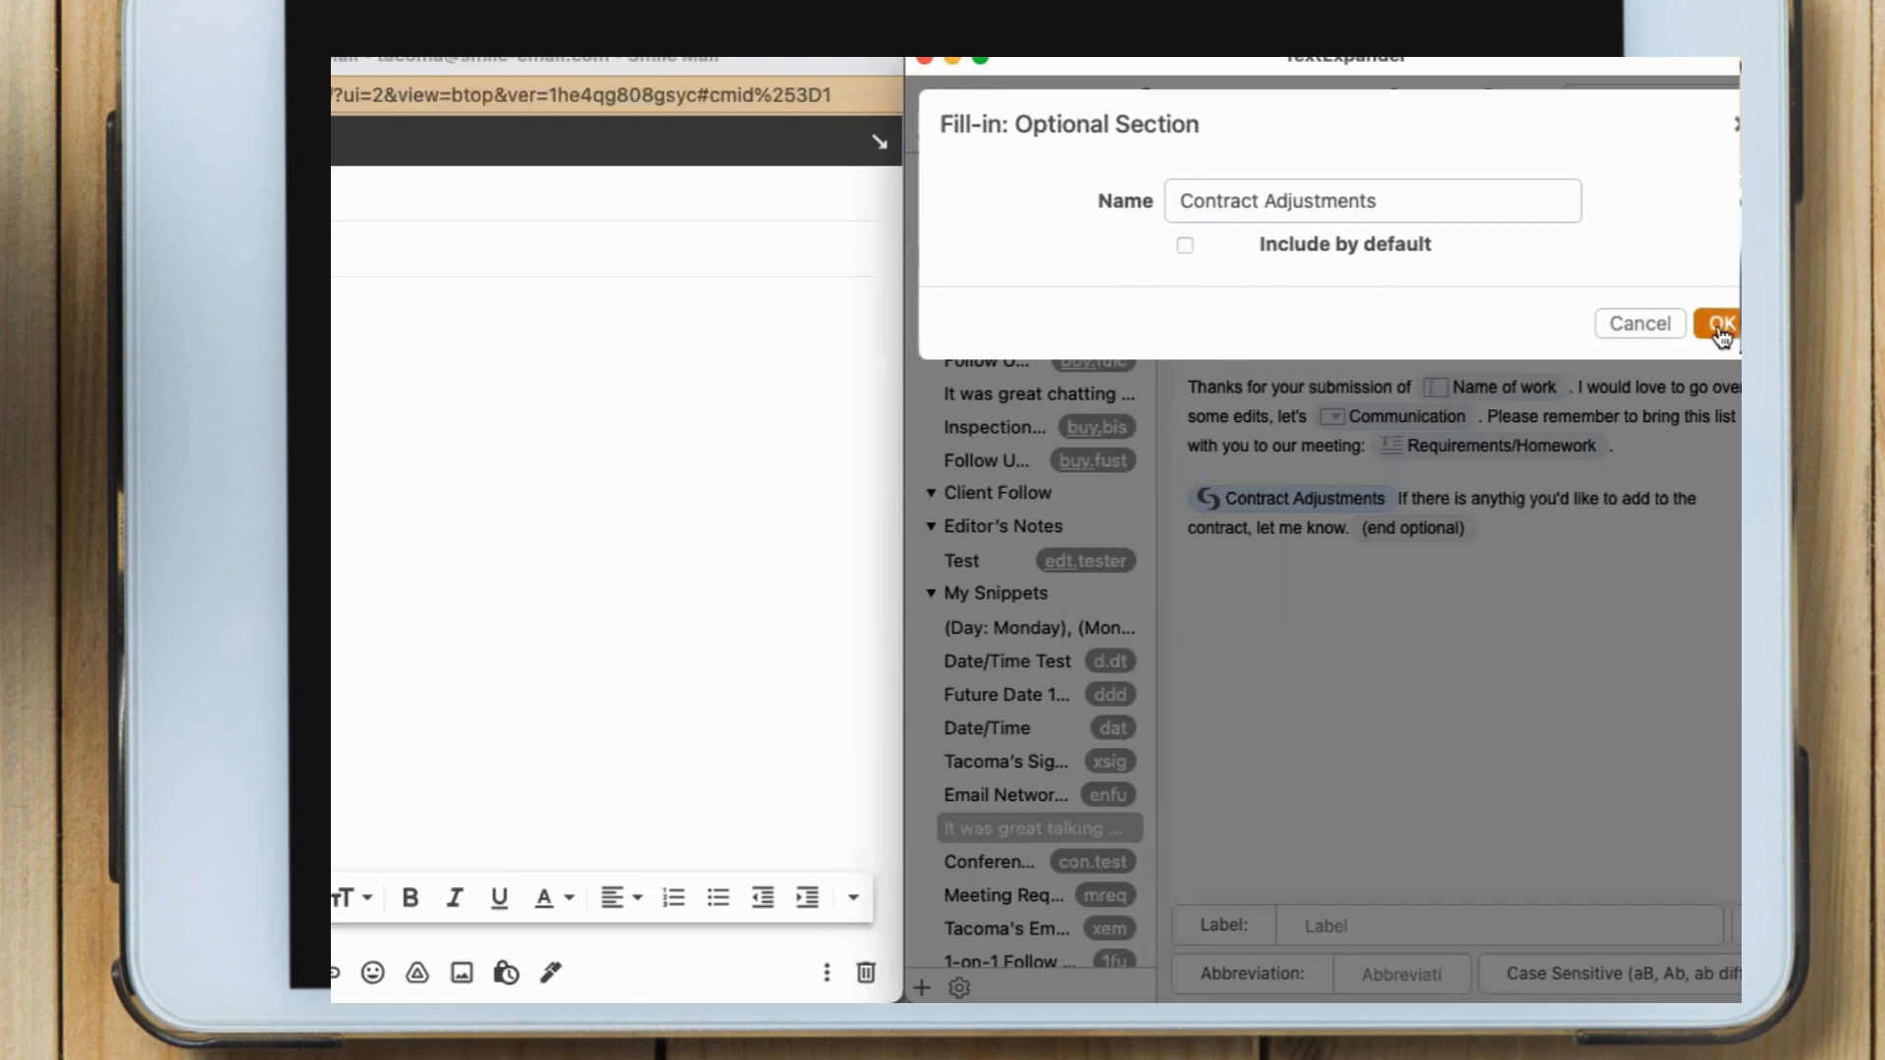
Nest the signature snippet with the abbreviation xsig in a new paragraph below the optional section
click(1503, 538)
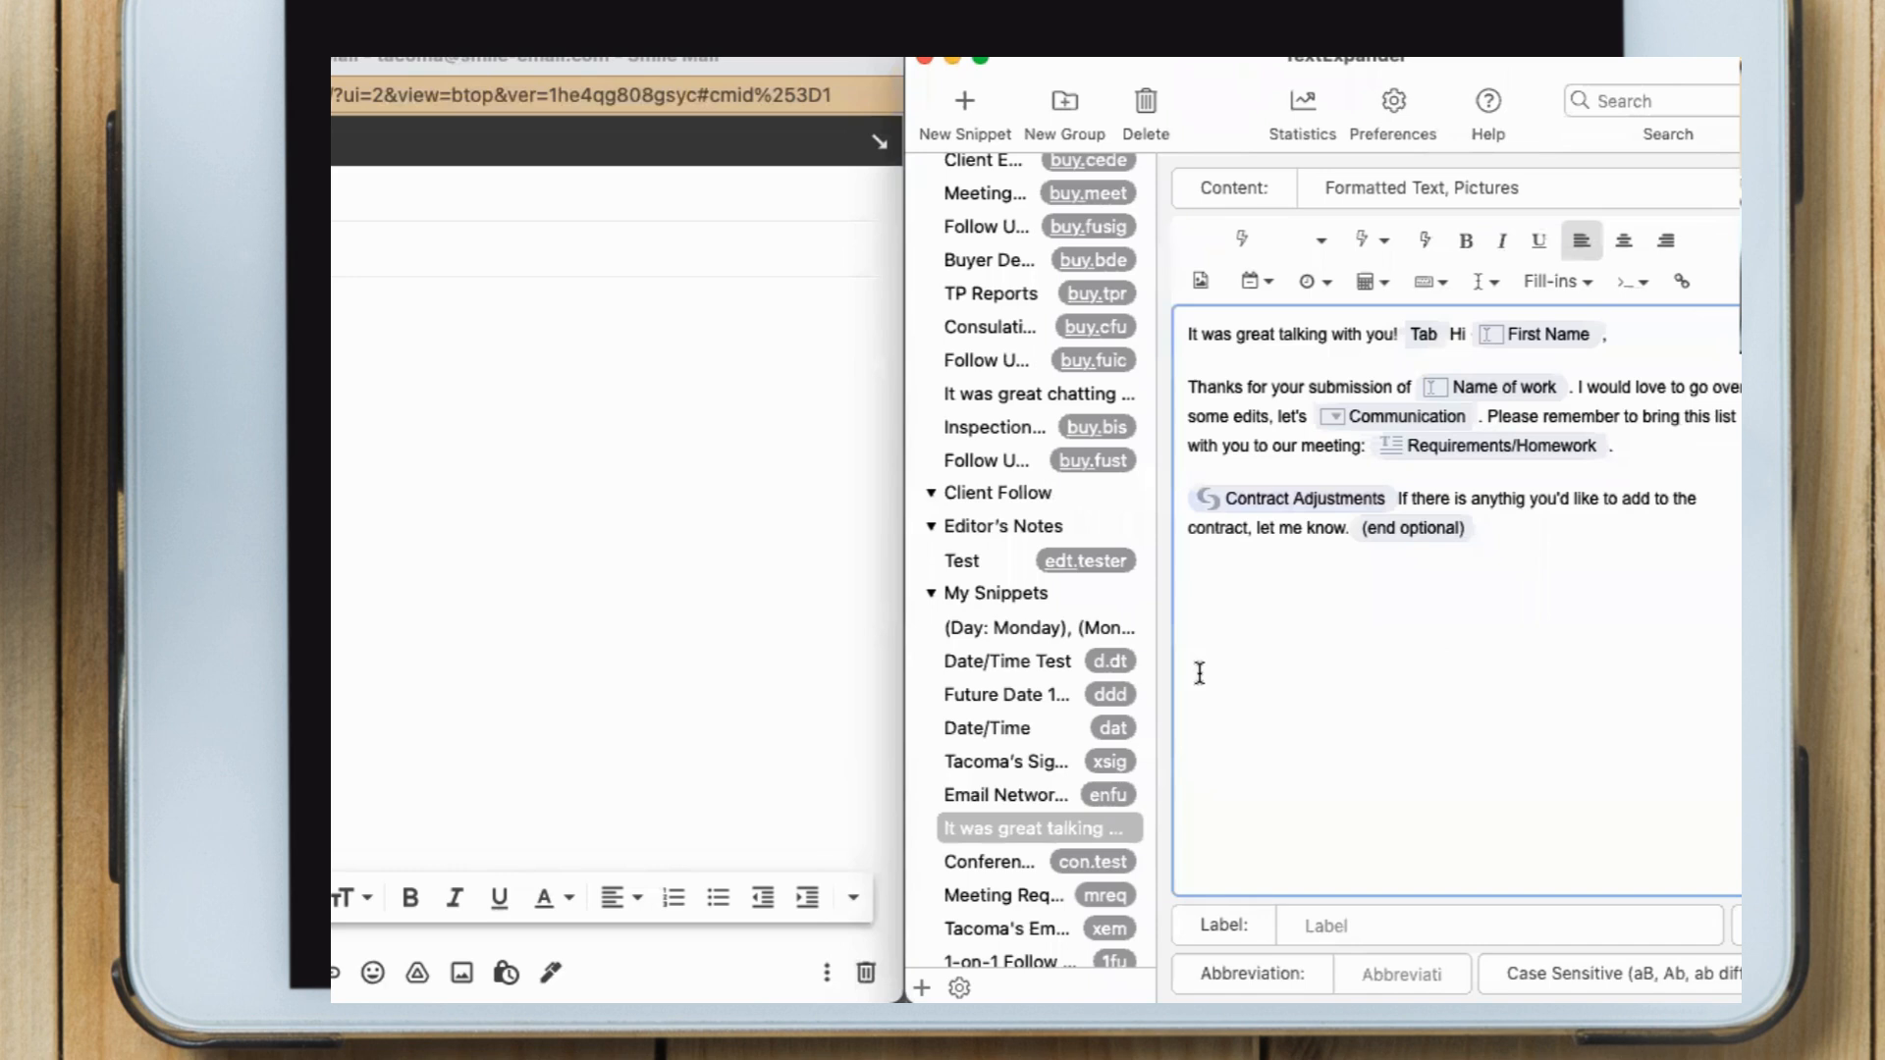
key(Return)
click(1441, 285)
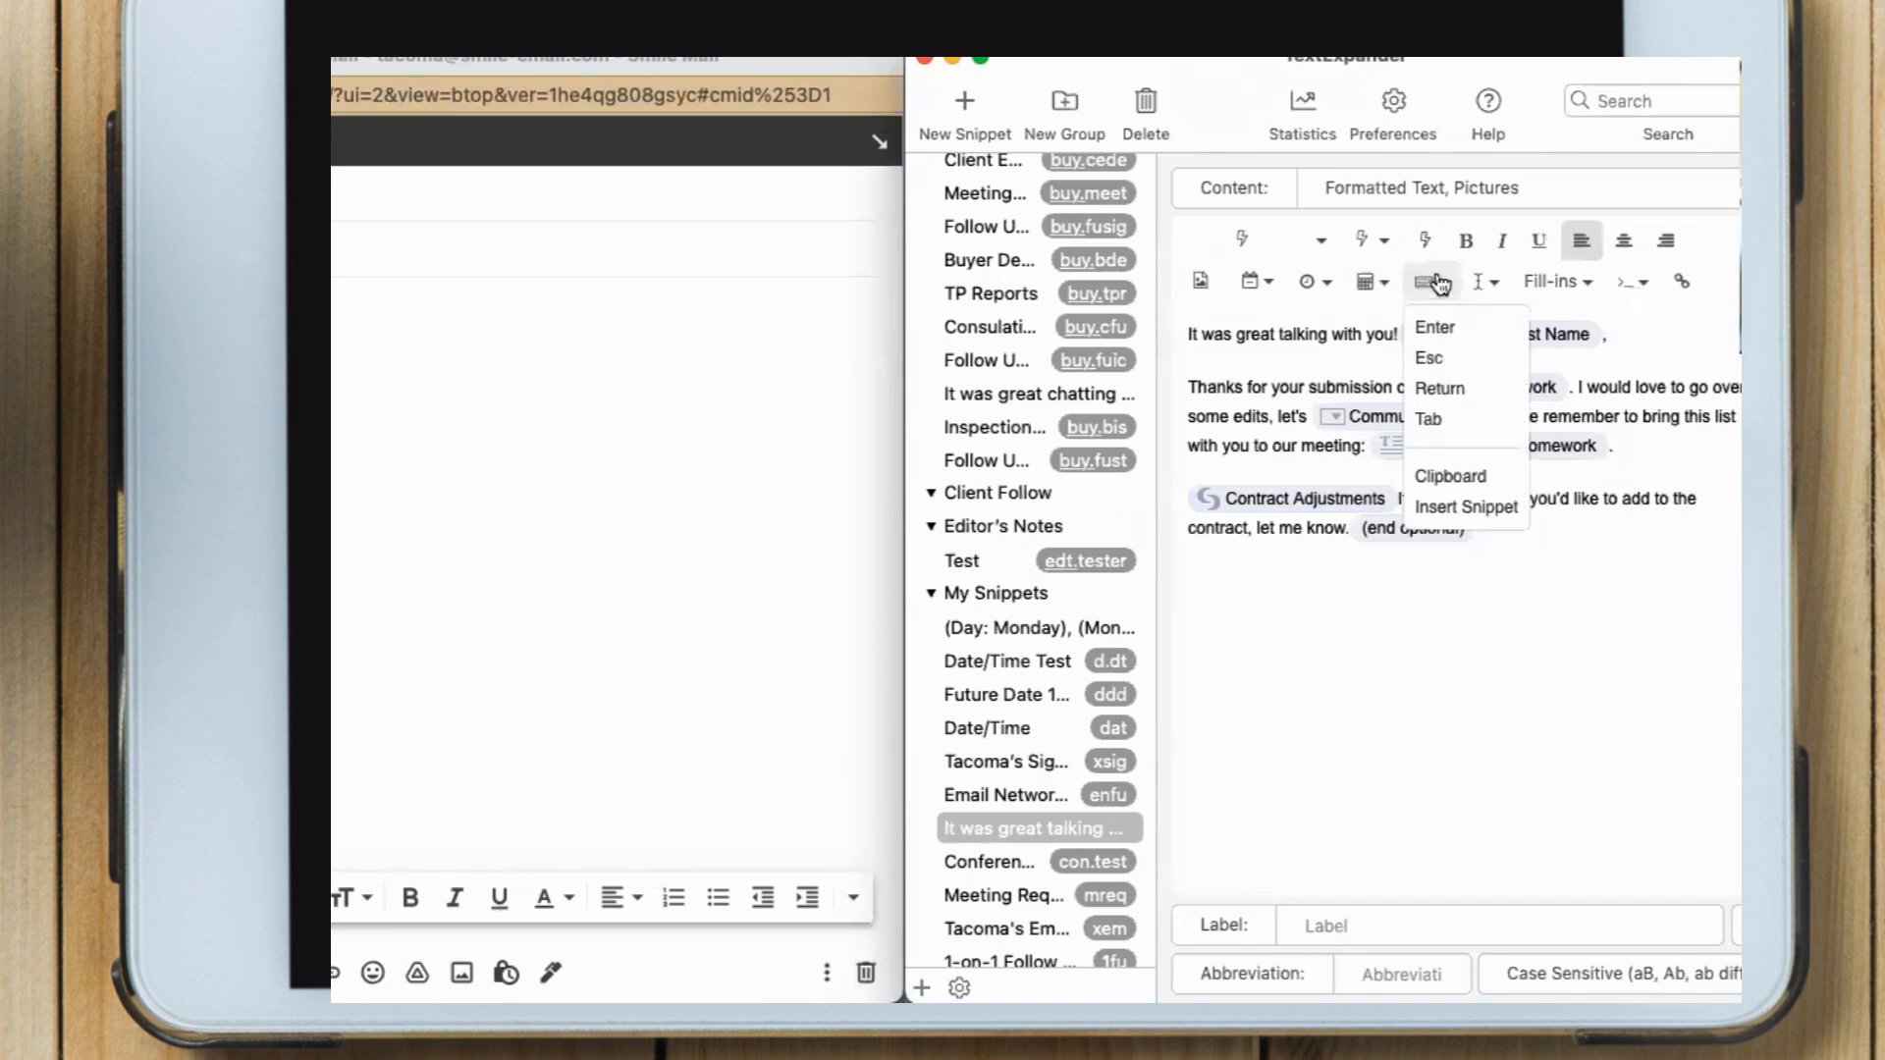
click(1426, 508)
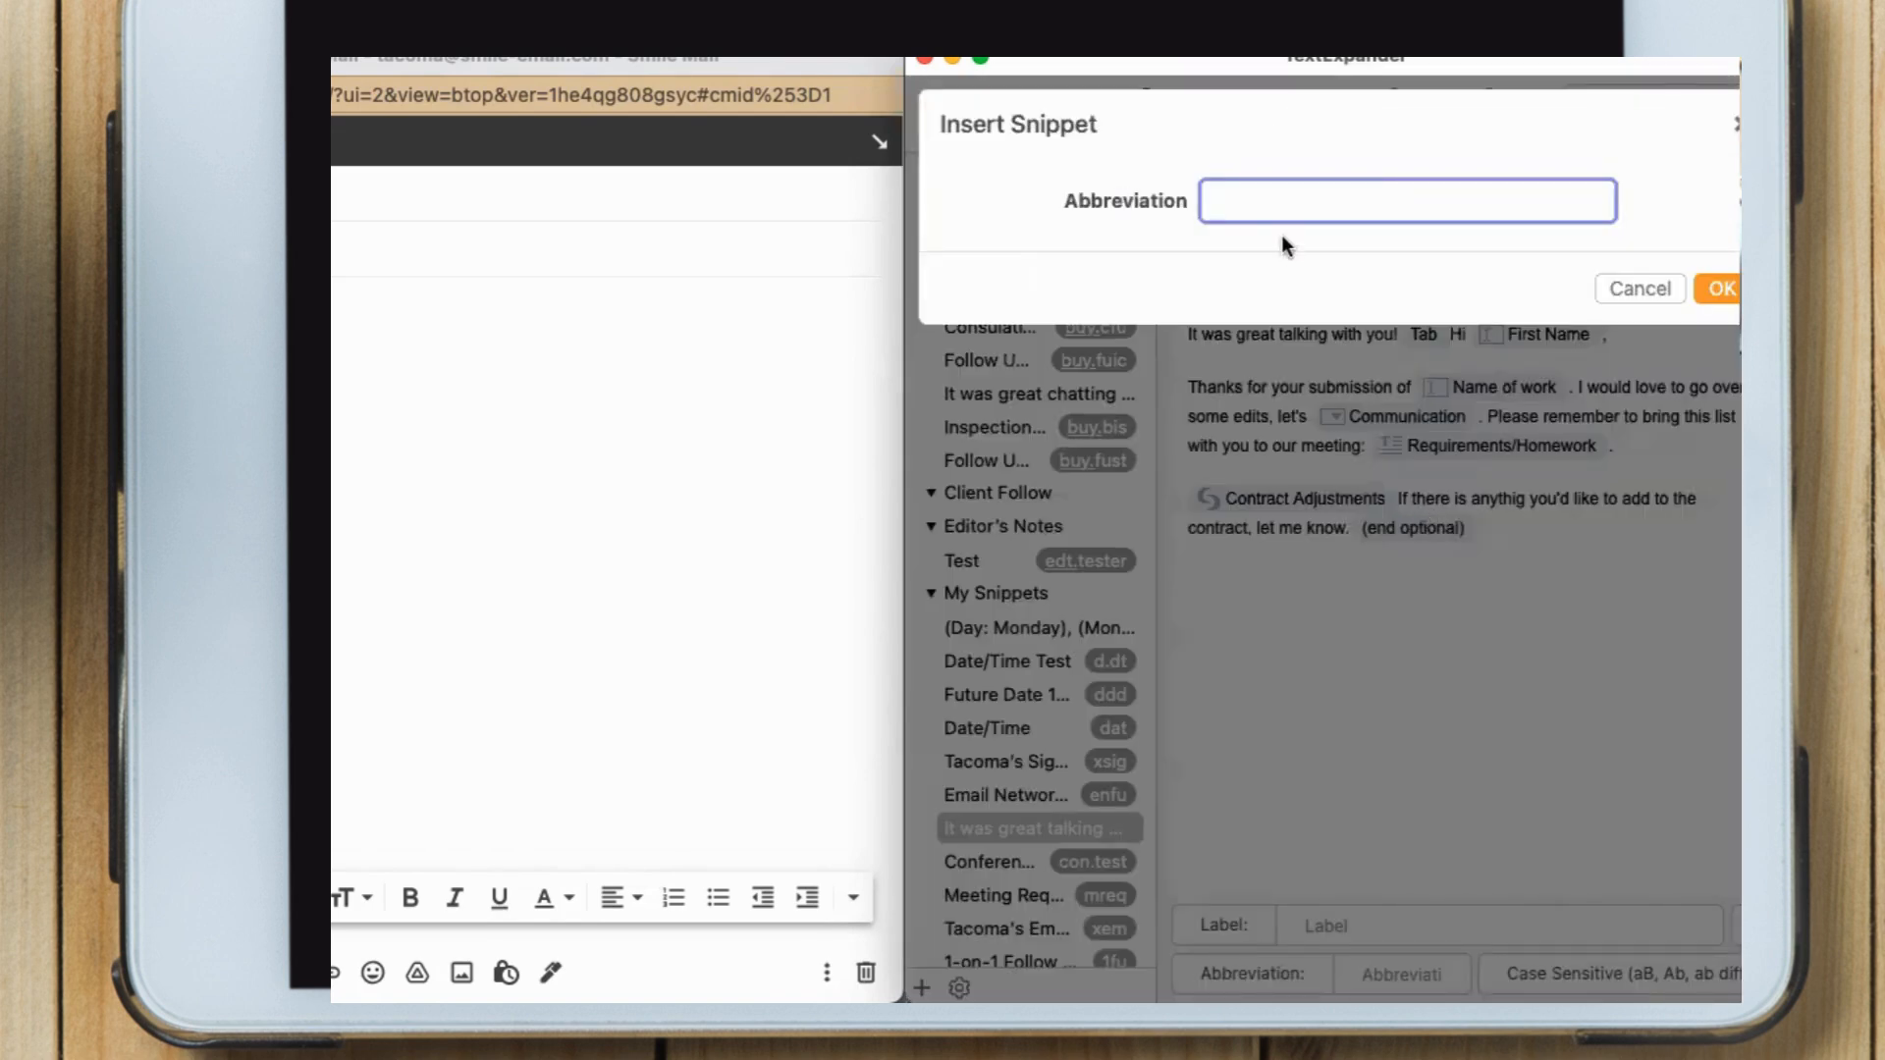
text(xsig)
click(1720, 288)
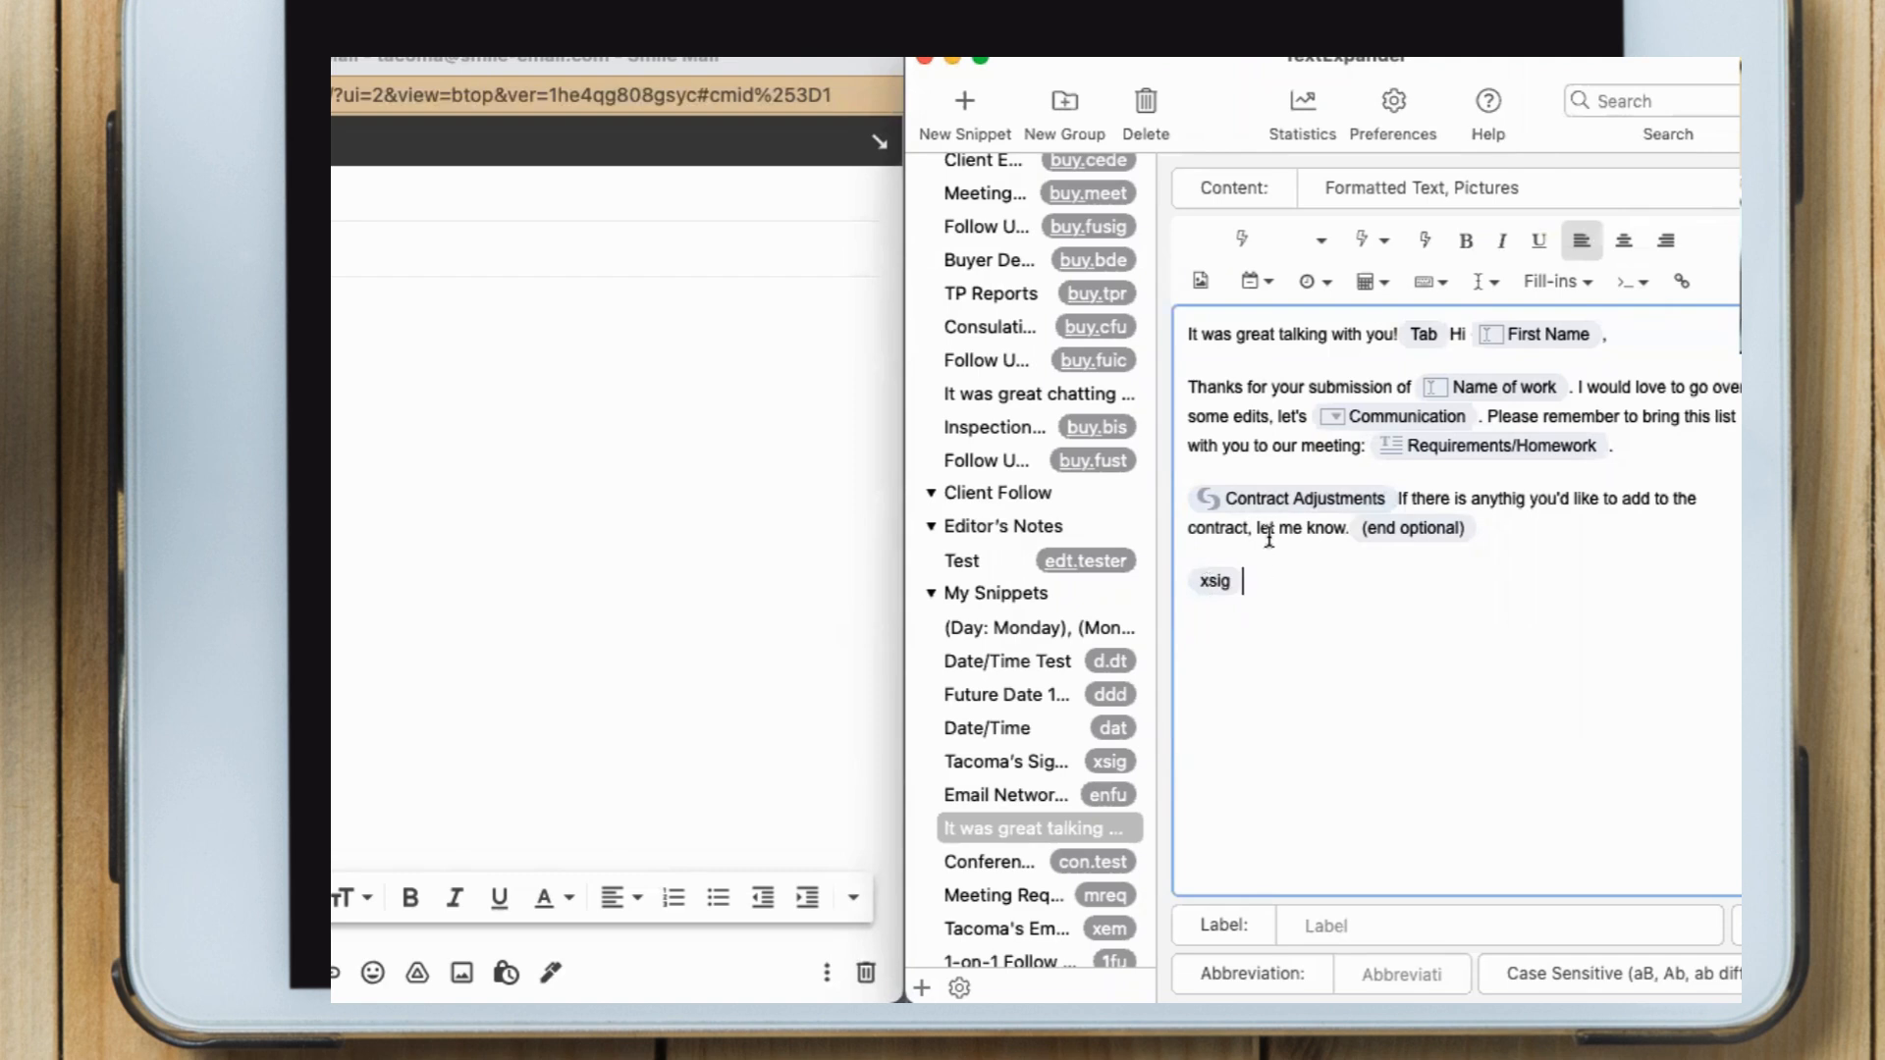
Add the text "Check my calendar if you'd like time" directly after the end of the optional section
click(1517, 528)
text(Check my calendar if )
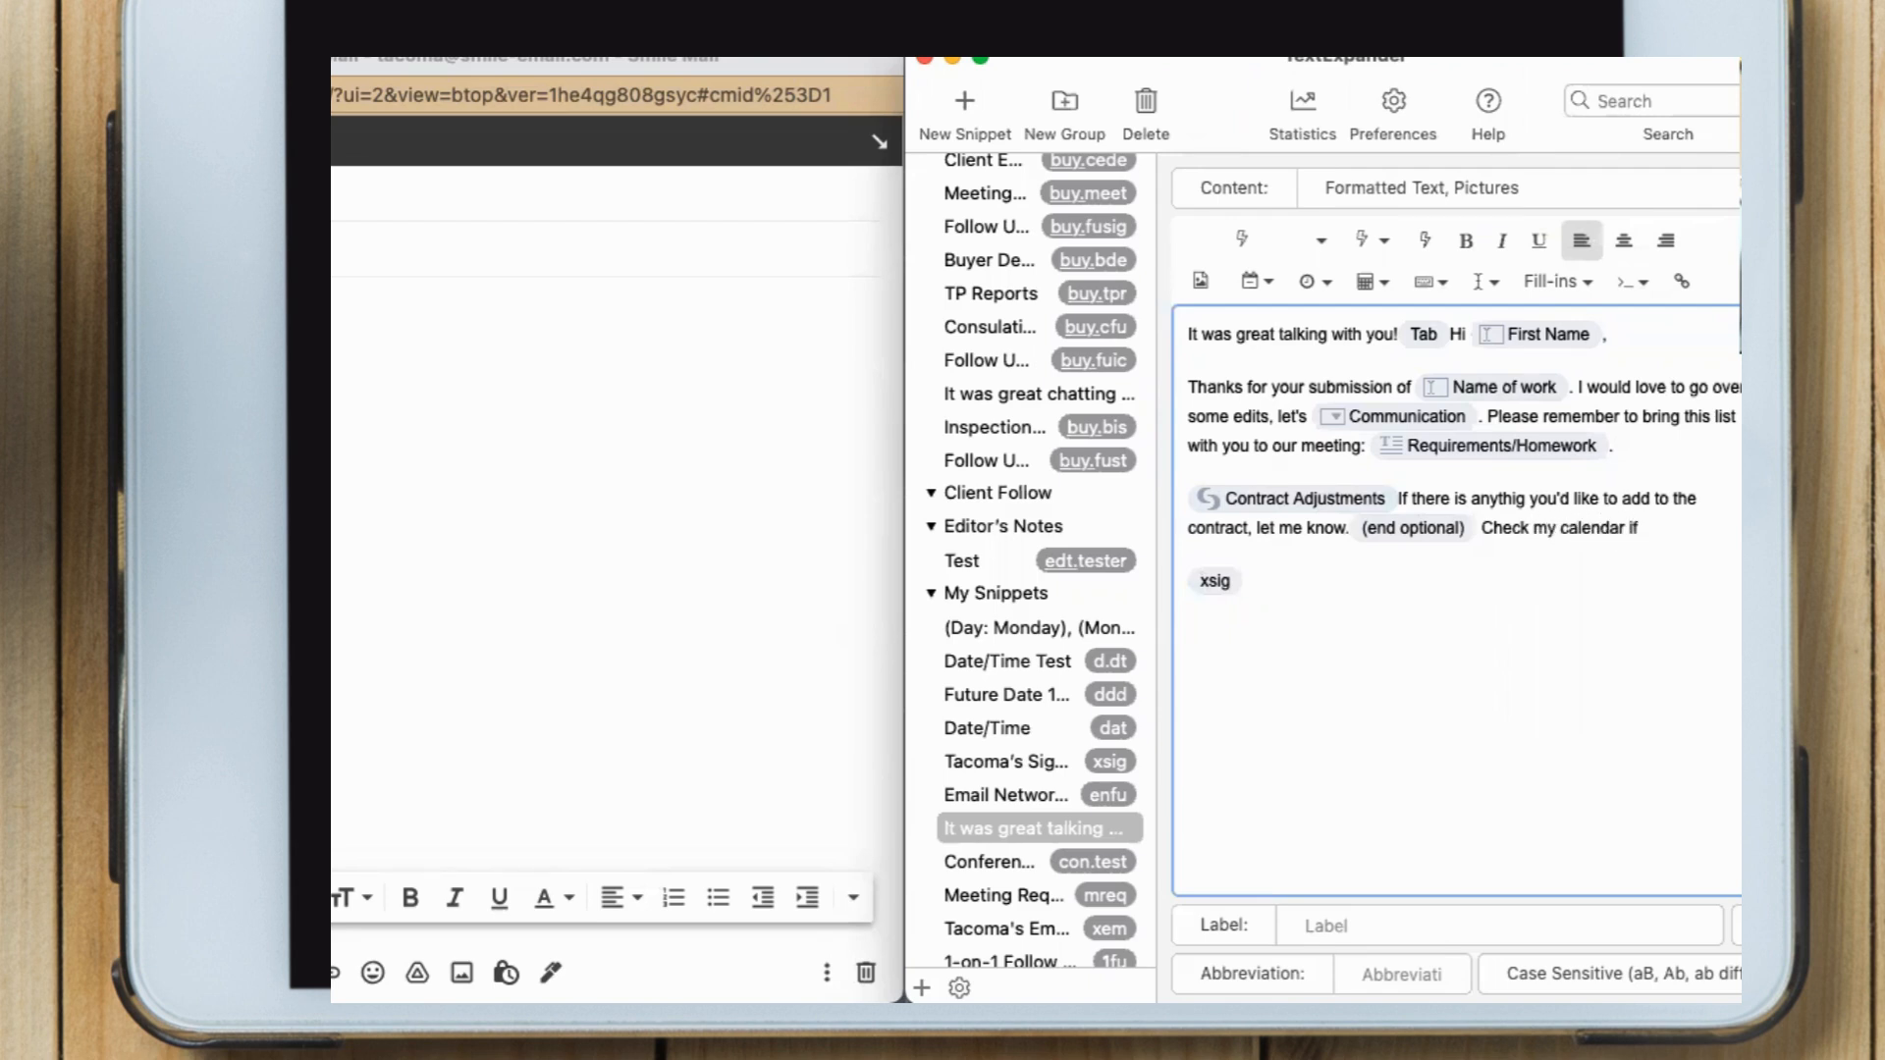
text(you'd like time)
click(1681, 285)
text(www.t)
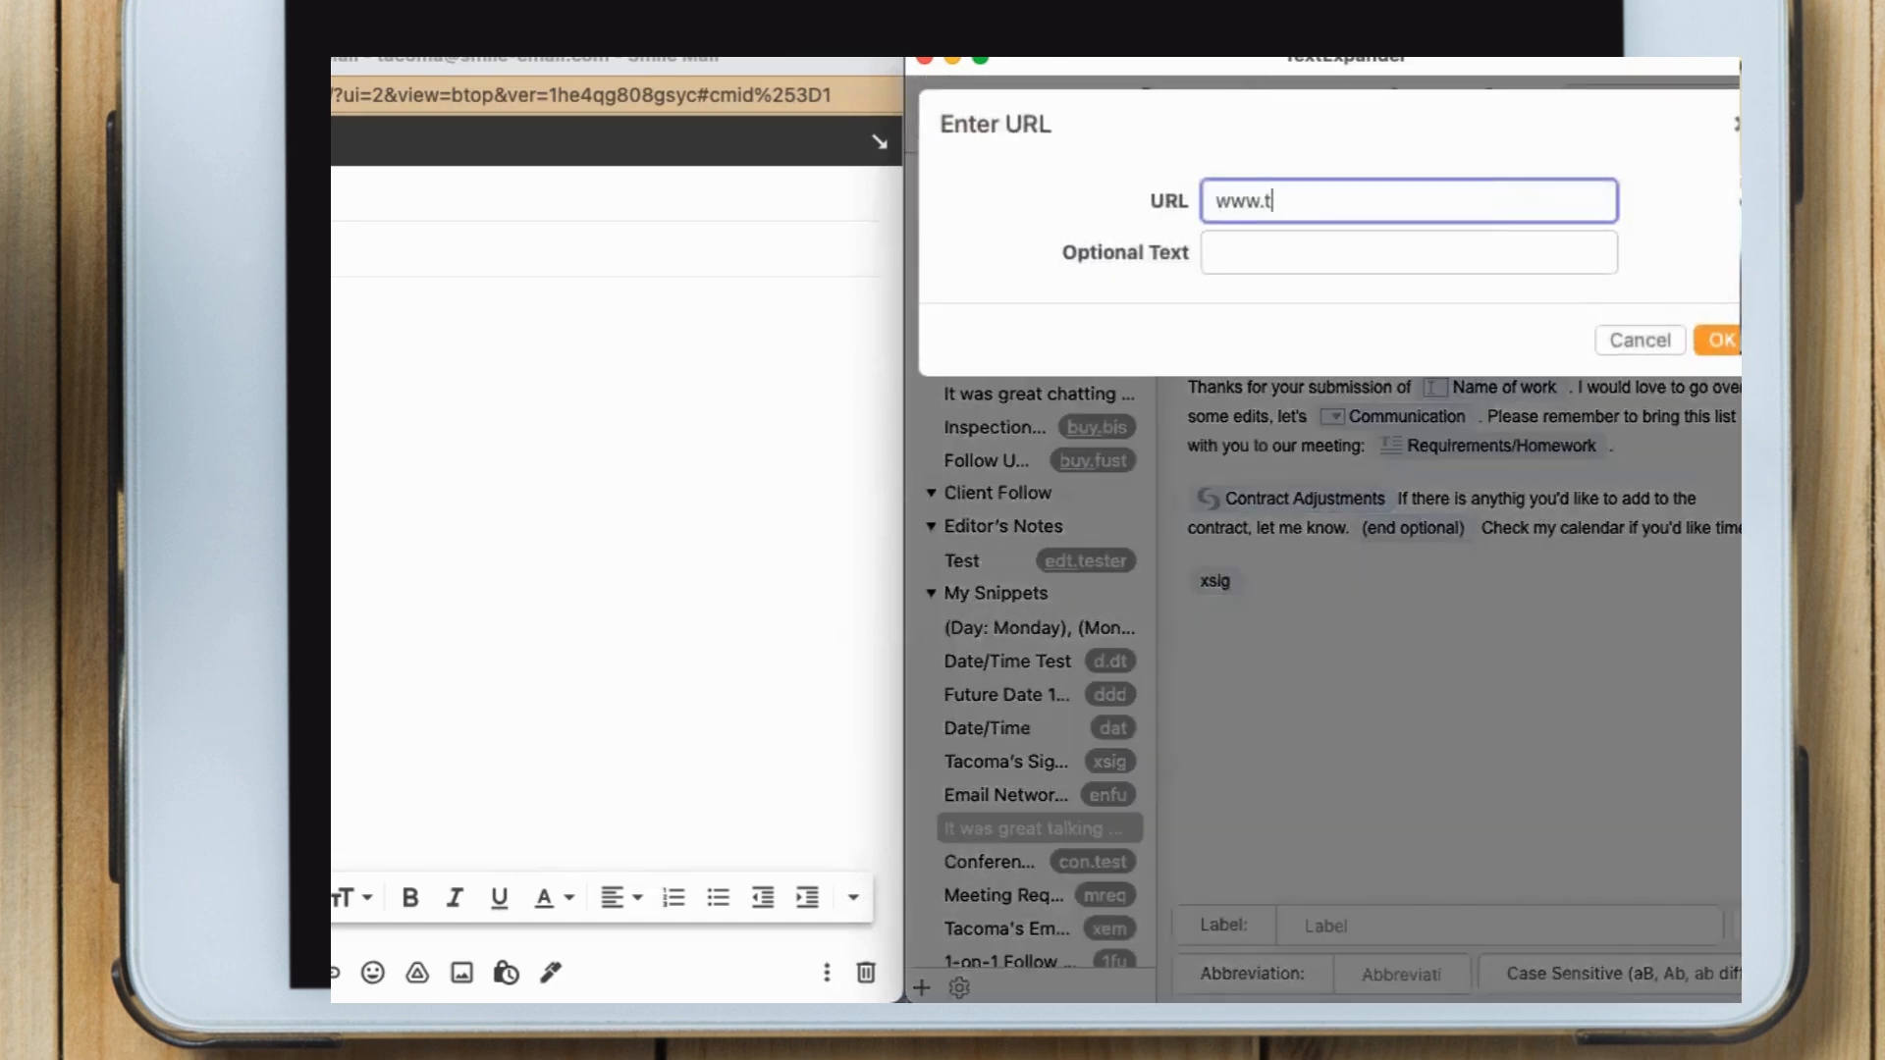
text(est.com)
key(Tab)
text(Lind')
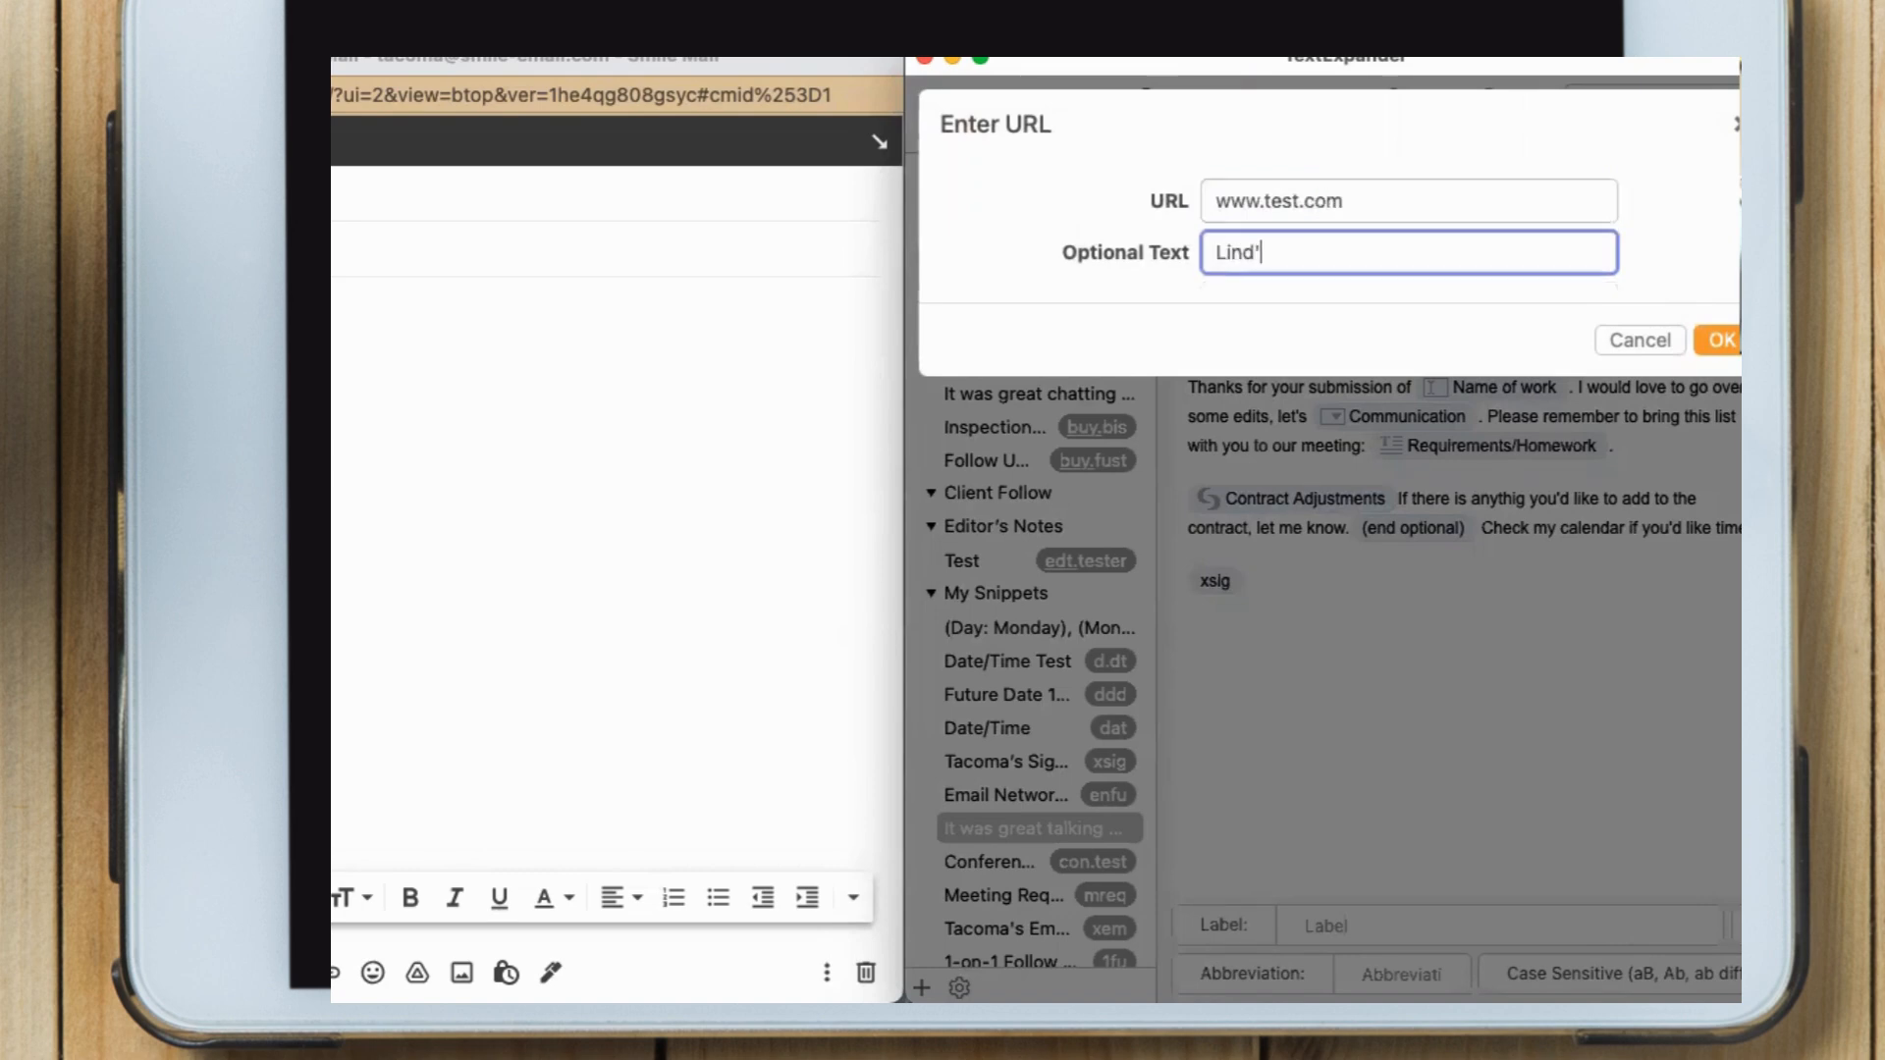
text(a's Calendar)
click(1720, 340)
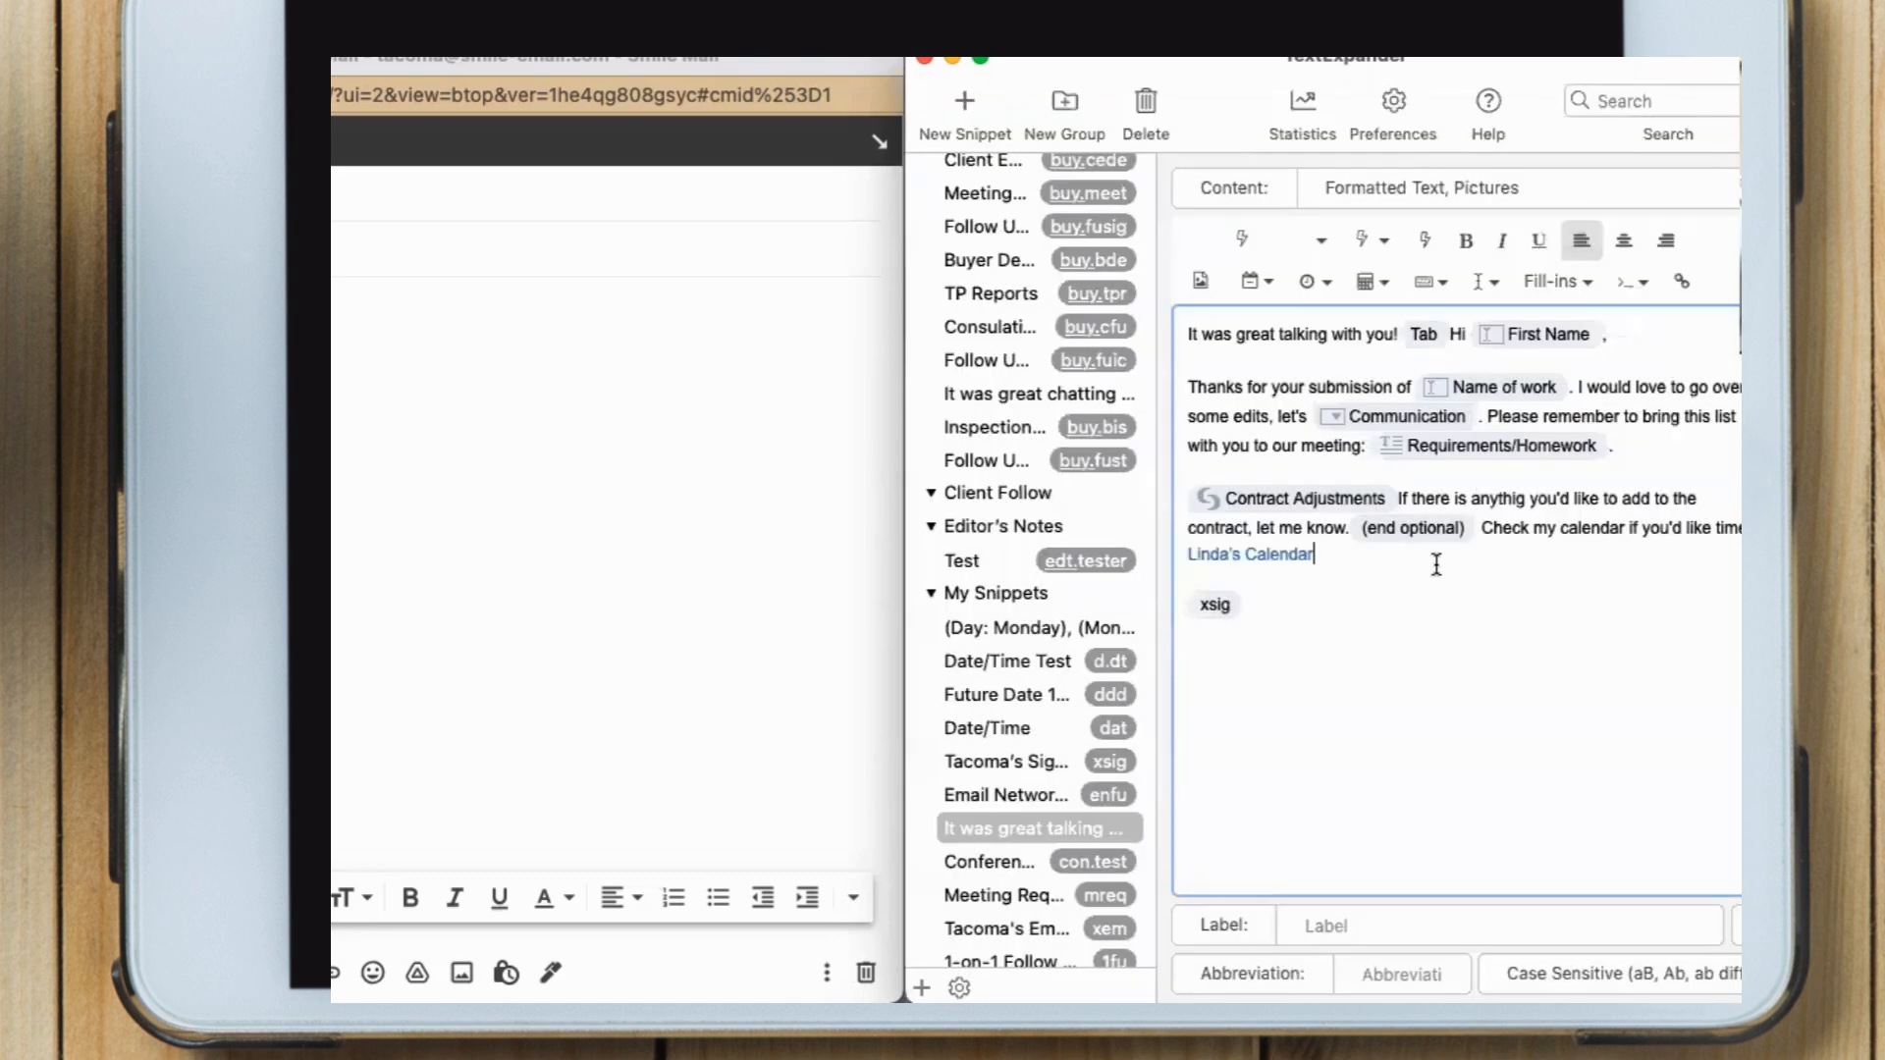
Label the snippet "Follow Up" and give it the abbreviation efu
click(1356, 928)
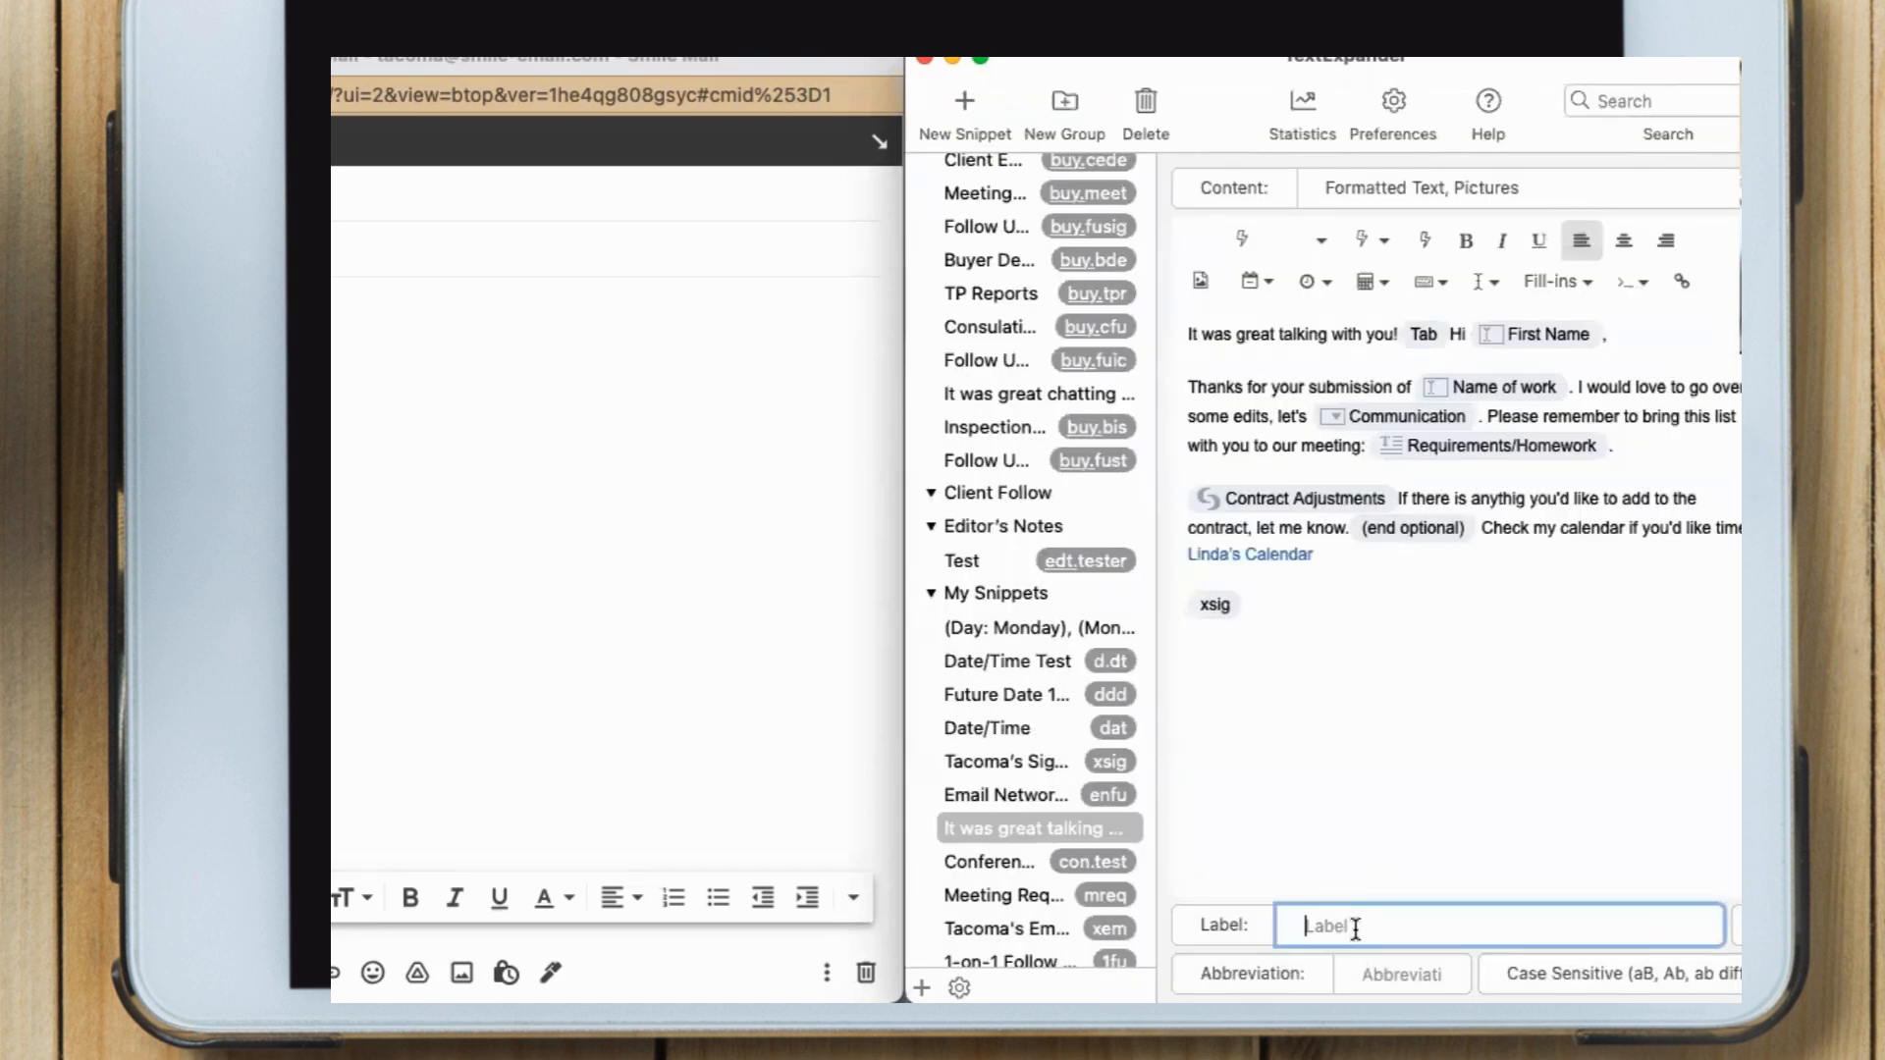
text(Follow Up)
click(1384, 975)
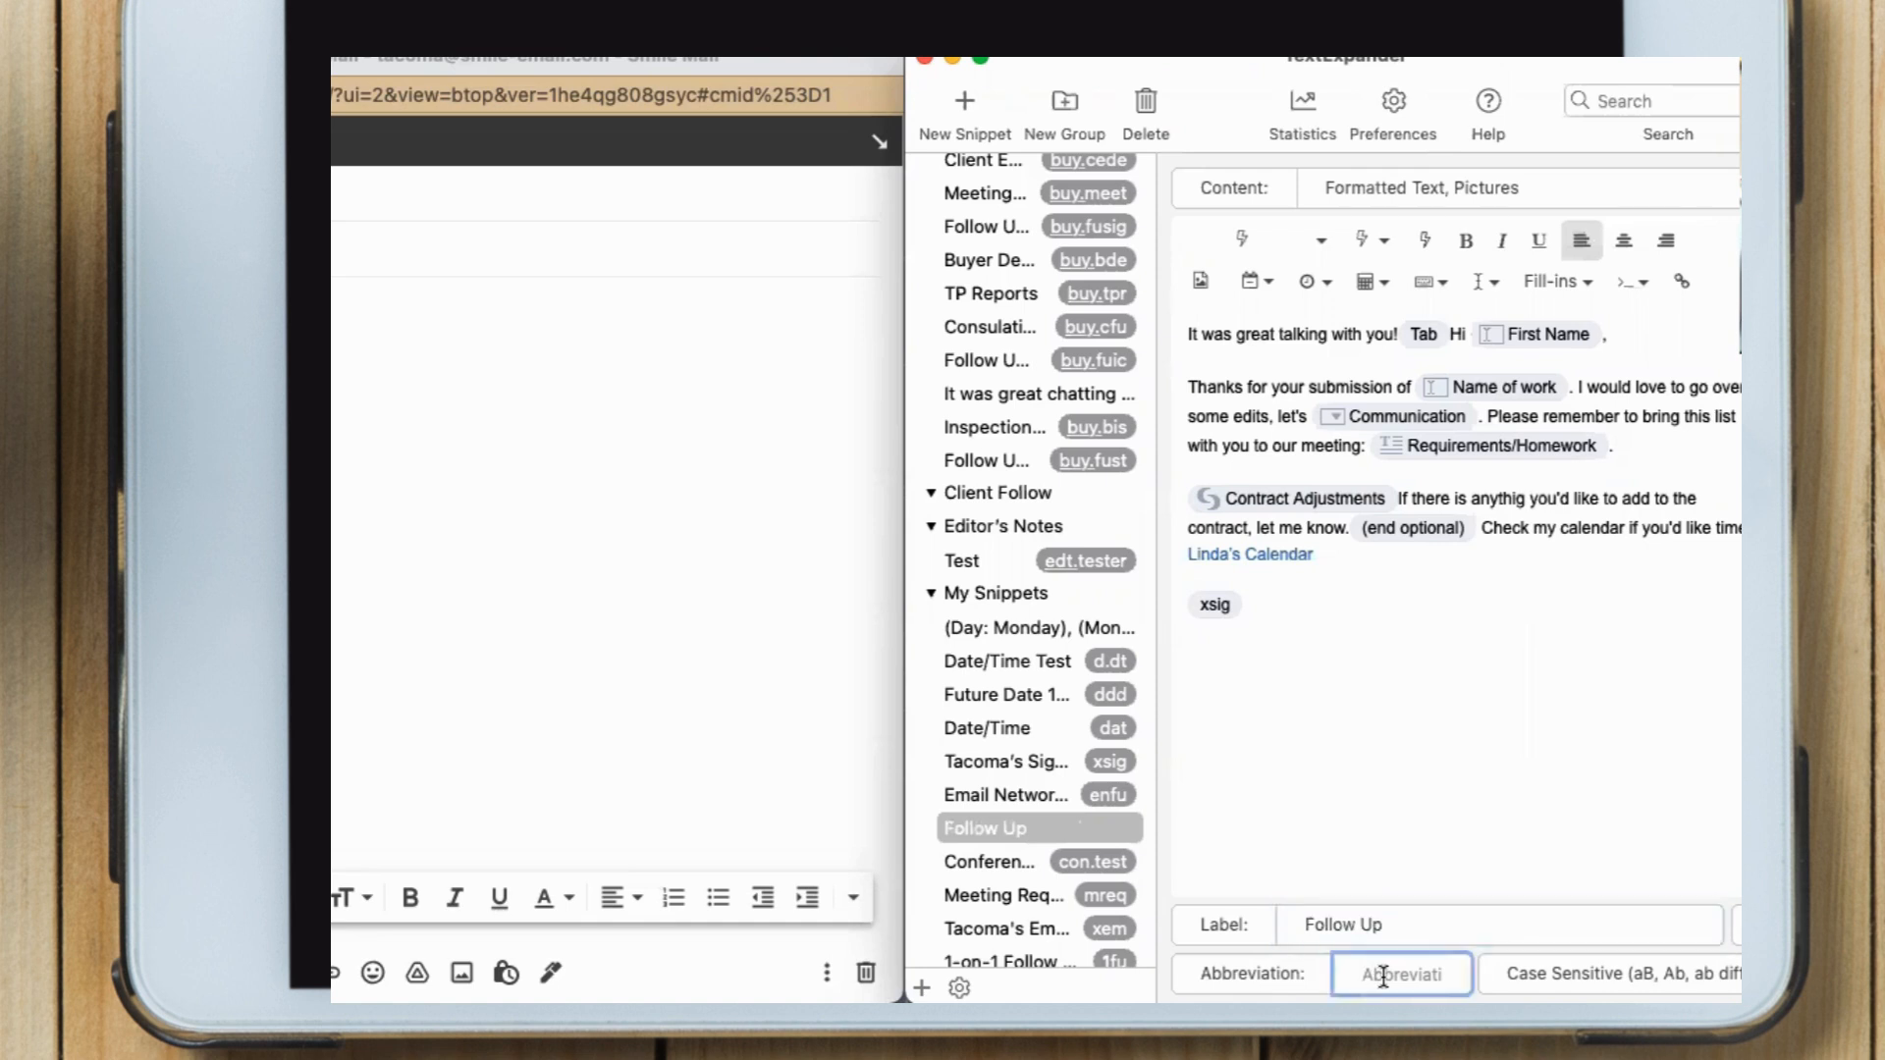
text(efu)
Expand efu in the draft e-mail's subject line in Chrome and fill in the recipient's first name and the work "Book of the Year"
click(339, 249)
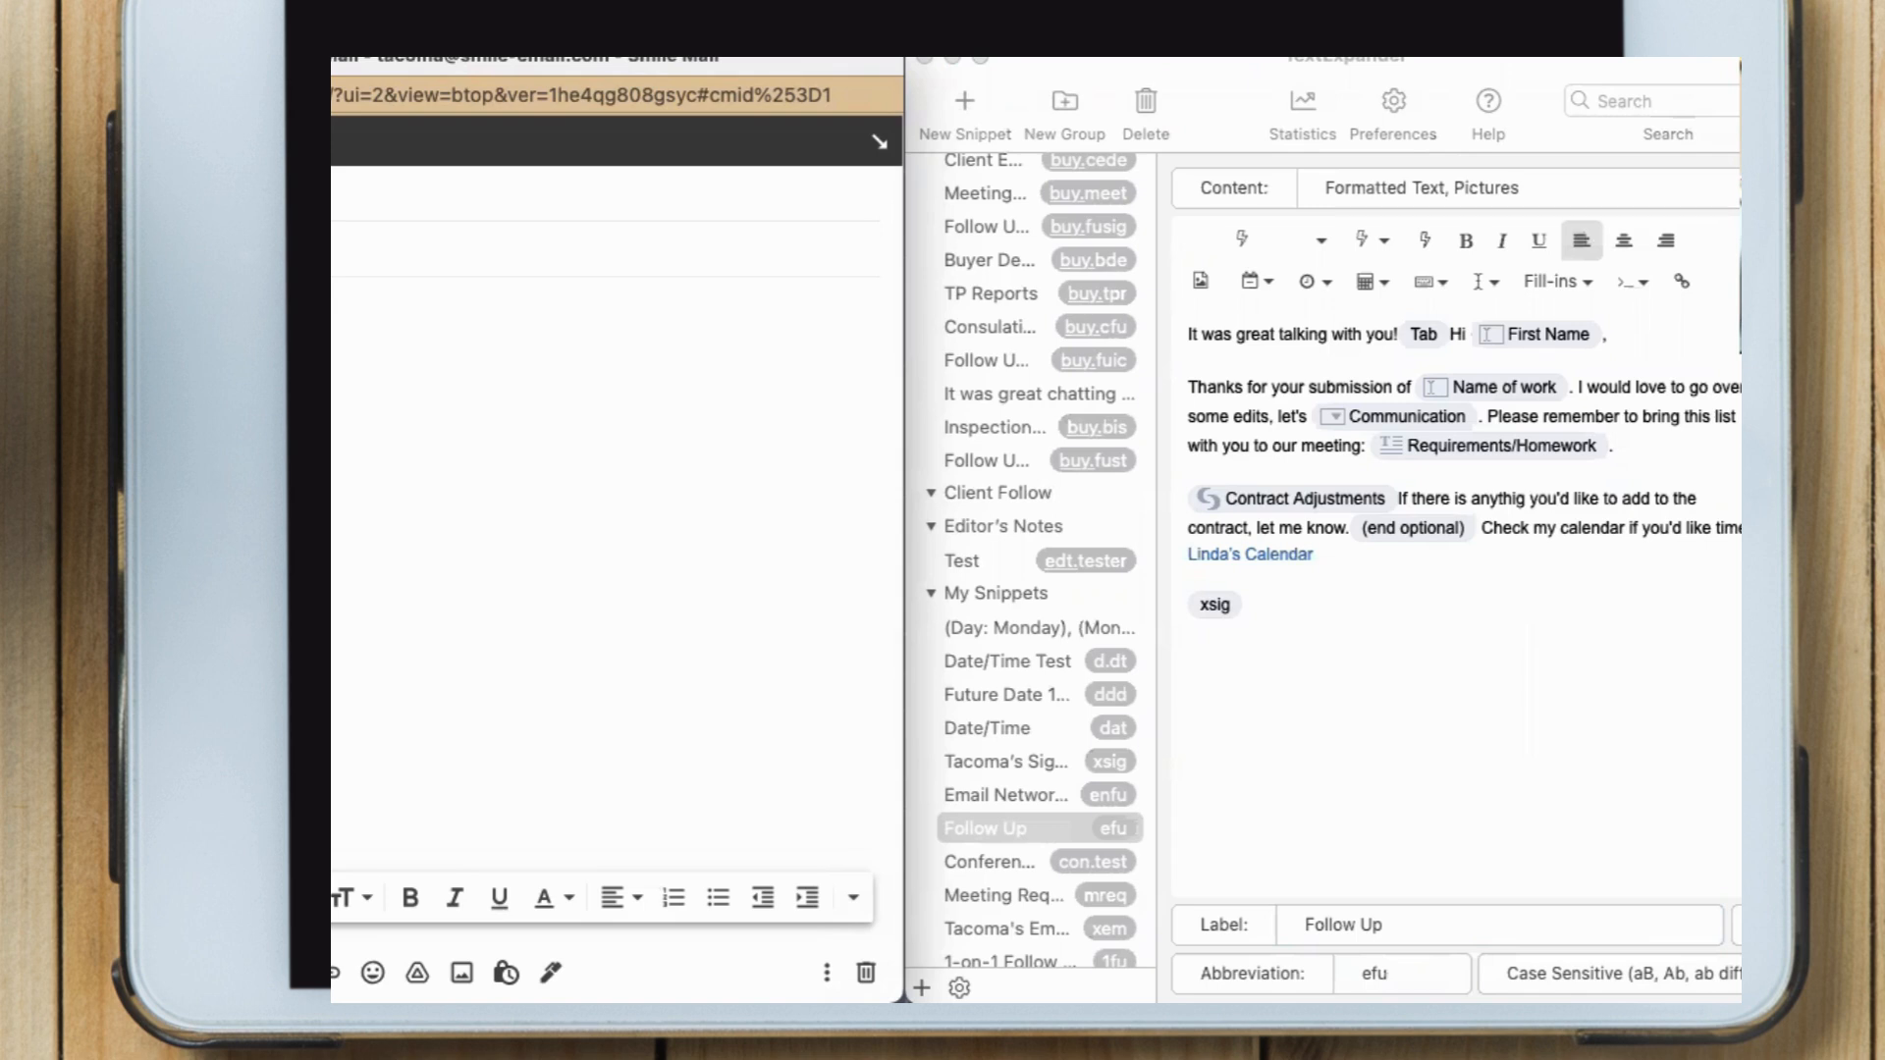
text(efu)
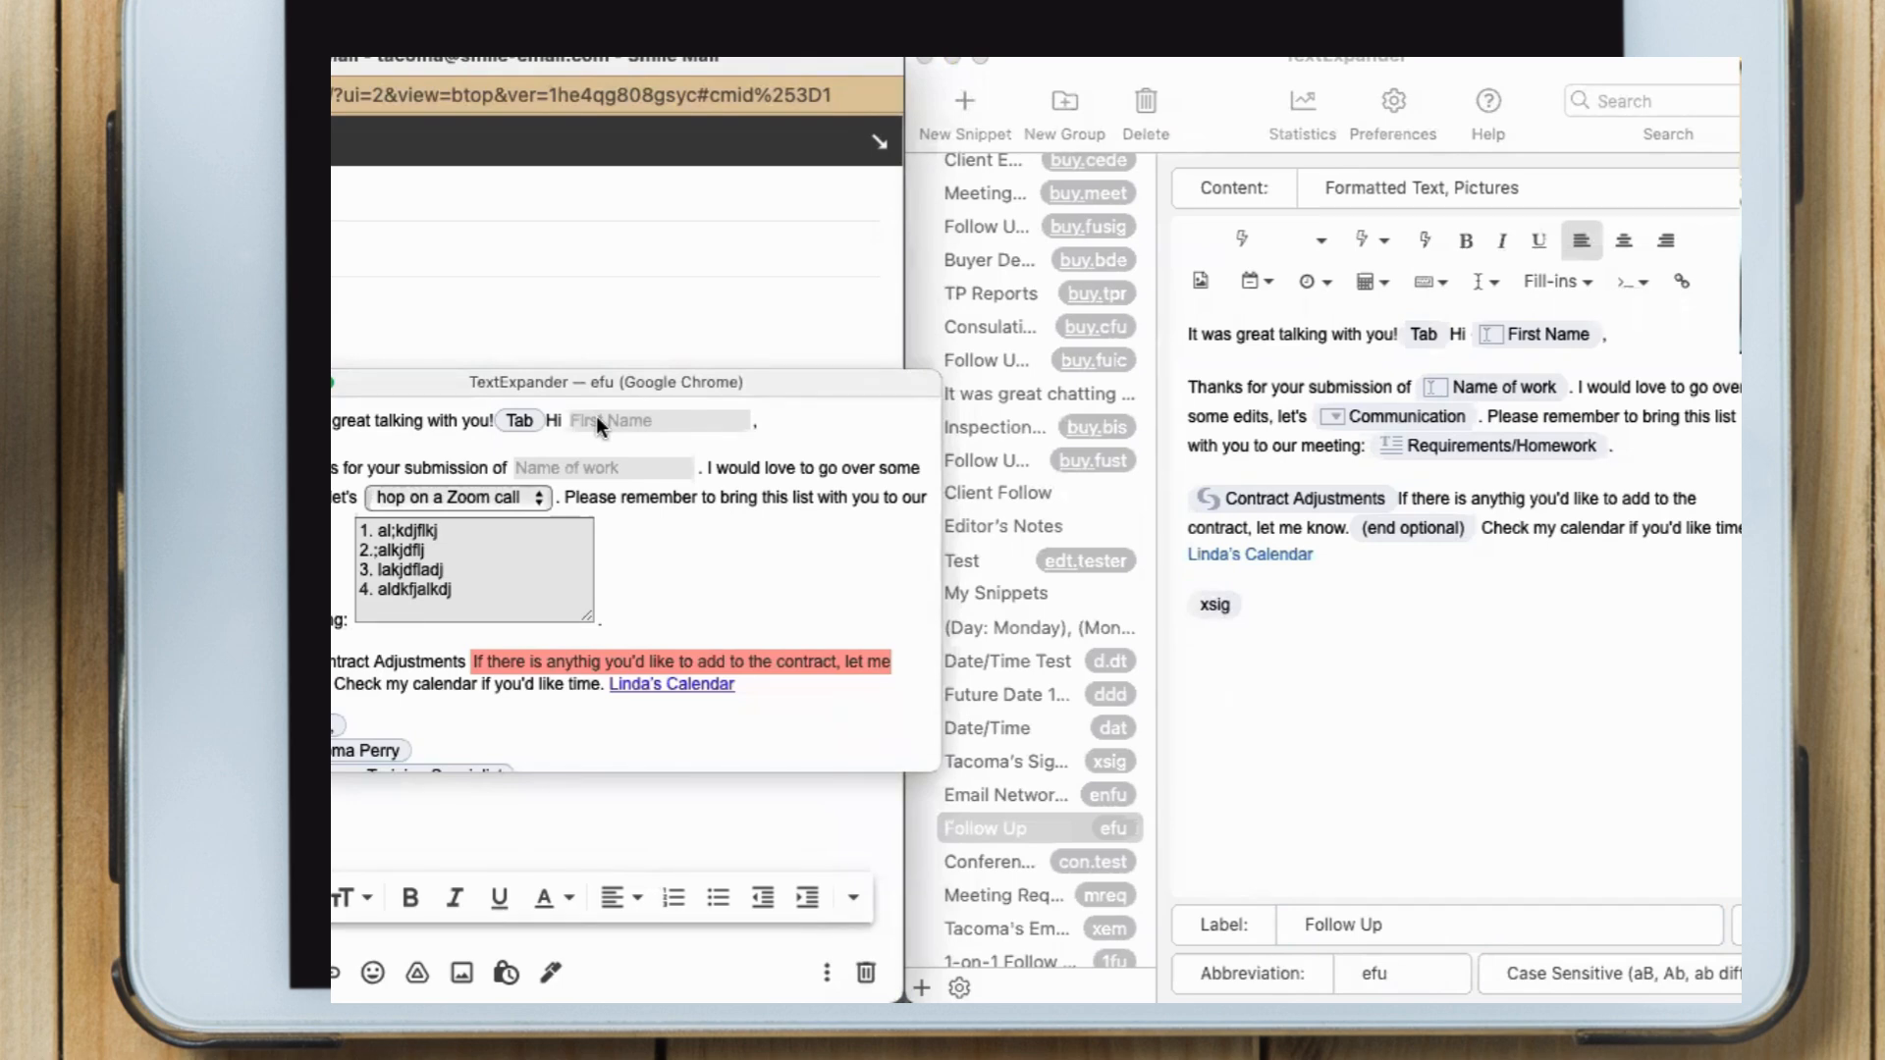
text(m)
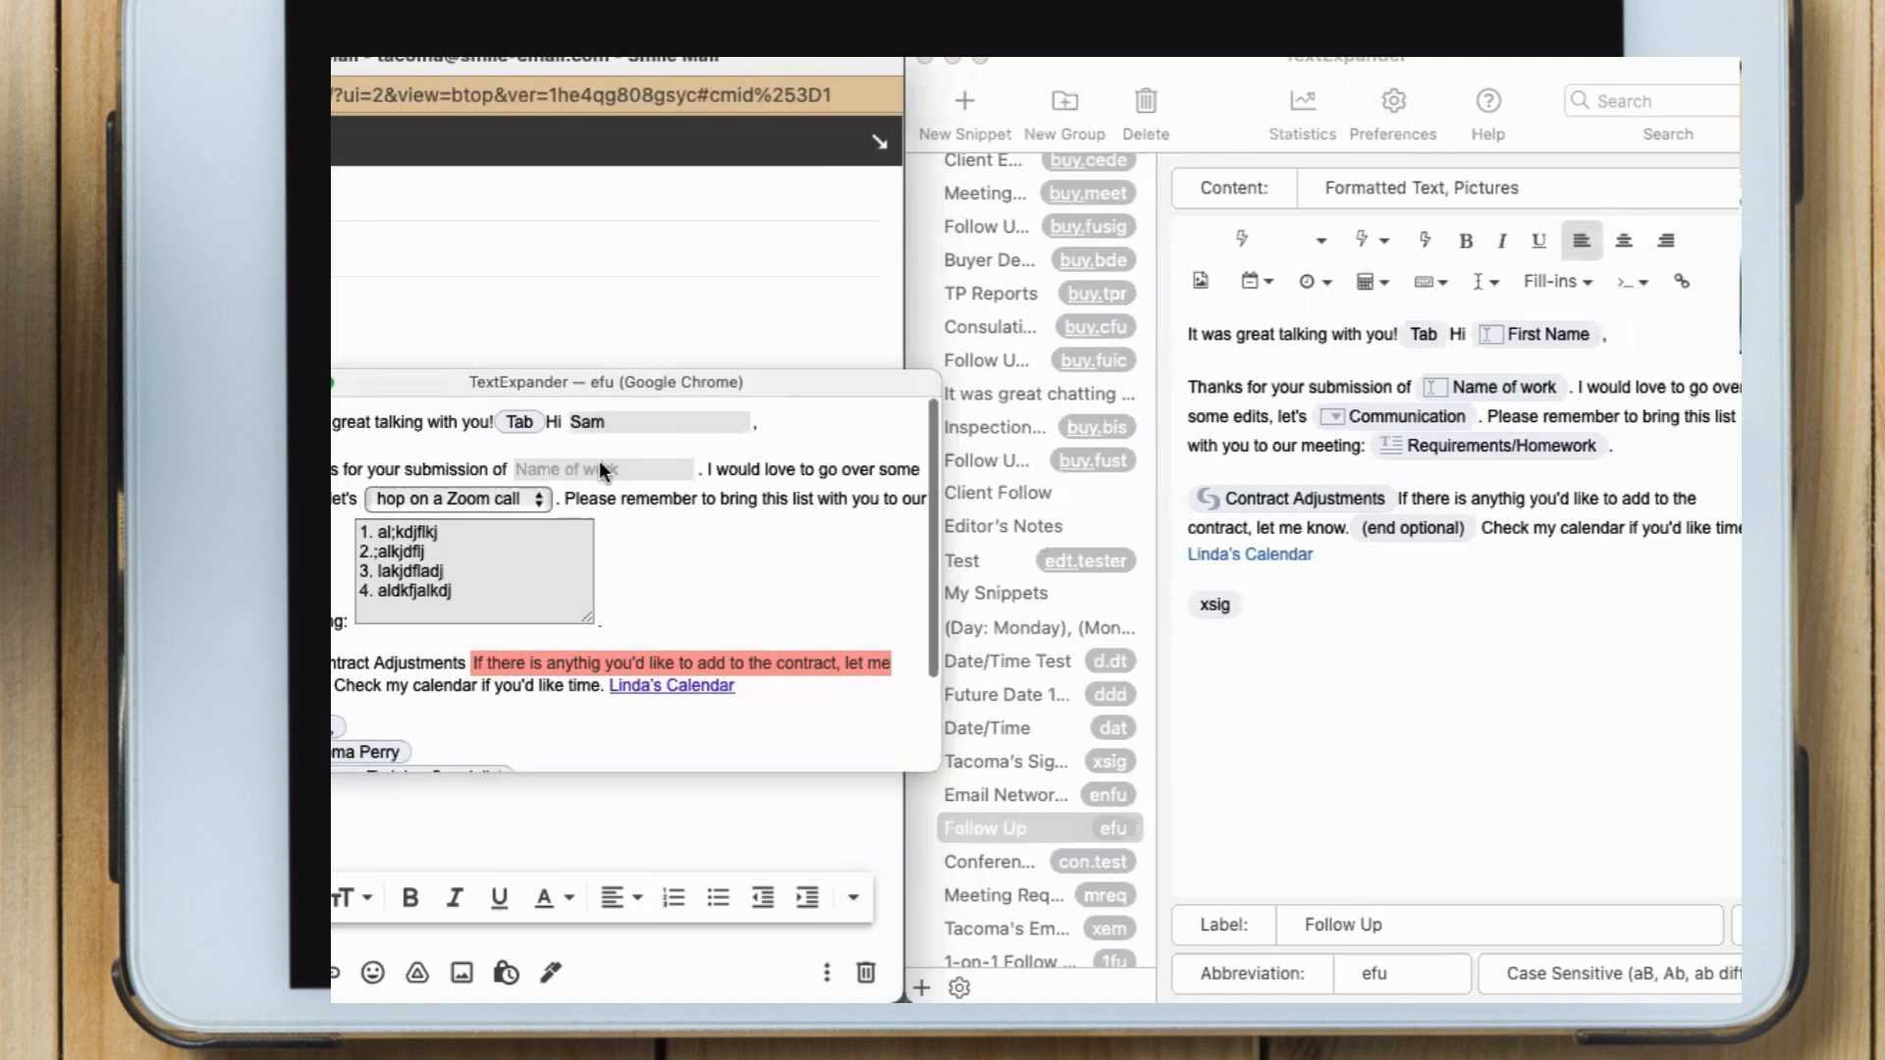
click(600, 466)
text(Boo)
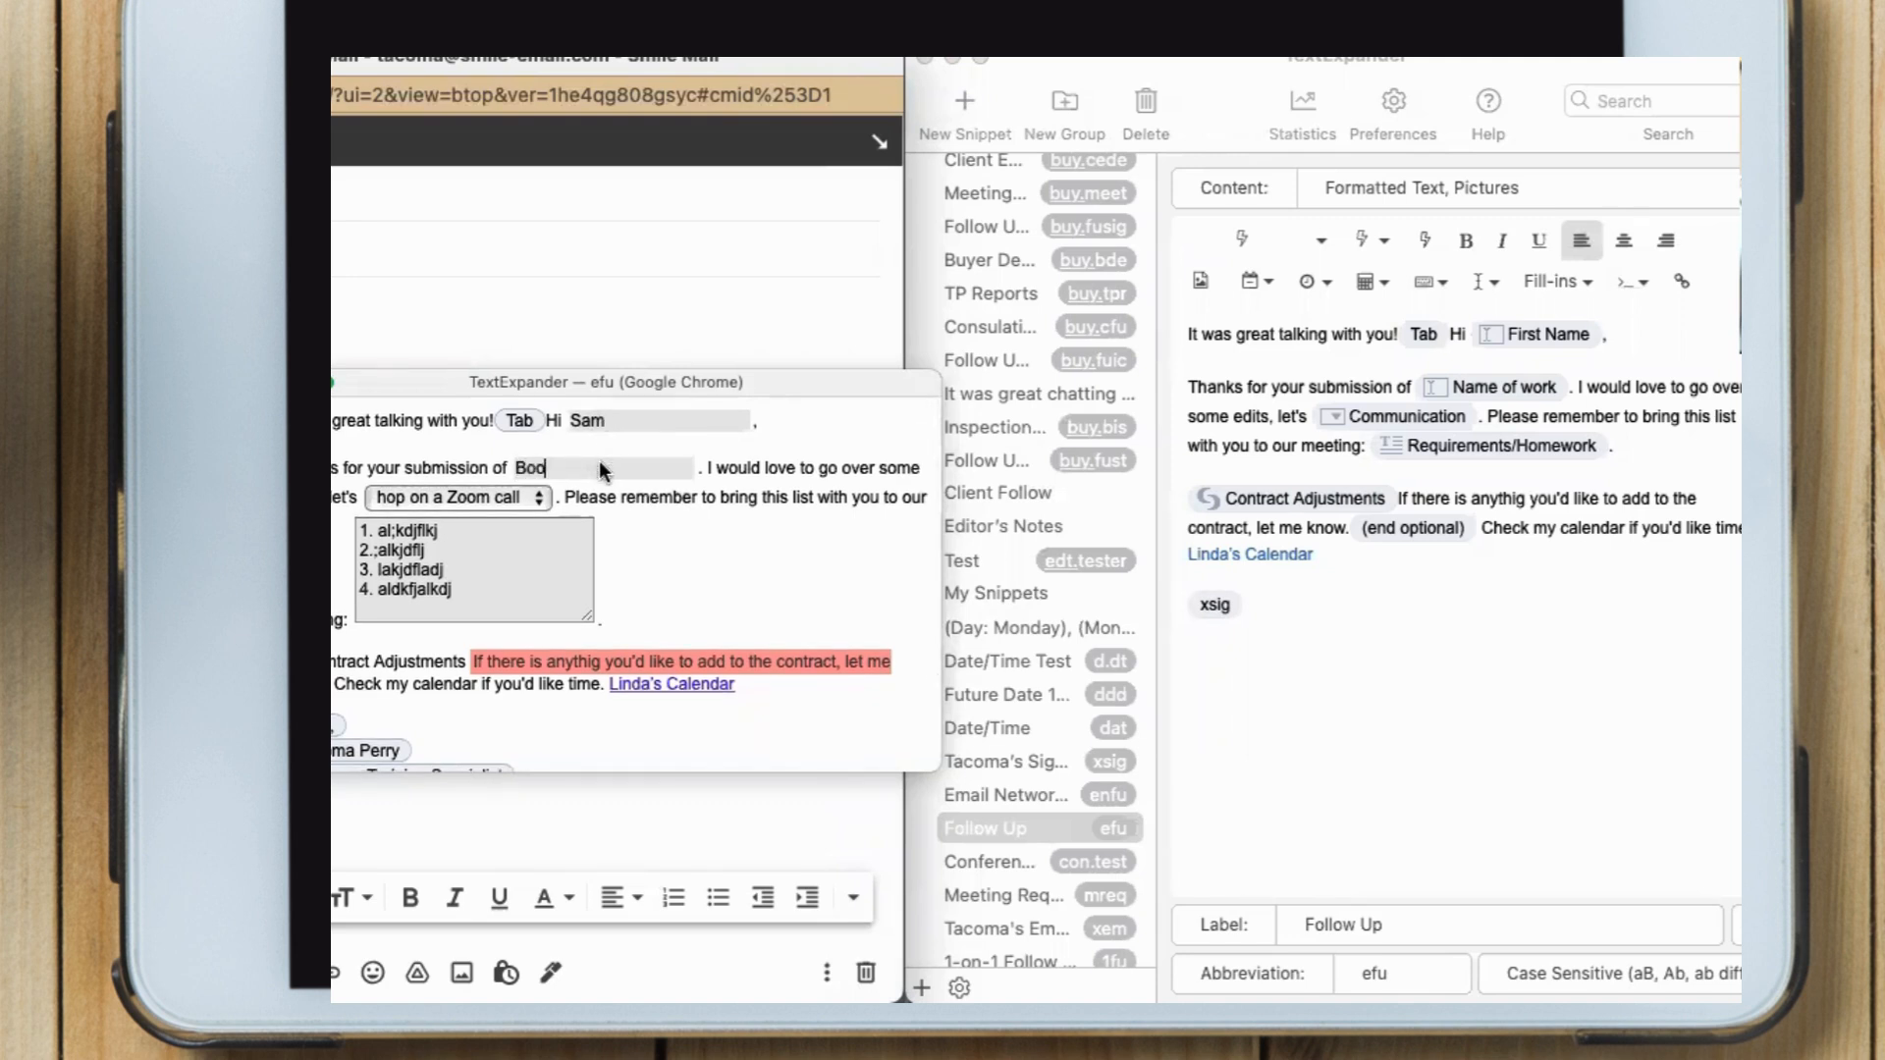
text(k of the Year)
Choose "chat" as the communication option and add the line "5.lalkdfjaldjkf" to the requirements list
click(457, 500)
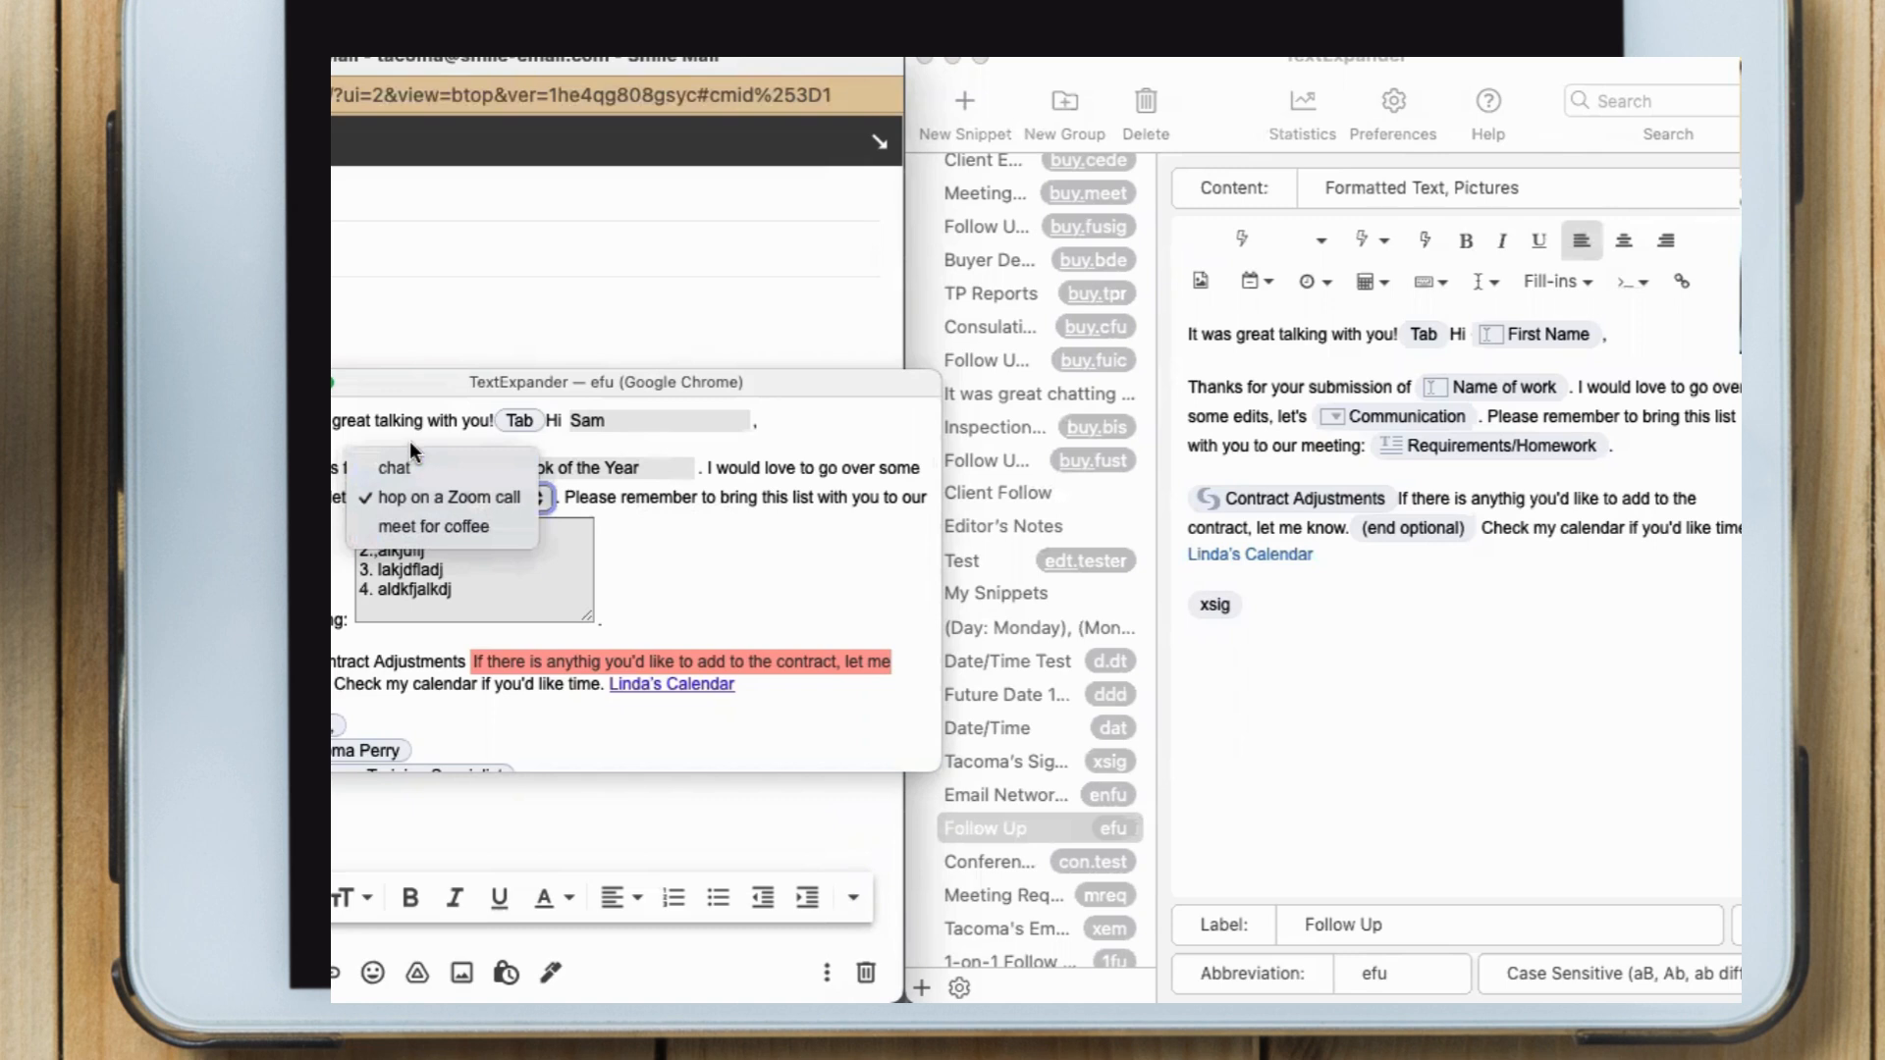
click(407, 465)
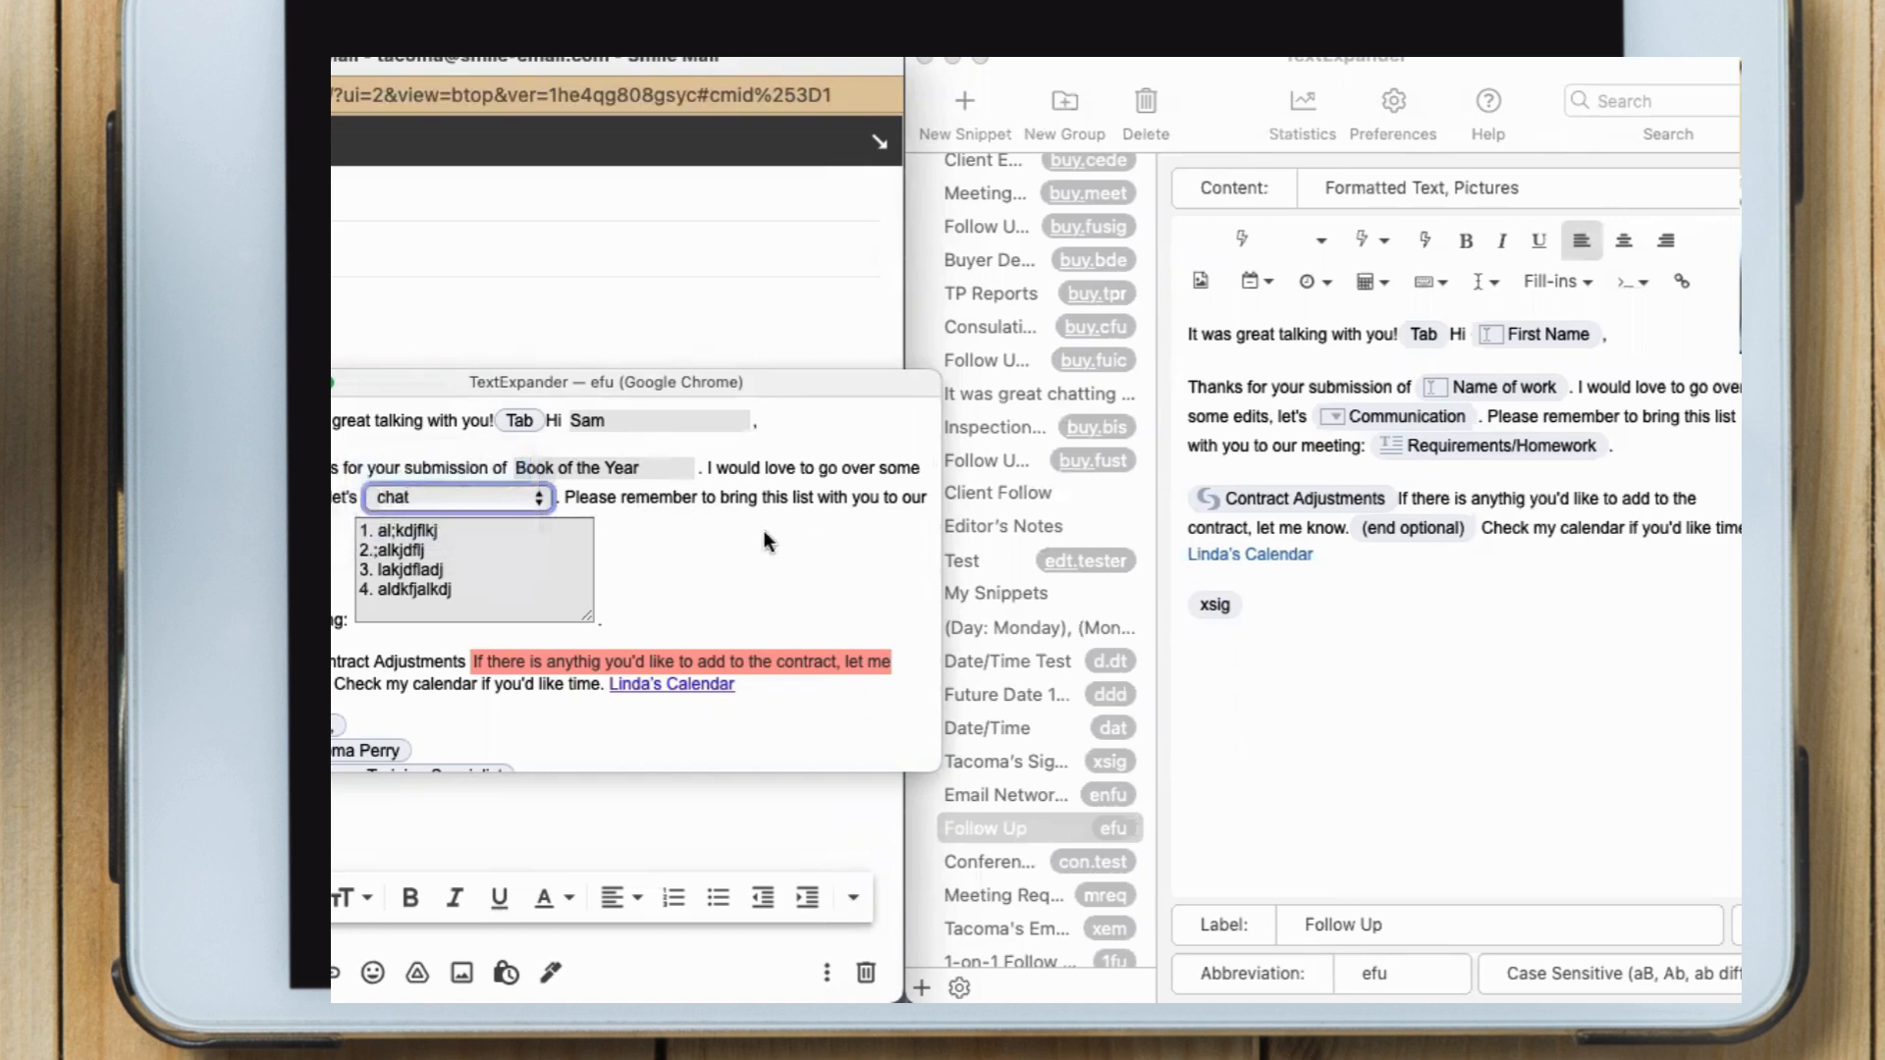
click(483, 595)
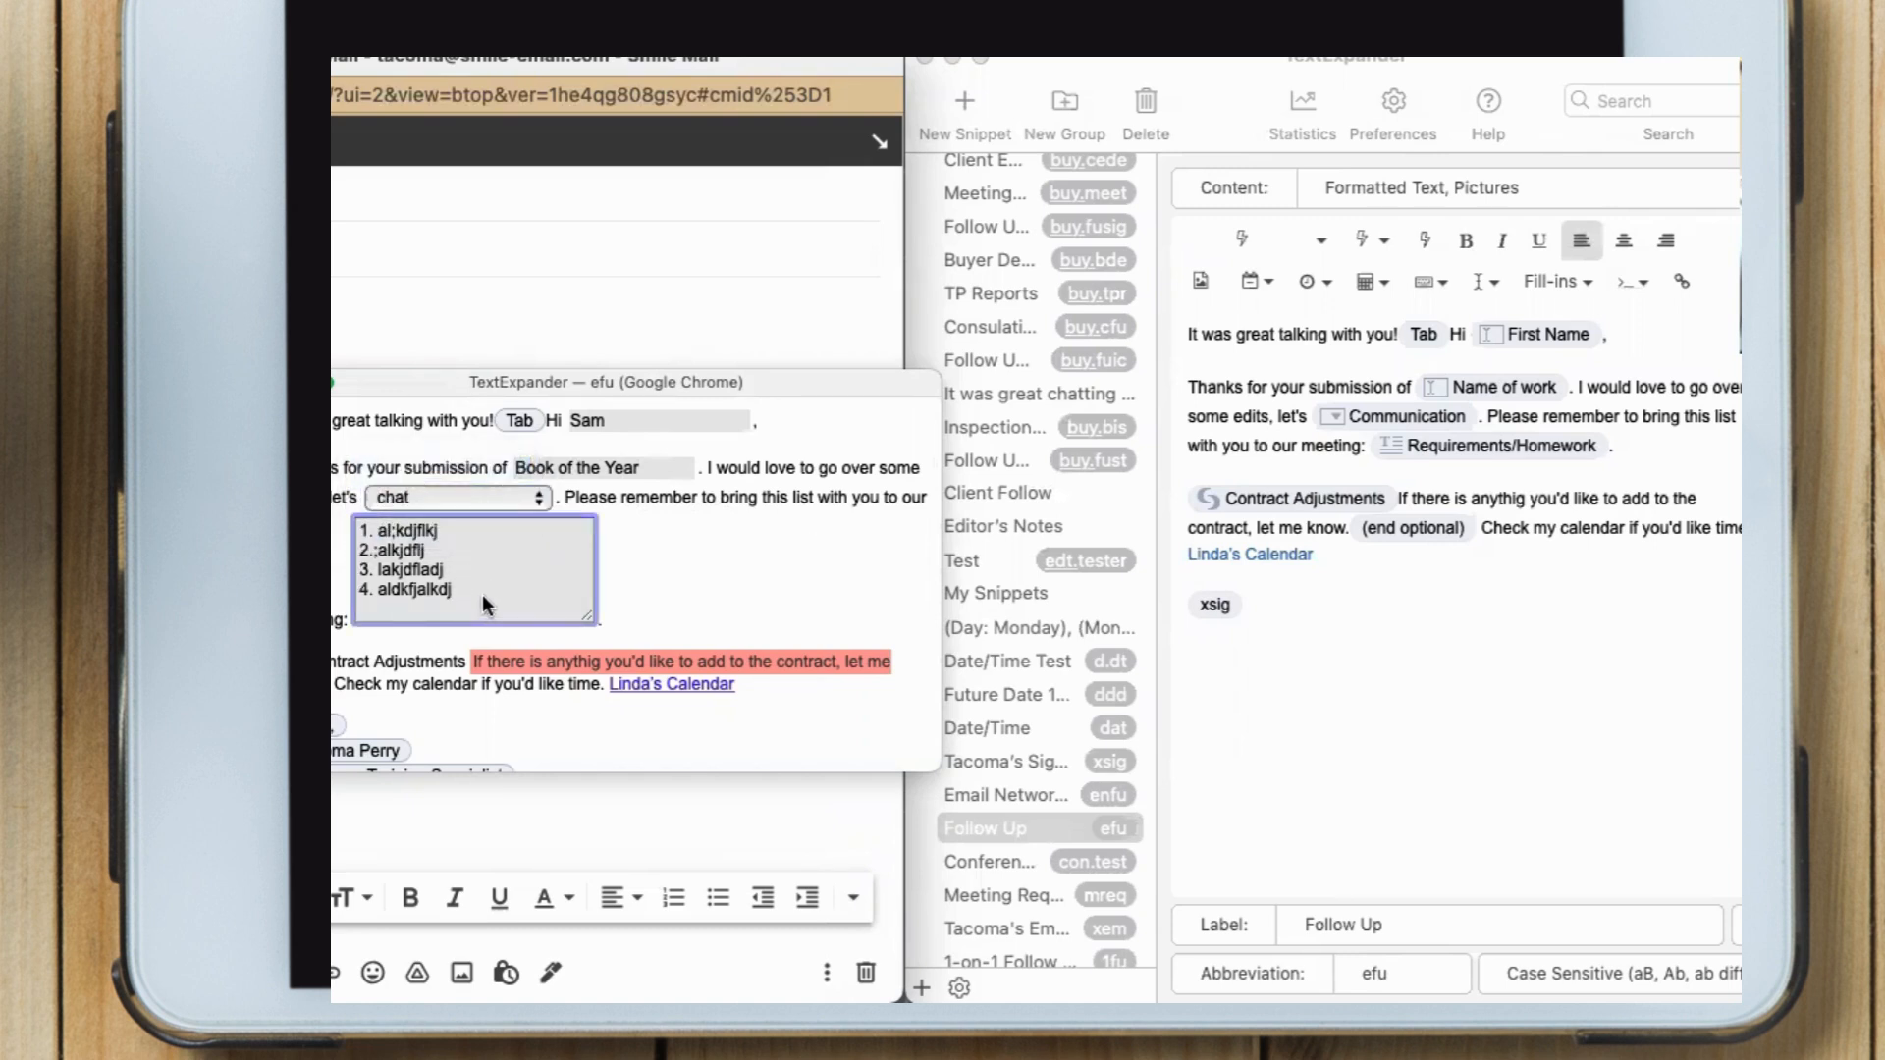
key(Return)
text(5.lalkdfjaldjkf)
Include the Contract Adjustments section and insert the completed snippet into the draft e-mail
scroll(507, 577, down, 3)
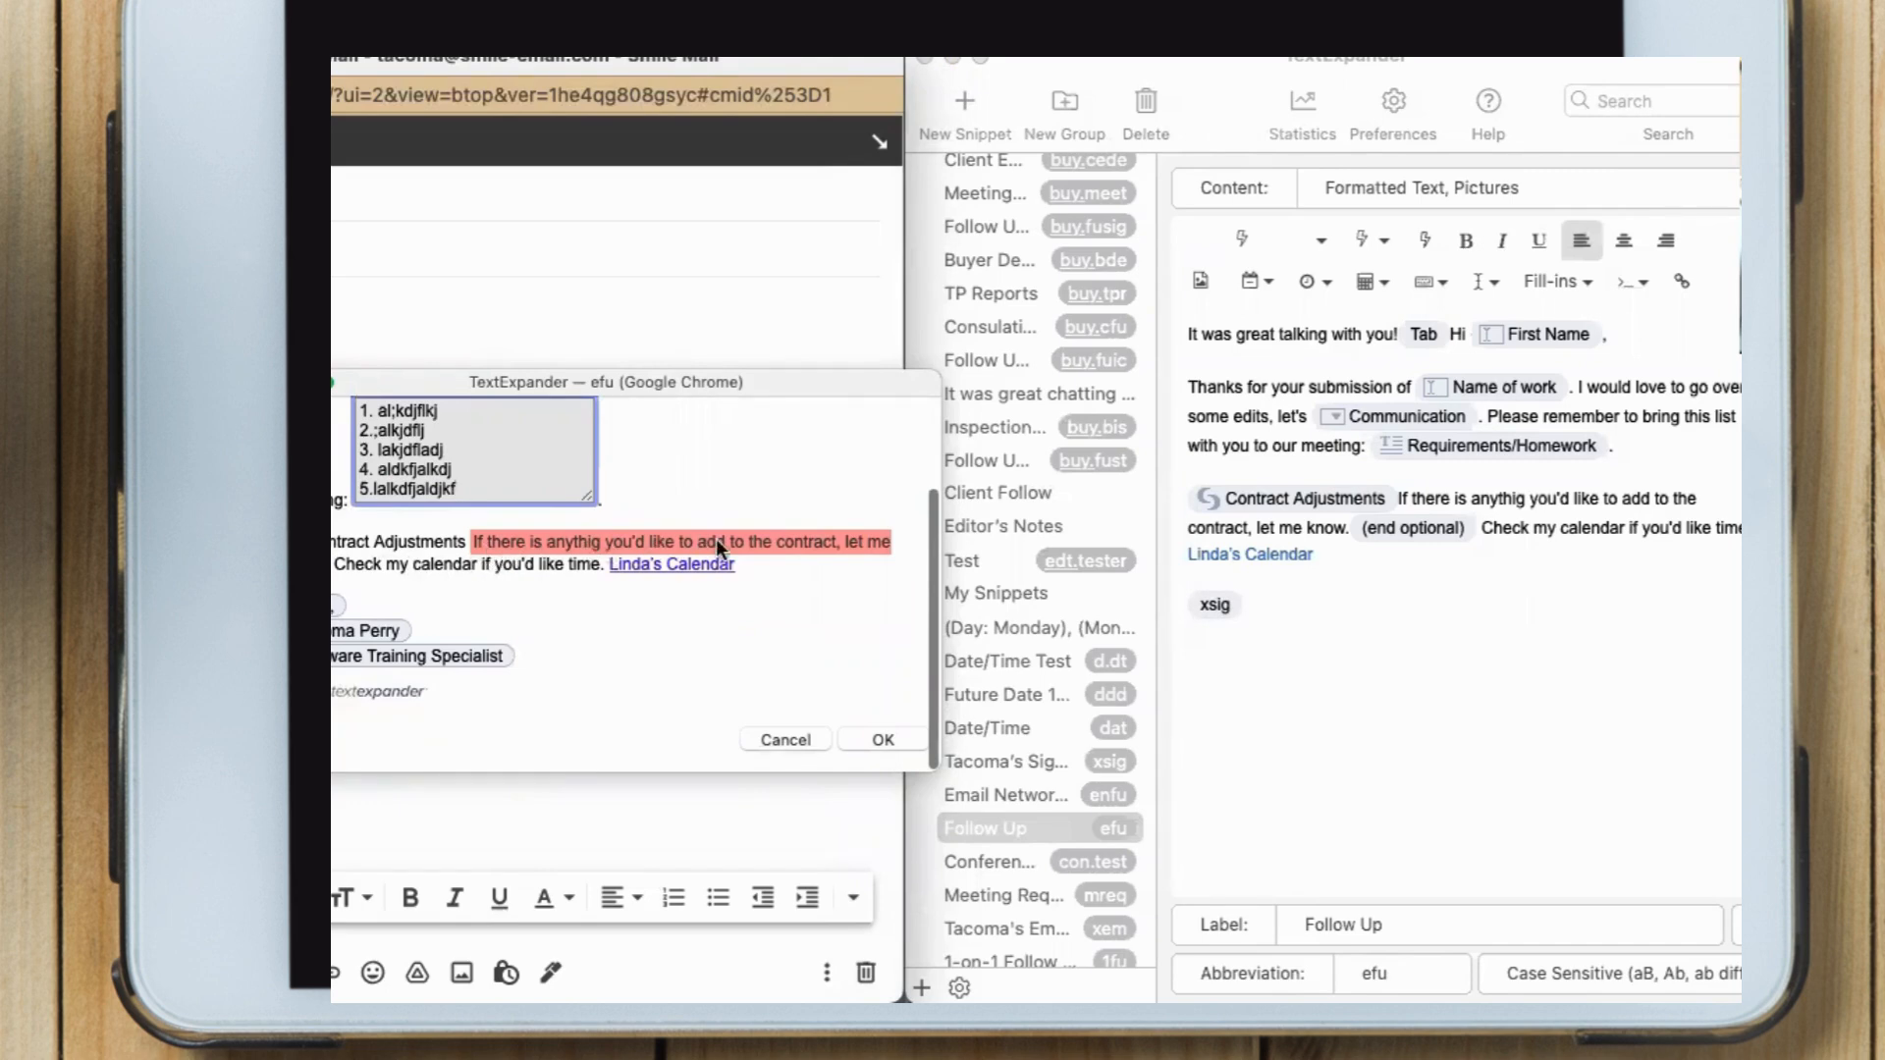
click(302, 542)
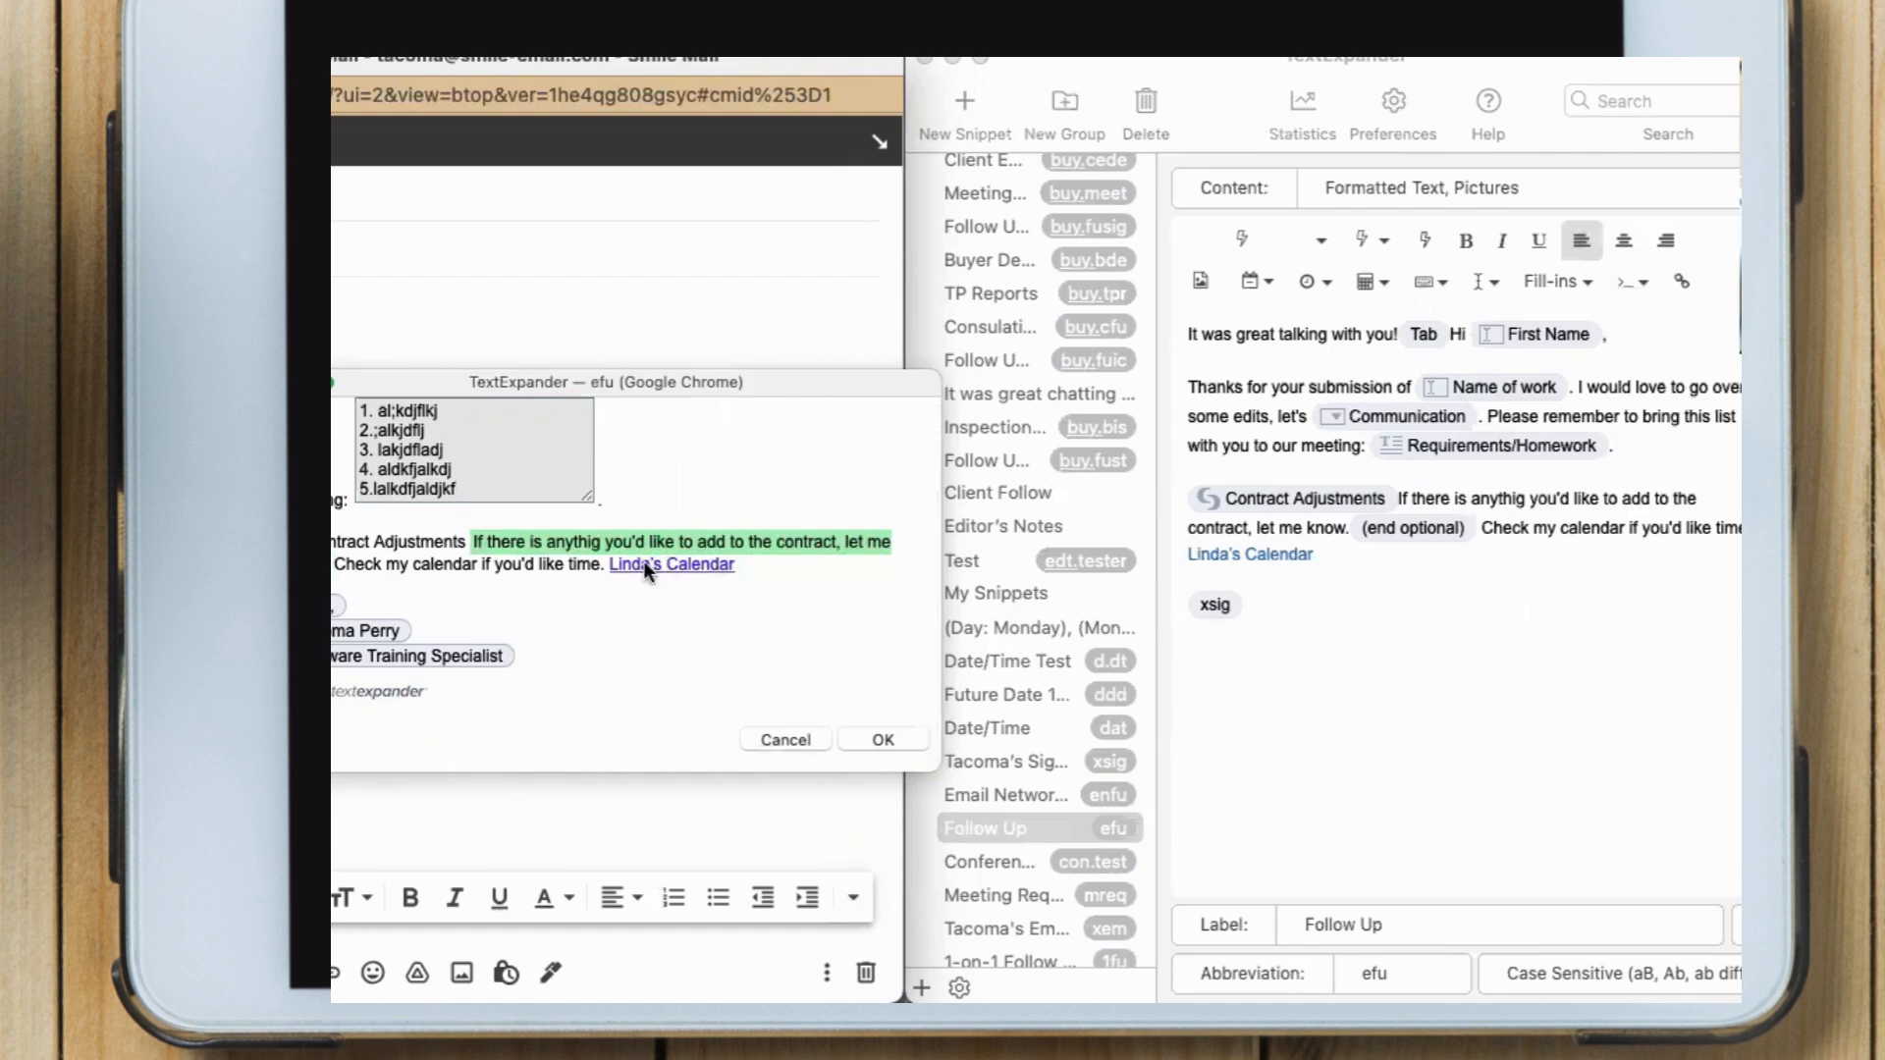
click(885, 739)
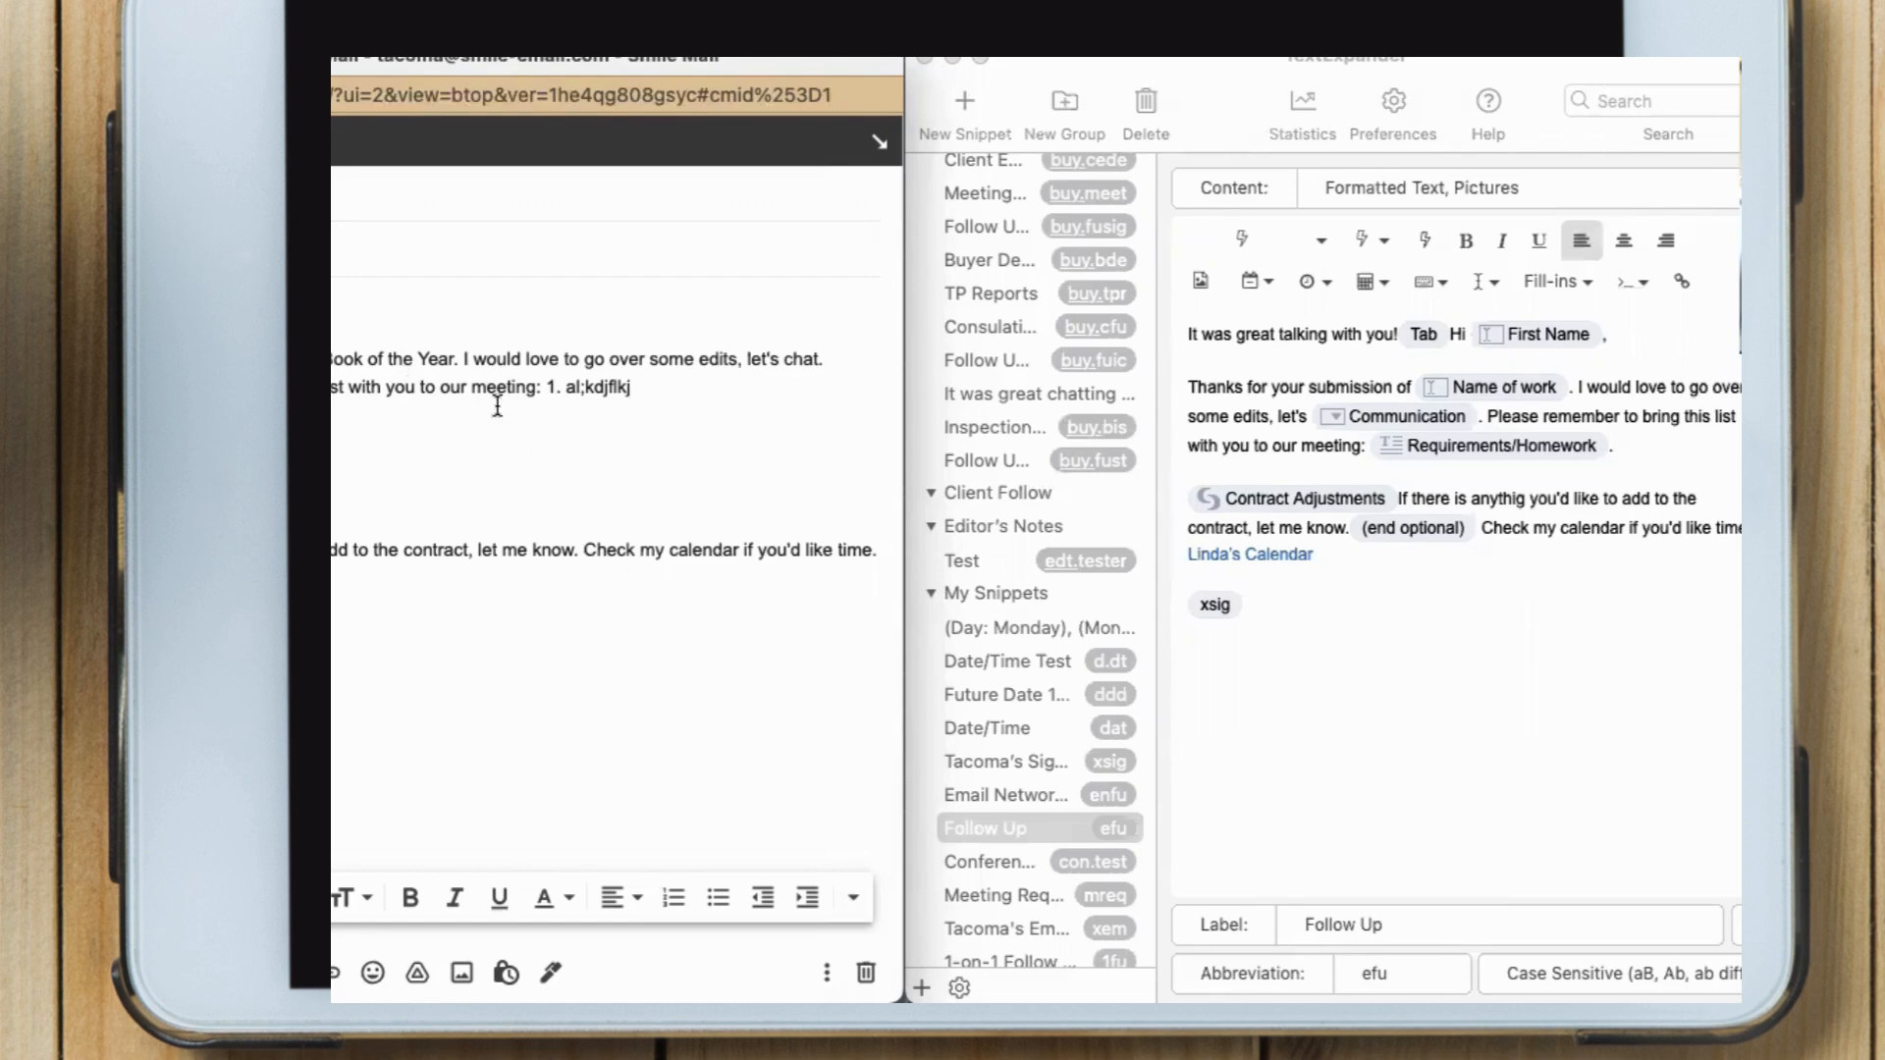
Put the requirements list on its own line after "meeting:" in both the draft e-mail and the TextExpander snippet
click(548, 386)
key(Return)
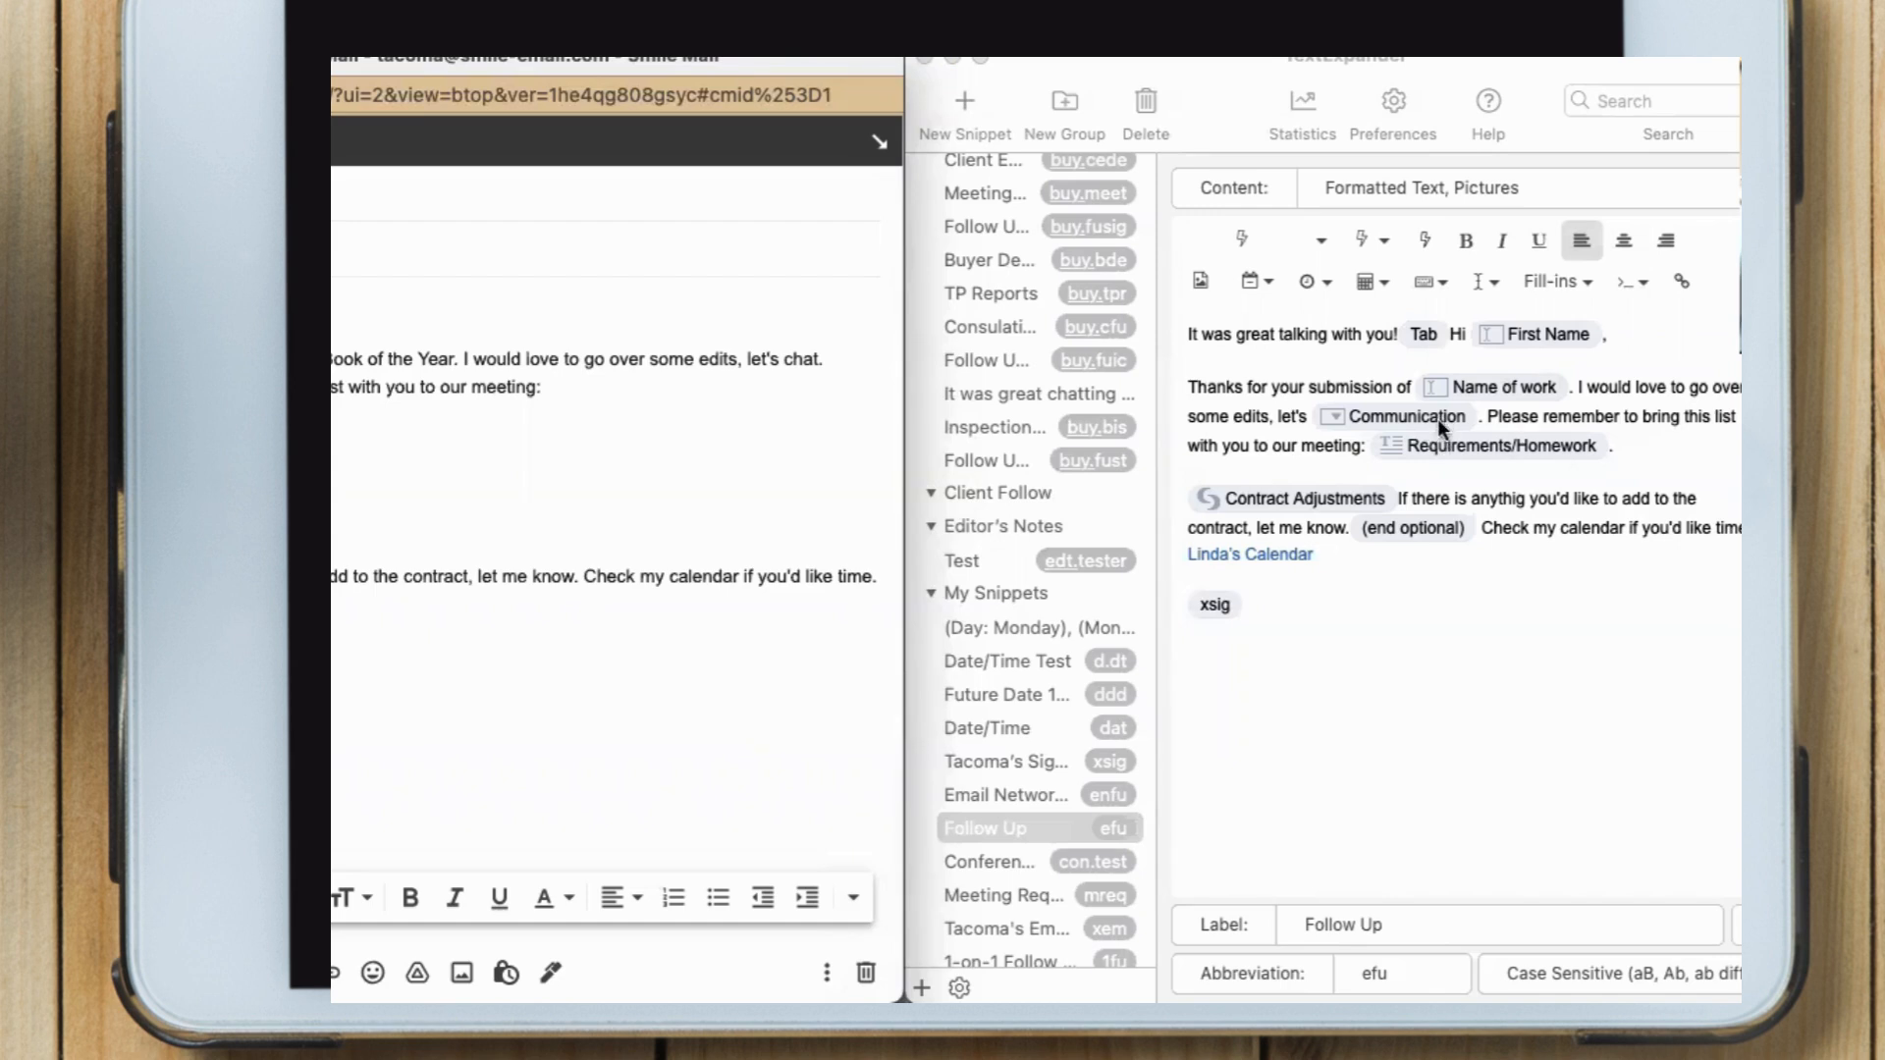
click(1406, 452)
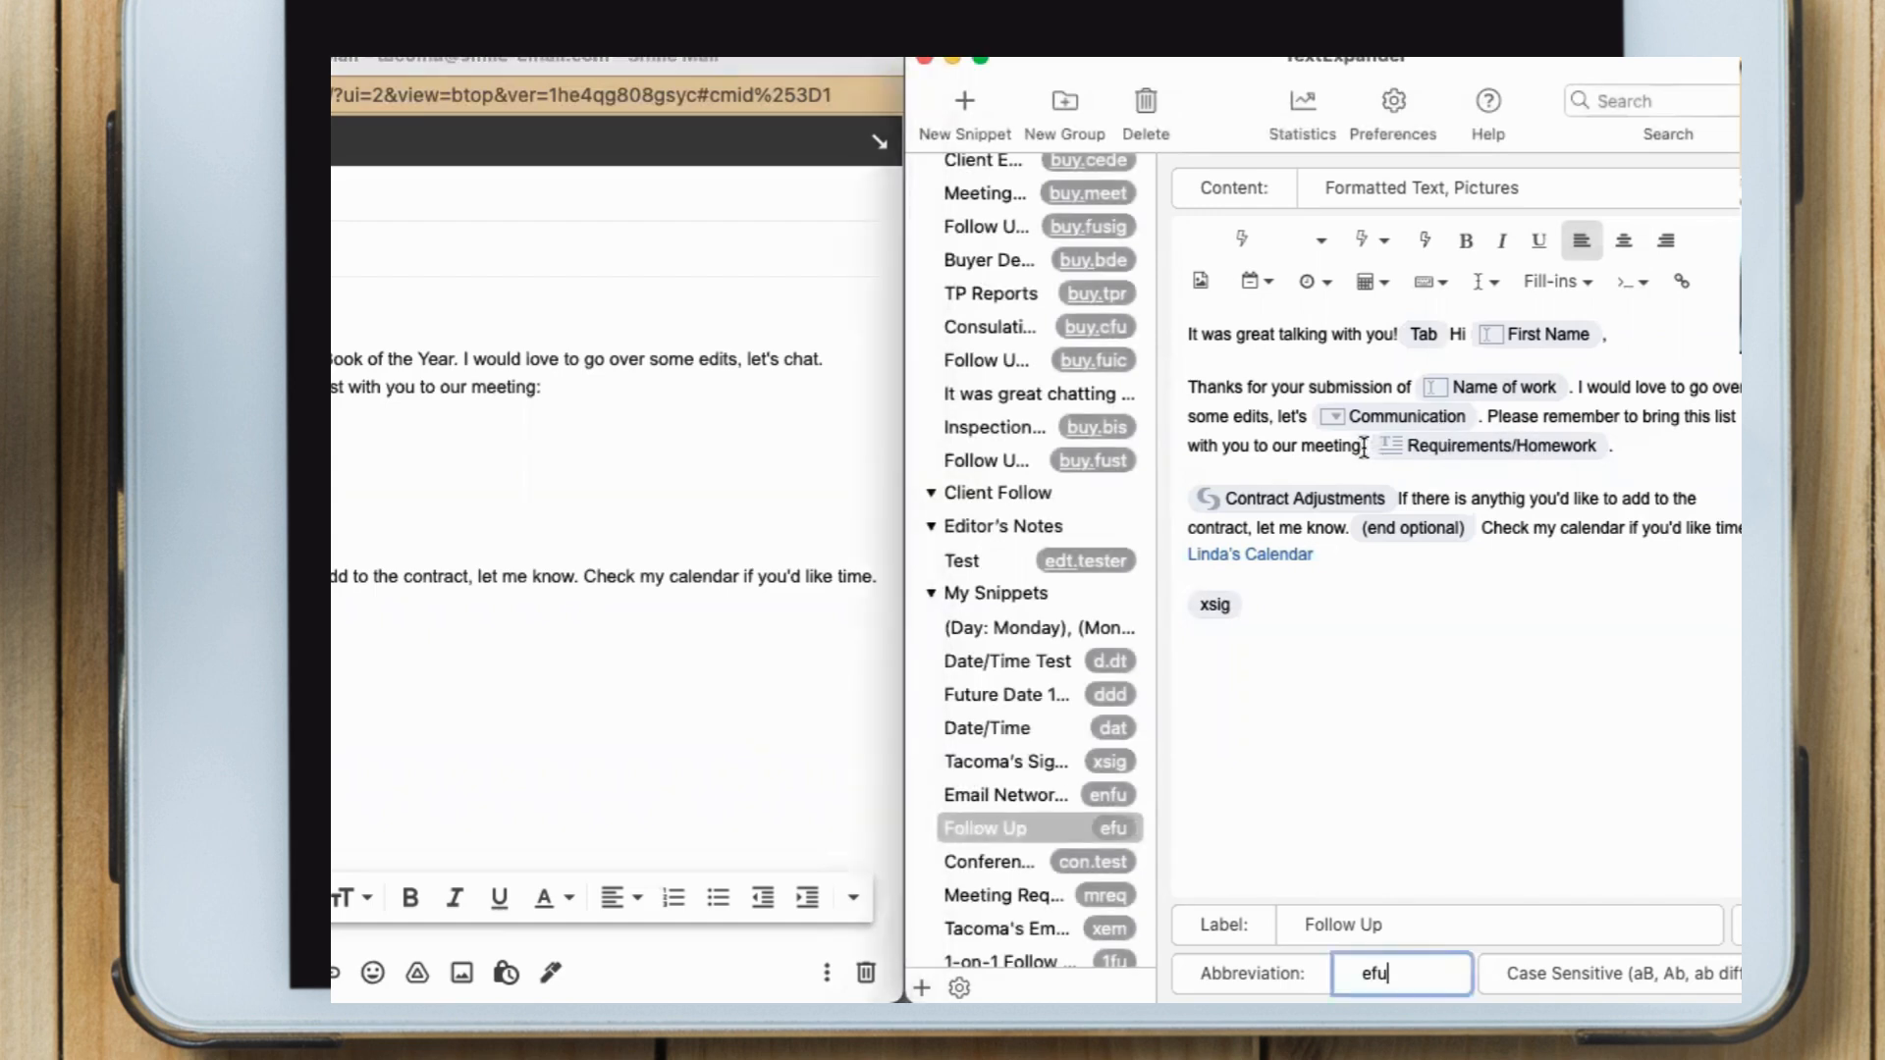
click(1365, 446)
key(Return)
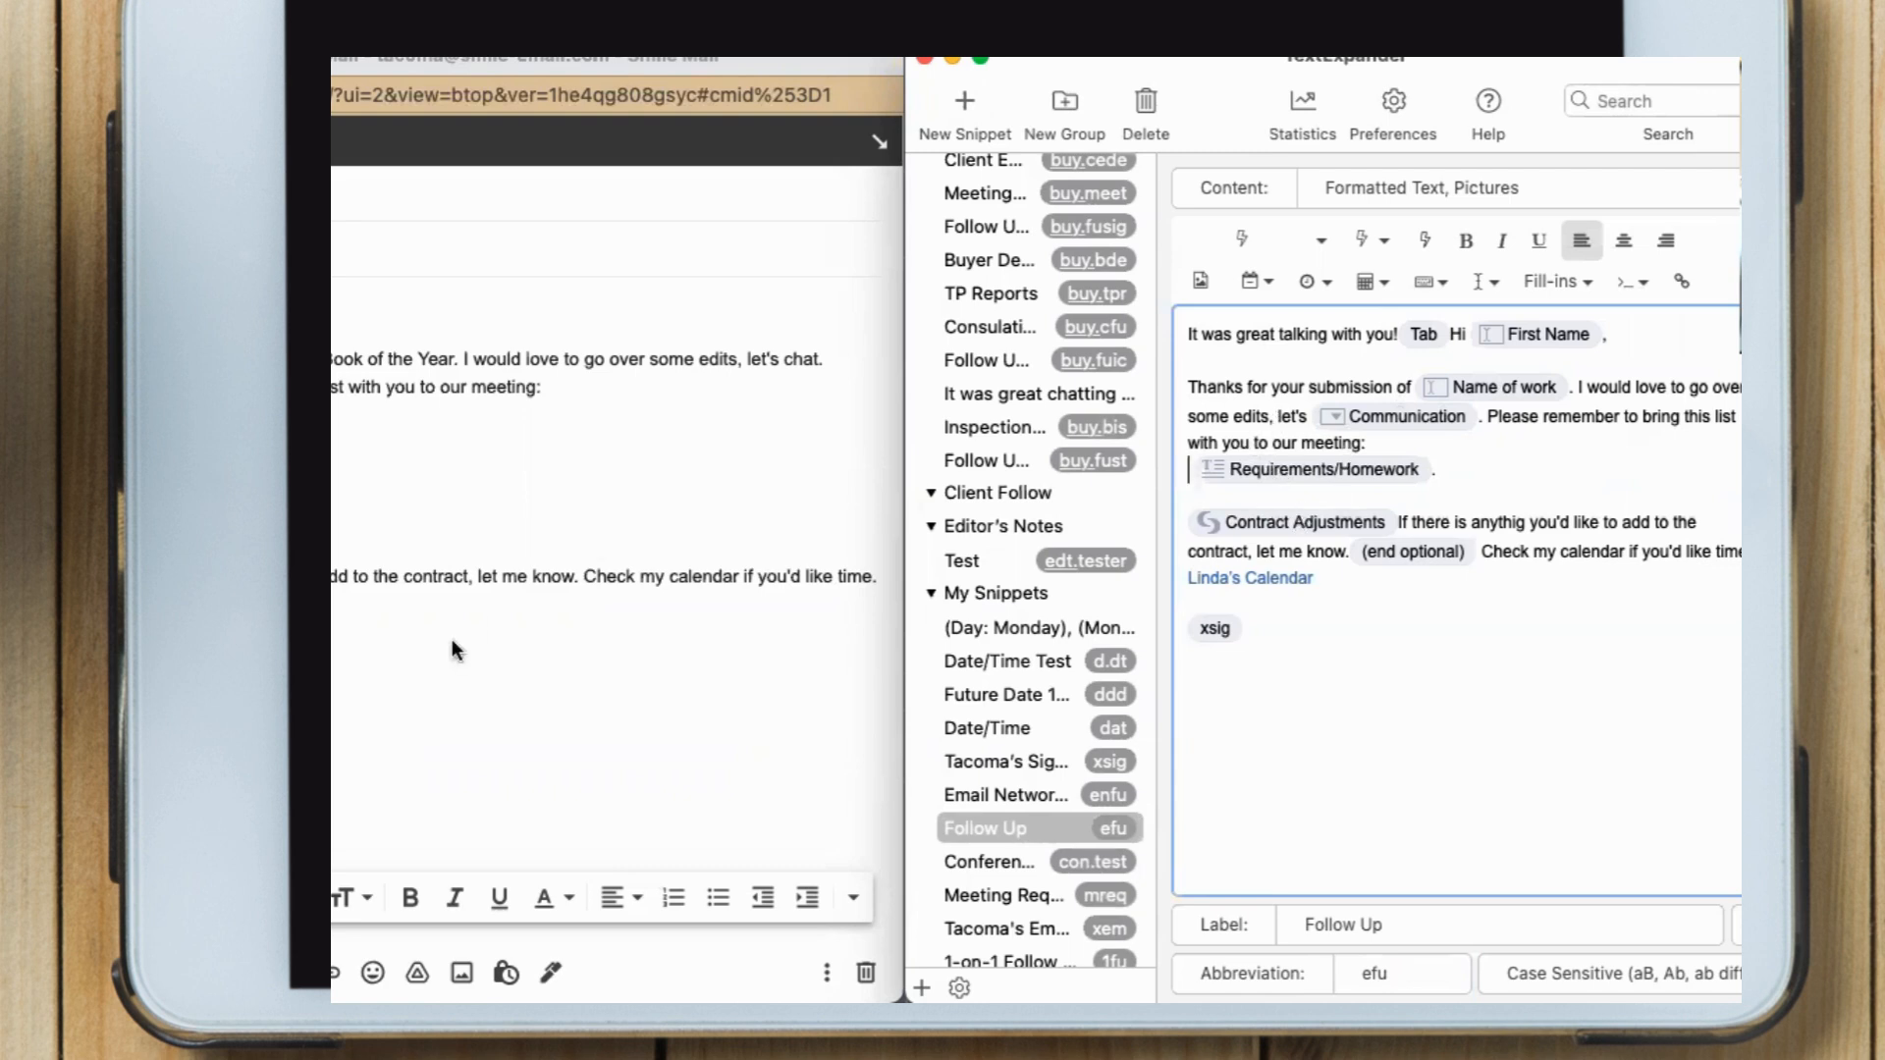
Correct the misspelled "anythig" to "anything" in the snippet's Contract Adjustments text
click(413, 481)
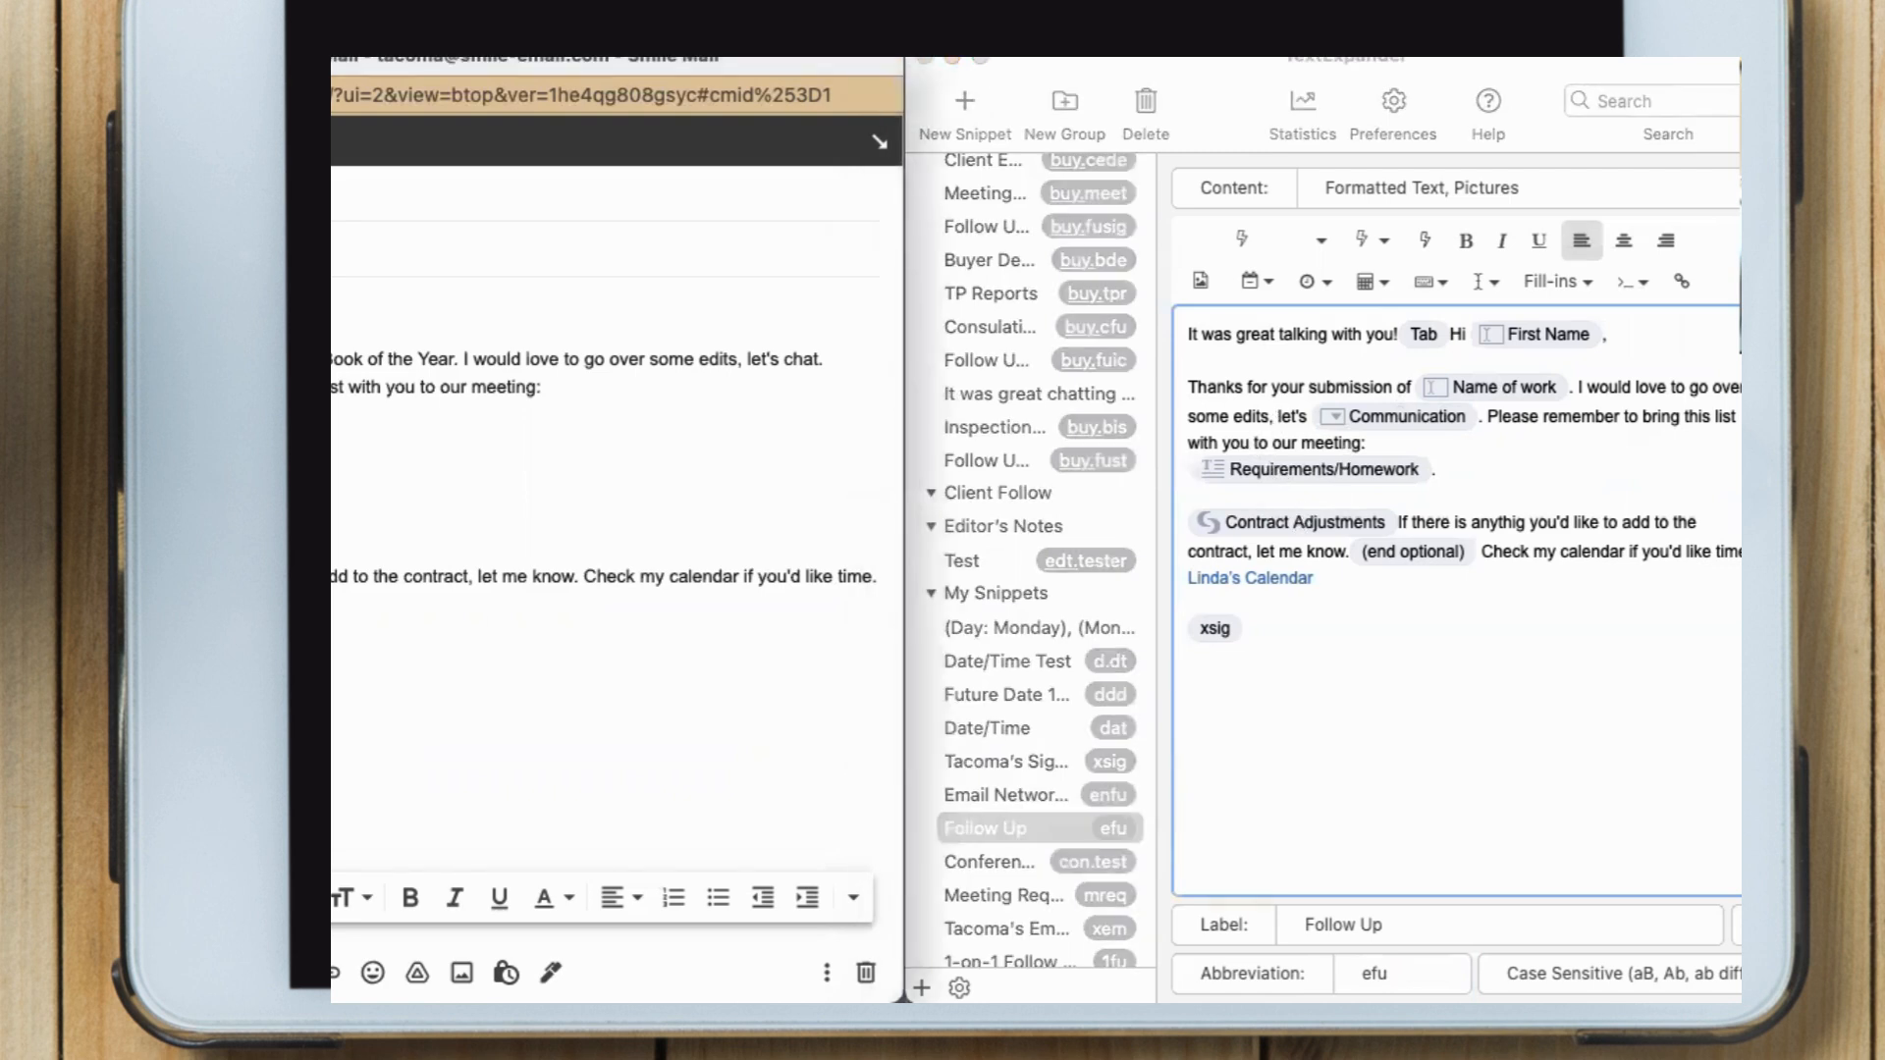
click(1522, 522)
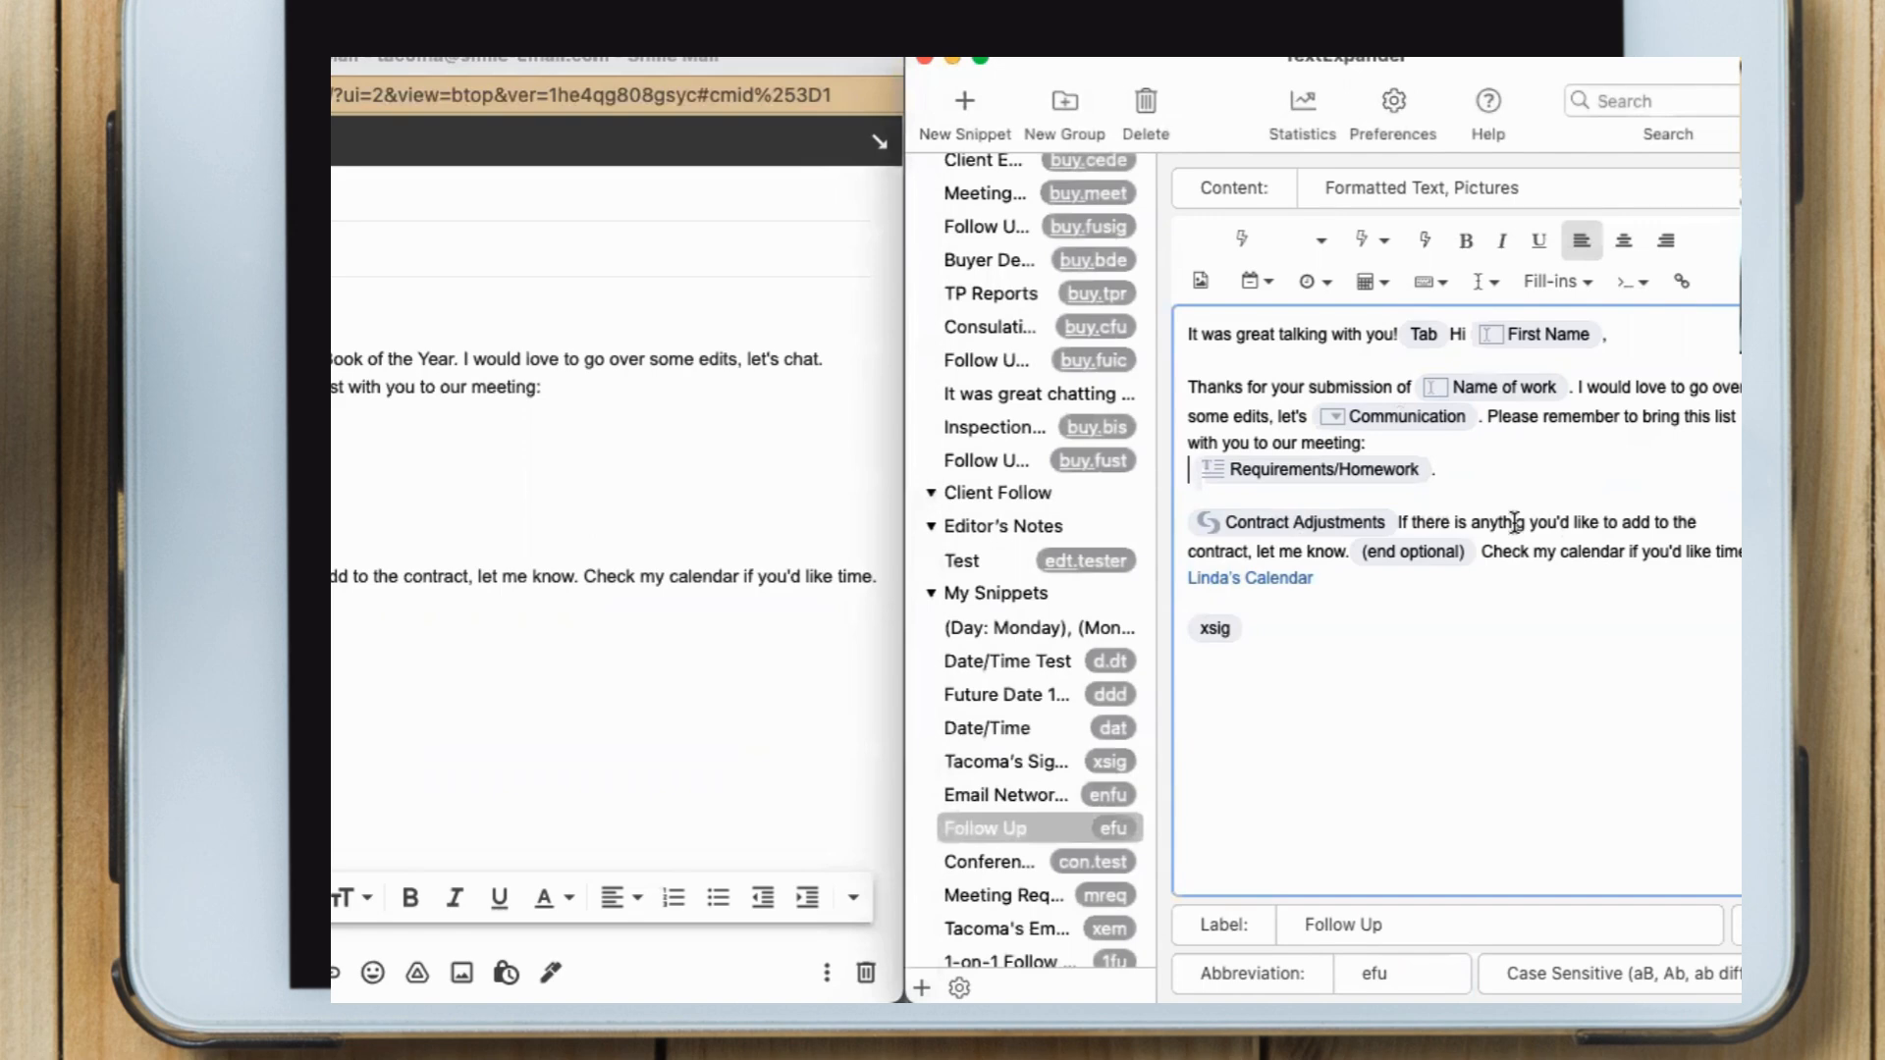
text(n)
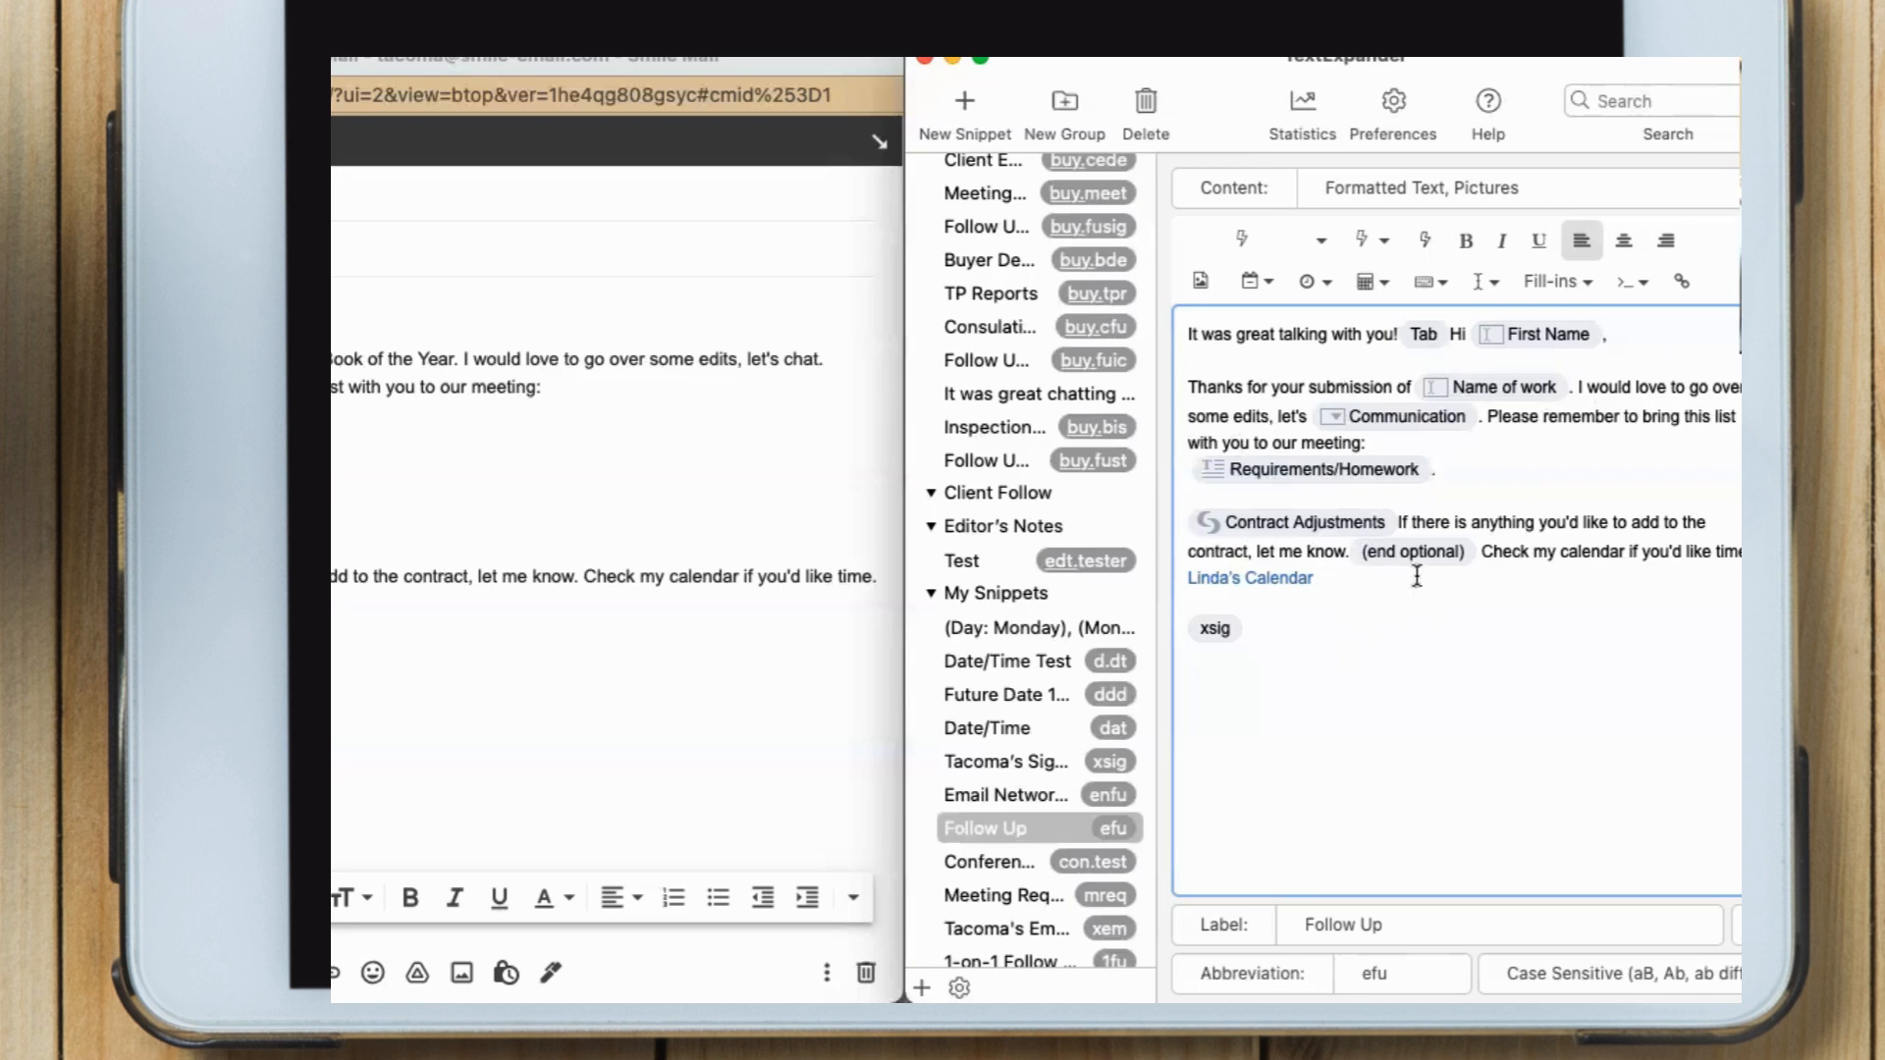
Clear all the previously expanded text from the body of the draft e-mail
click(370, 751)
key(super+a)
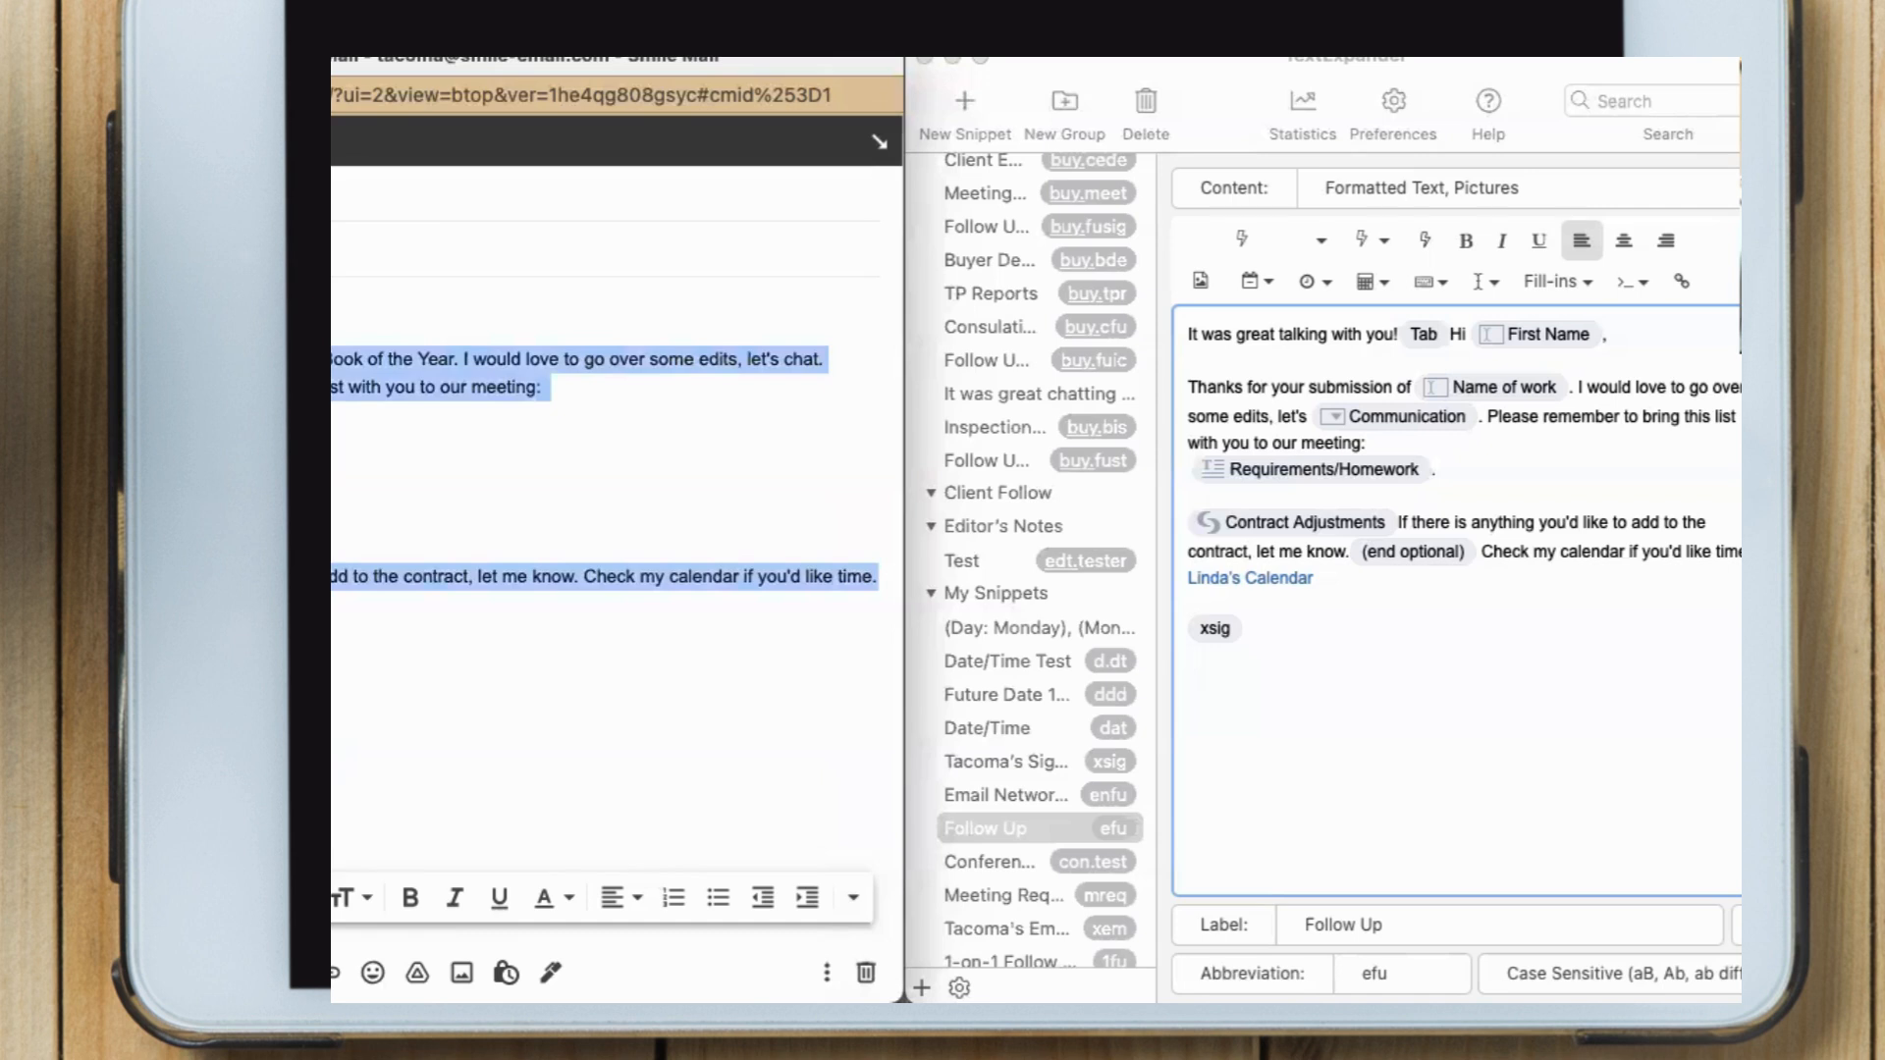
key(BackSpace)
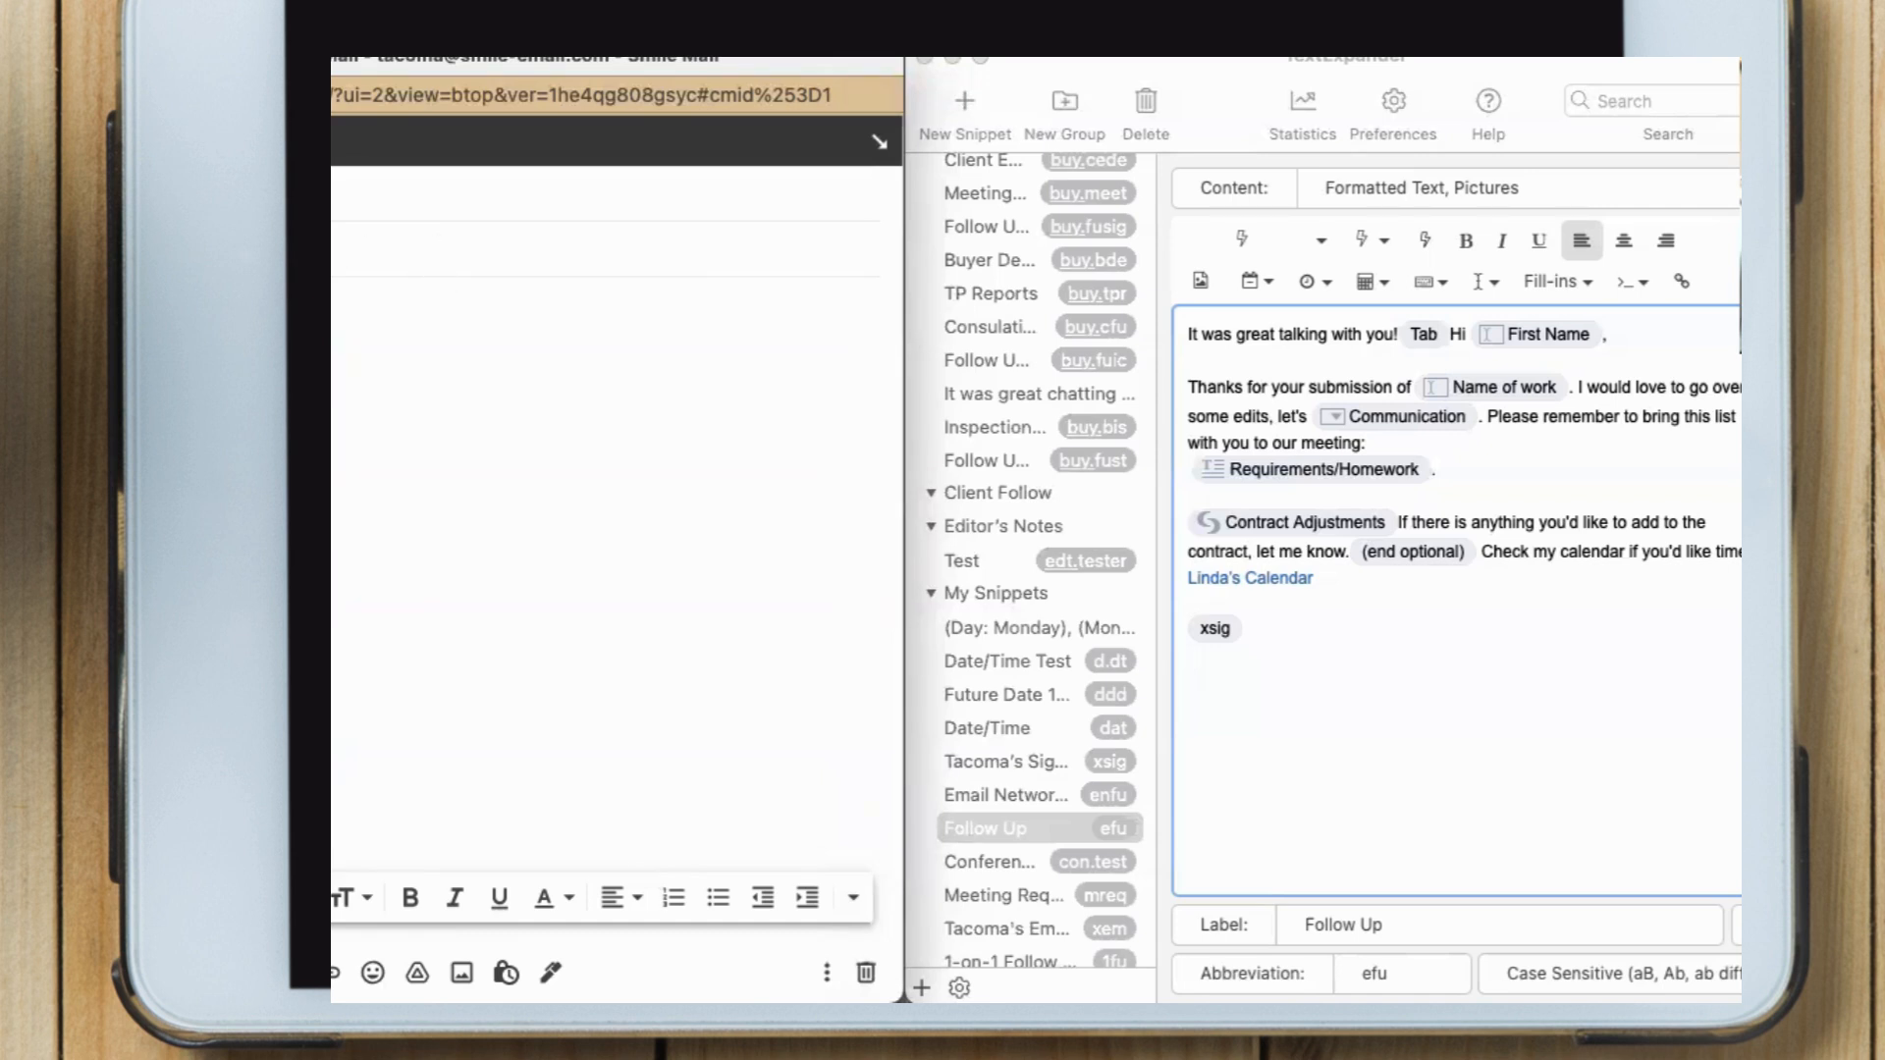
text(efu)
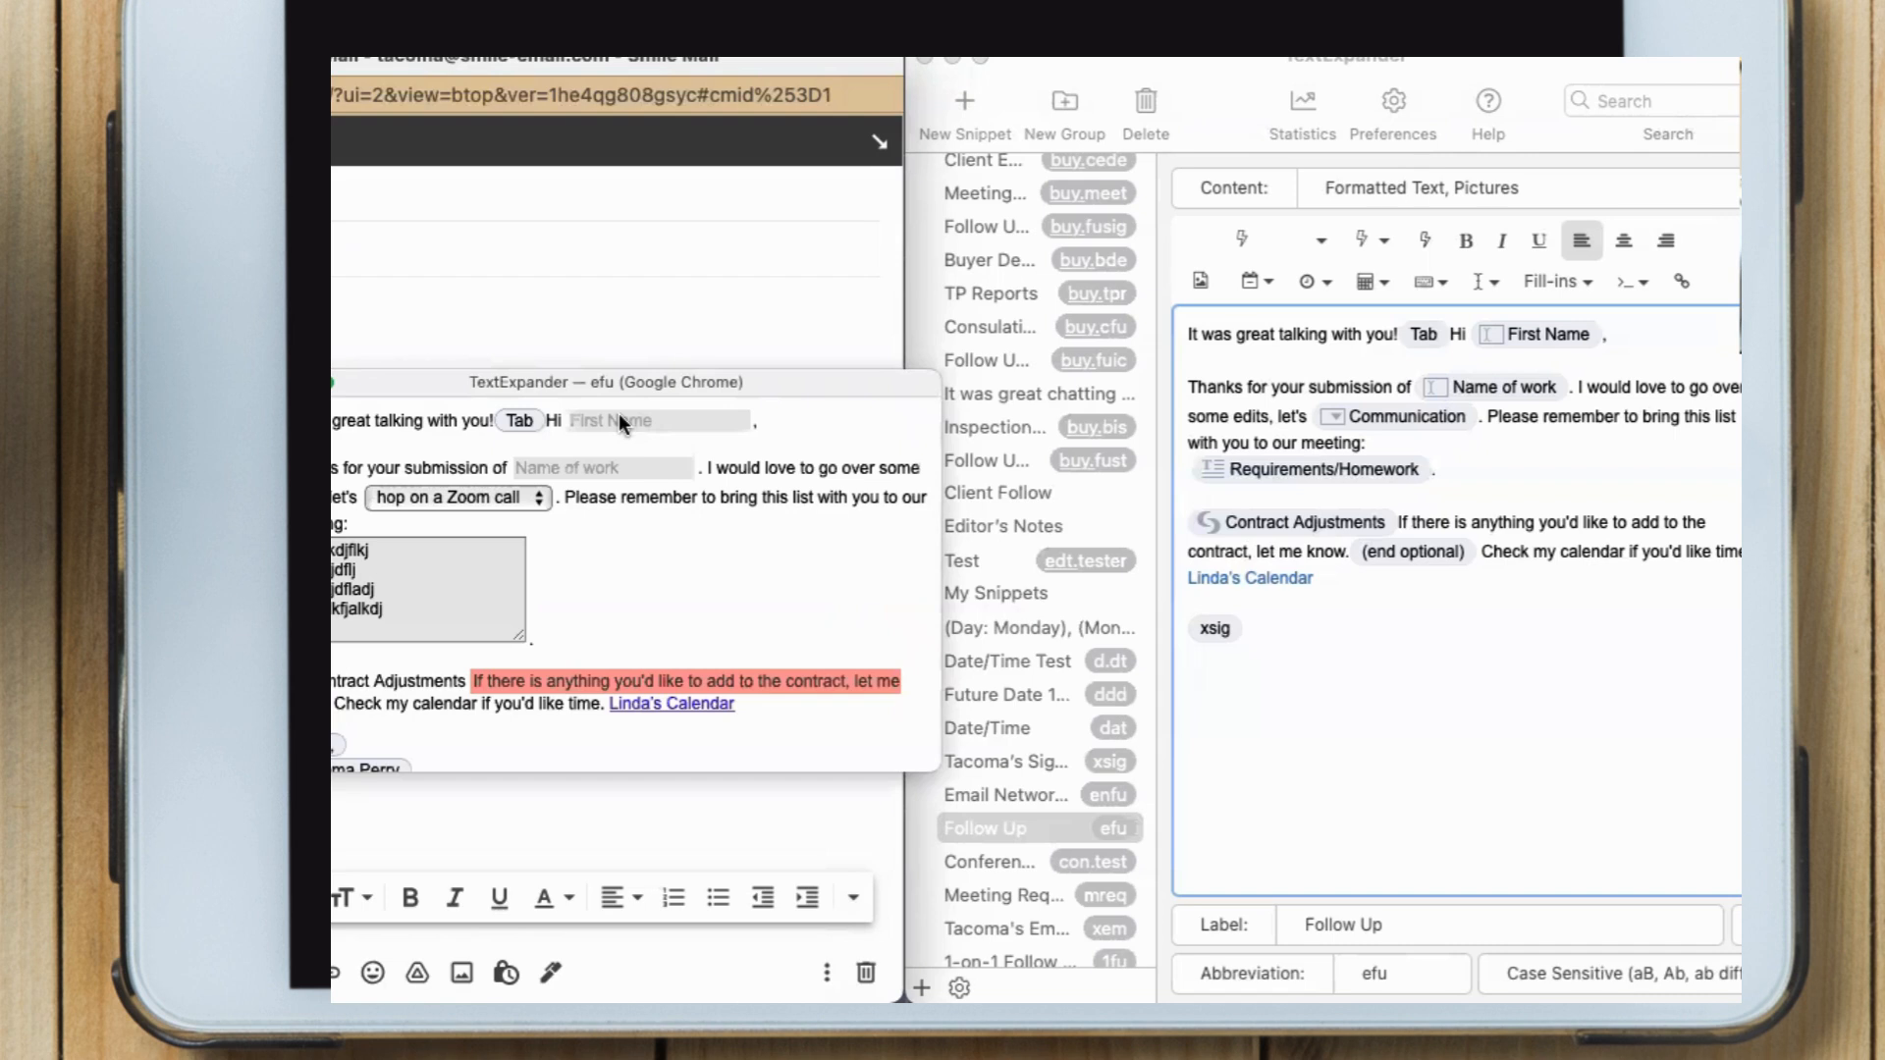
key(BackSpace)
click(593, 464)
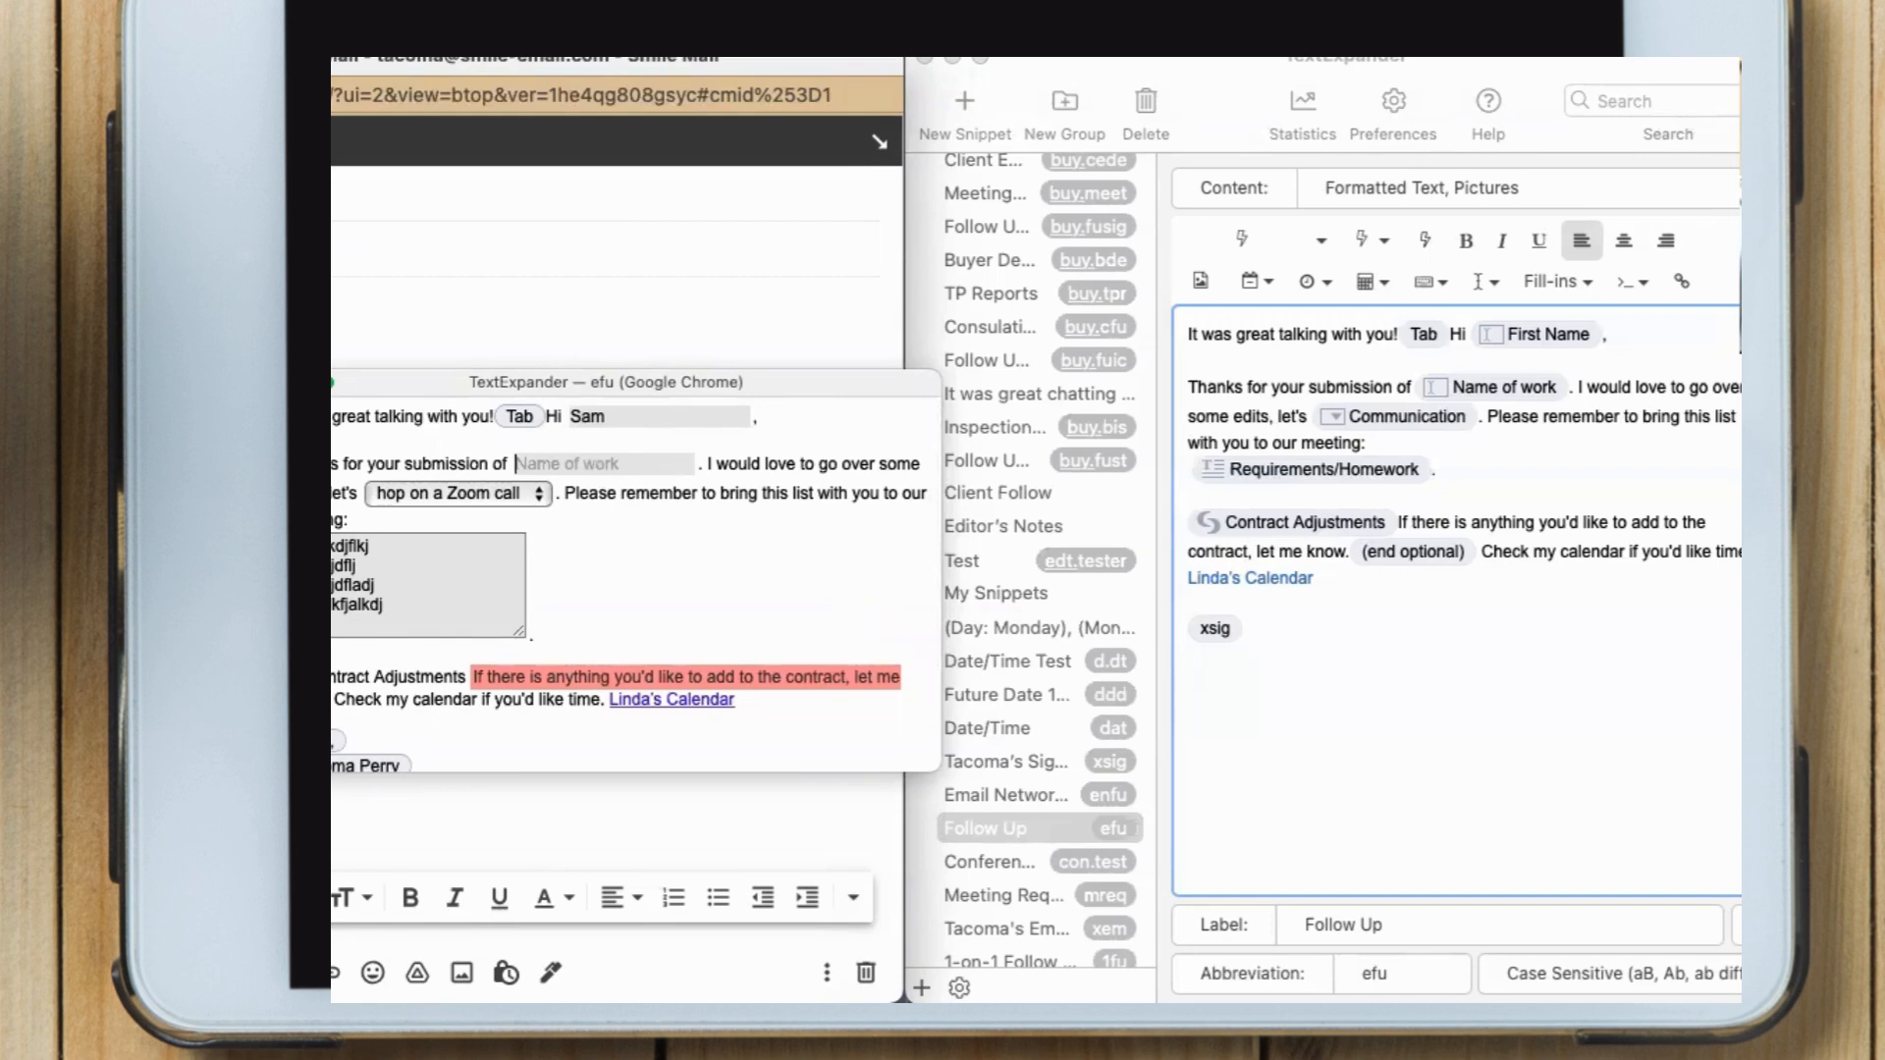
scroll(701, 723, down, 3)
click(783, 735)
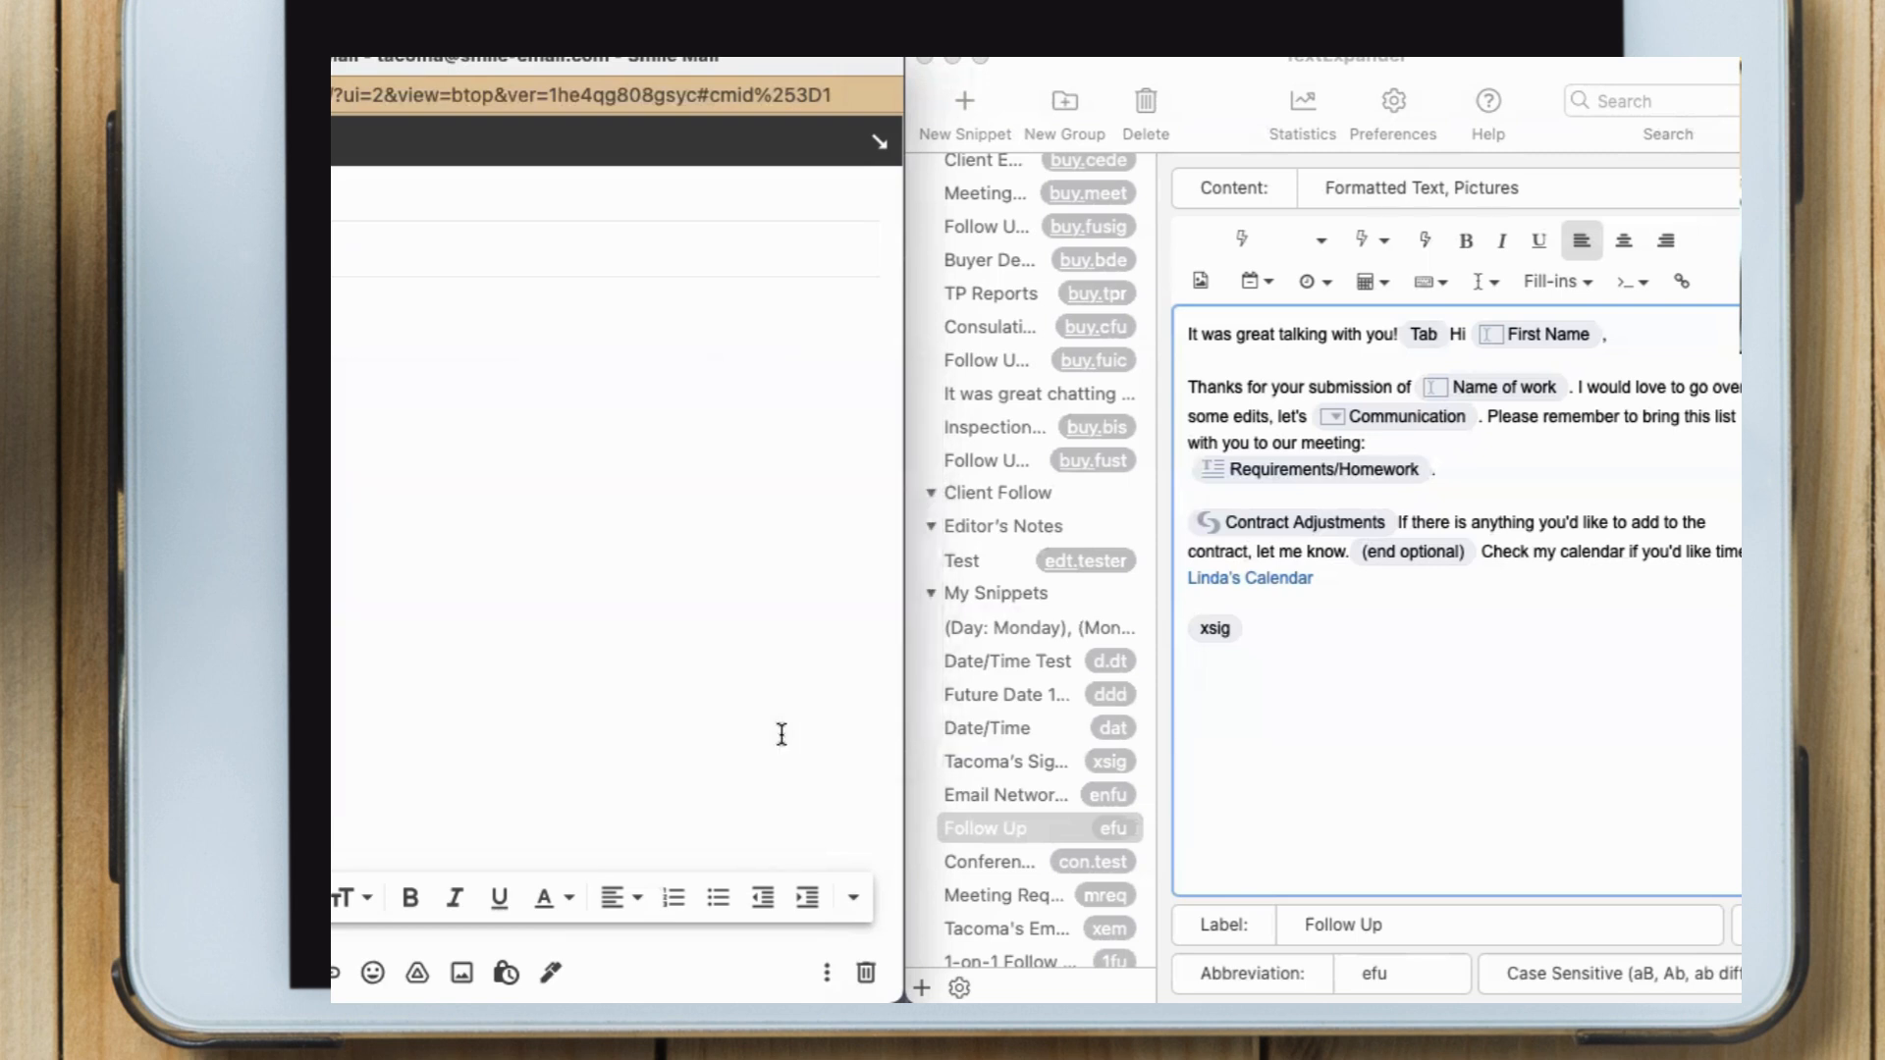
Set the Follow Up snippet's fill-ins to Show at Top
click(1569, 284)
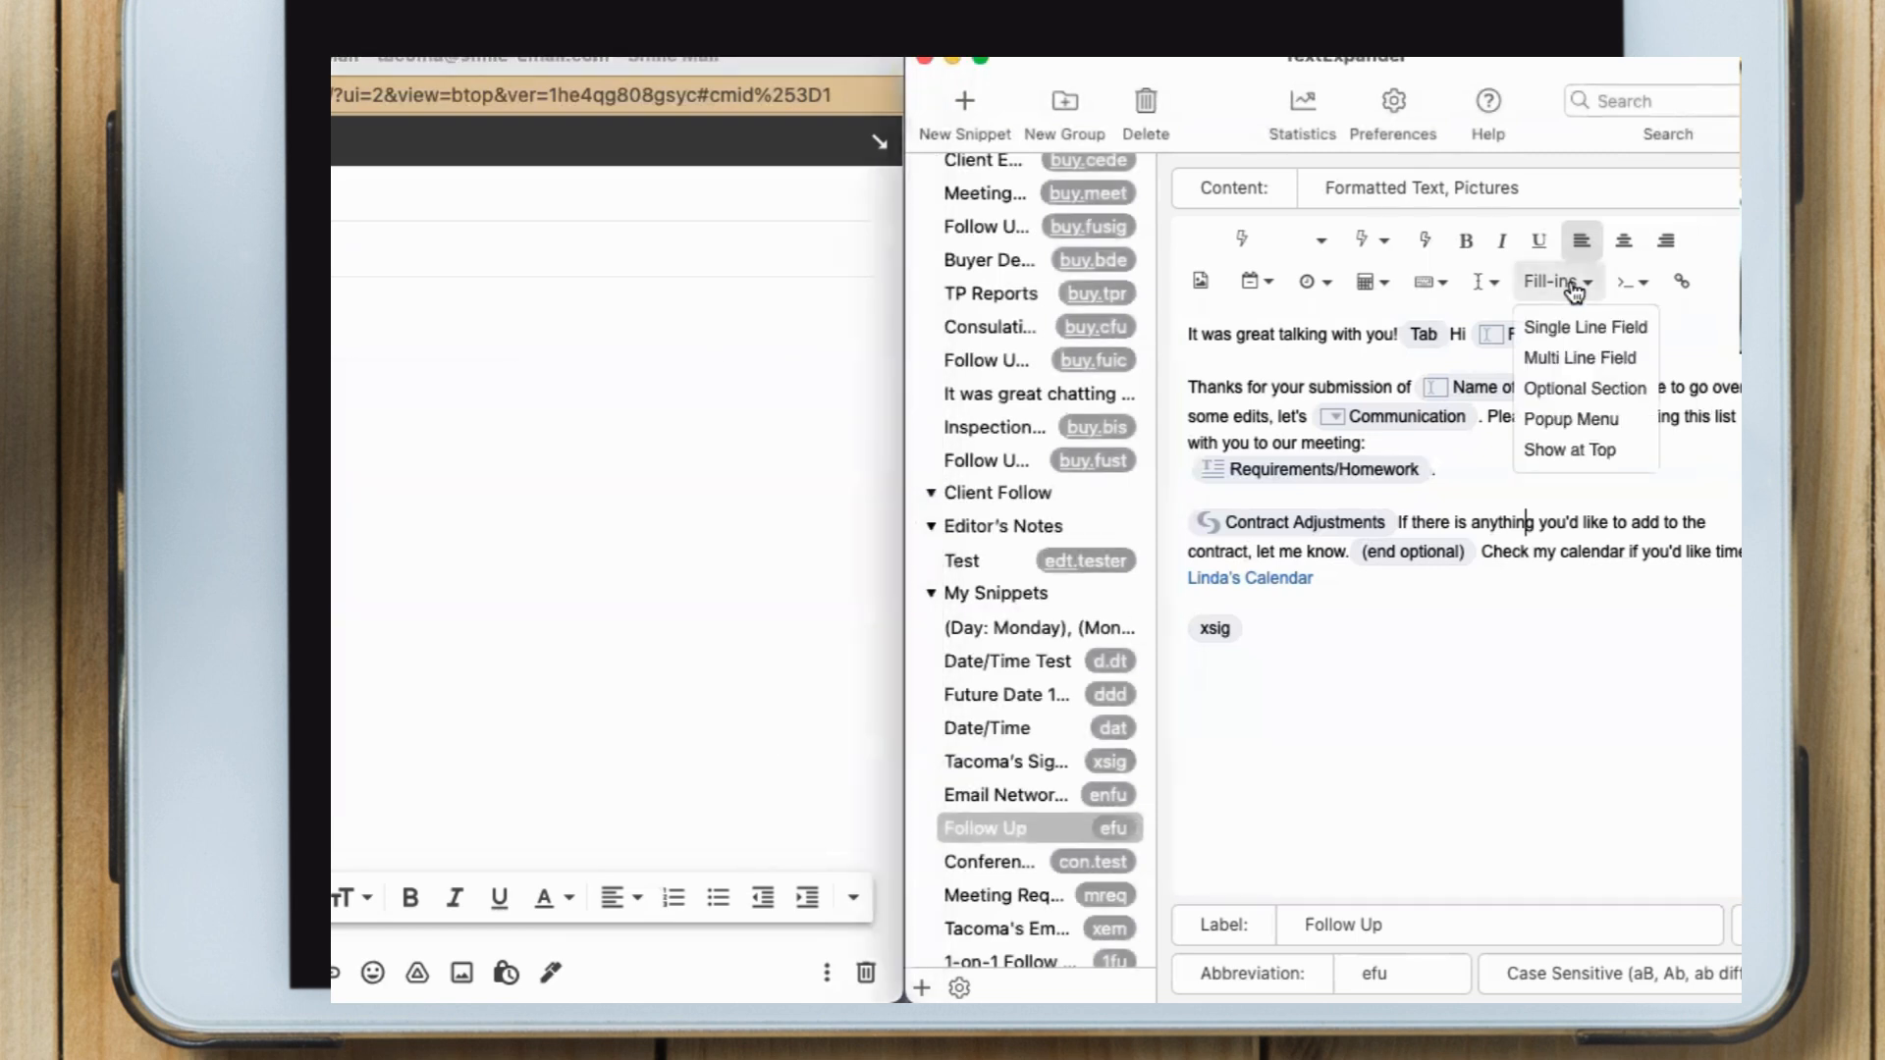
click(1563, 454)
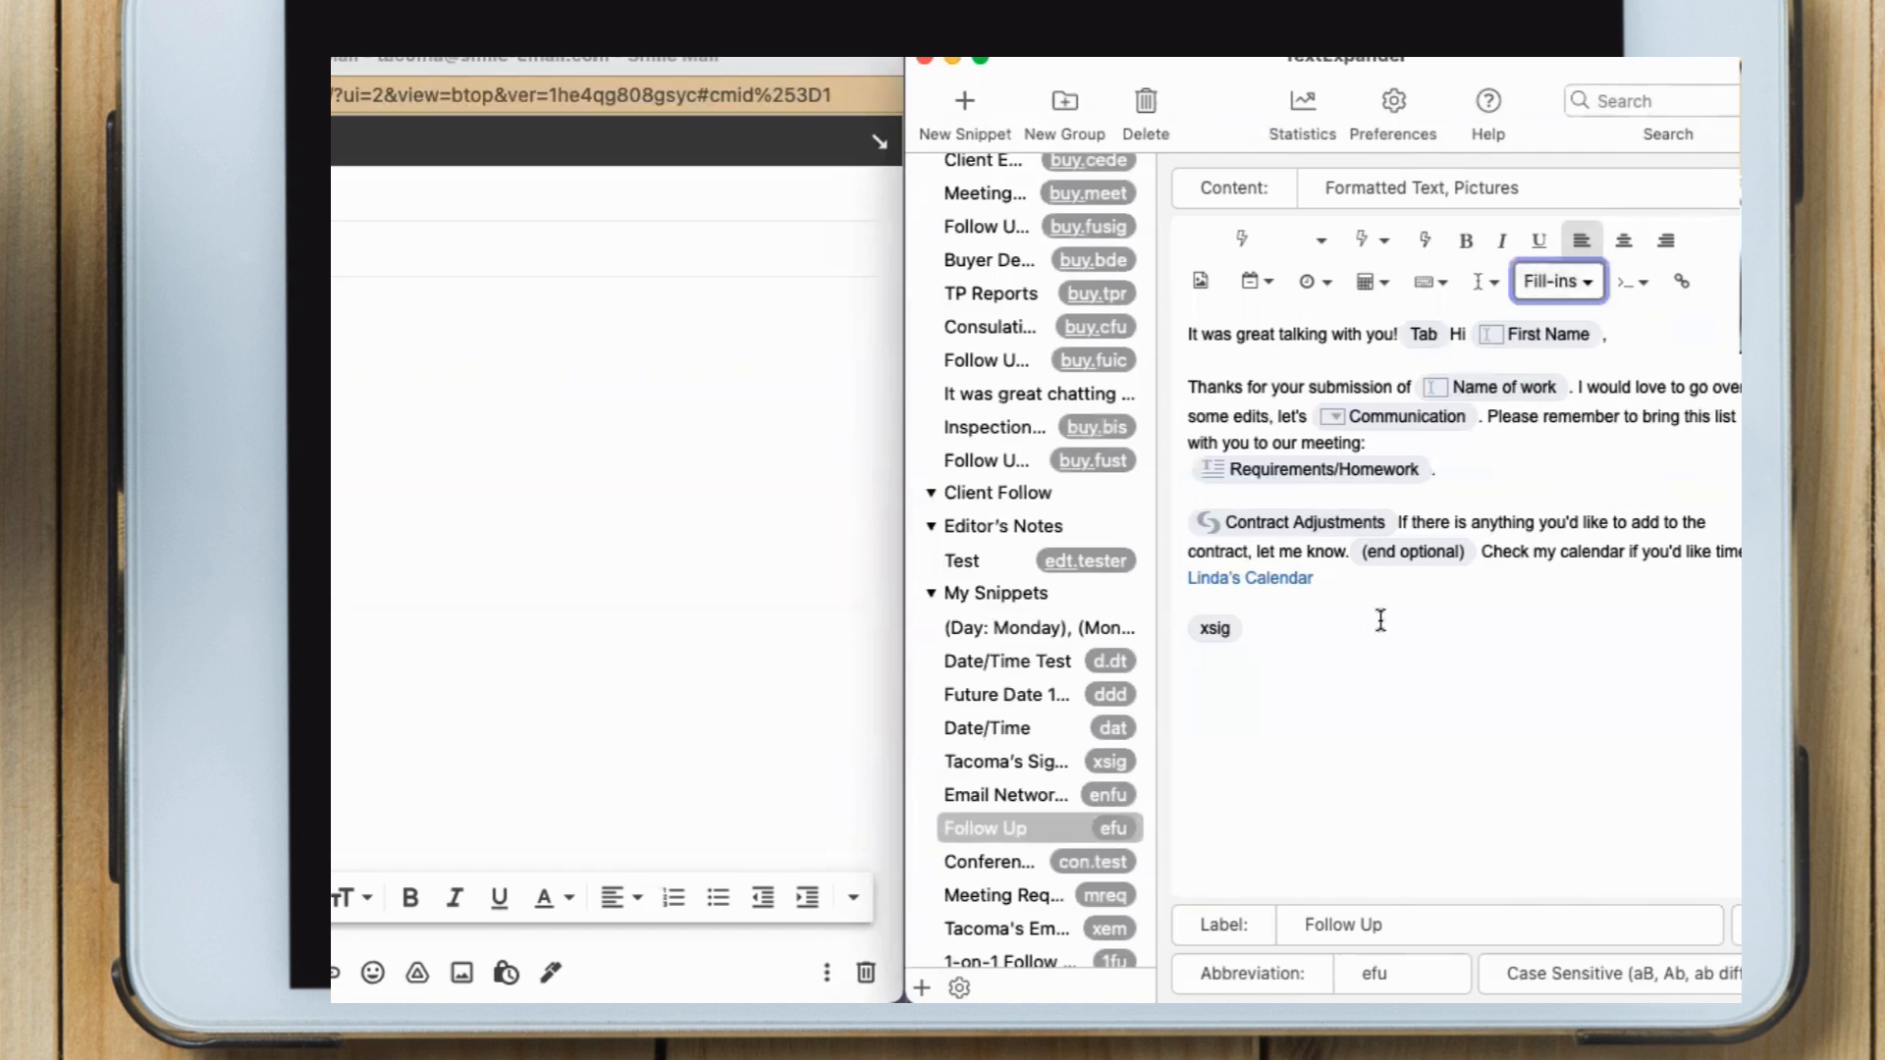
Expand "efu" in the draft with a first name, "Book" as the work, "chat" as the communication and the Contract Adjustments section included
click(339, 250)
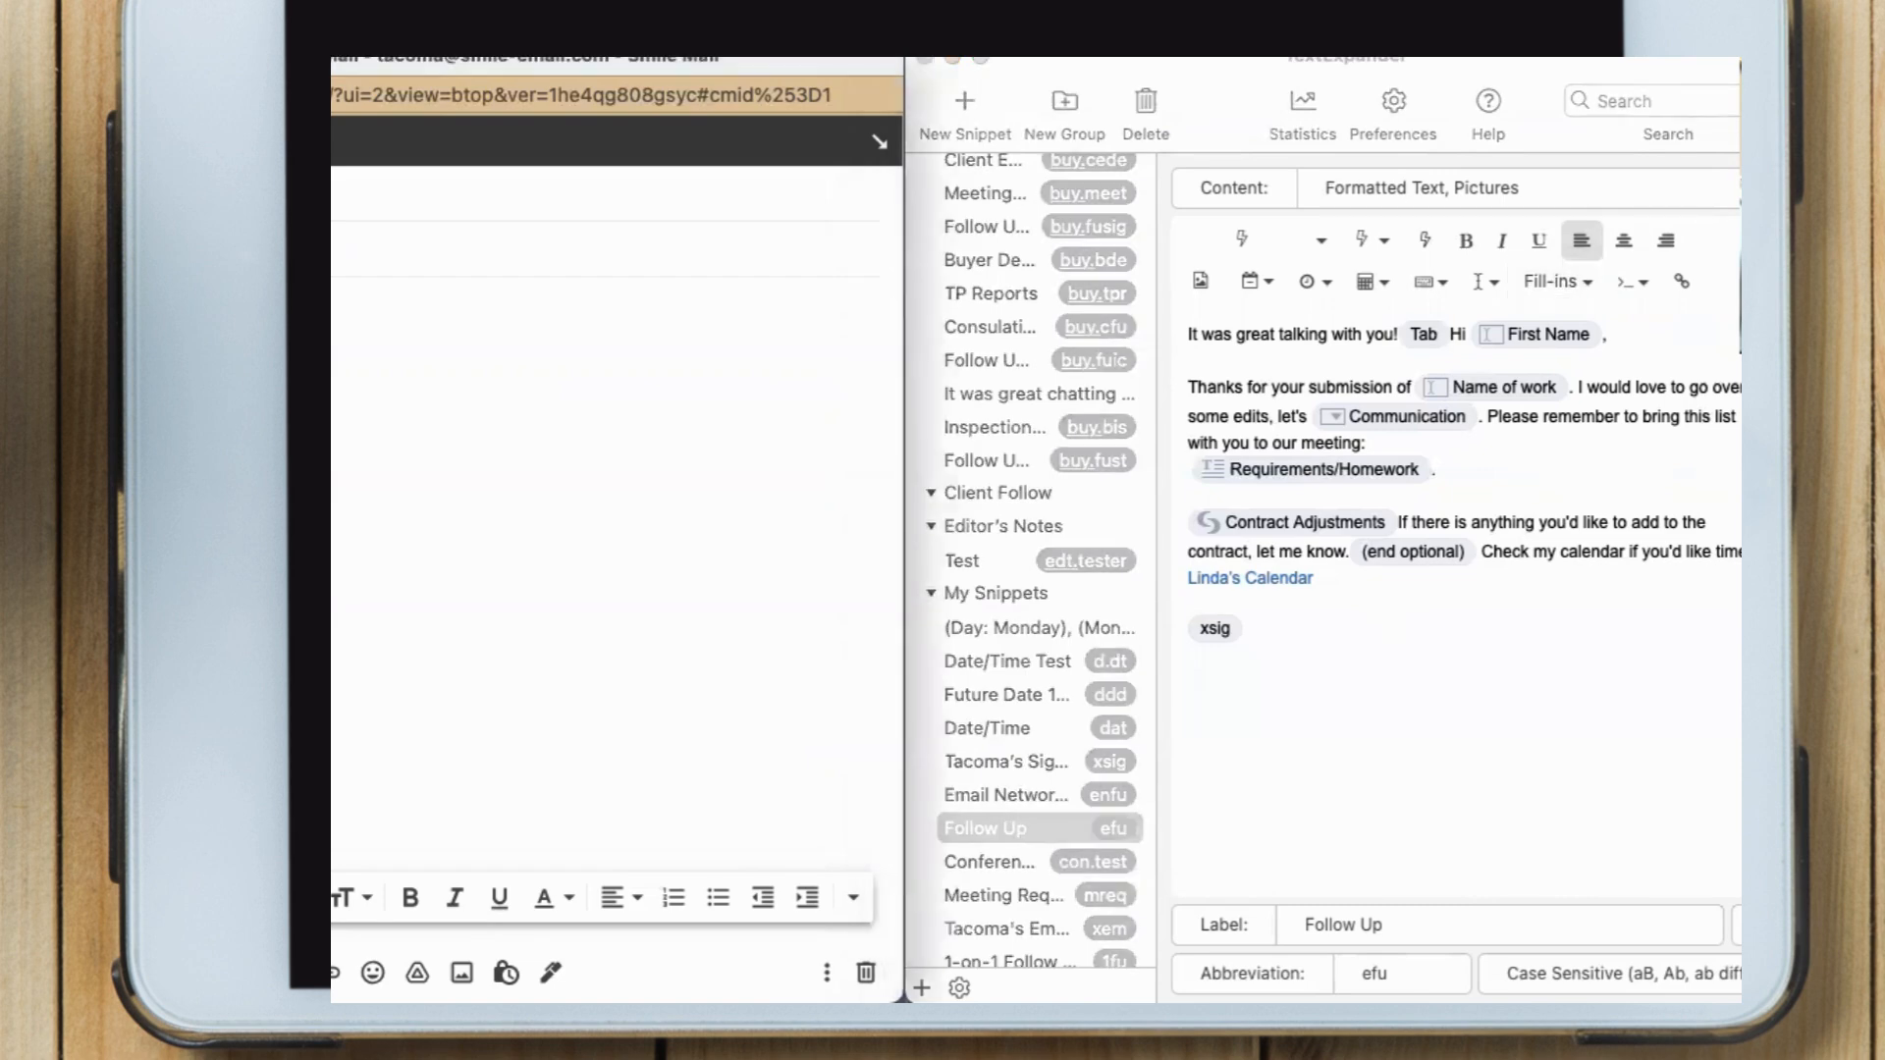
text(efu)
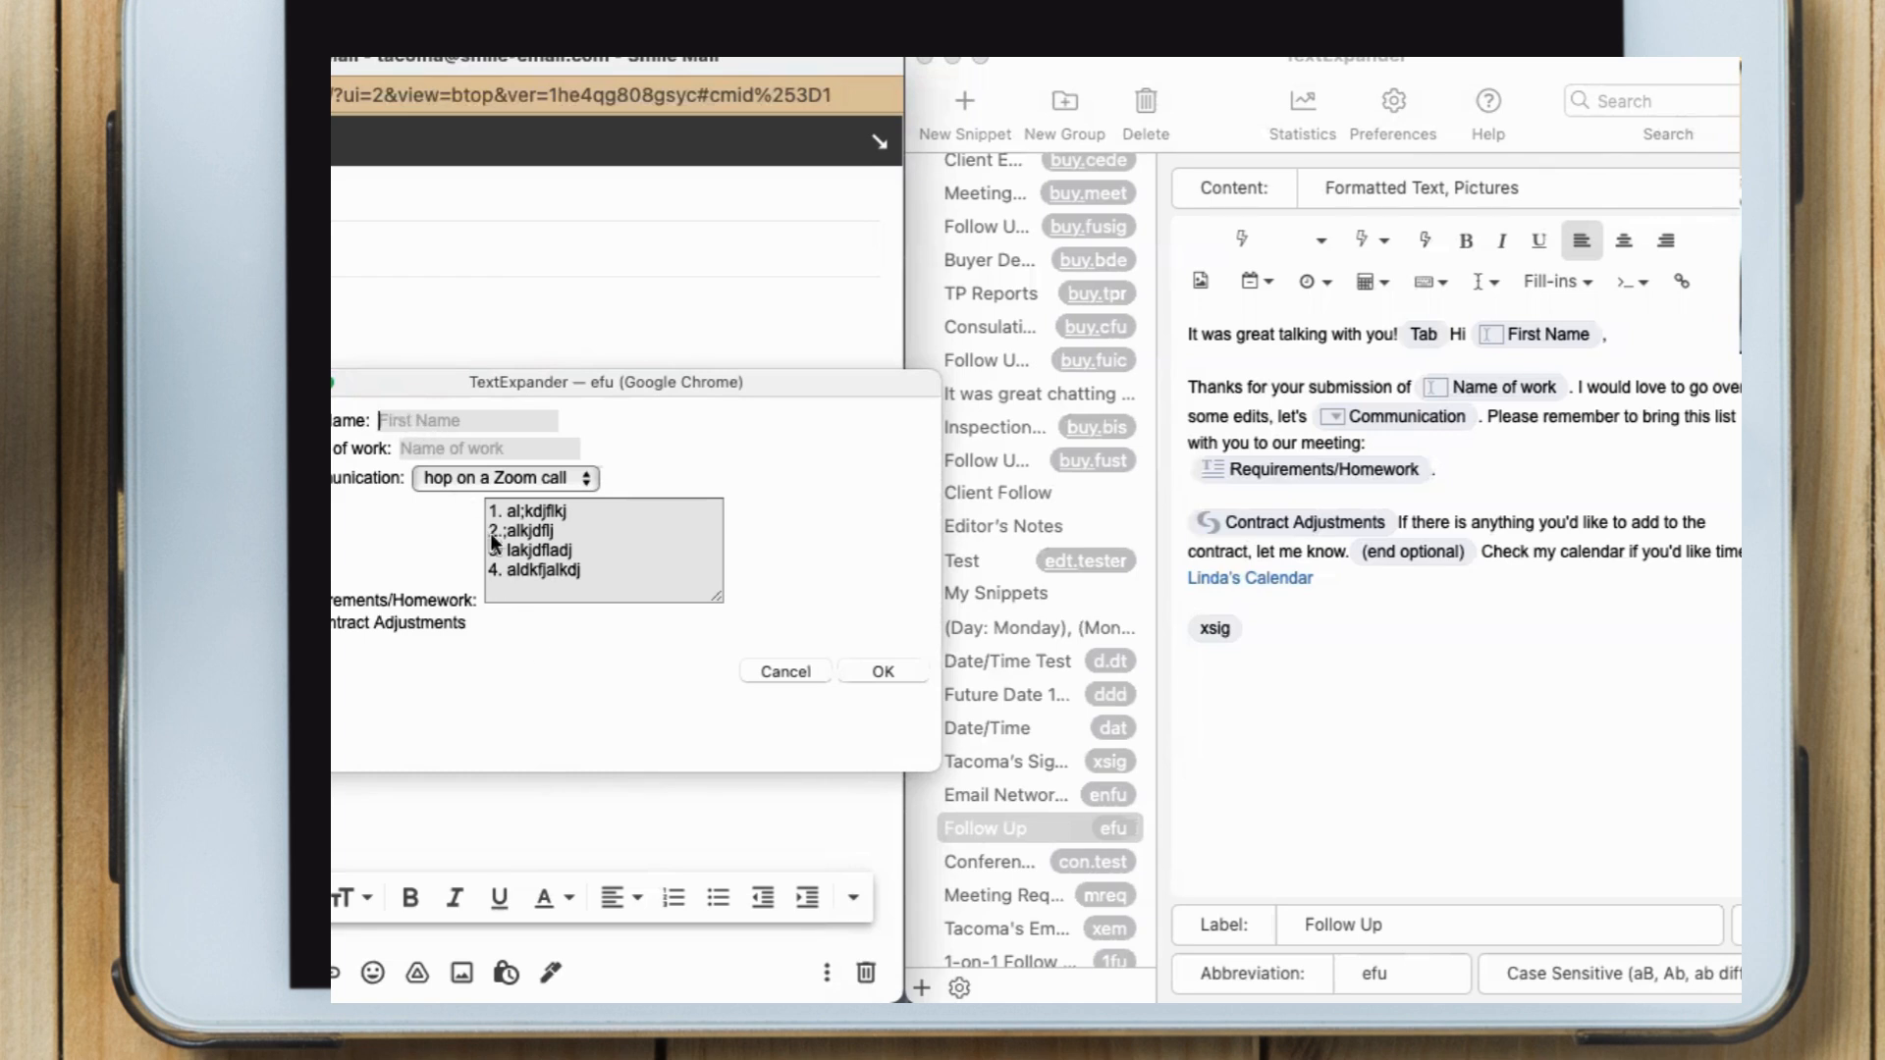
text(Sam)
click(473, 470)
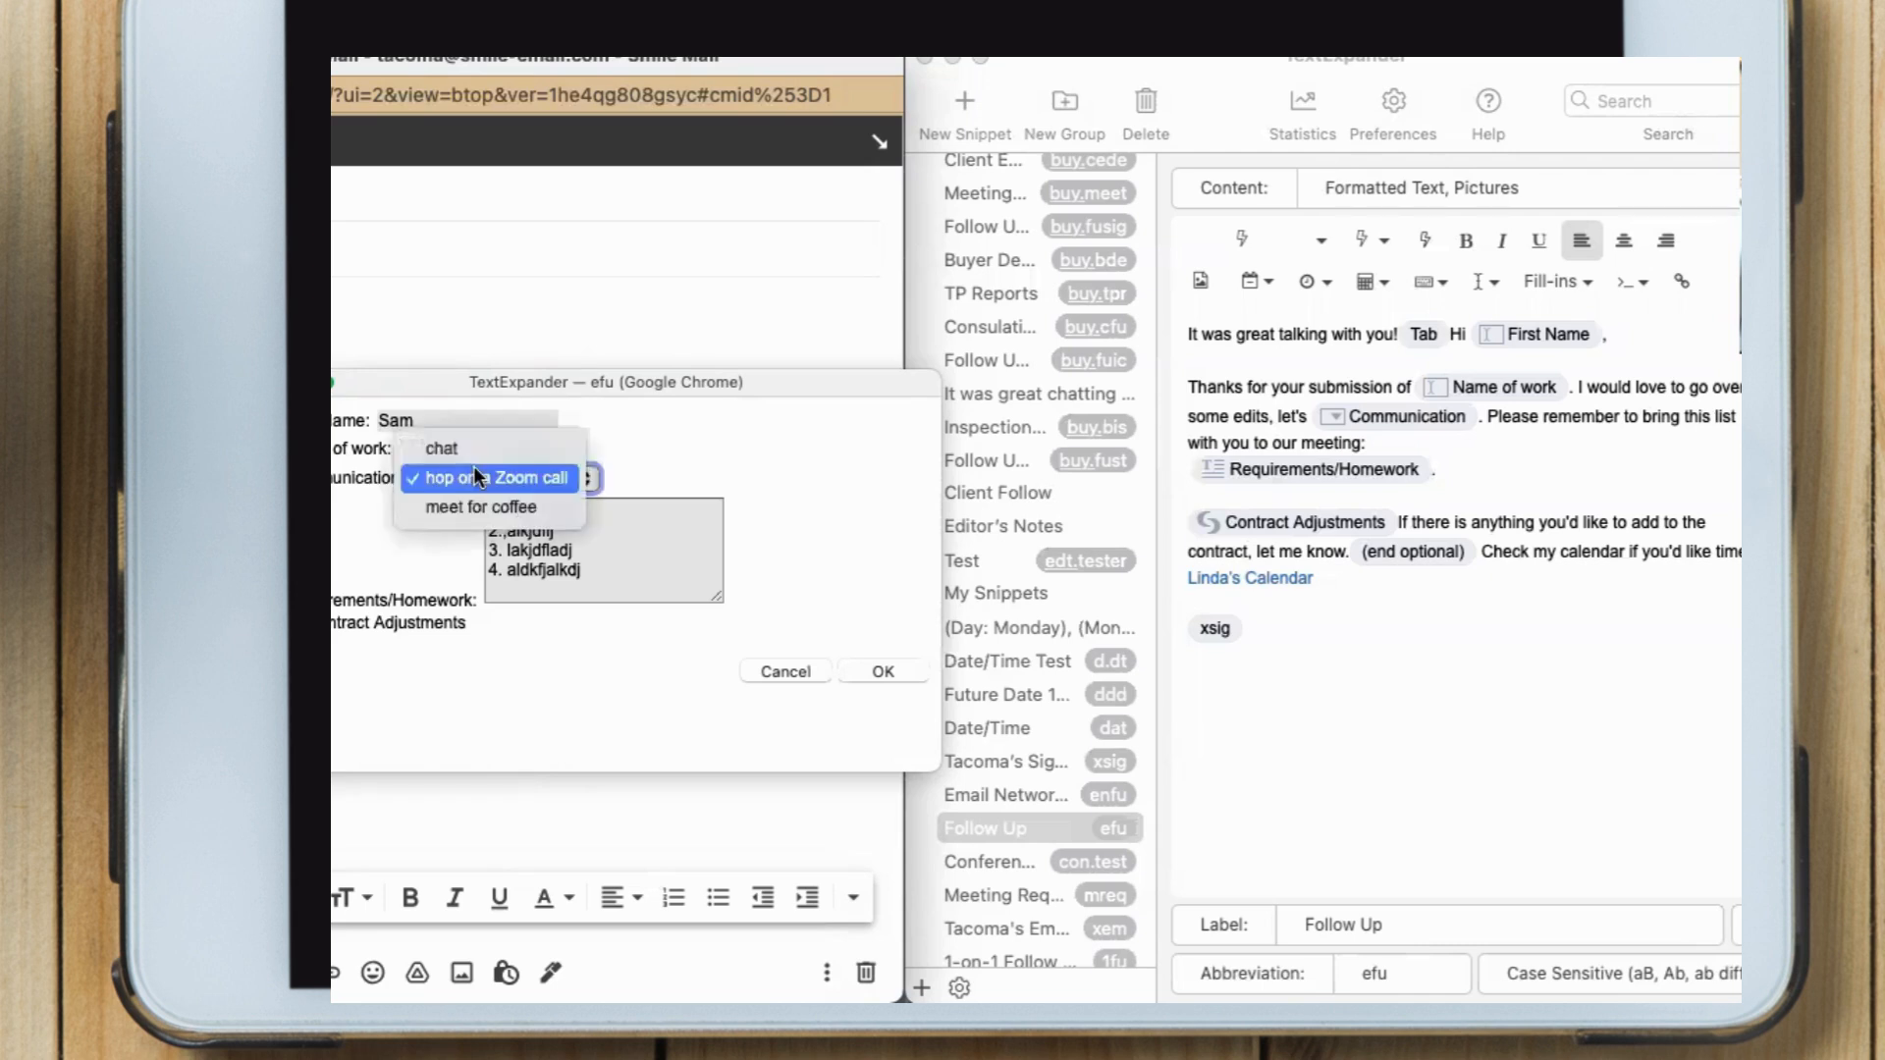
click(472, 448)
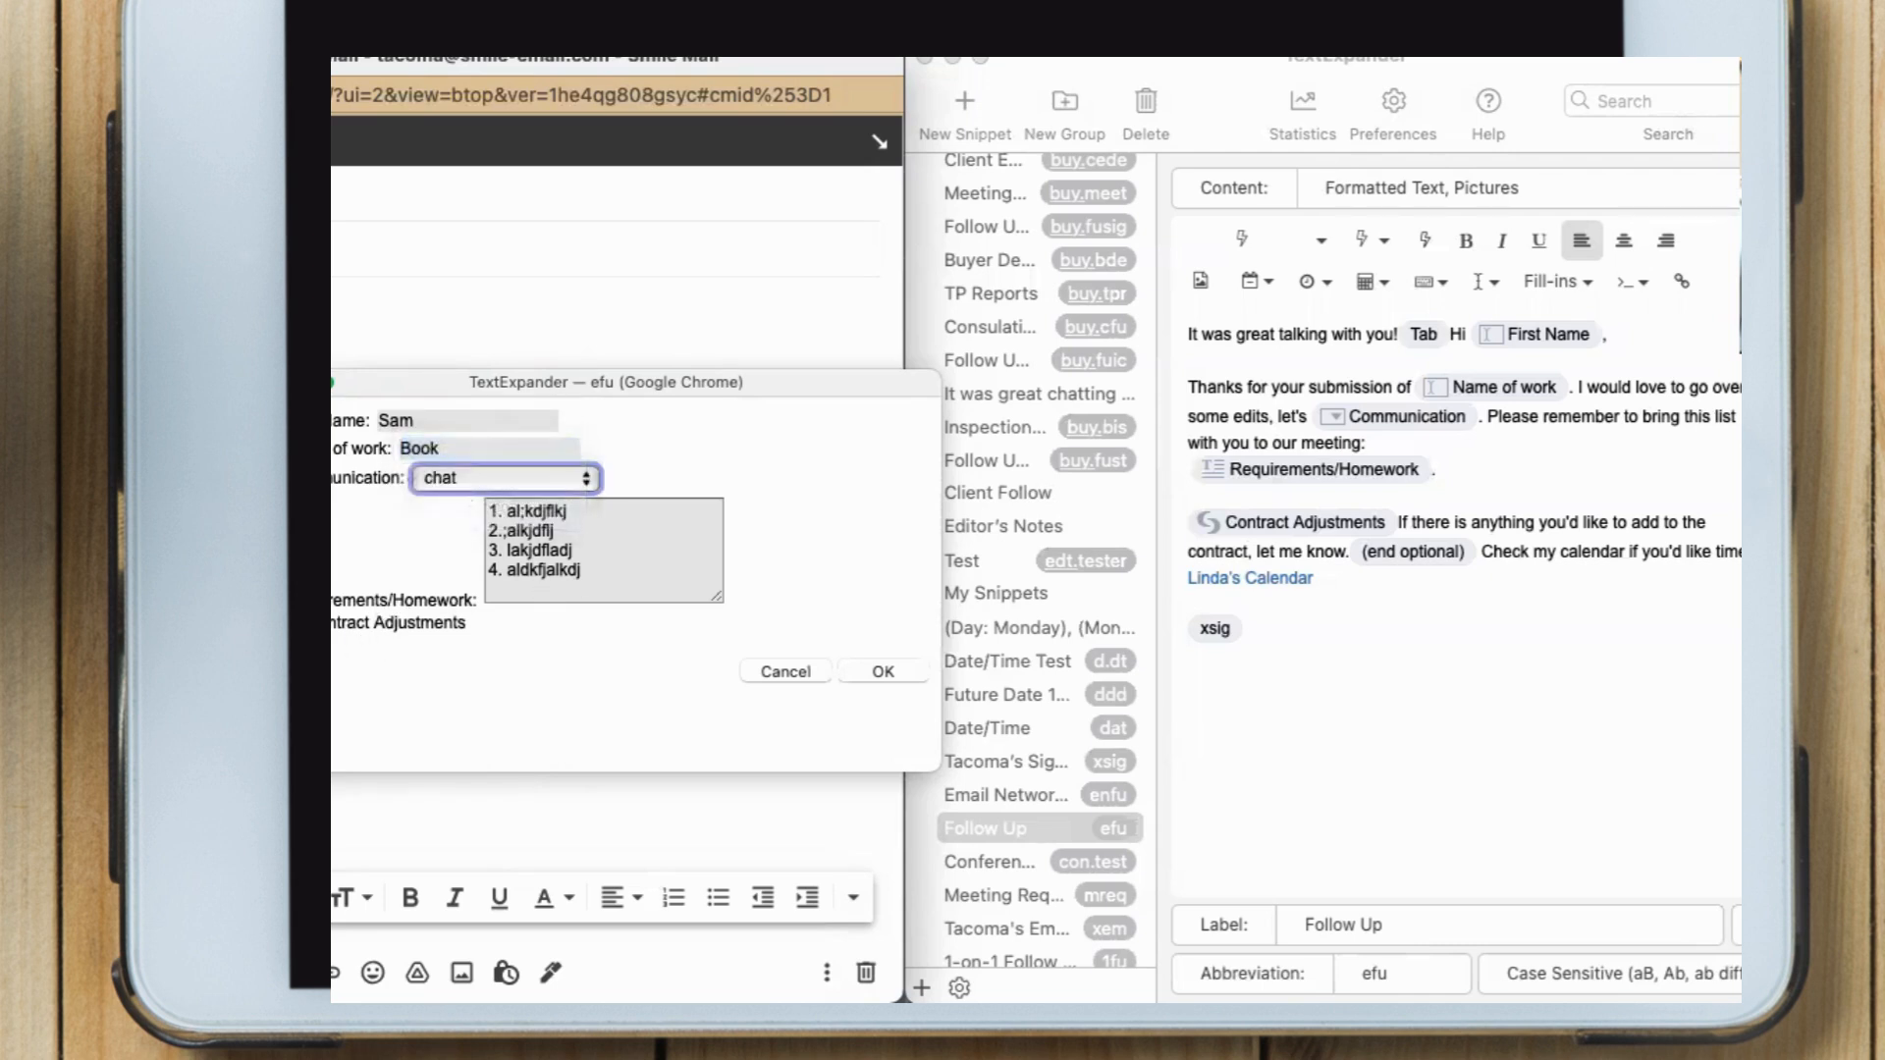
click(297, 623)
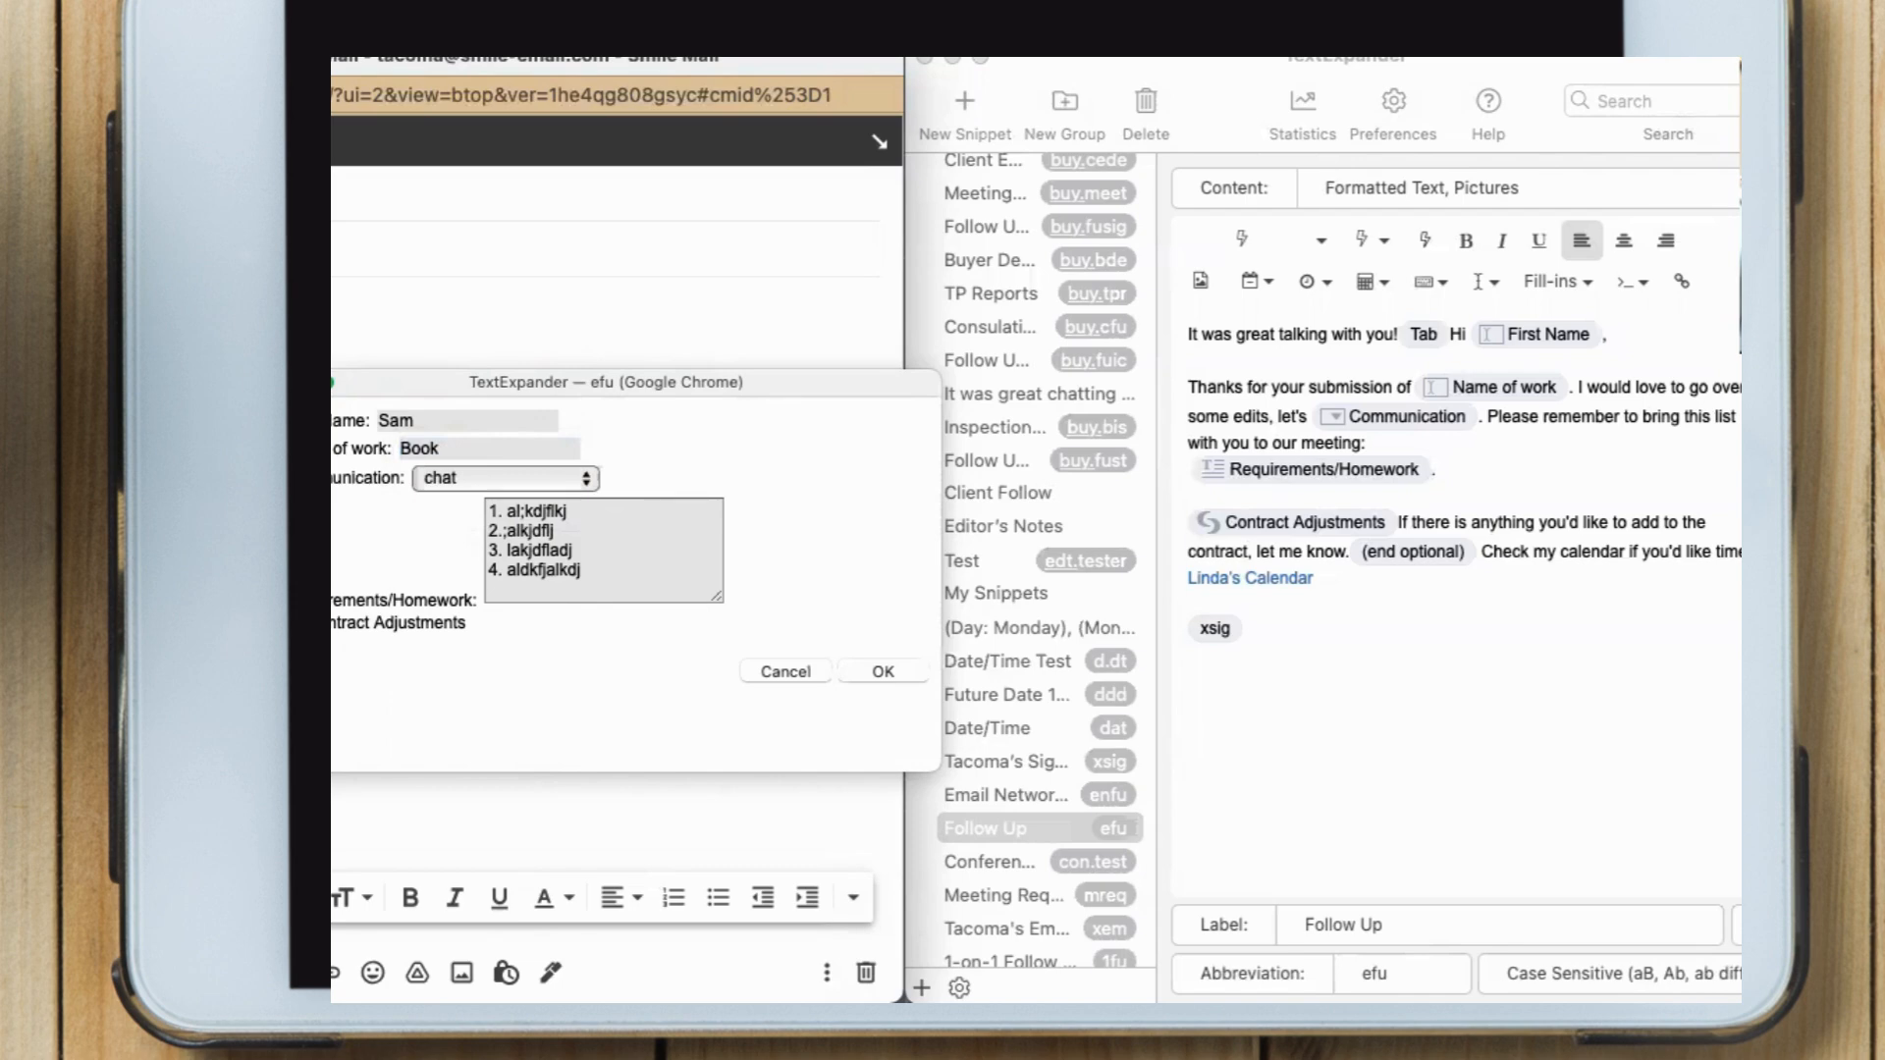
click(888, 672)
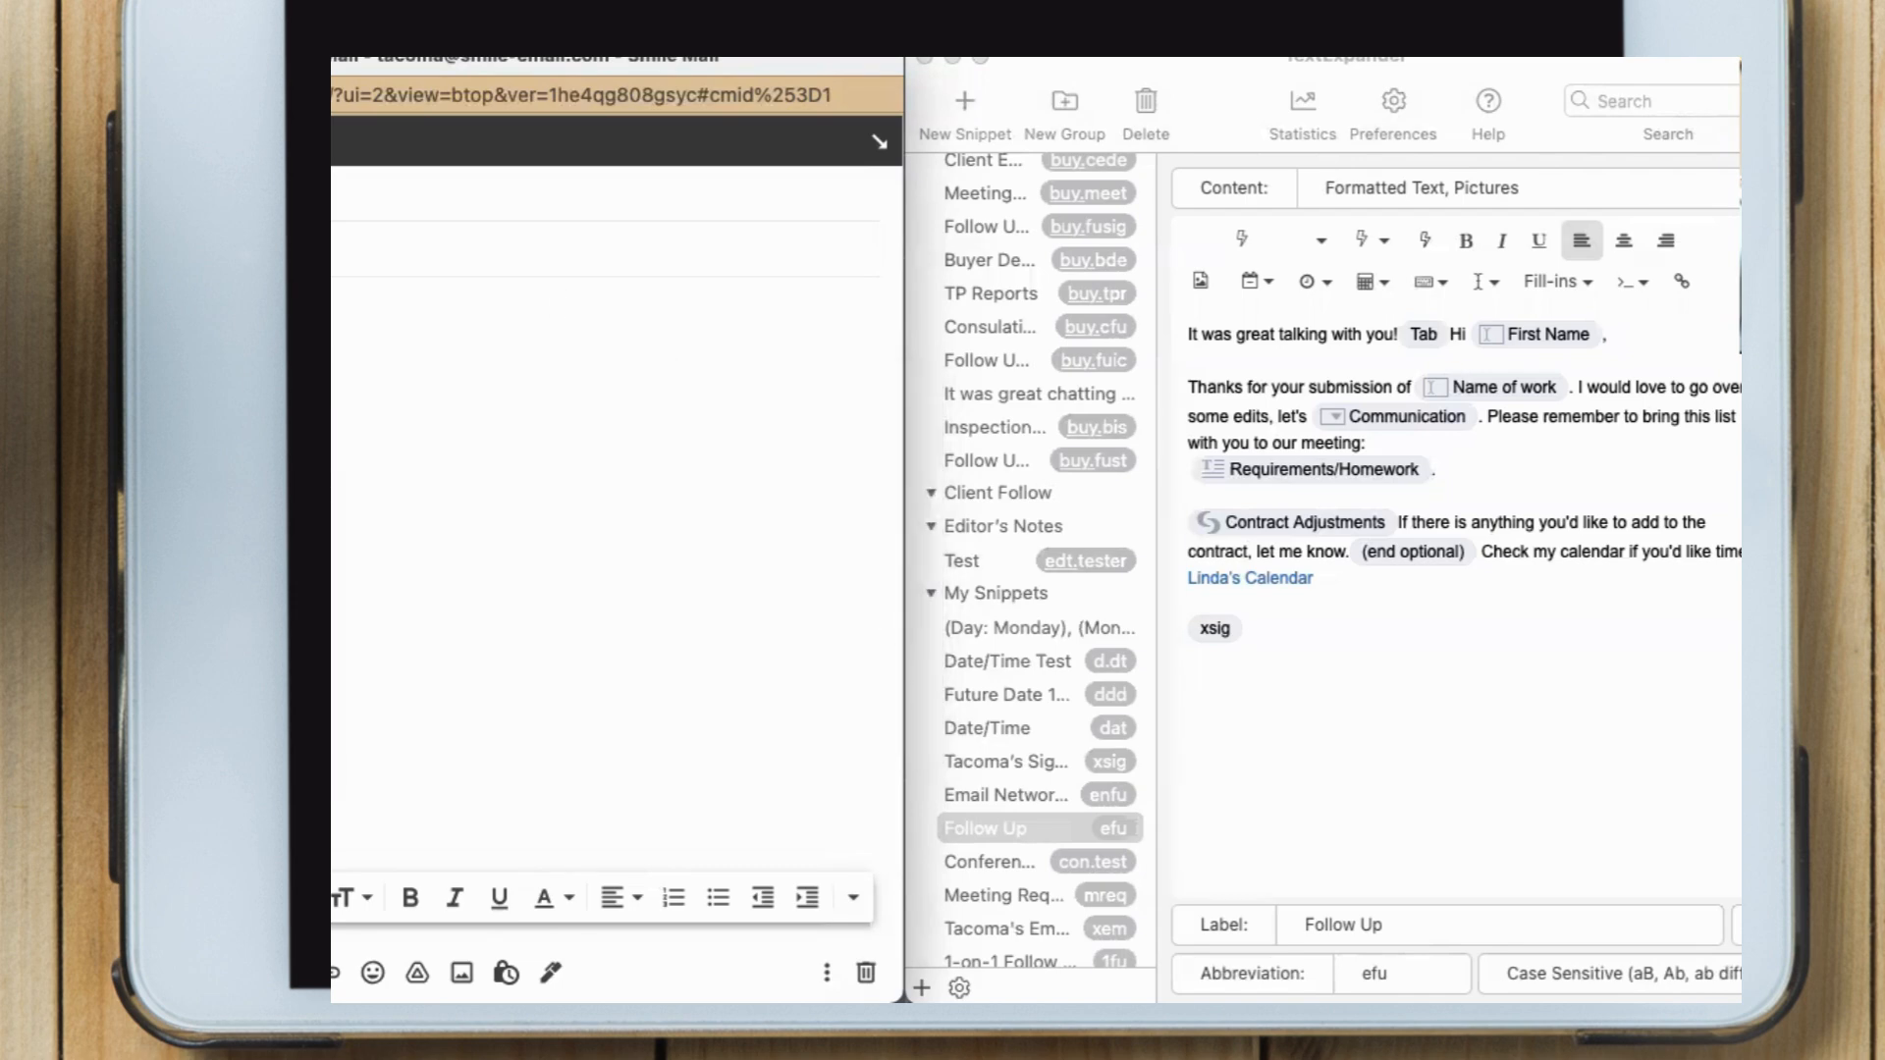